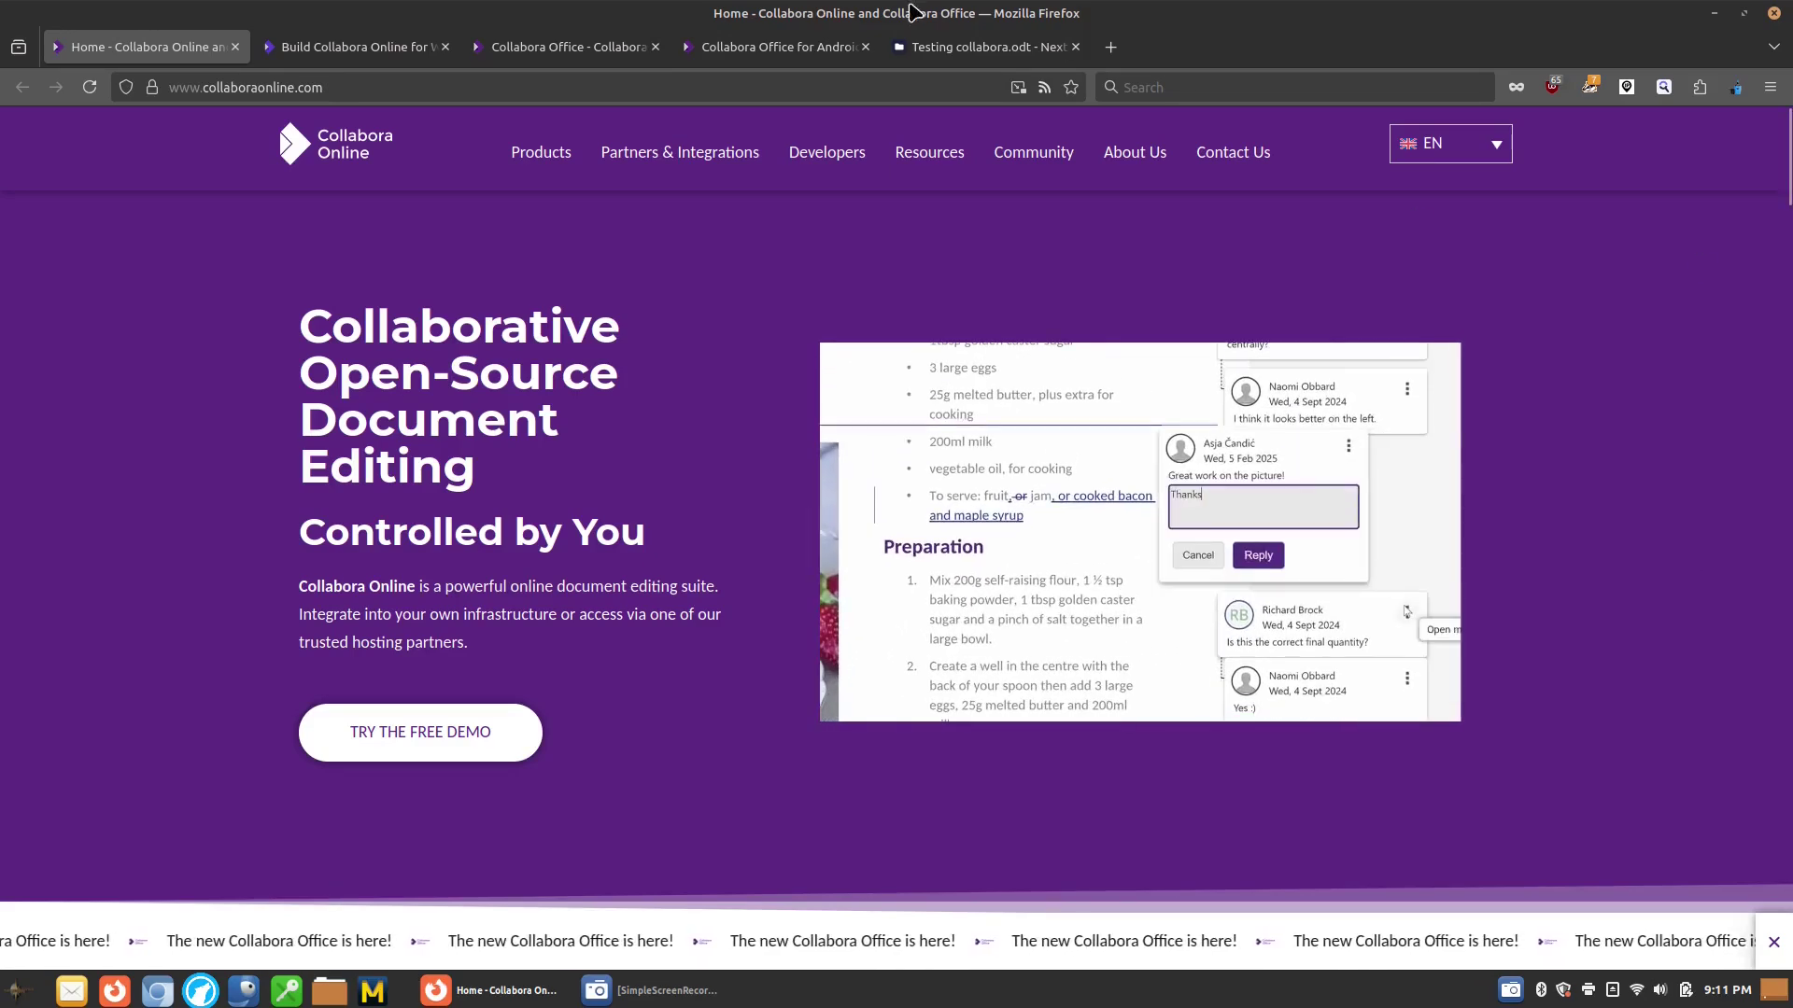
Step: In Testing collabora.odt, correct 'recieving' to 'receiving' using the spelling suggestion
click(967, 46)
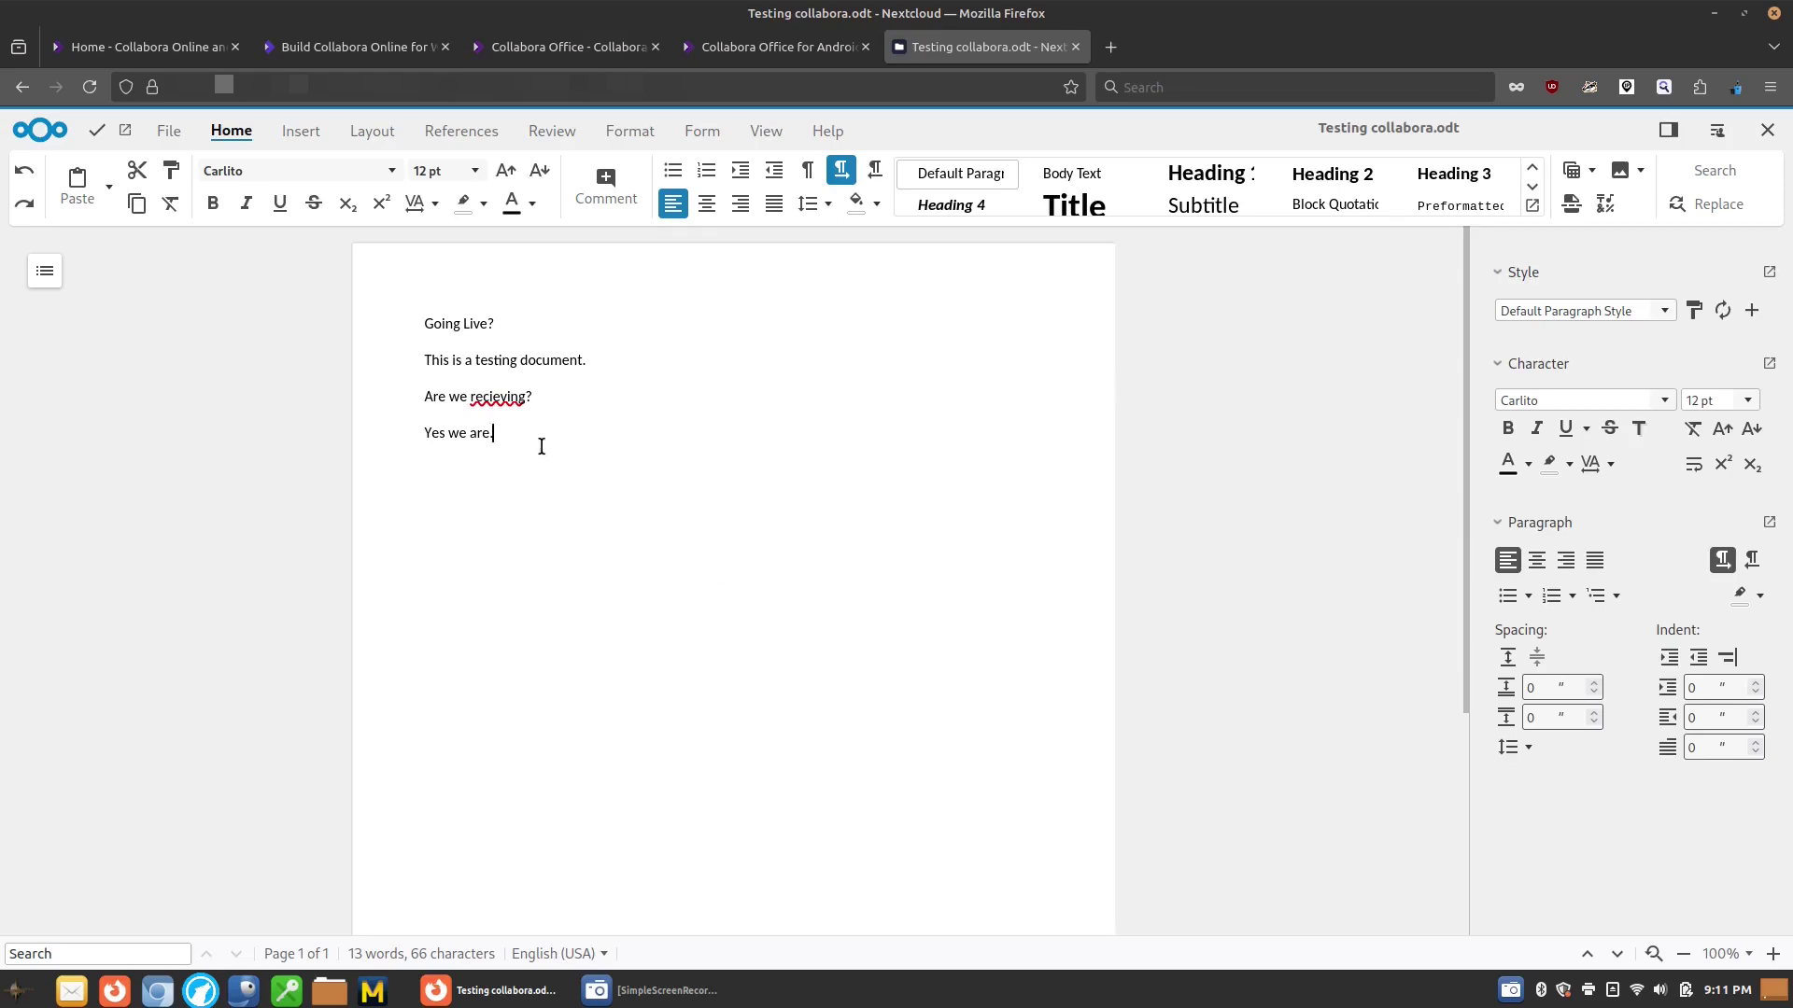
right_click(496, 396)
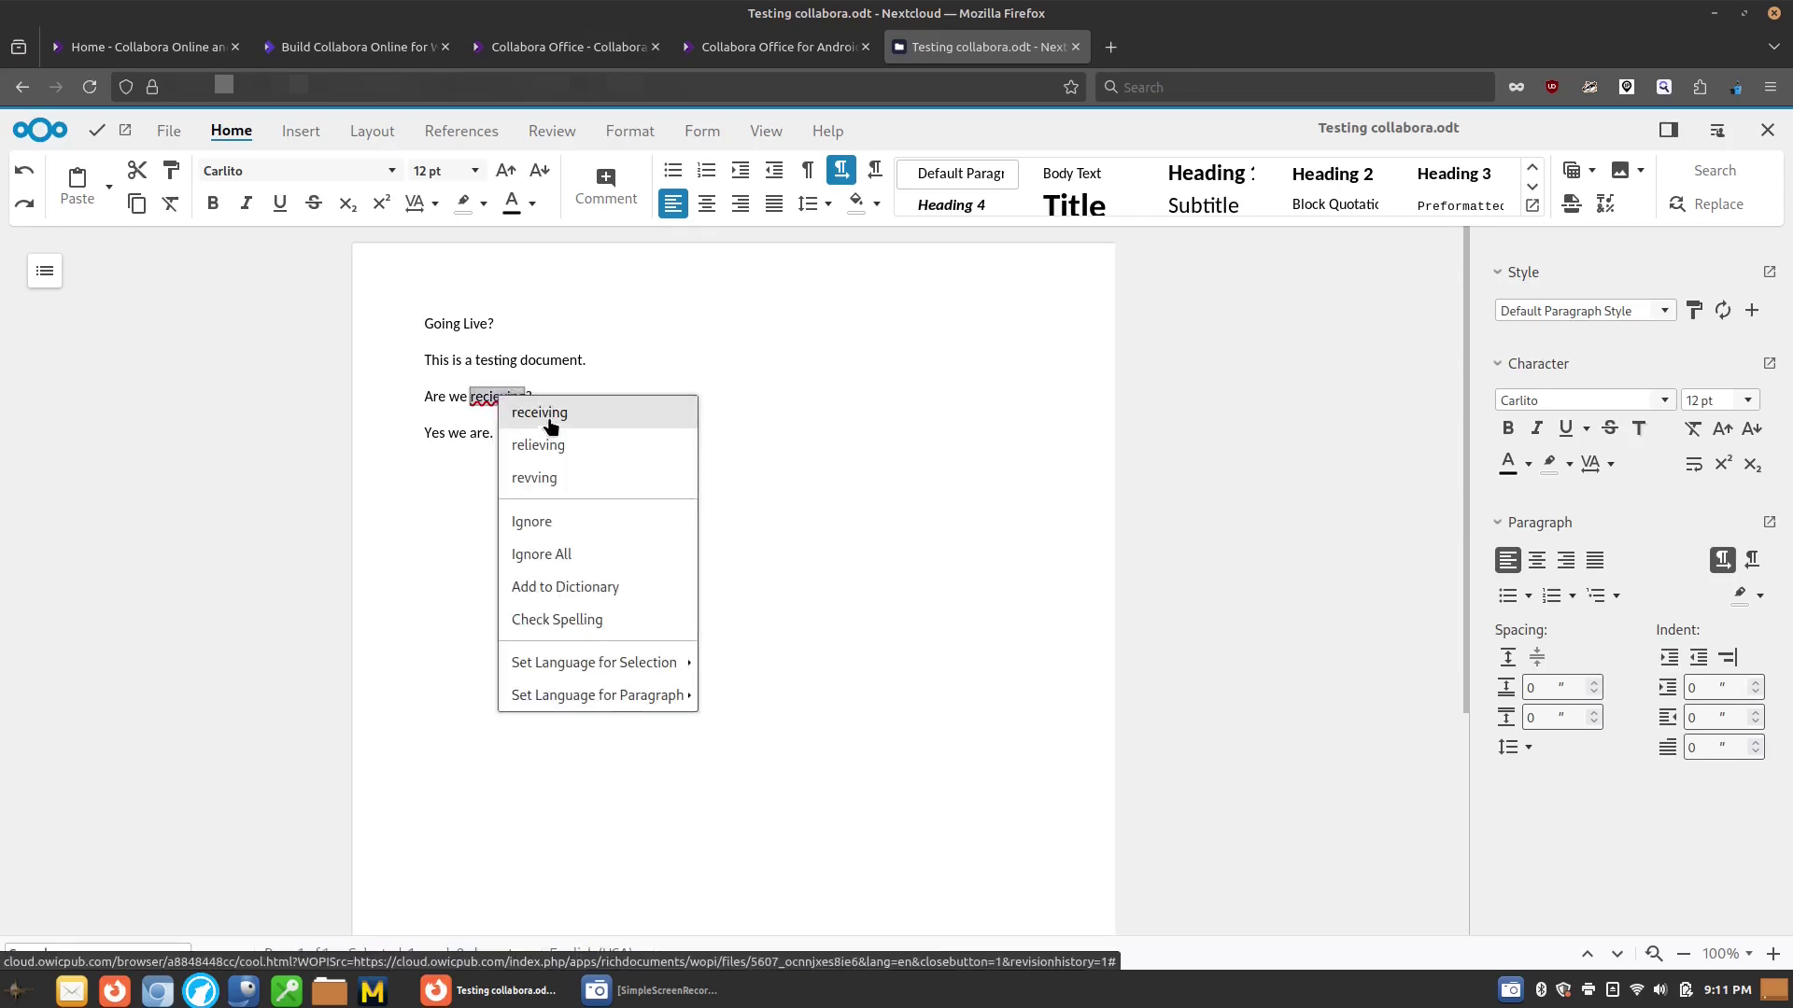
click(540, 411)
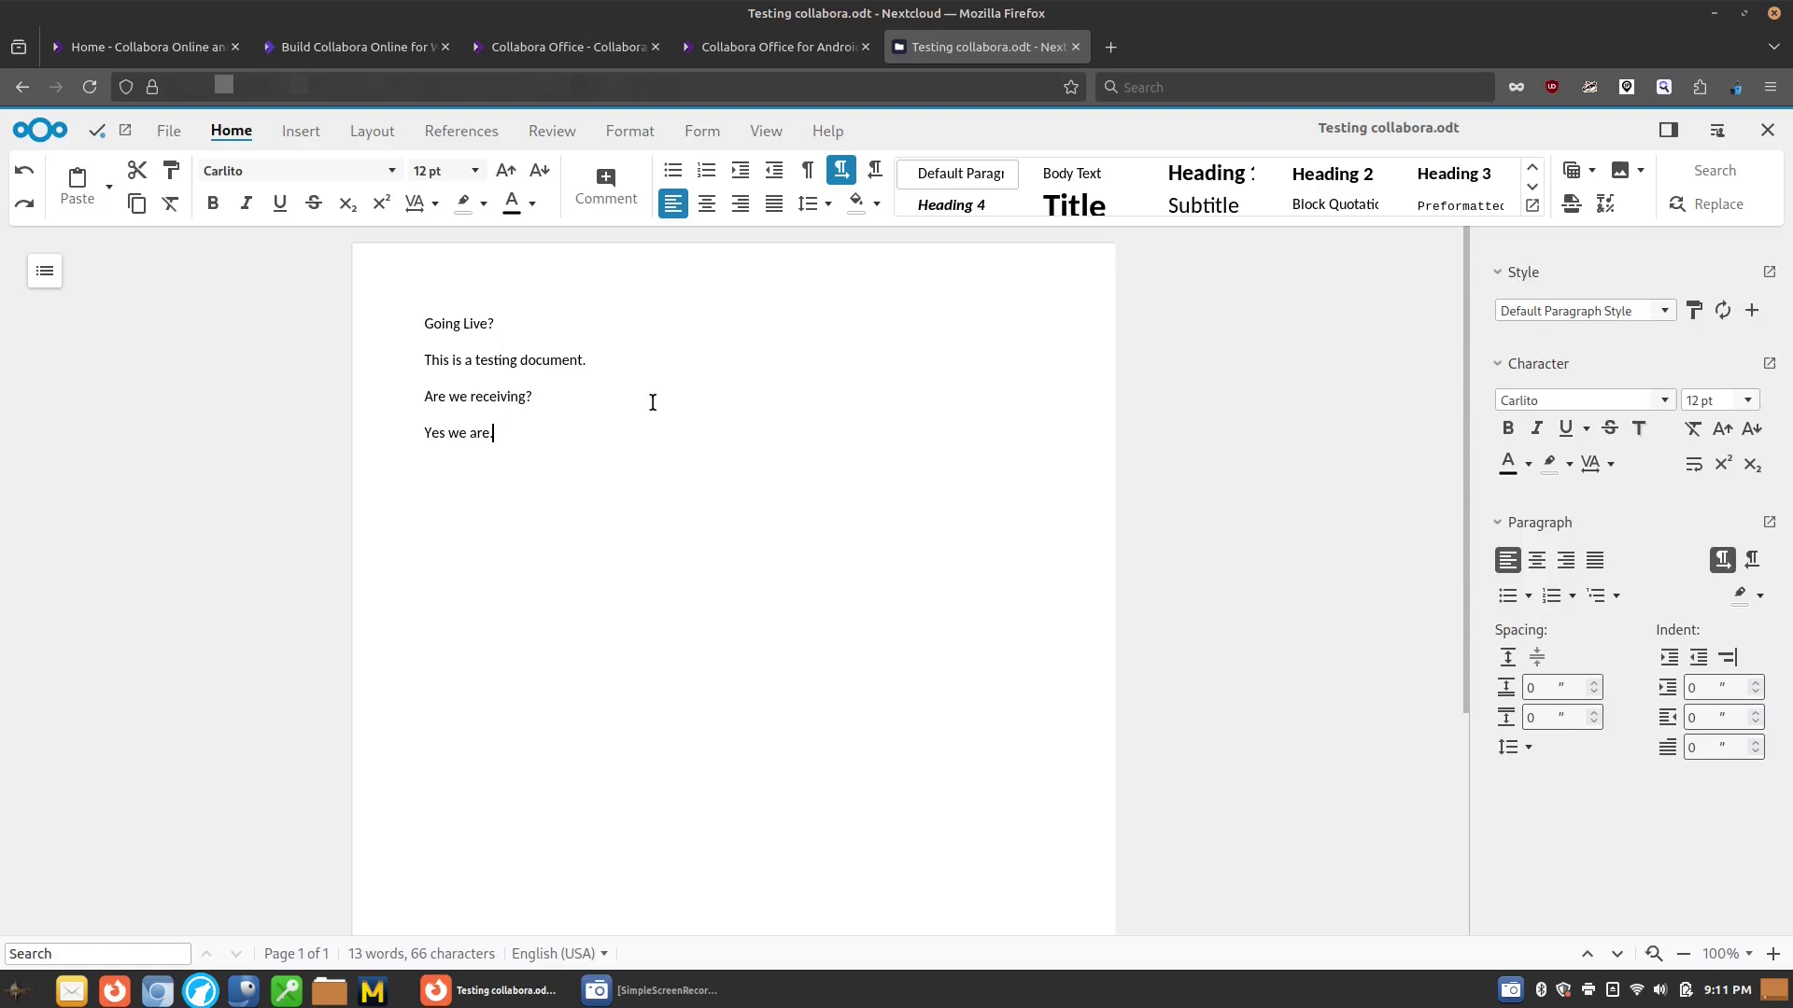
Step: Browse the Insert, Layout, References, Review, Format and Help ribbons, ending on File's export formats
click(300, 138)
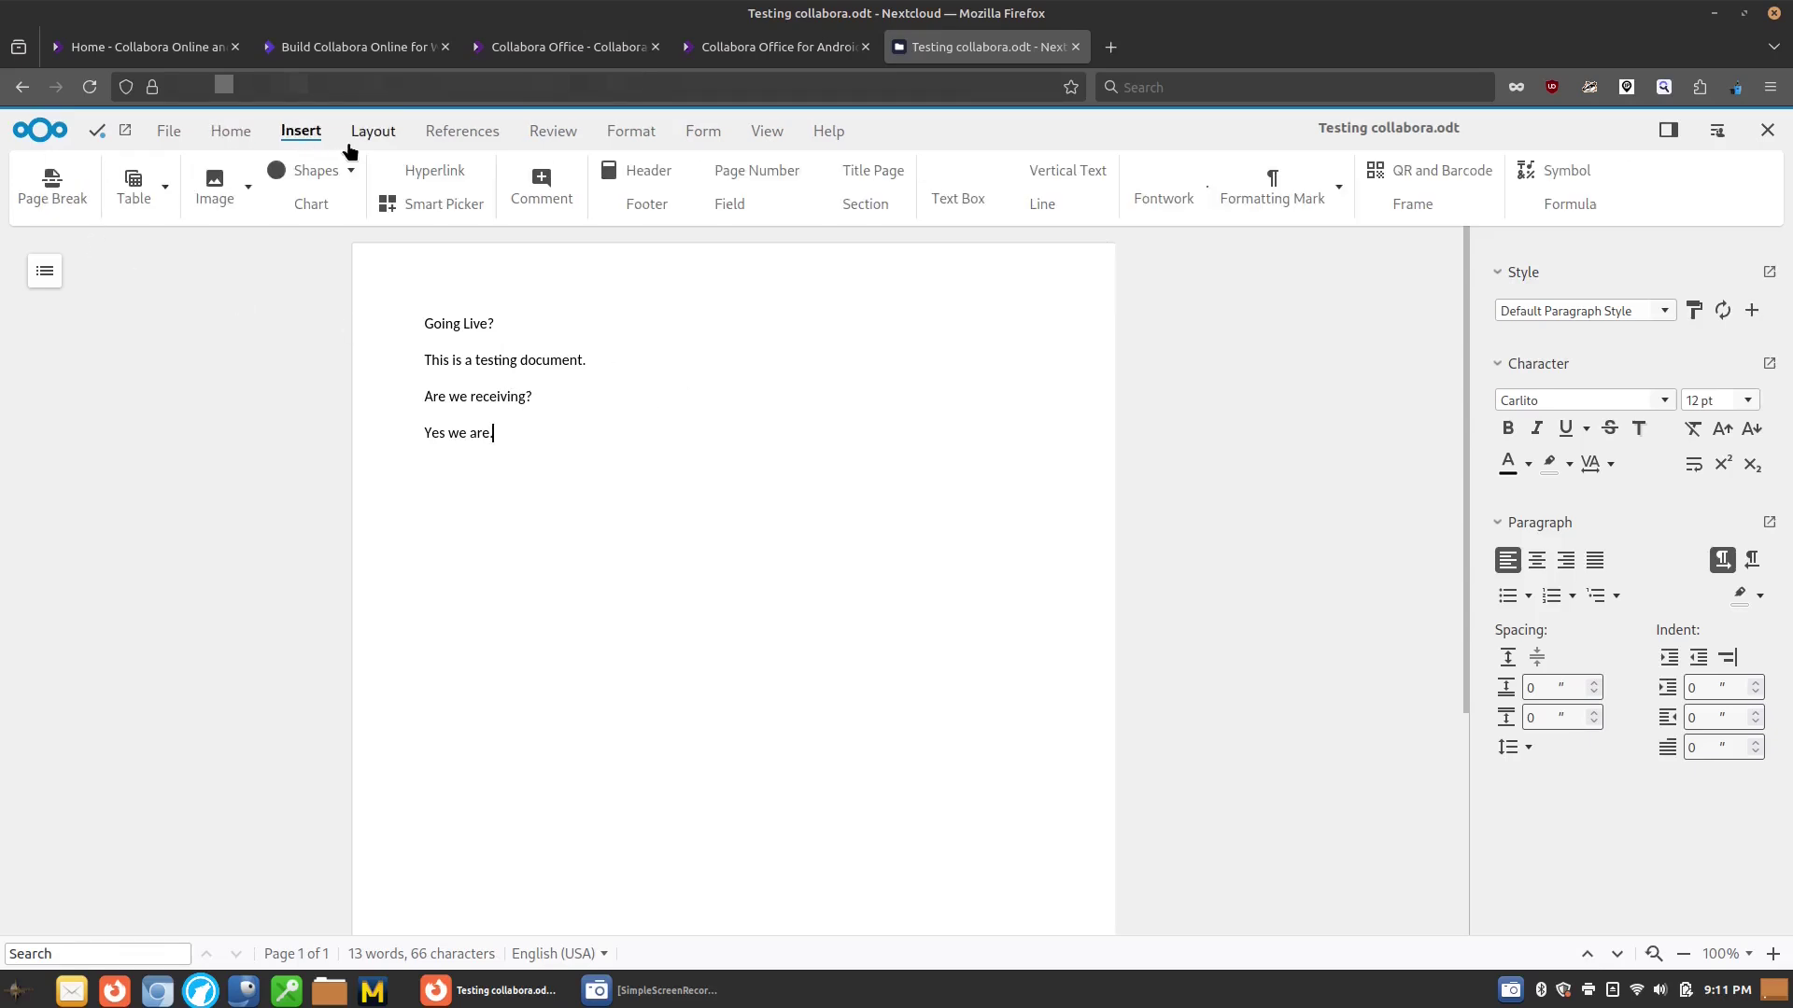
click(372, 132)
click(481, 140)
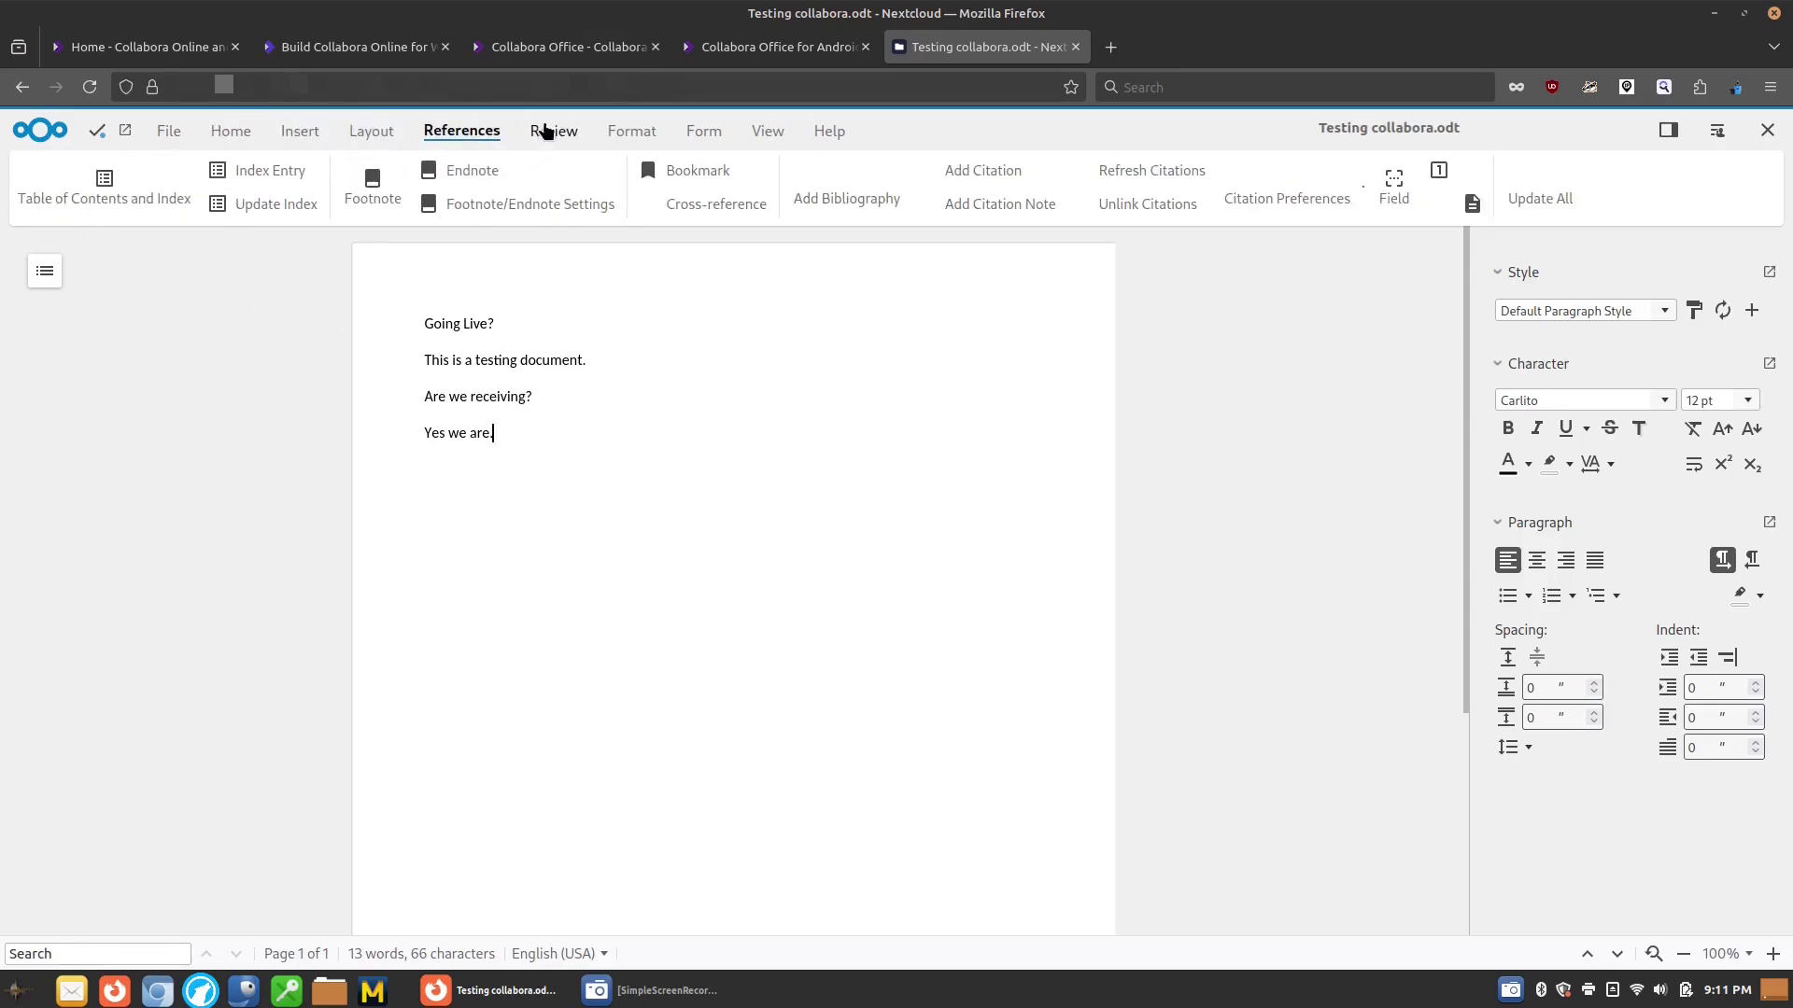
click(567, 142)
click(630, 132)
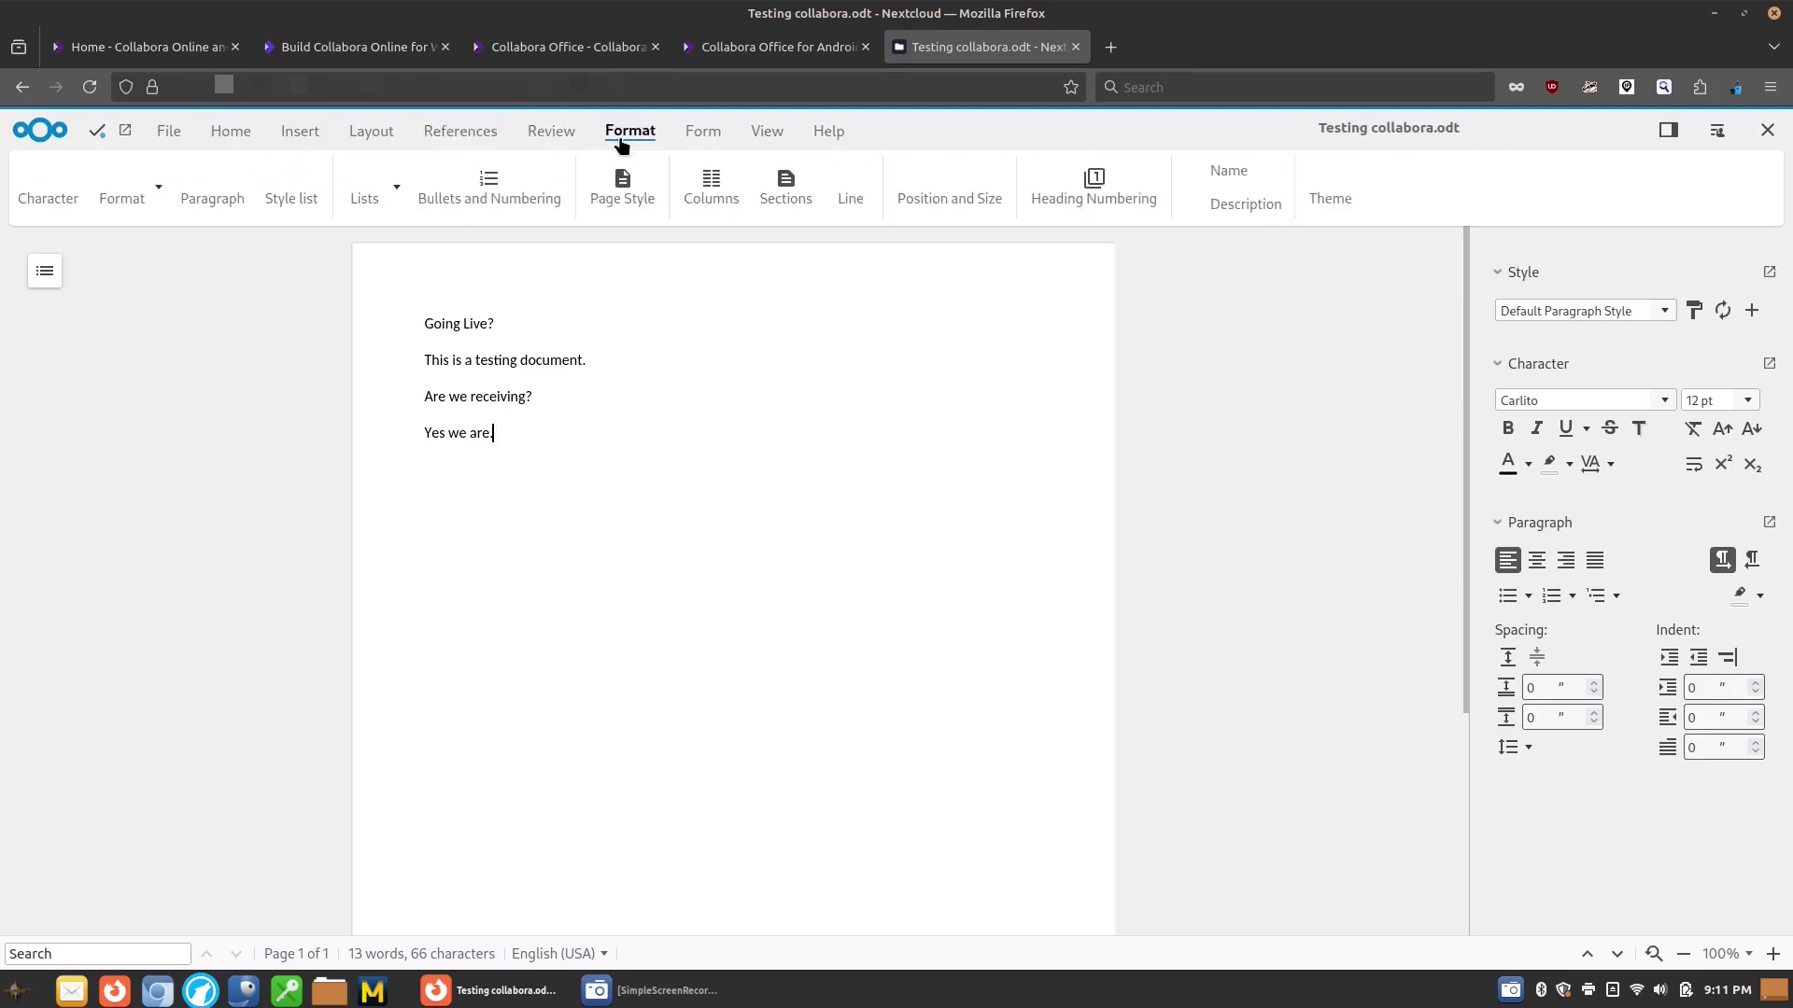
click(827, 132)
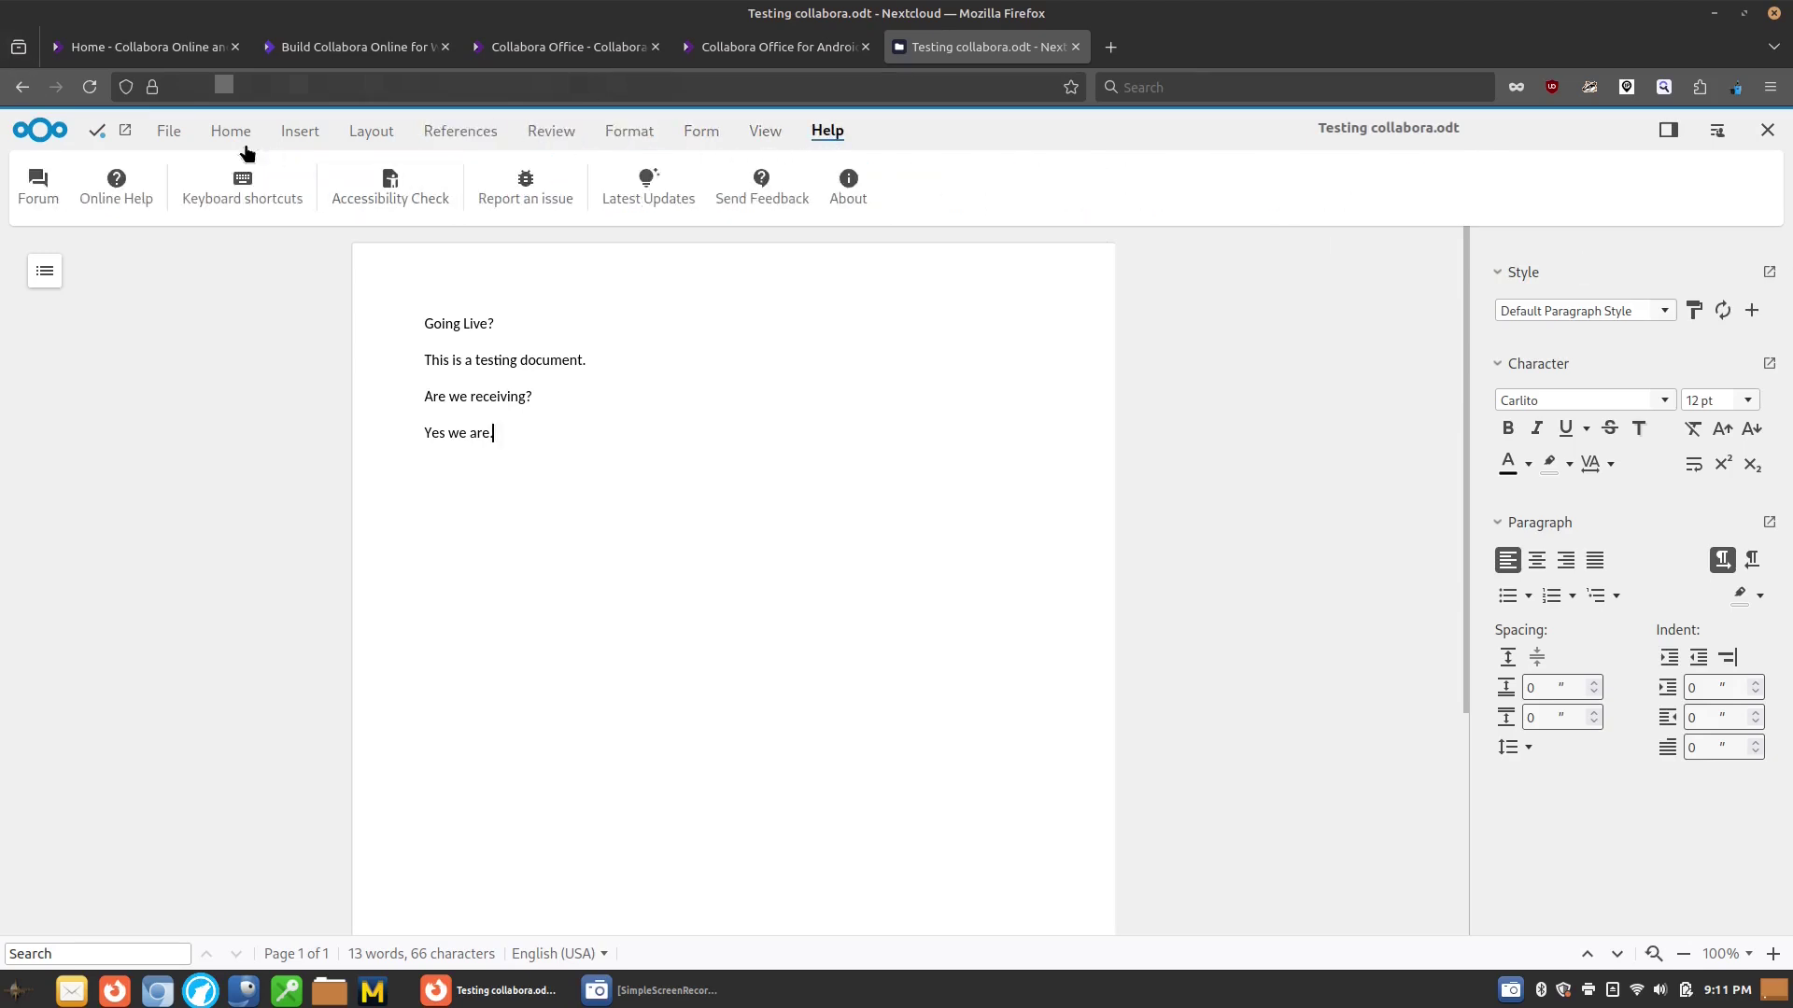
click(169, 133)
click(224, 186)
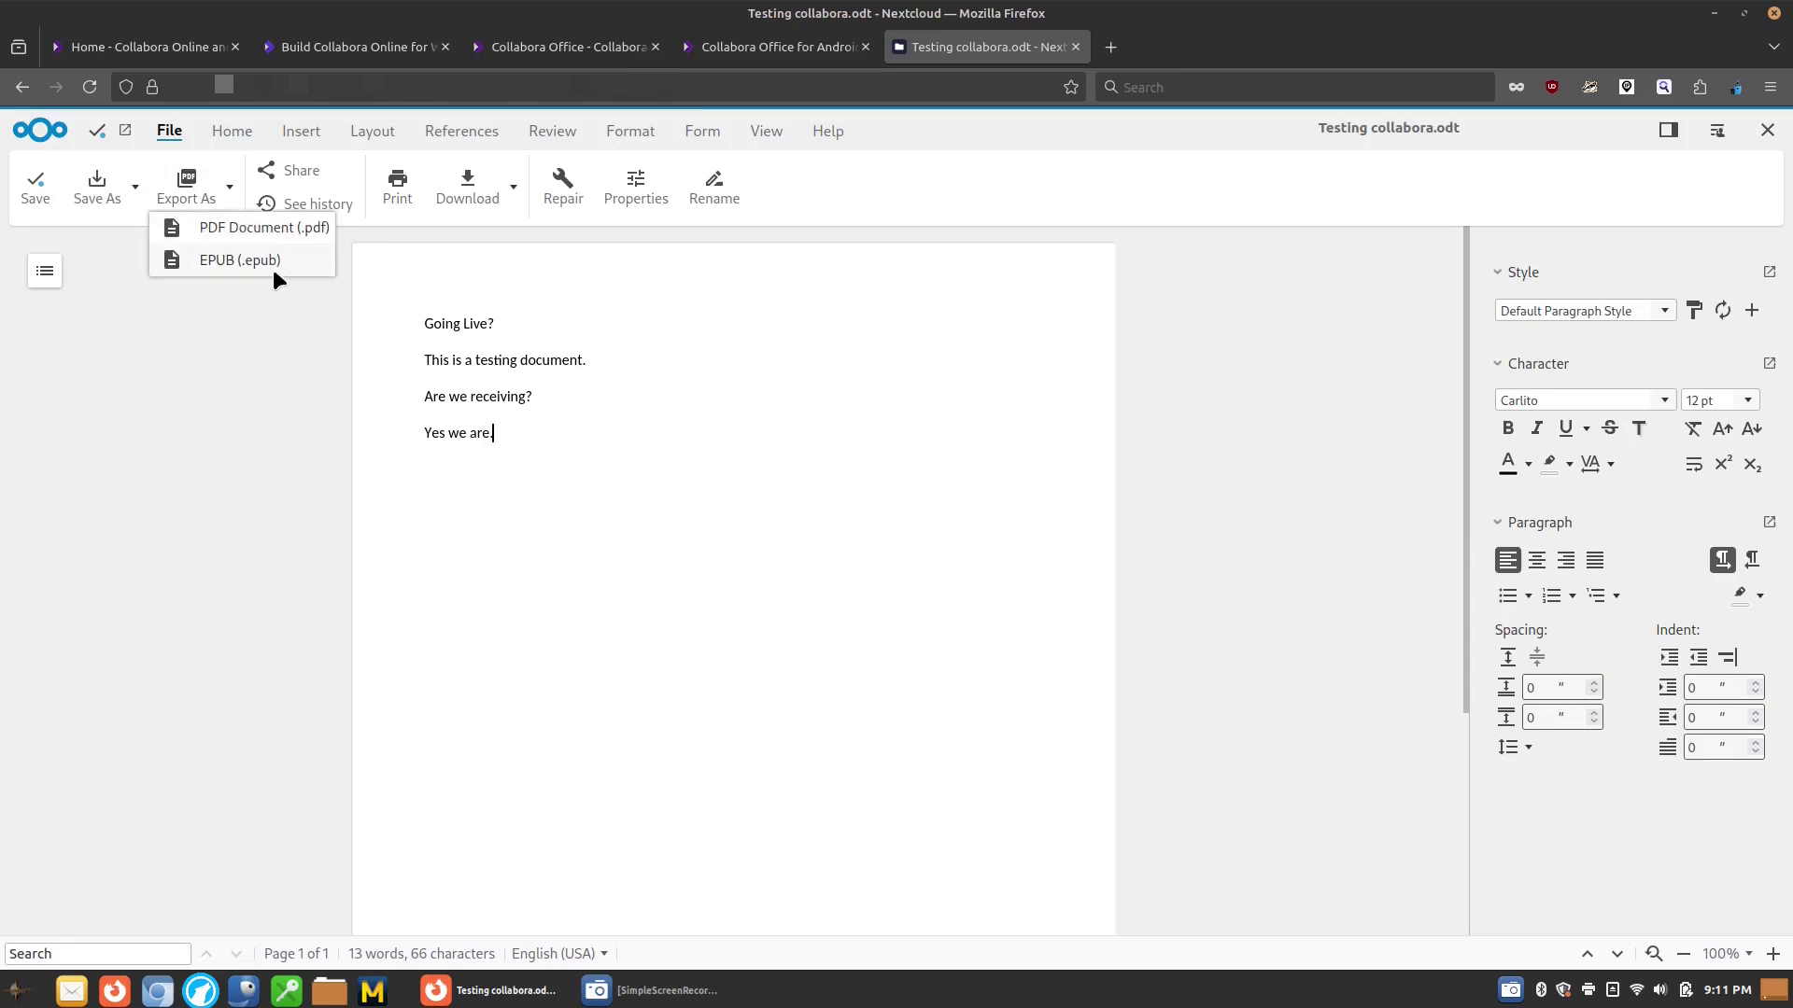
click(221, 422)
click(134, 190)
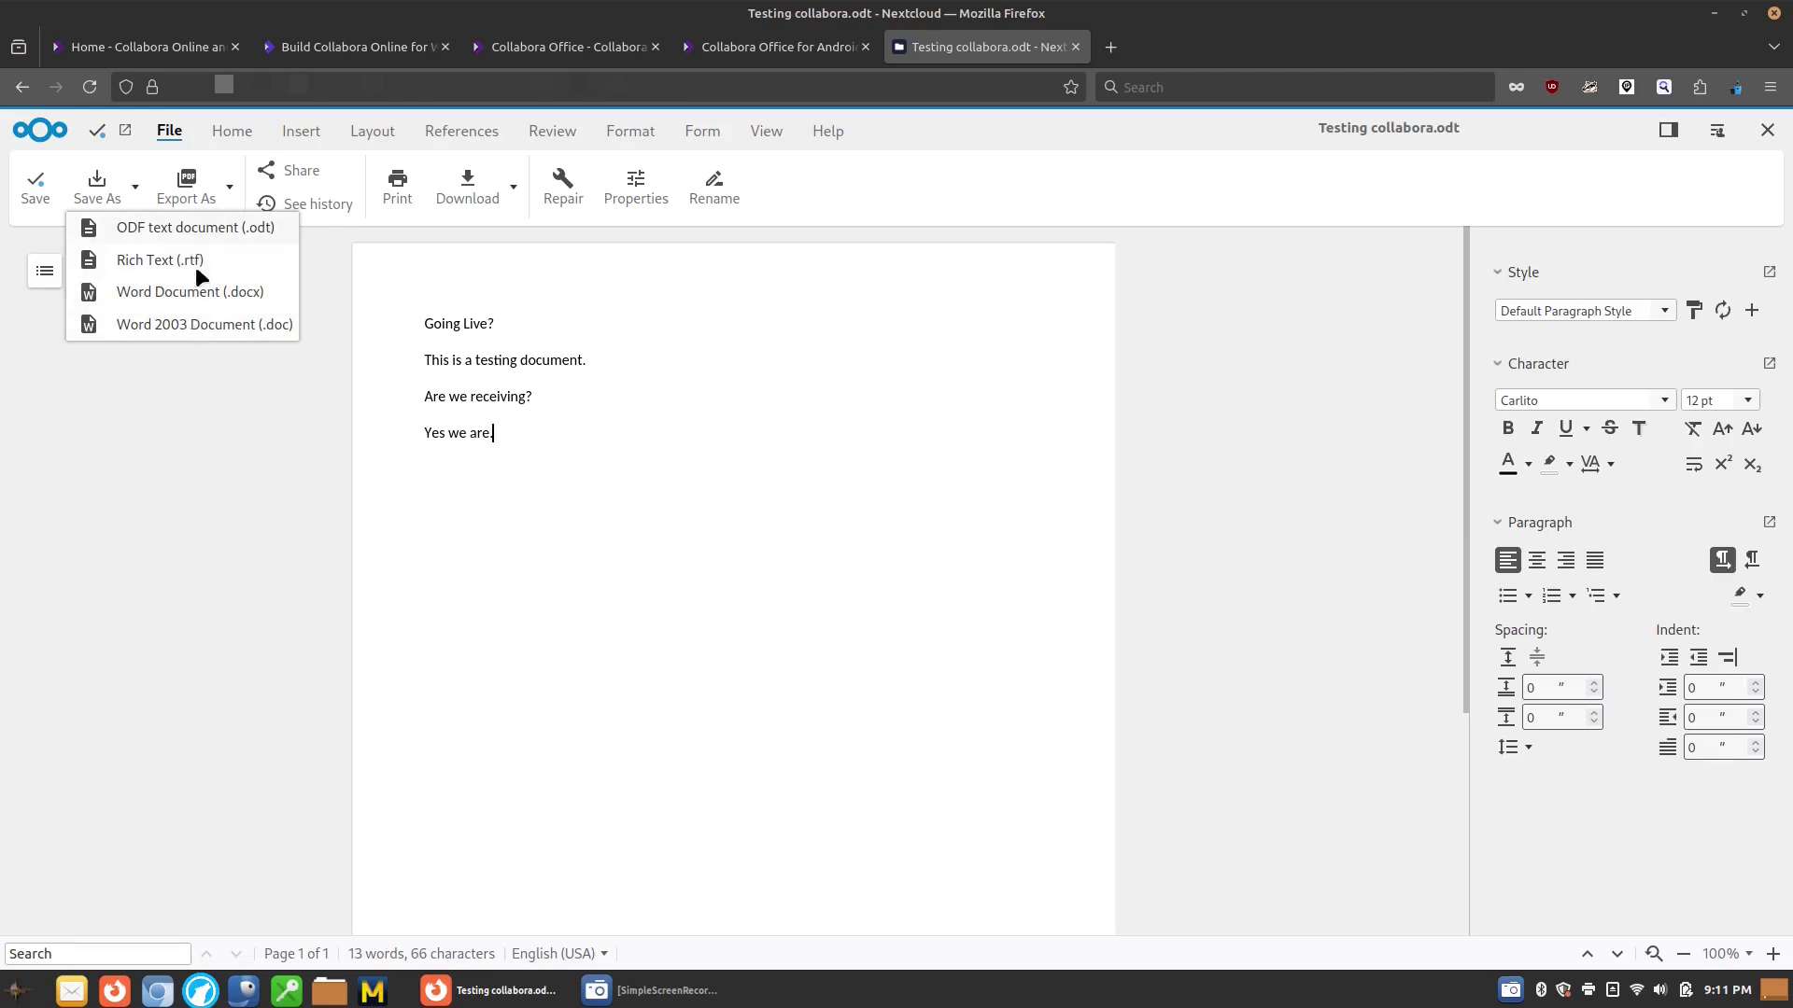
click(311, 561)
click(513, 185)
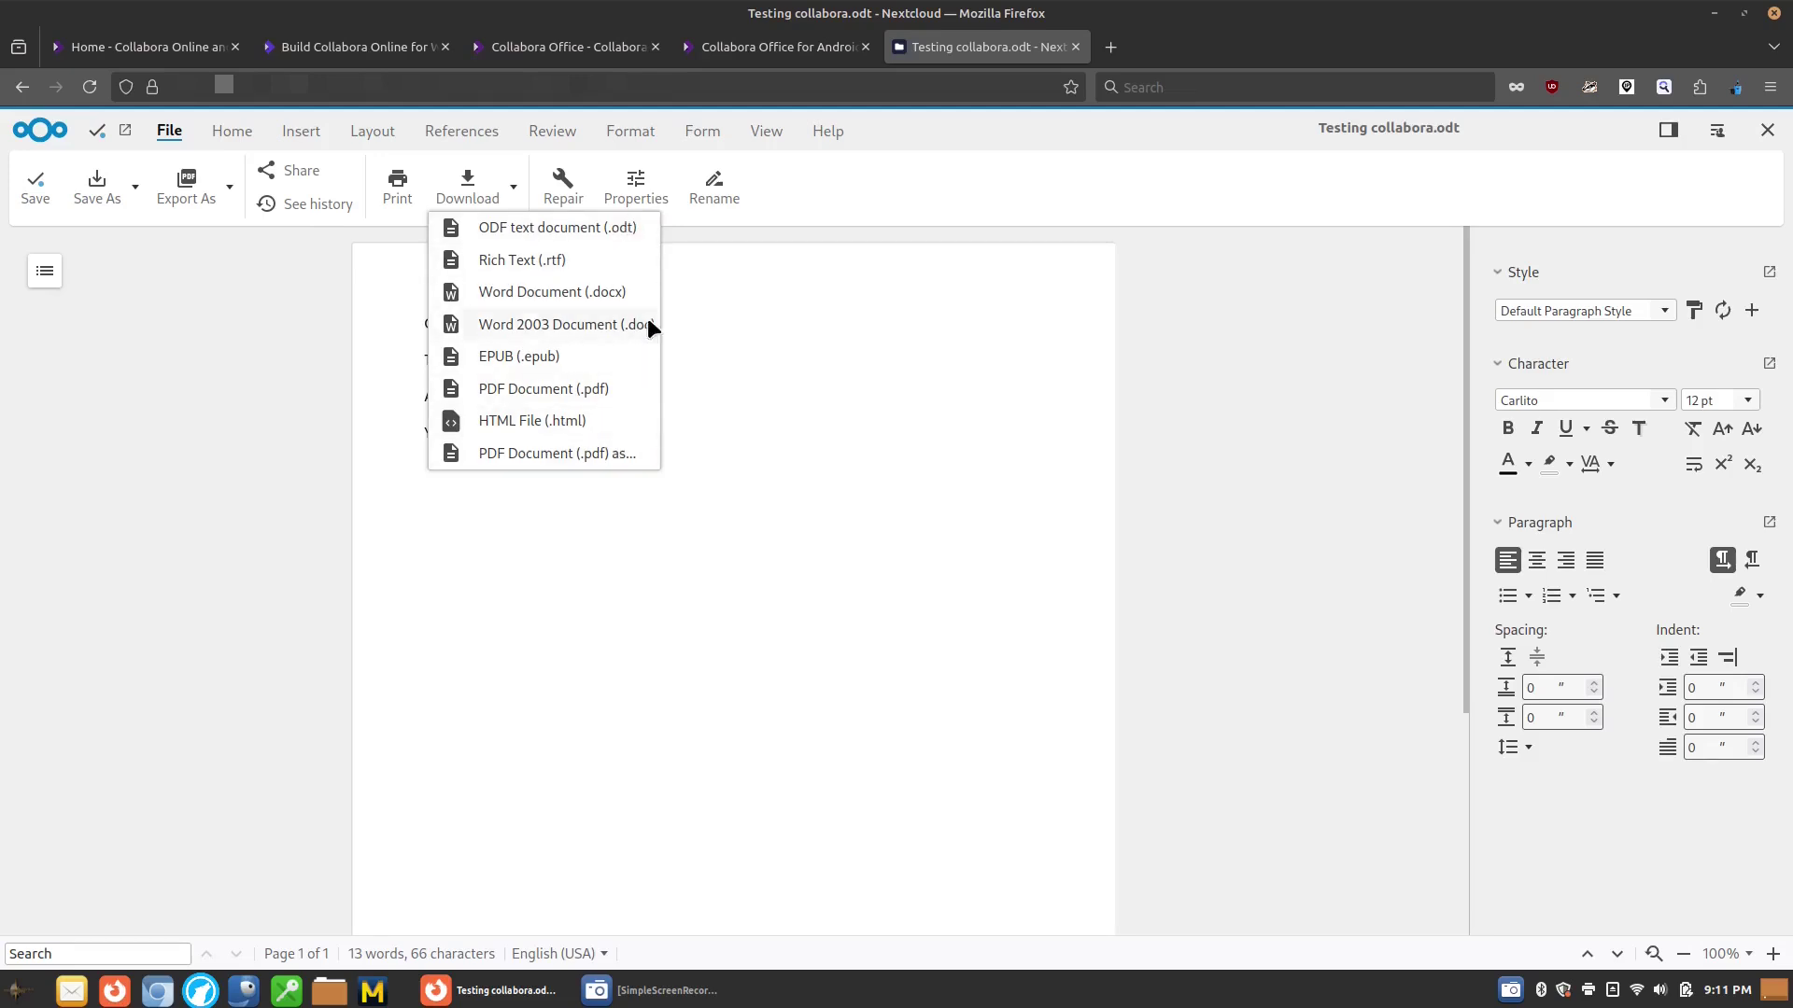
click(1087, 487)
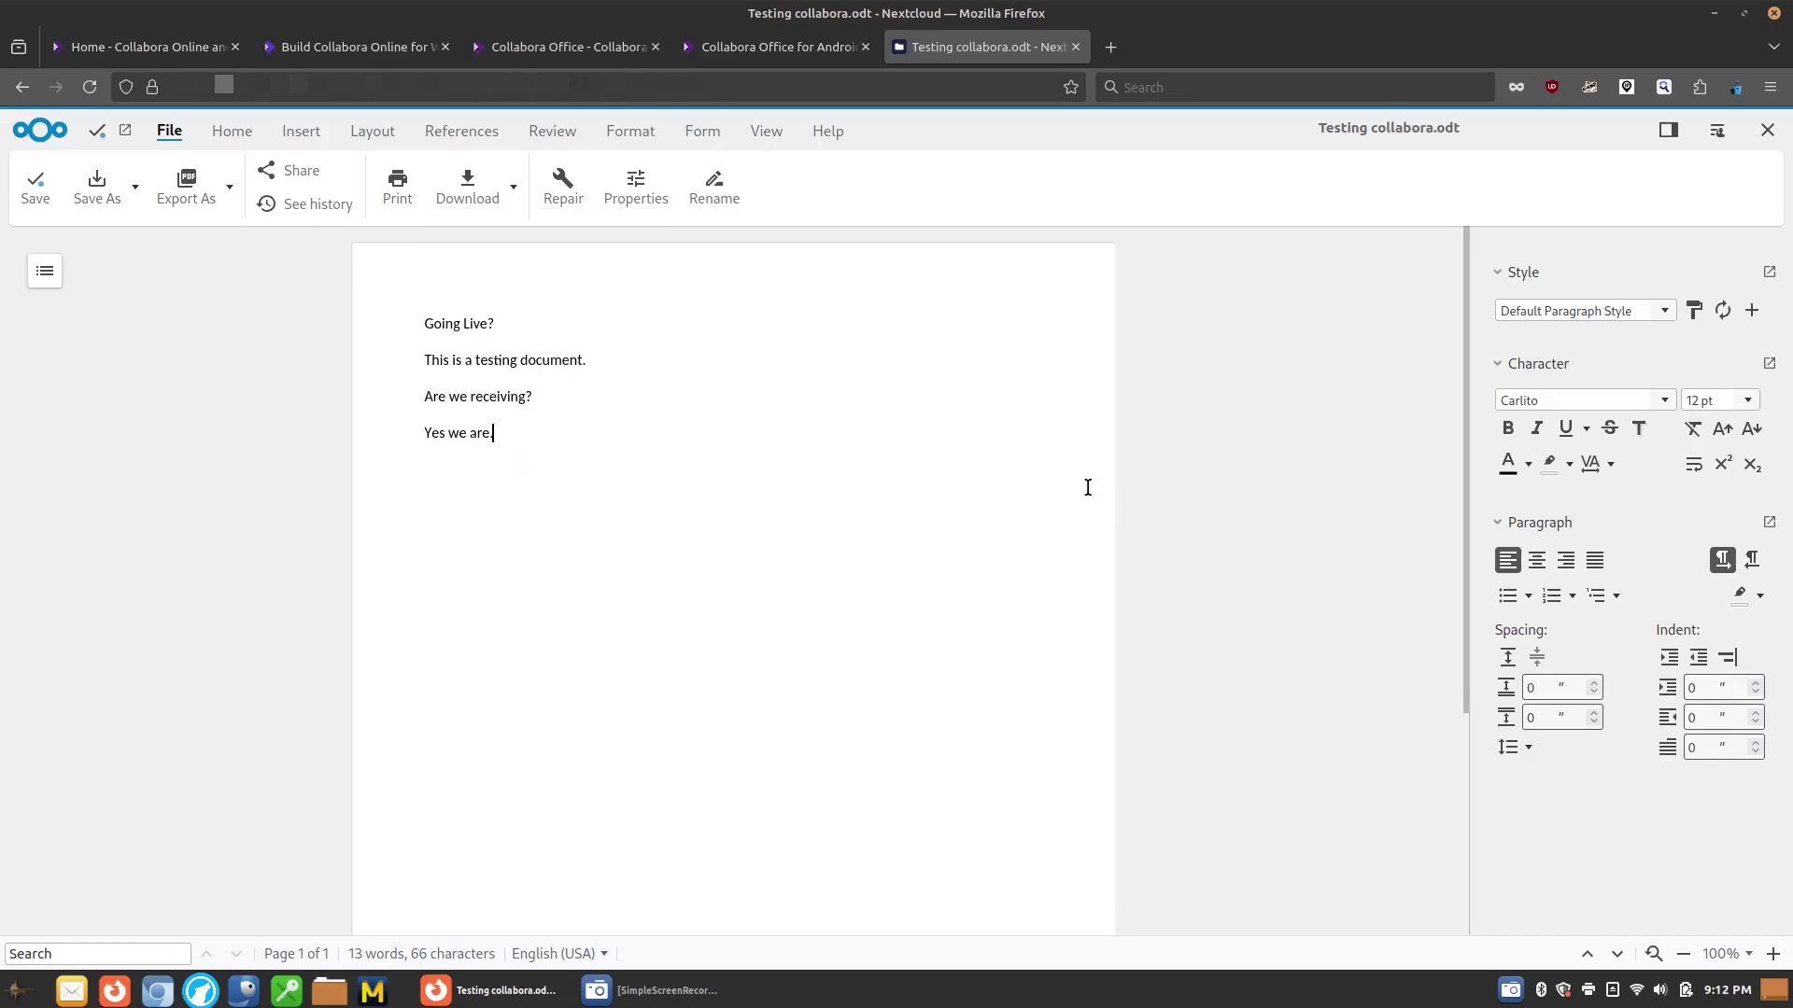
click(47, 269)
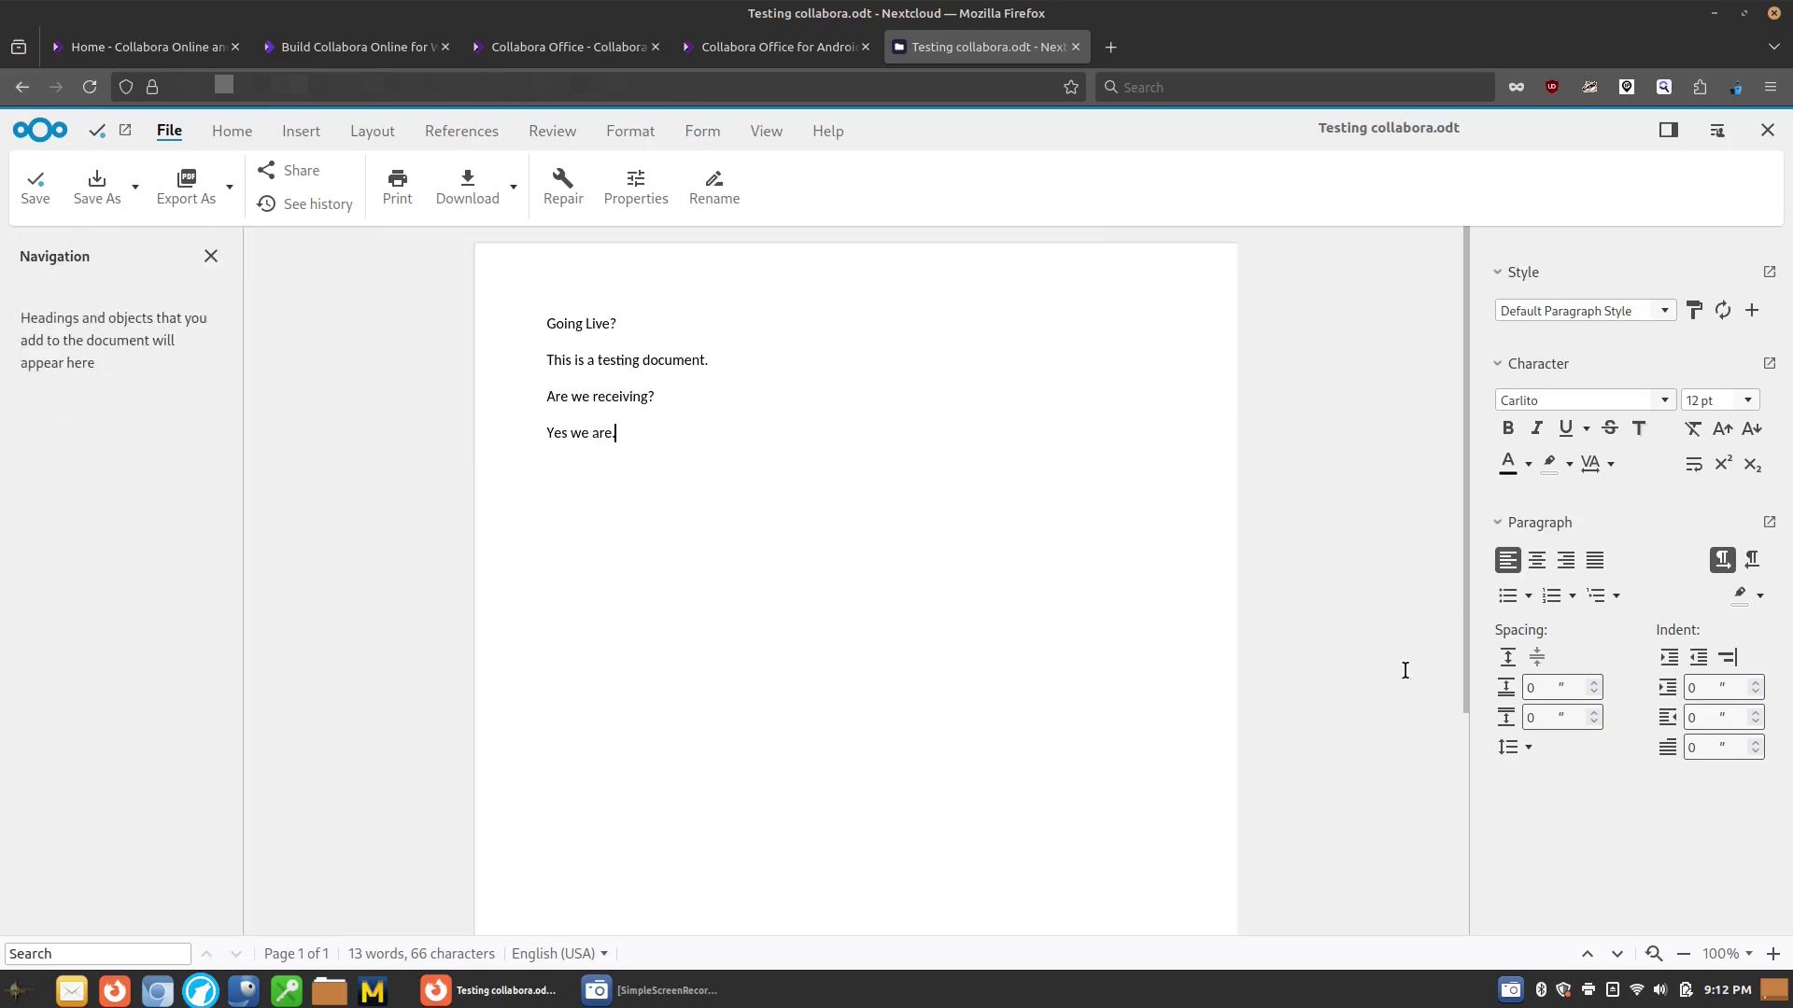
scroll(1464, 587, down, 1)
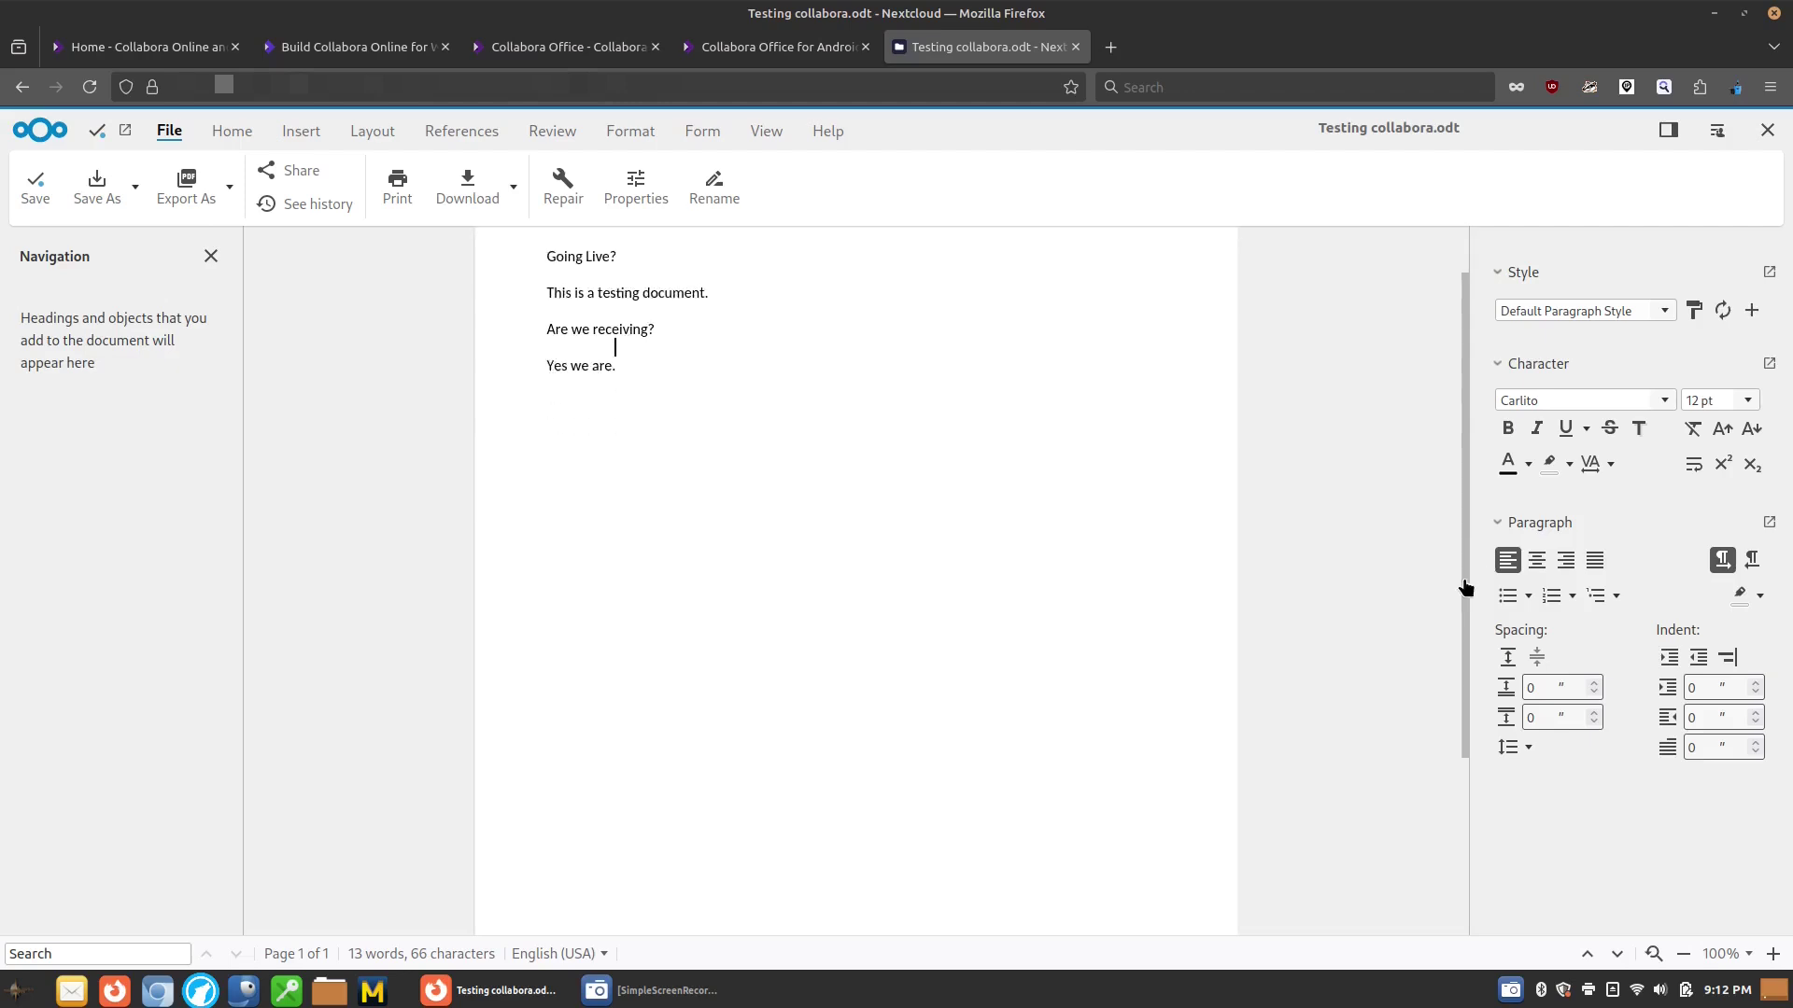
scroll(1464, 588, up, 1)
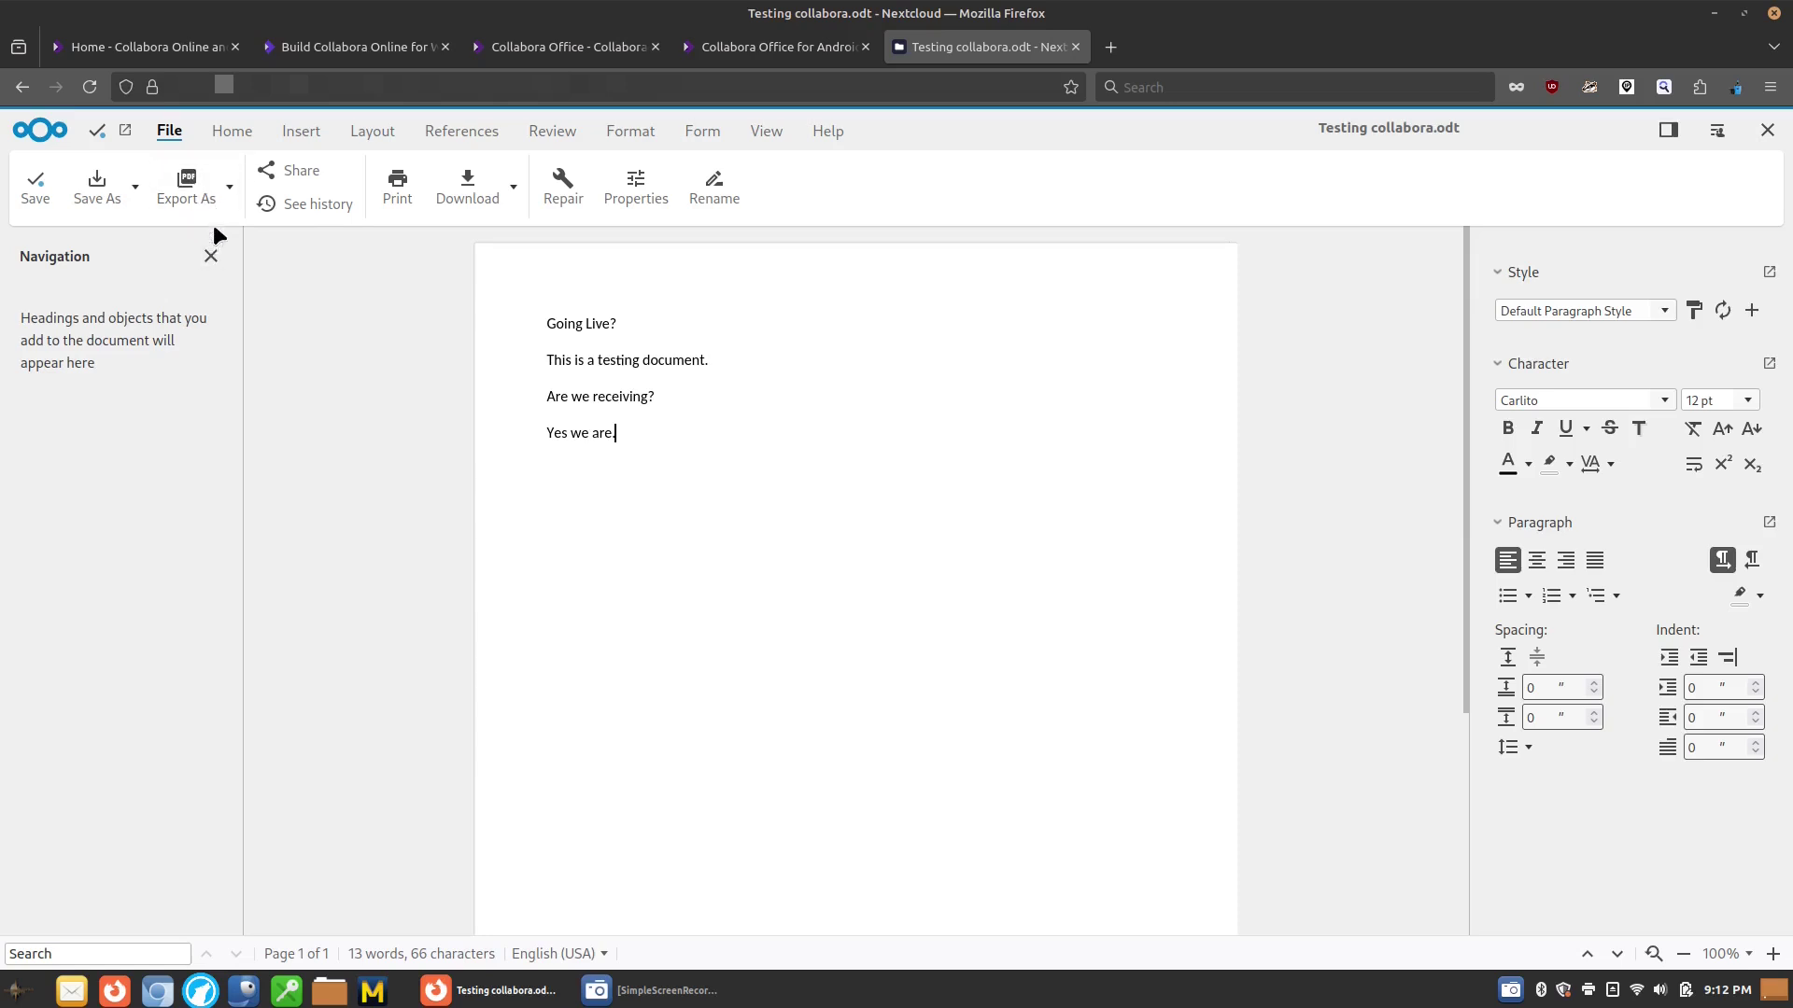
click(210, 256)
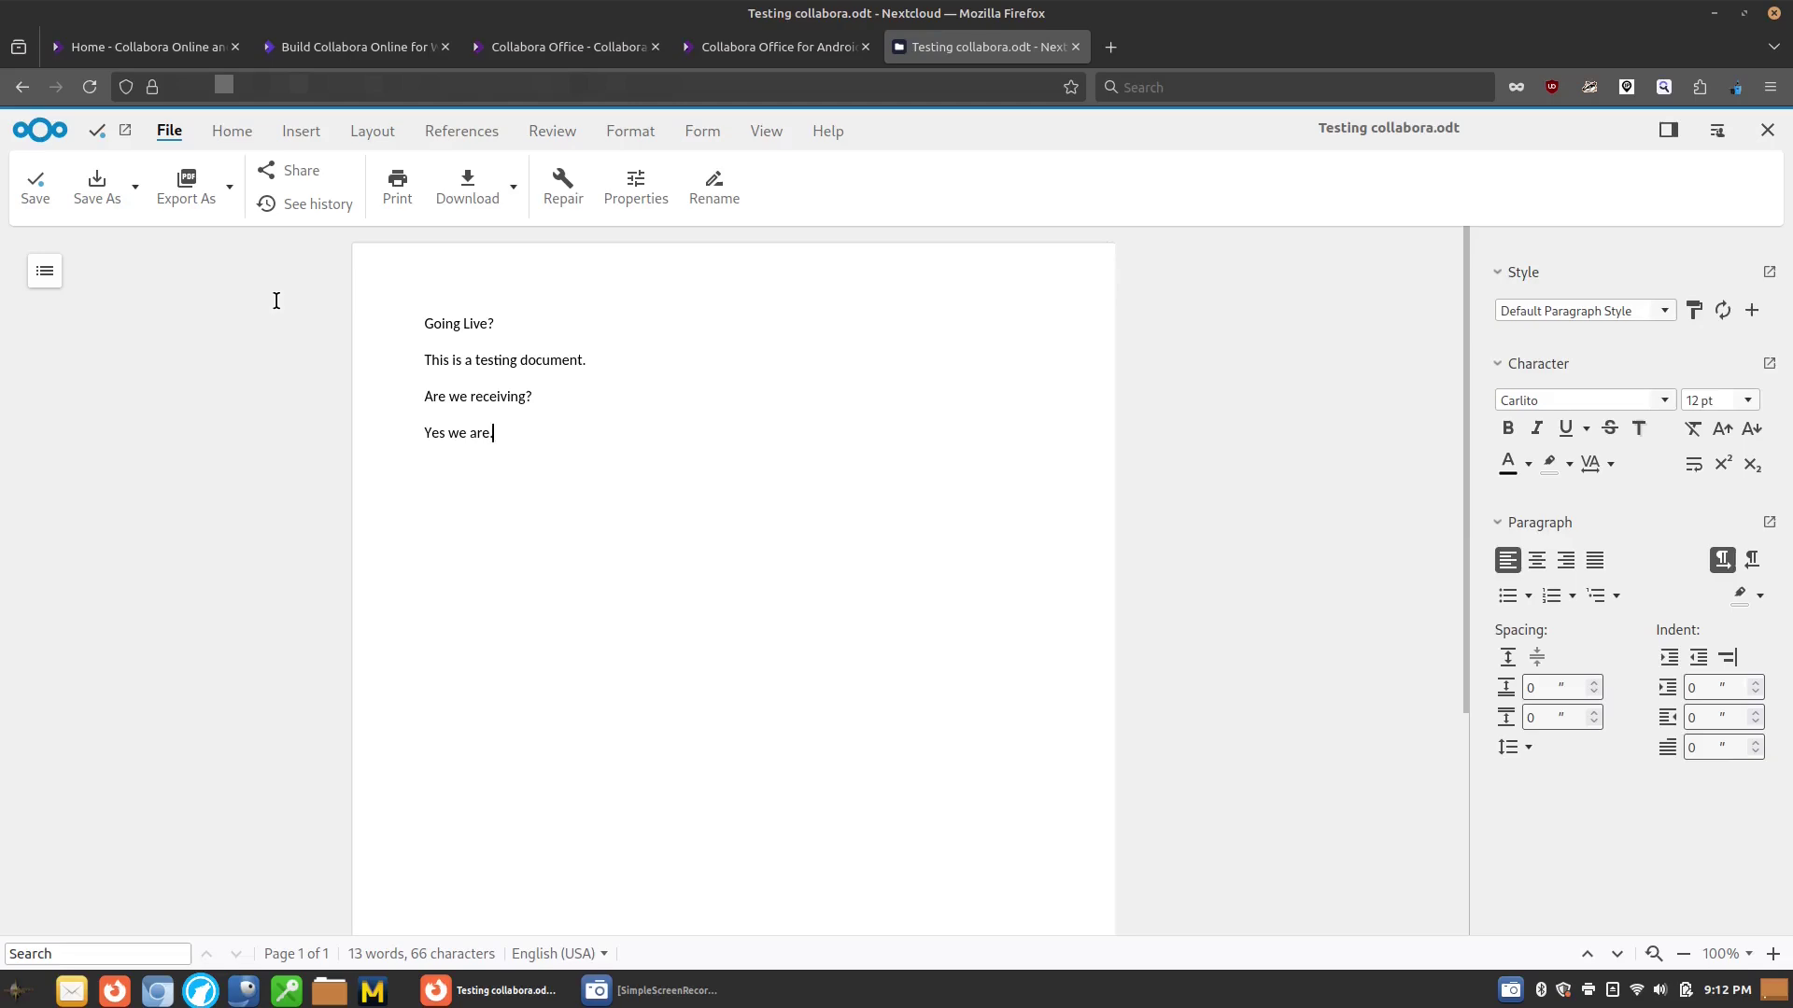
click(347, 49)
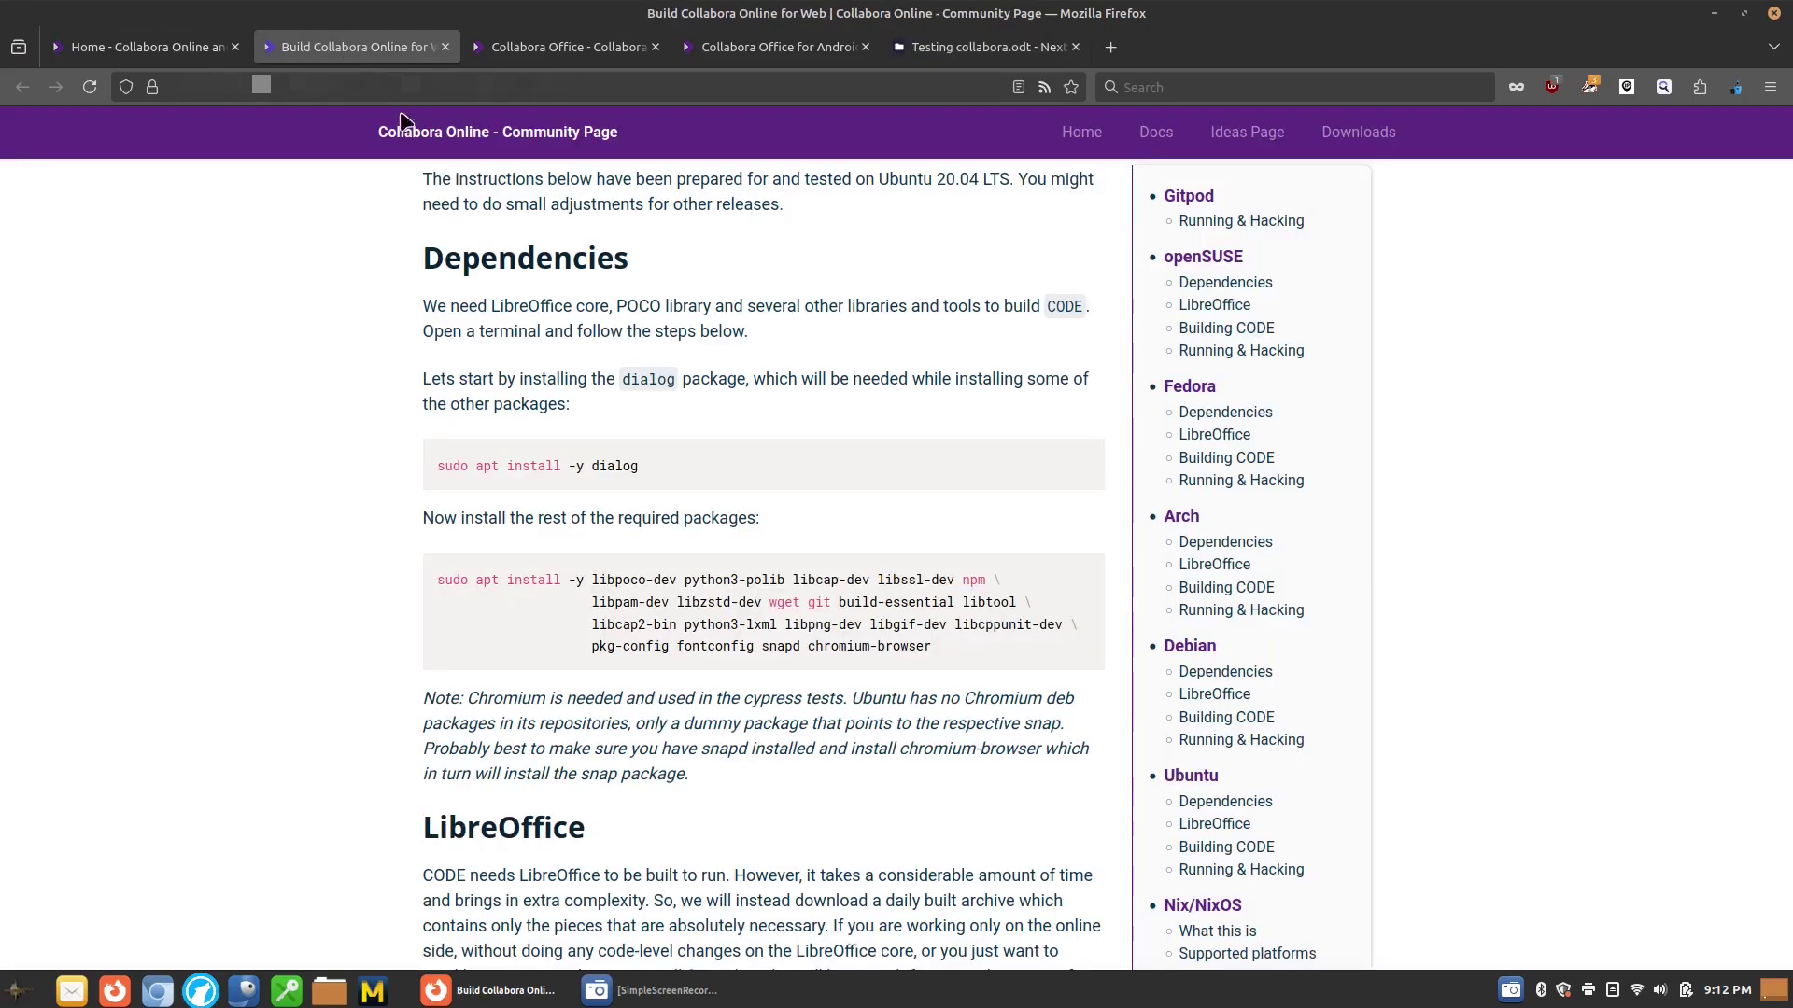
Step: Jump to the Ubuntu build instructions for CODE, then move on to the Collabora Office desktop page
scroll(870, 545, up, 20)
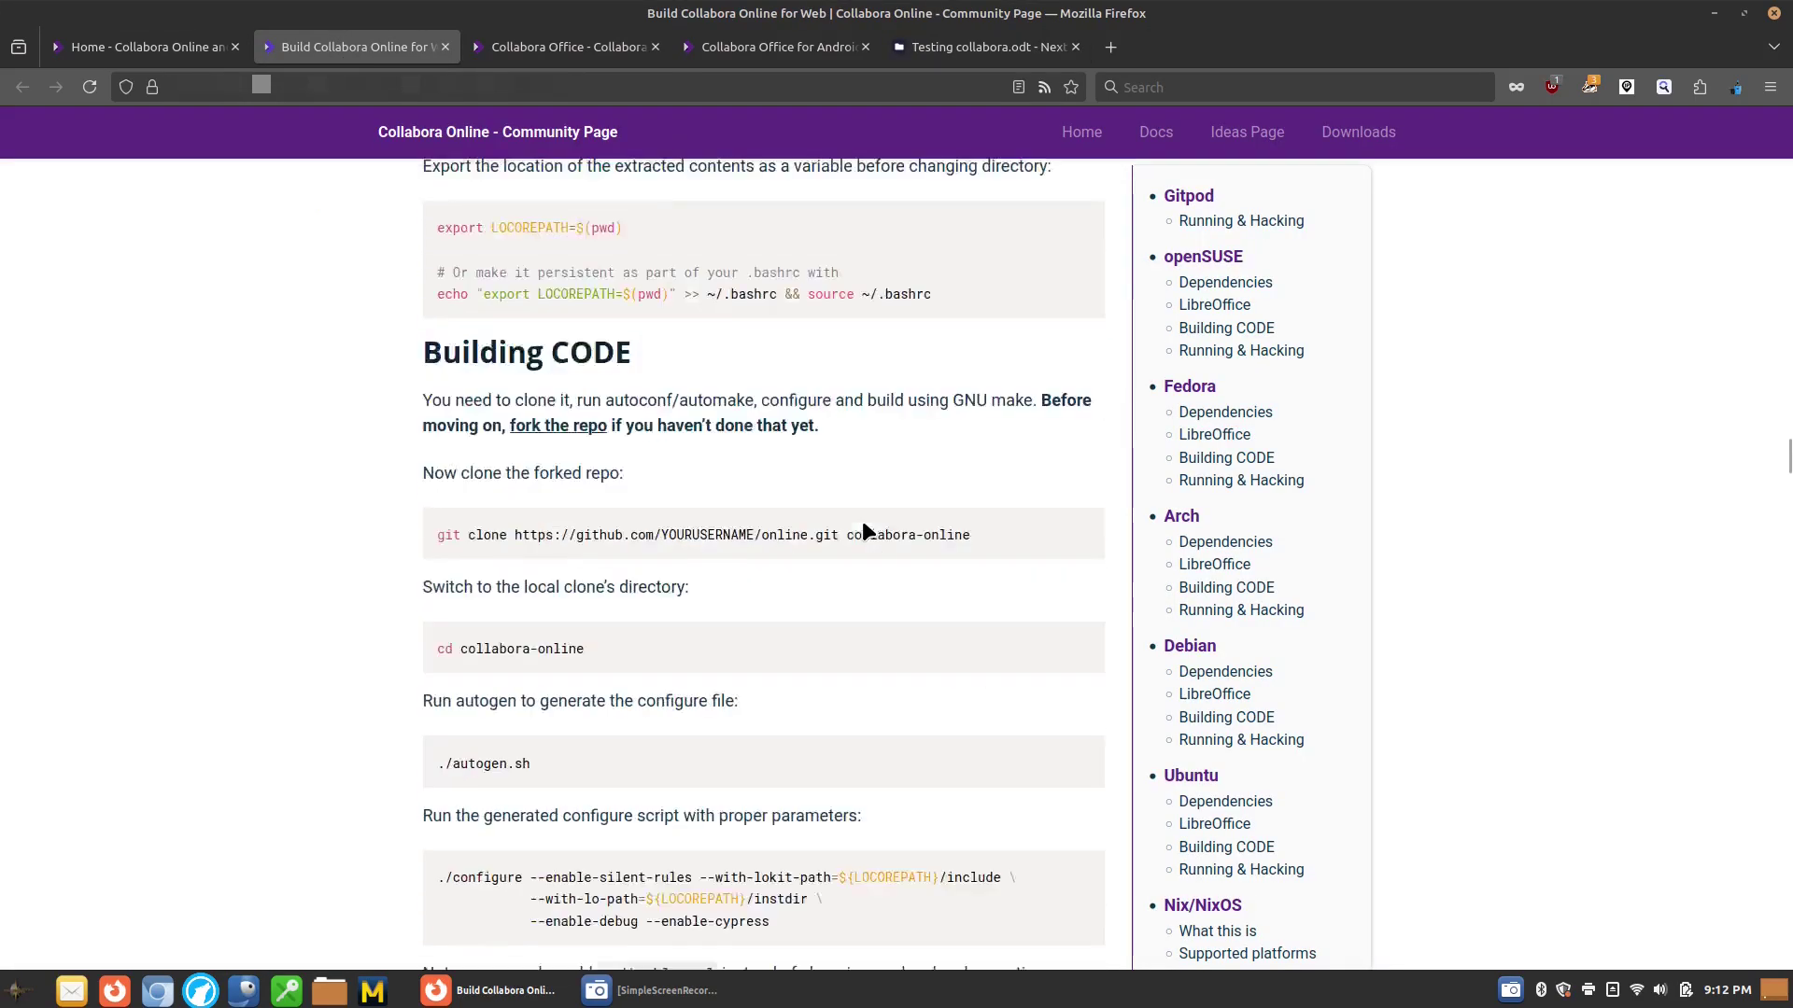
key(Home)
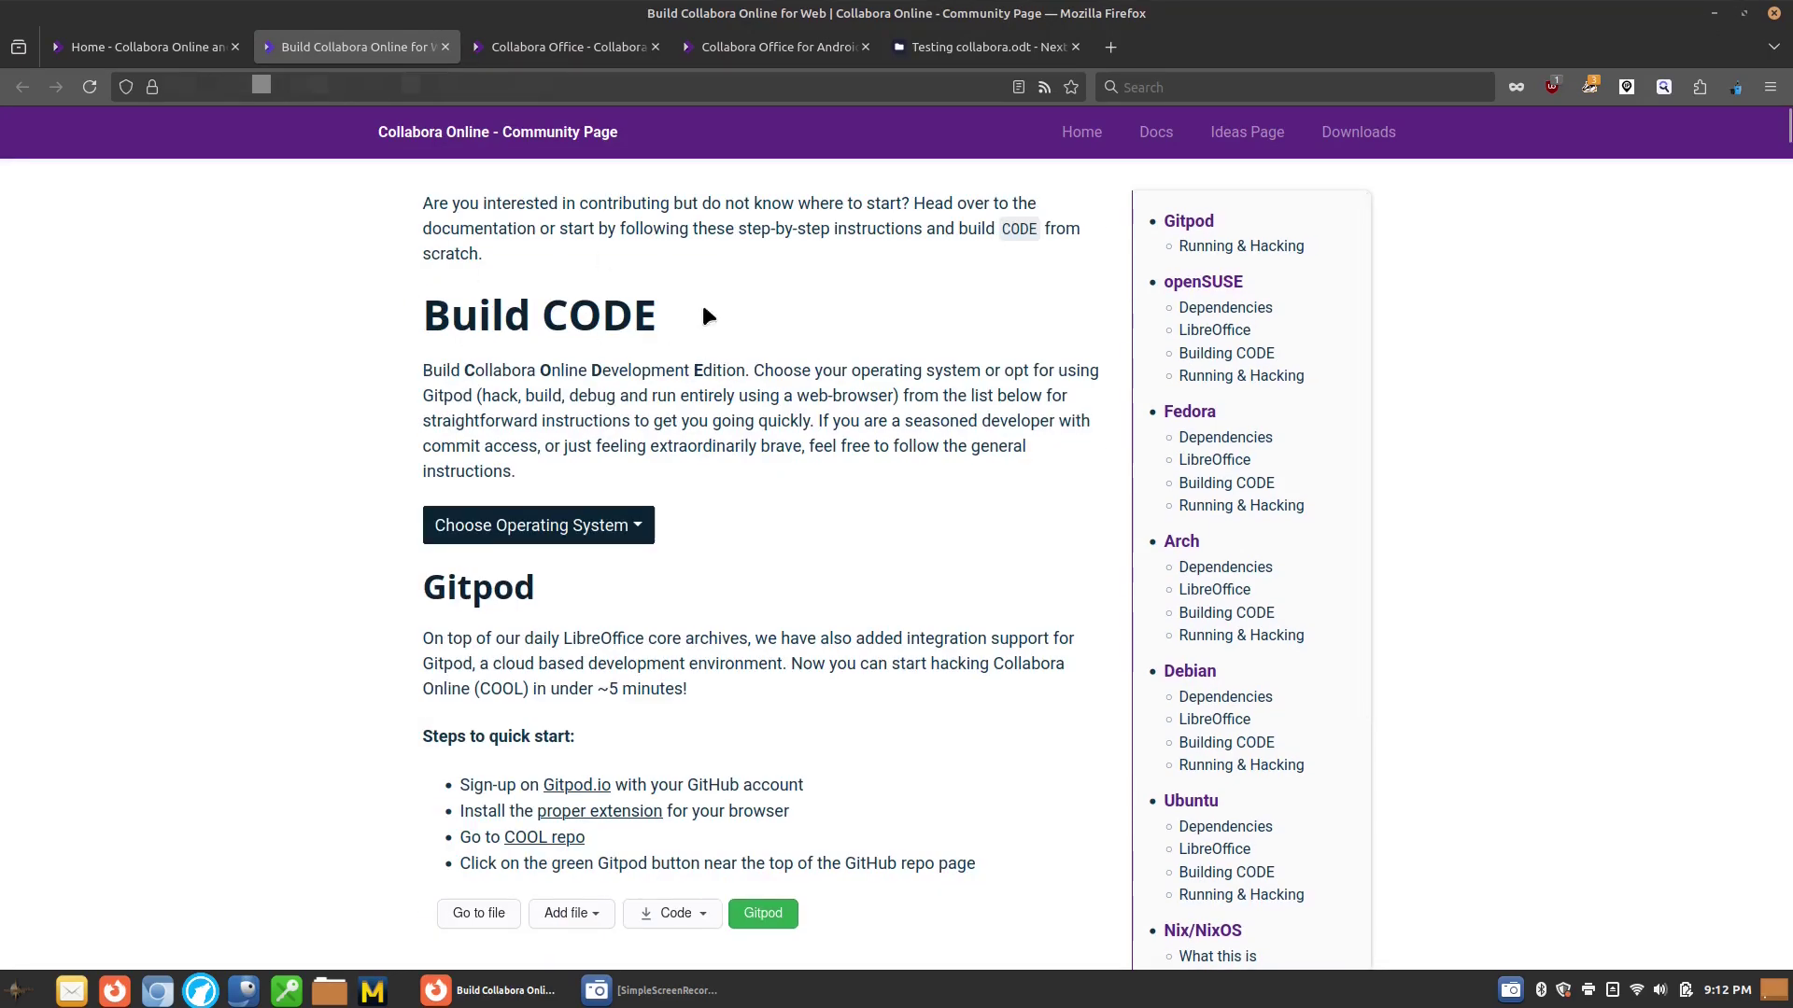
scroll(773, 520, down, 1)
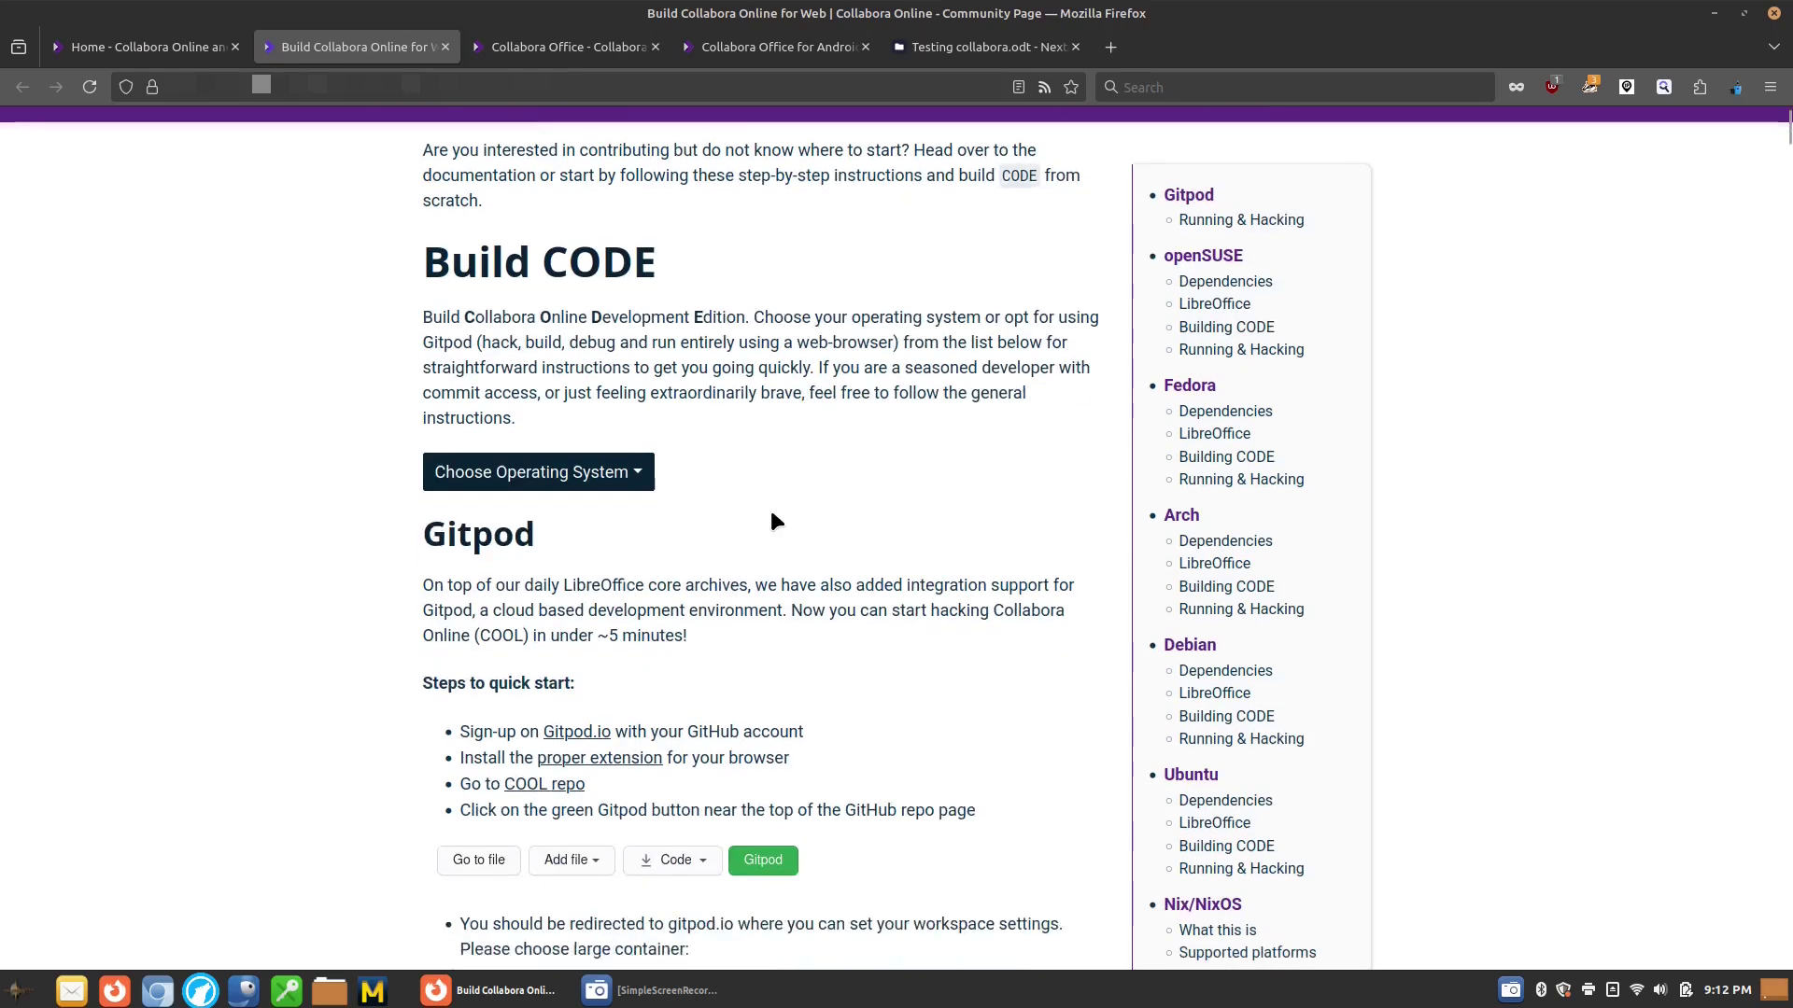
scroll(774, 520, down, 1)
click(628, 418)
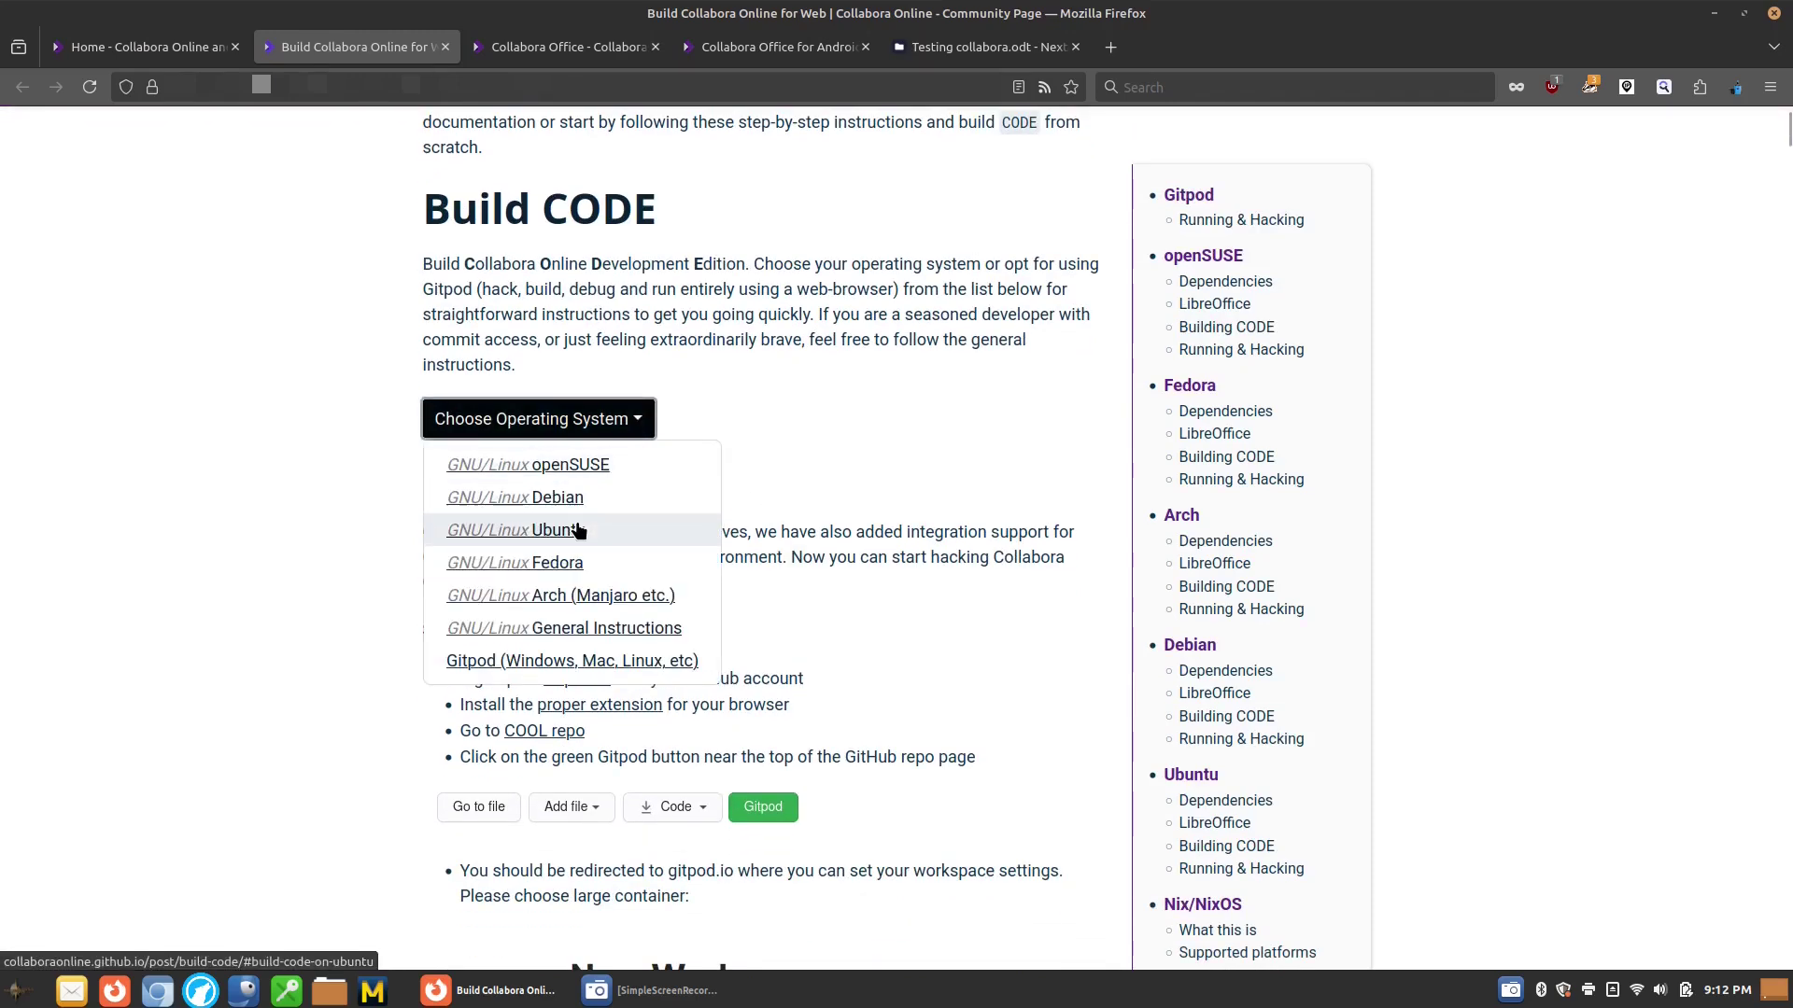
click(578, 530)
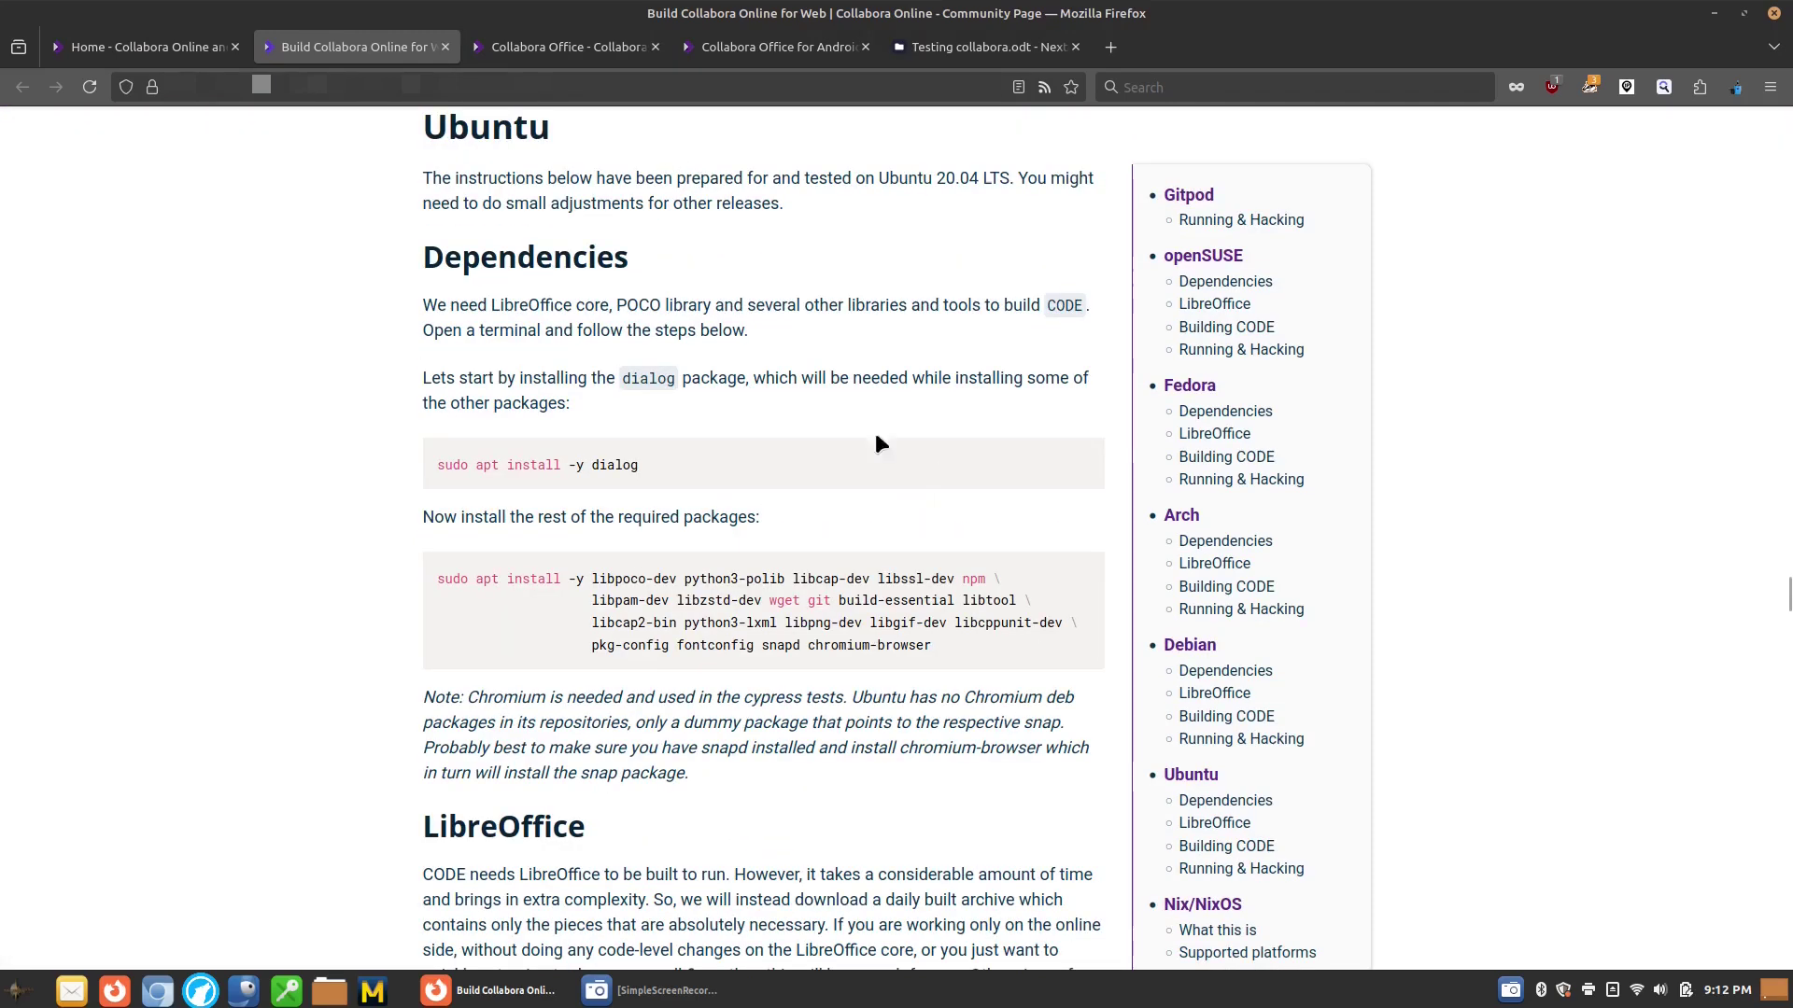
scroll(1008, 546, down, 10)
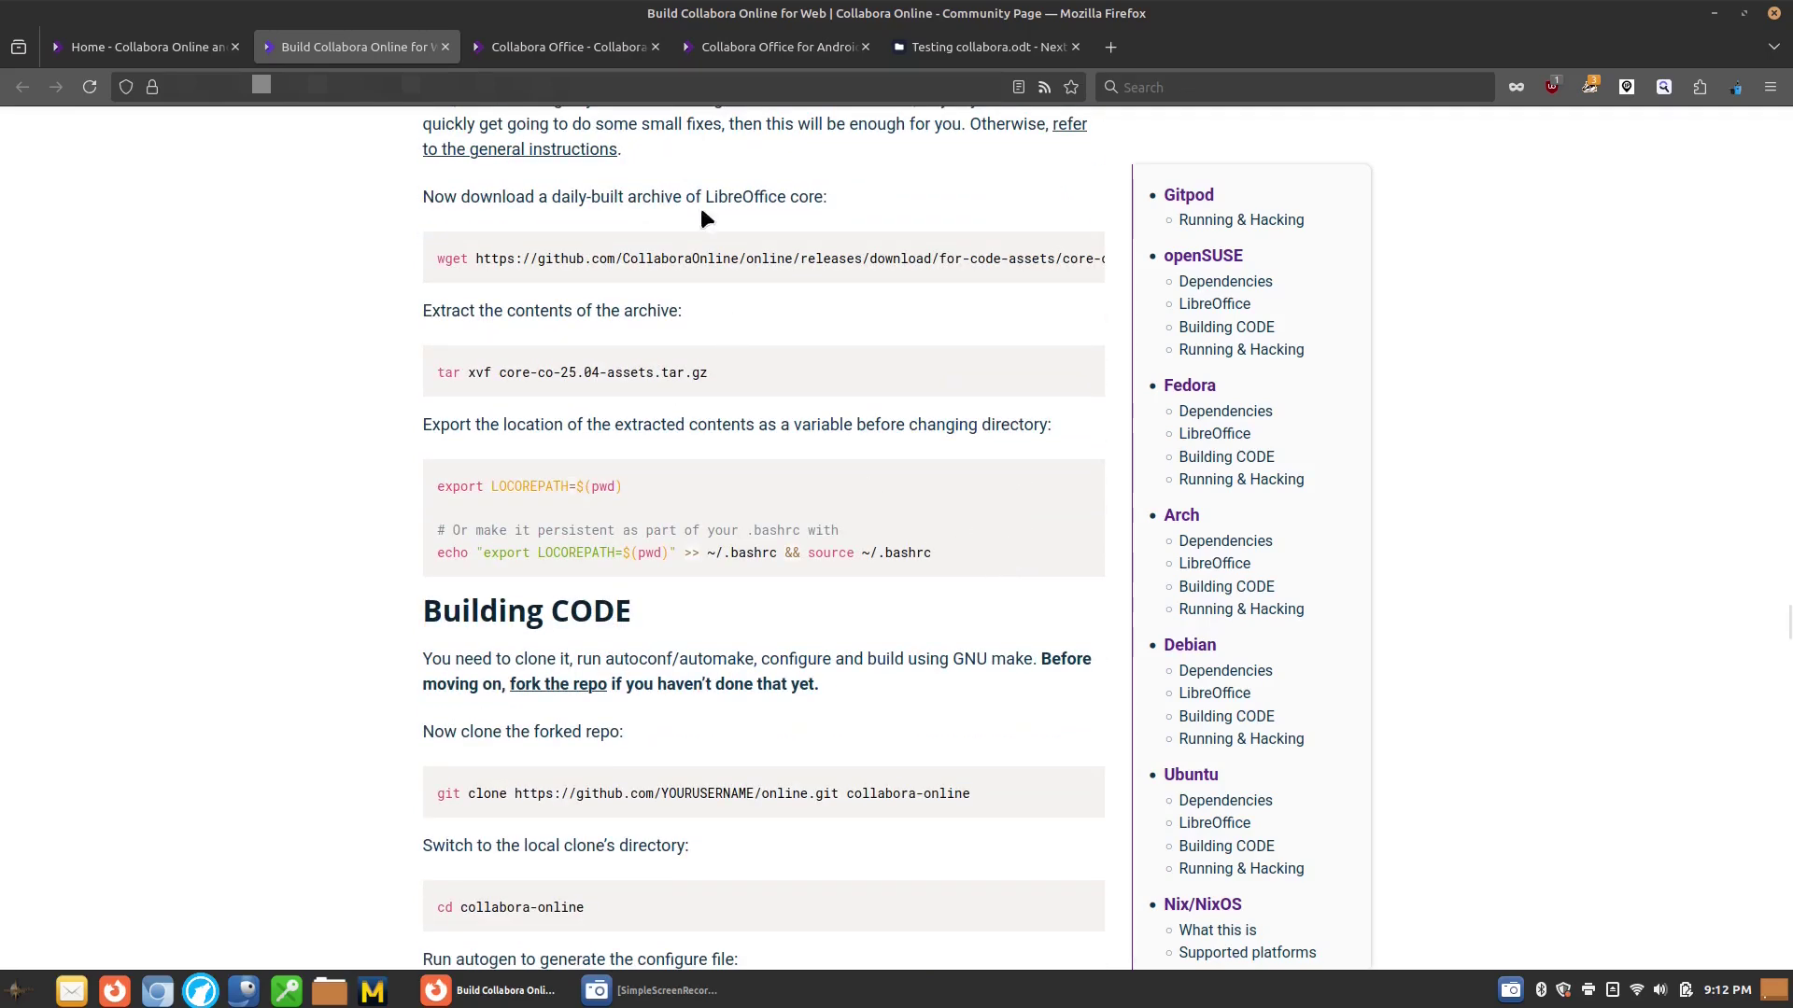
click(988, 47)
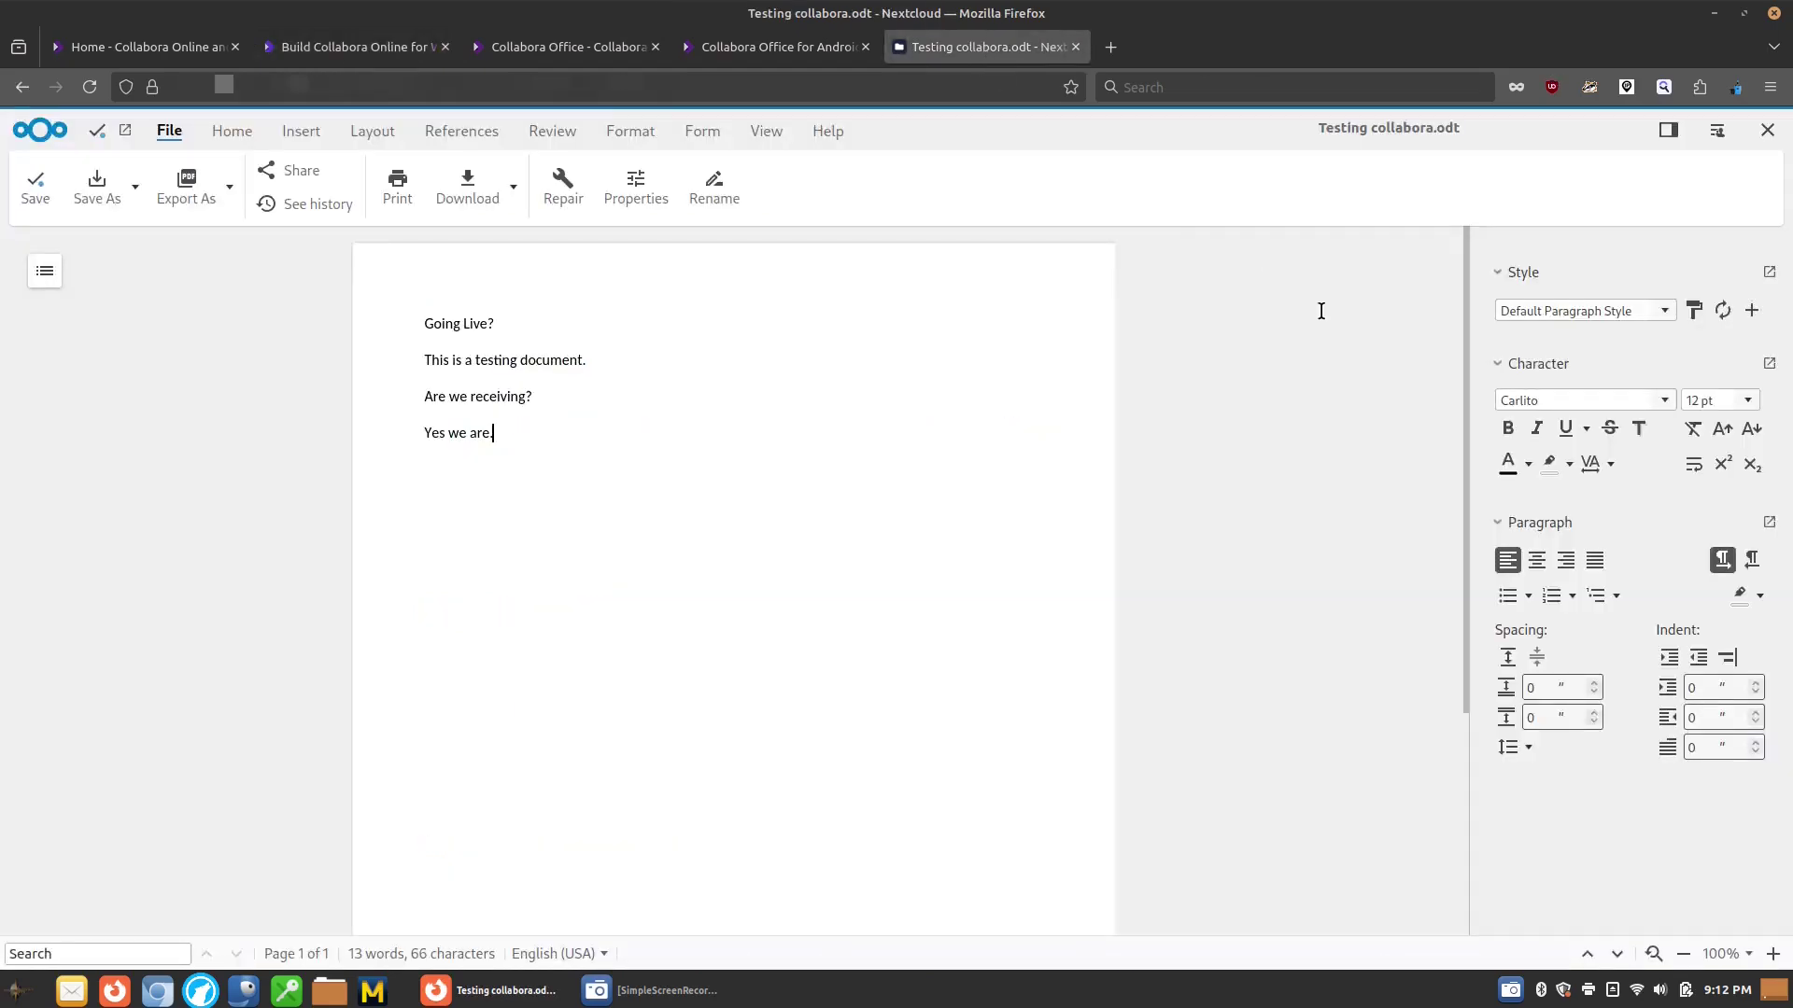
click(572, 47)
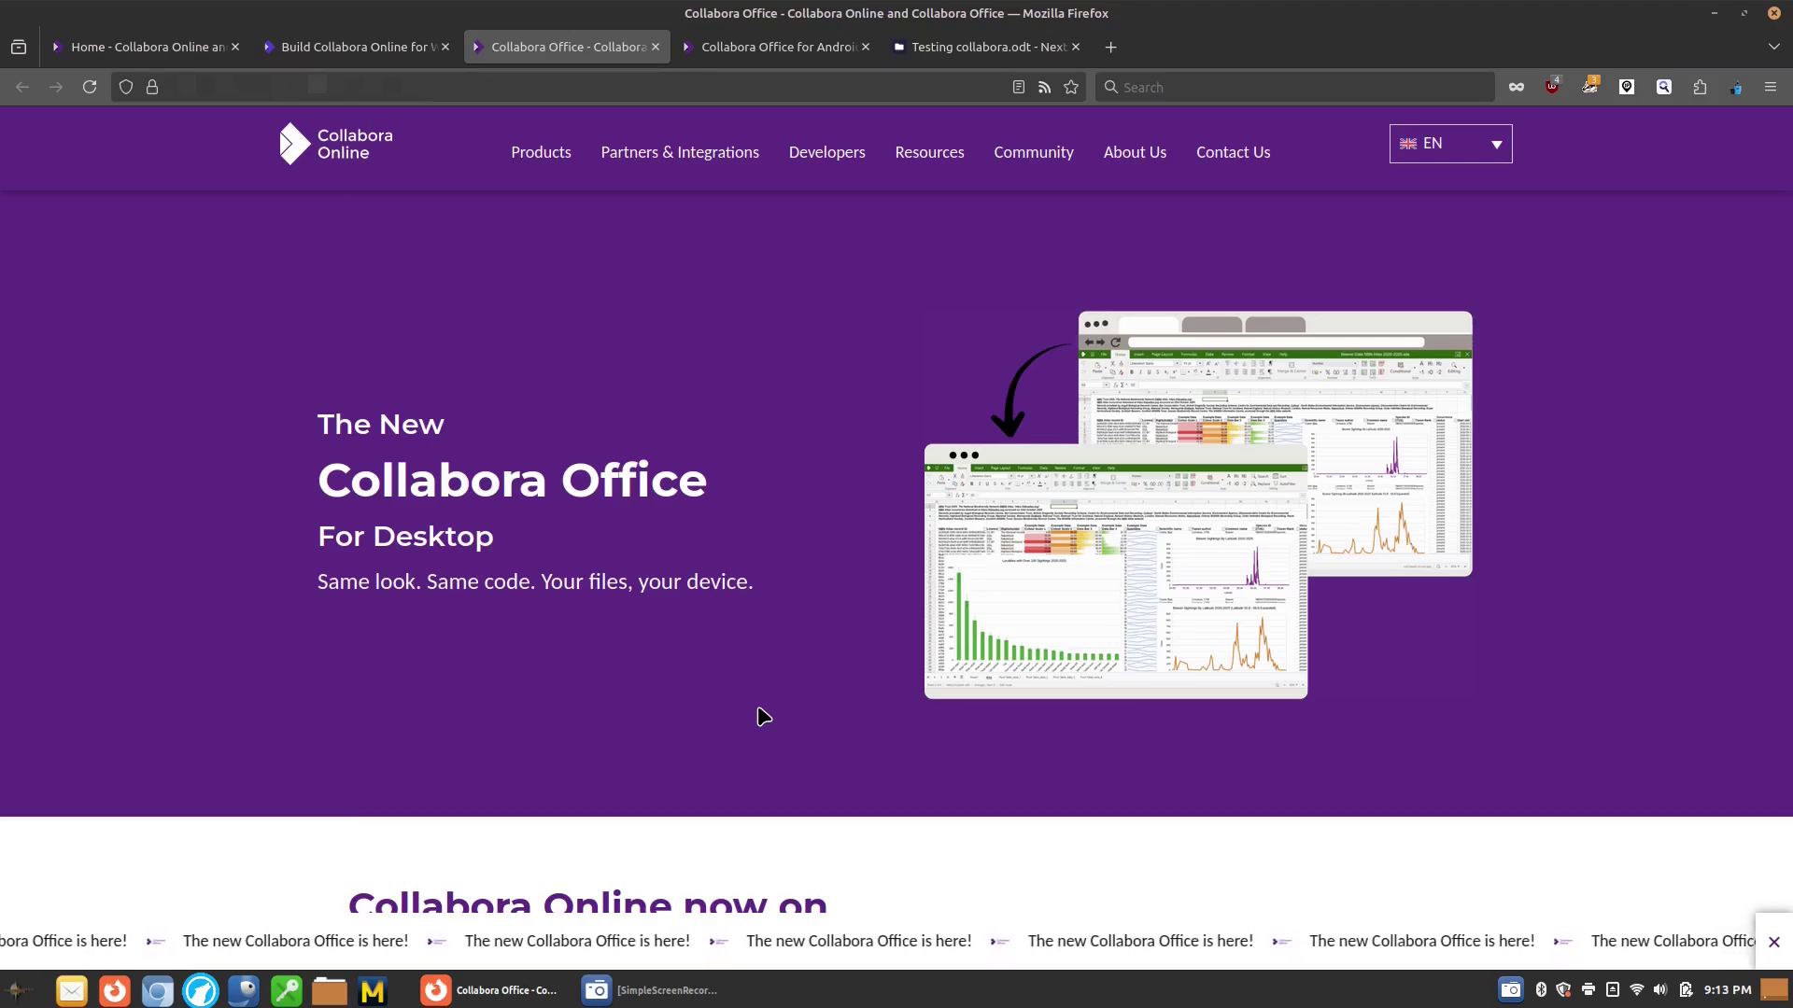
Step: Glance back at Testing collabora.odt, then move to the Collabora Office for Android page
click(984, 47)
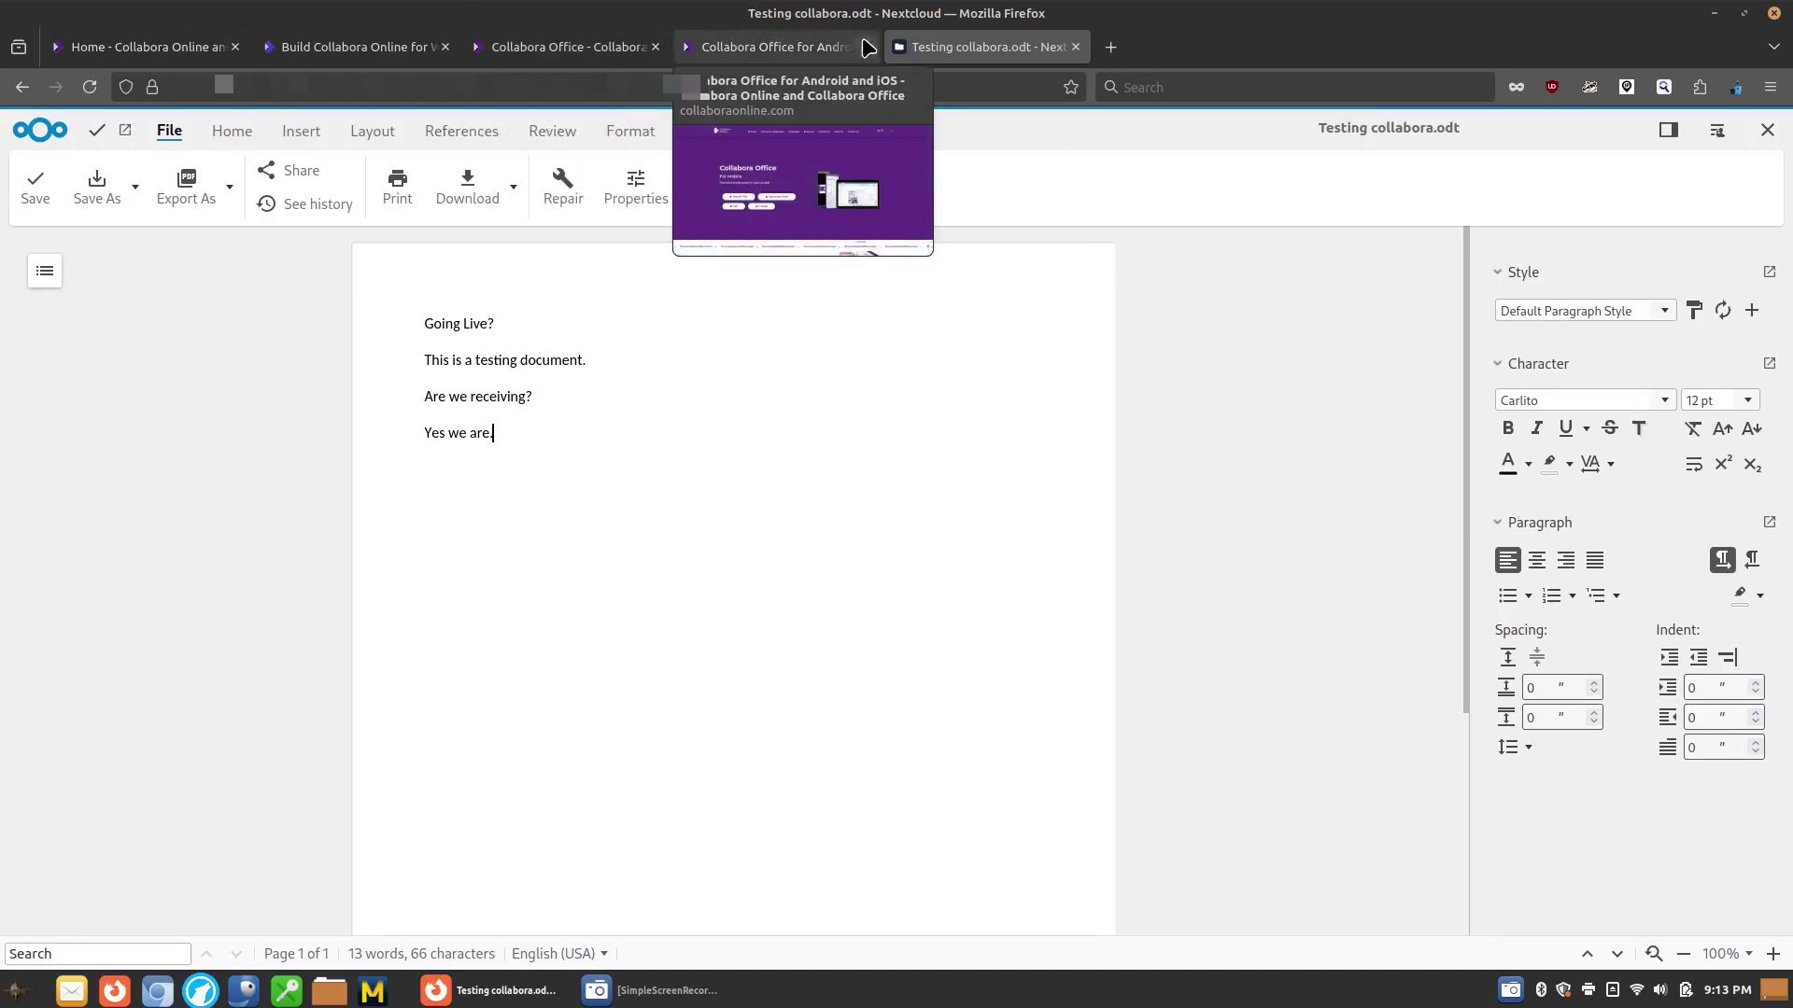
click(829, 51)
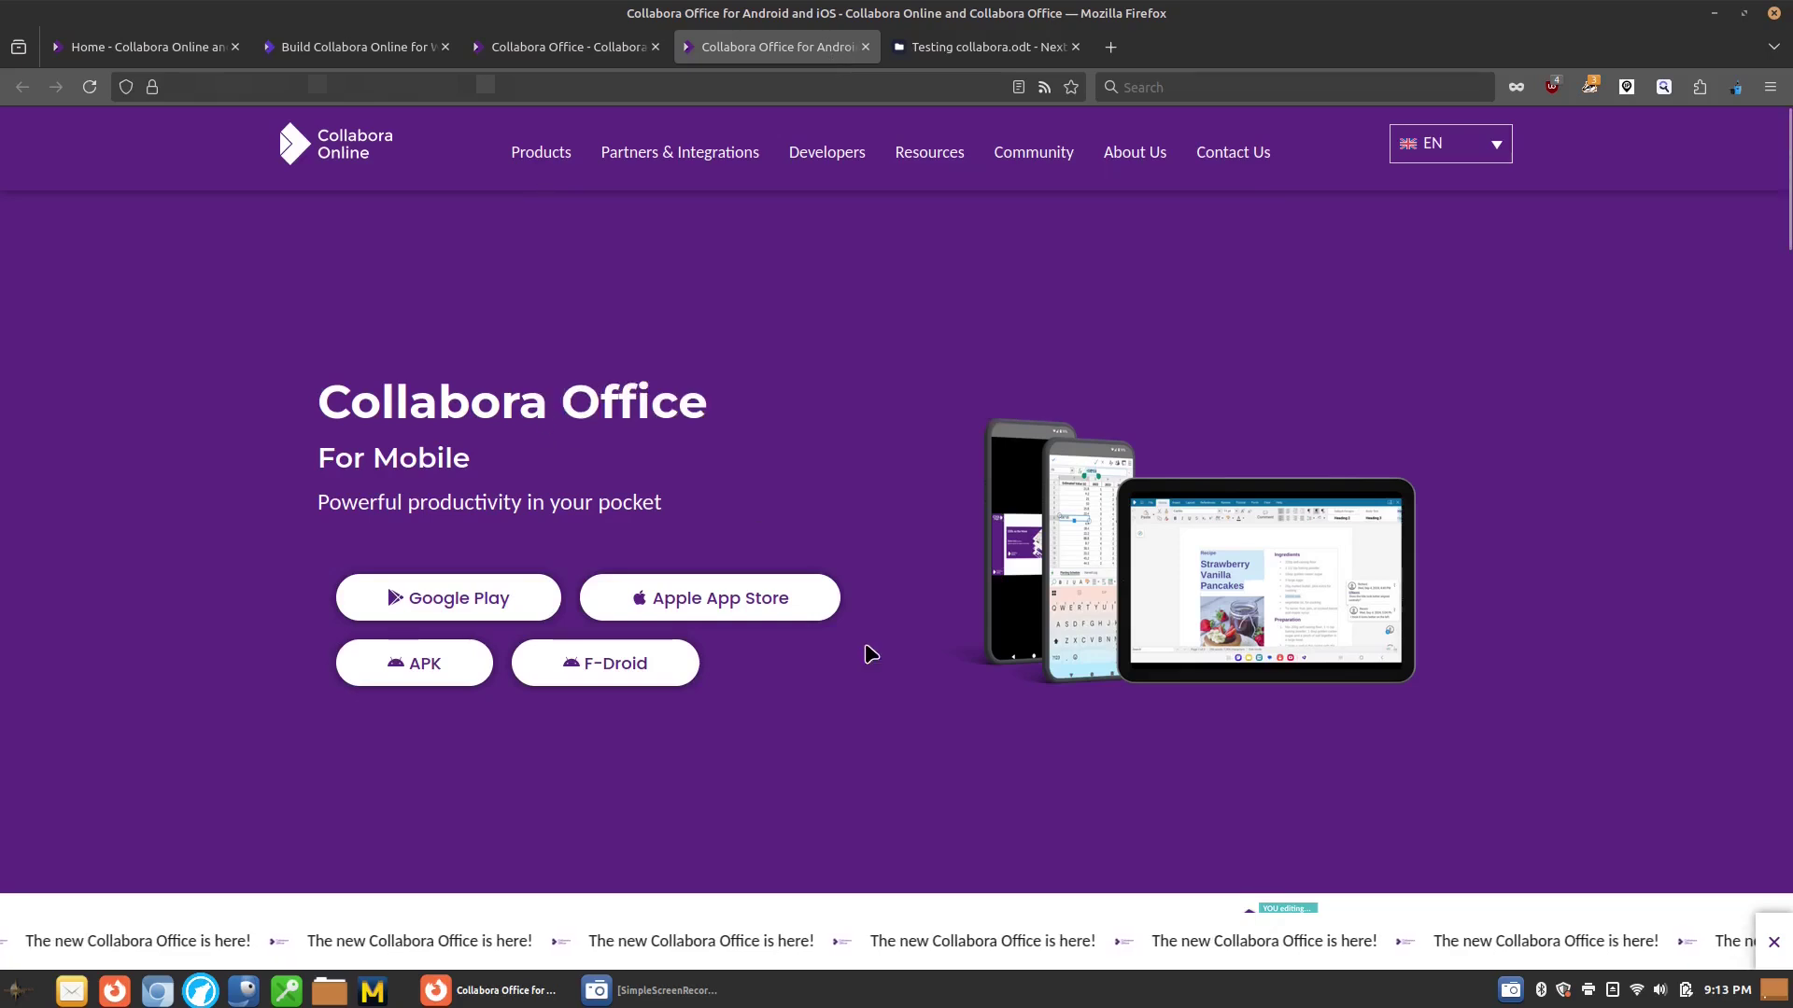
Step: Open the F-Droid repository listing from the Collabora Office for Android page
scroll(859, 654, down, 2)
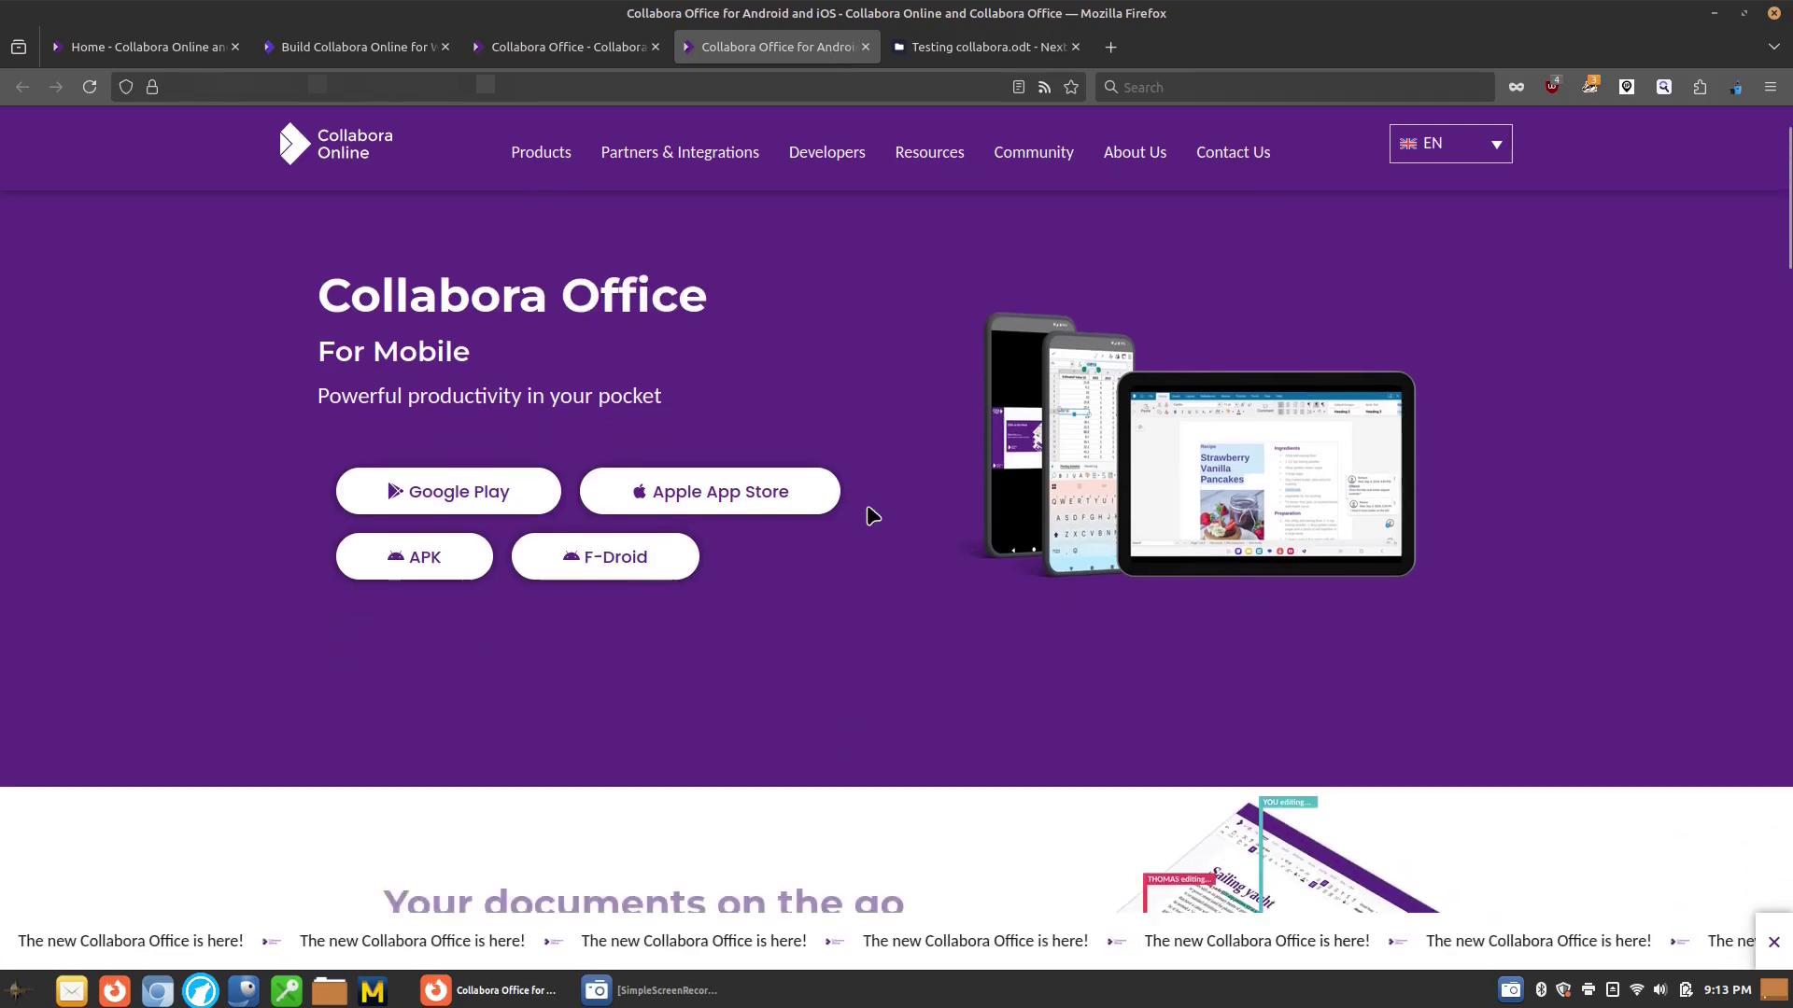
click(620, 572)
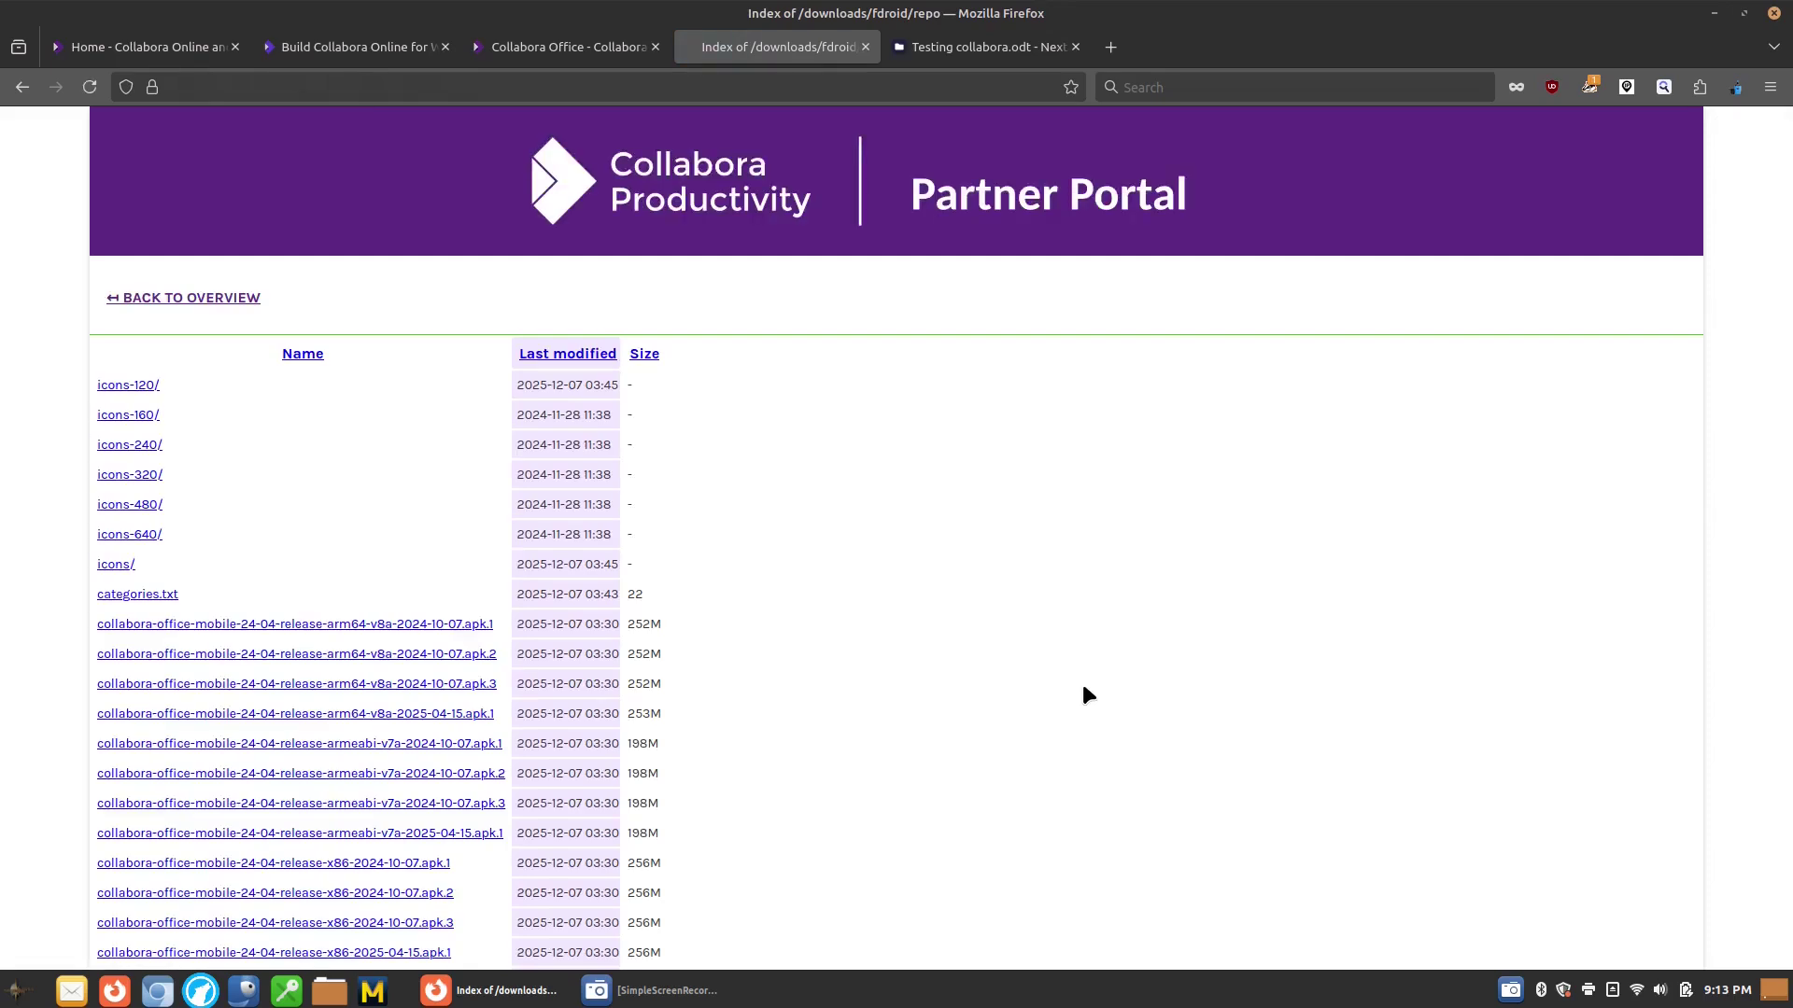
Step: Look through the collaboraoffice mobile APK files, then place the cursor after 'Yes we are.' in Testing collabora.odt
scroll(887, 620, down, 4)
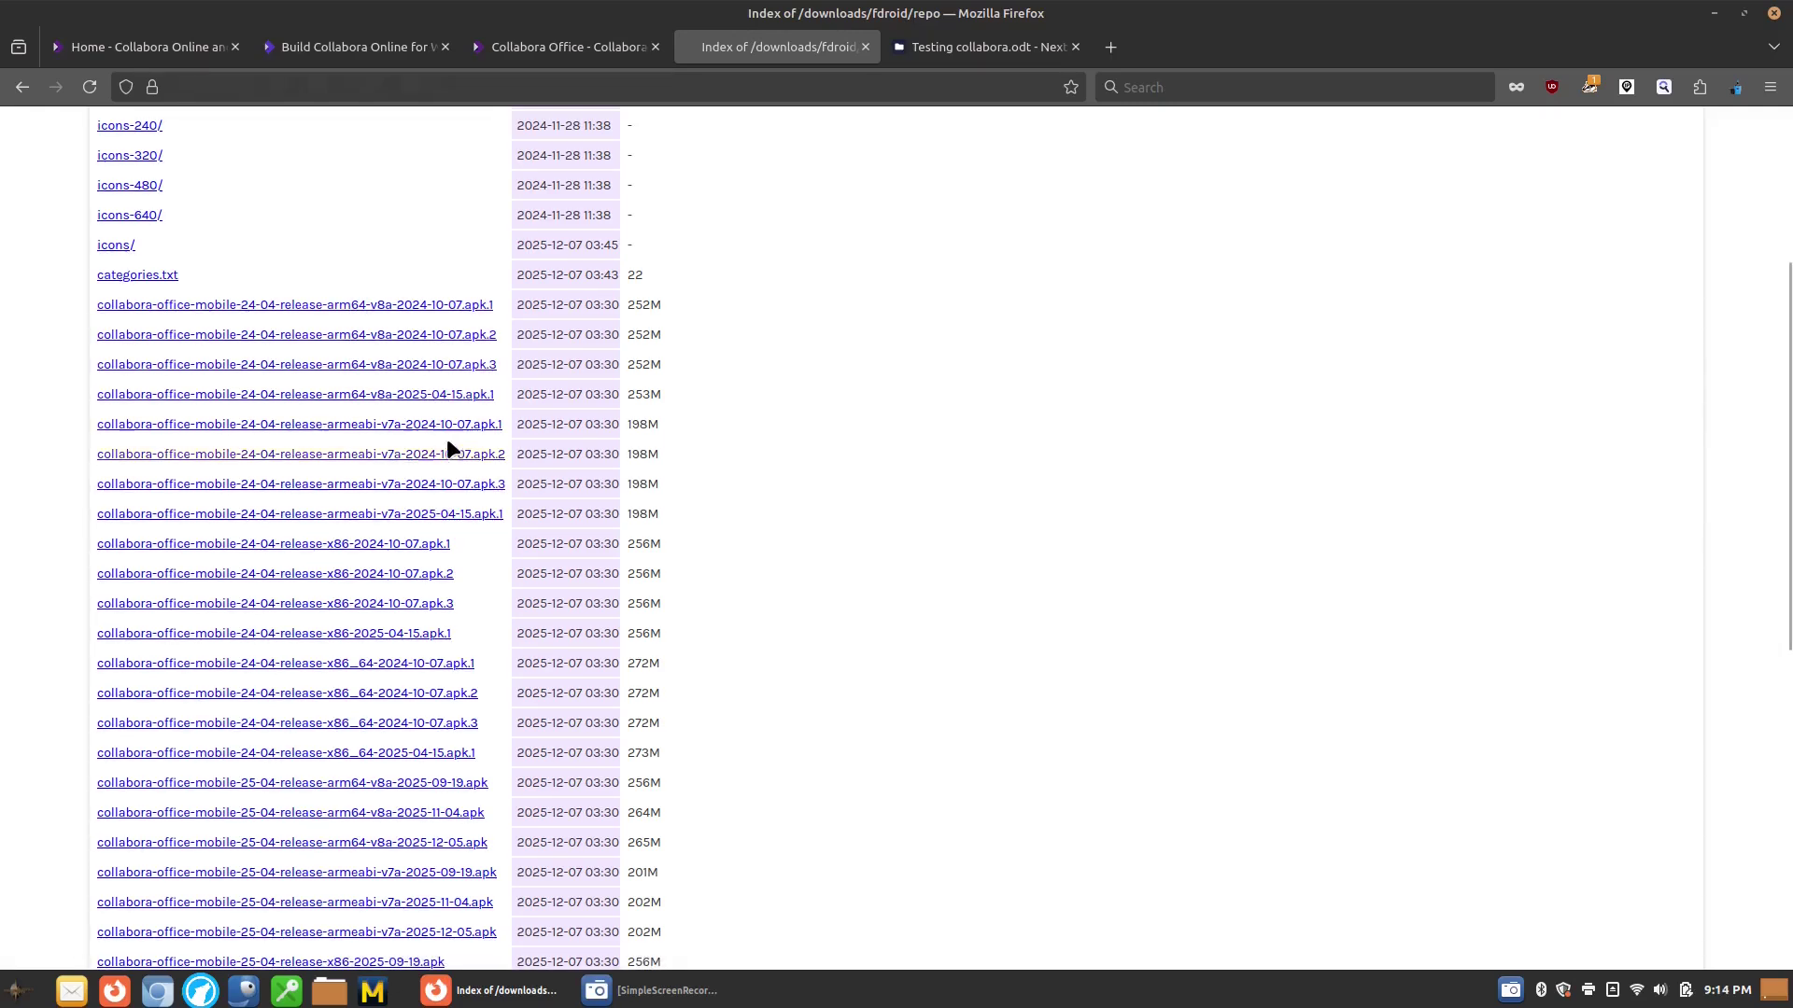
scroll(433, 614, down, 7)
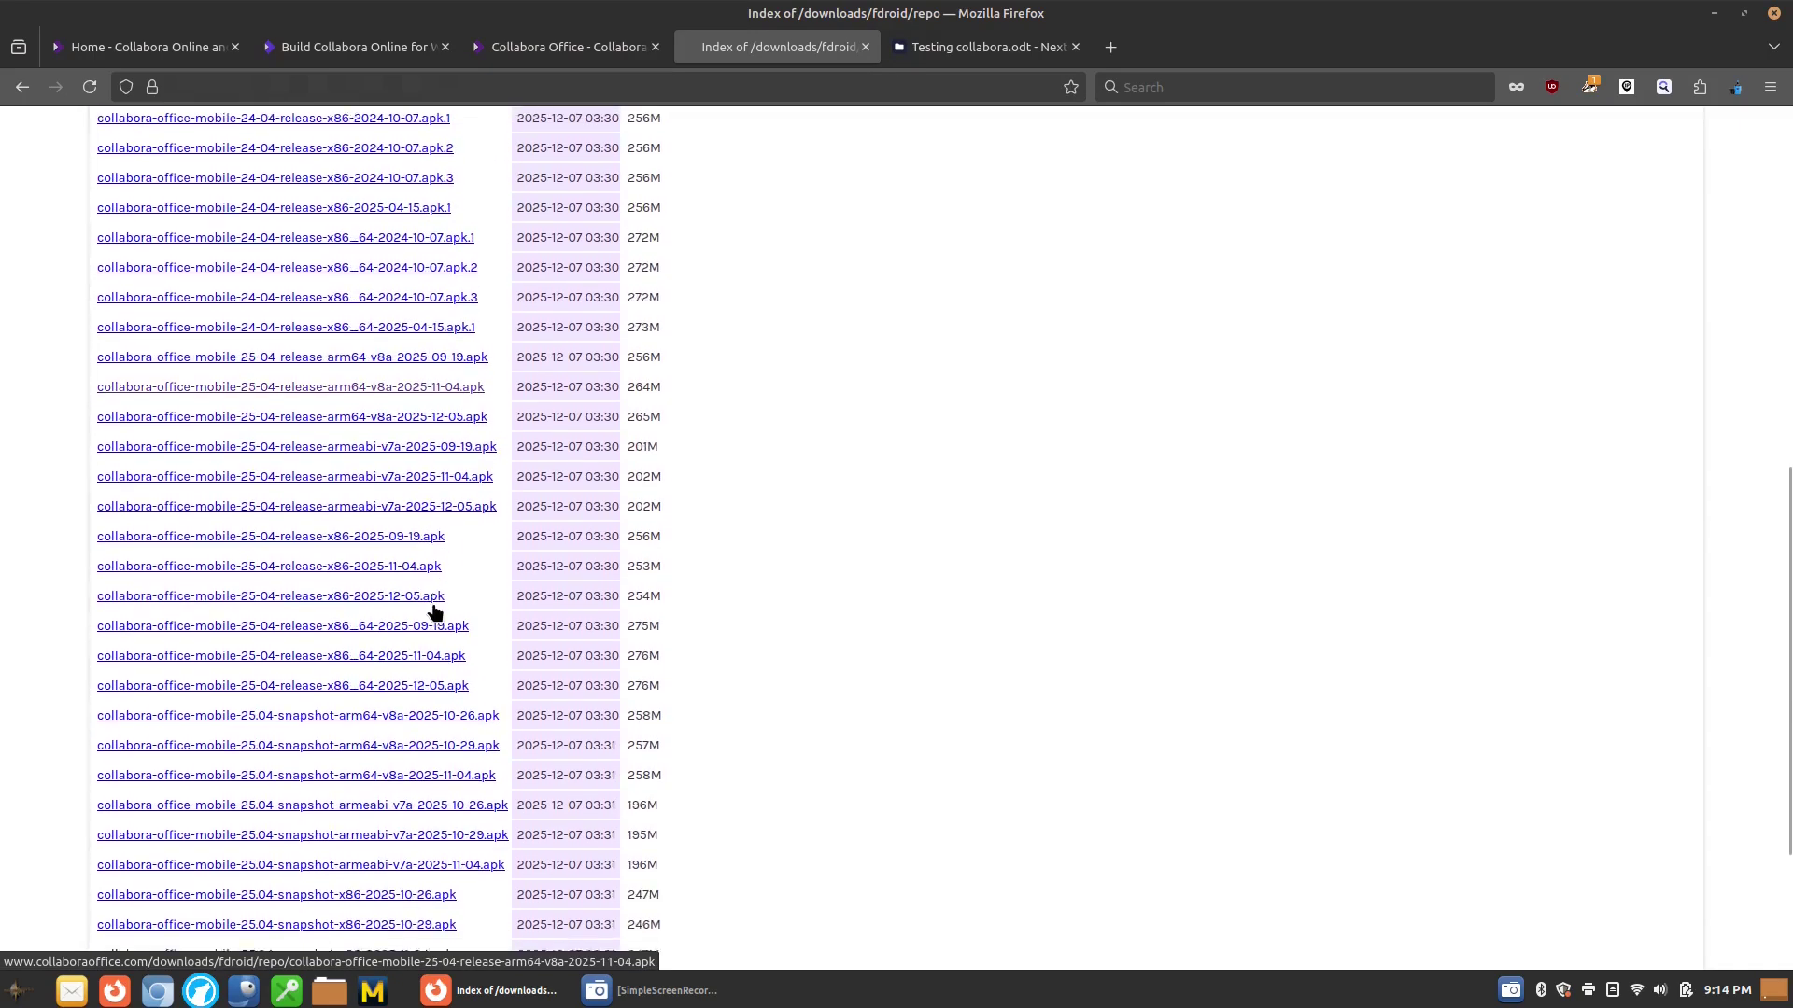
scroll(433, 613, down, 1)
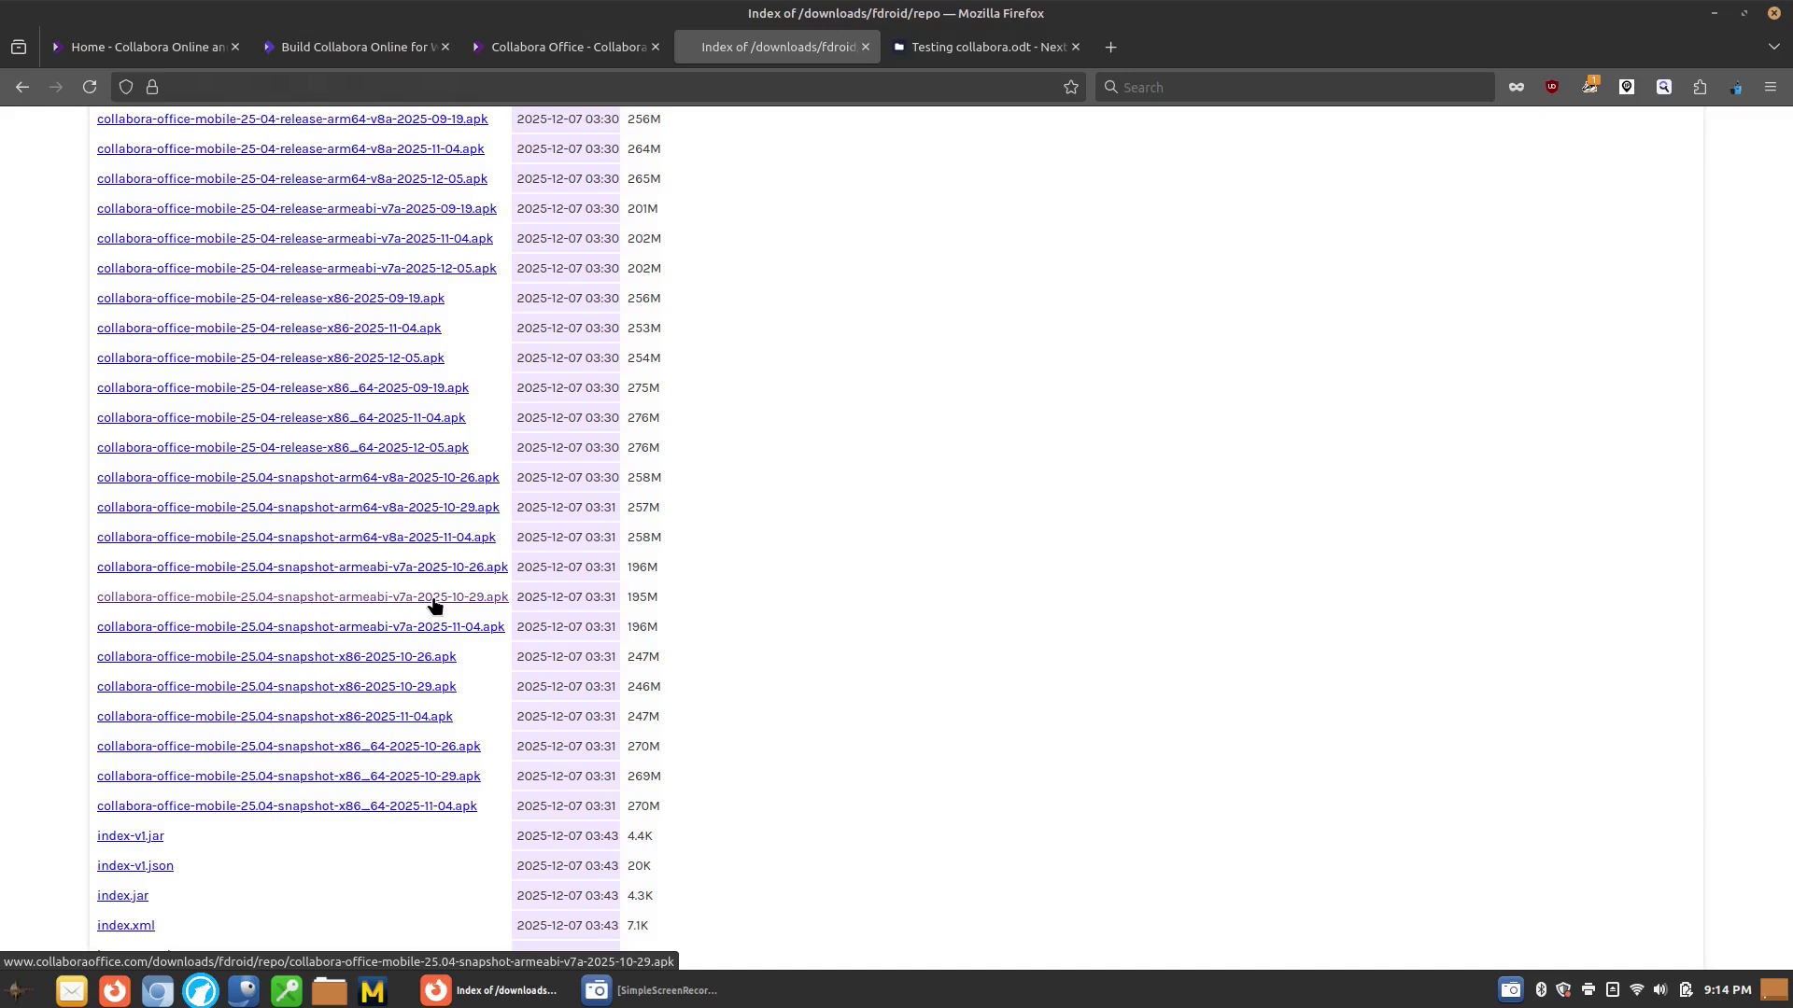
click(971, 48)
click(750, 712)
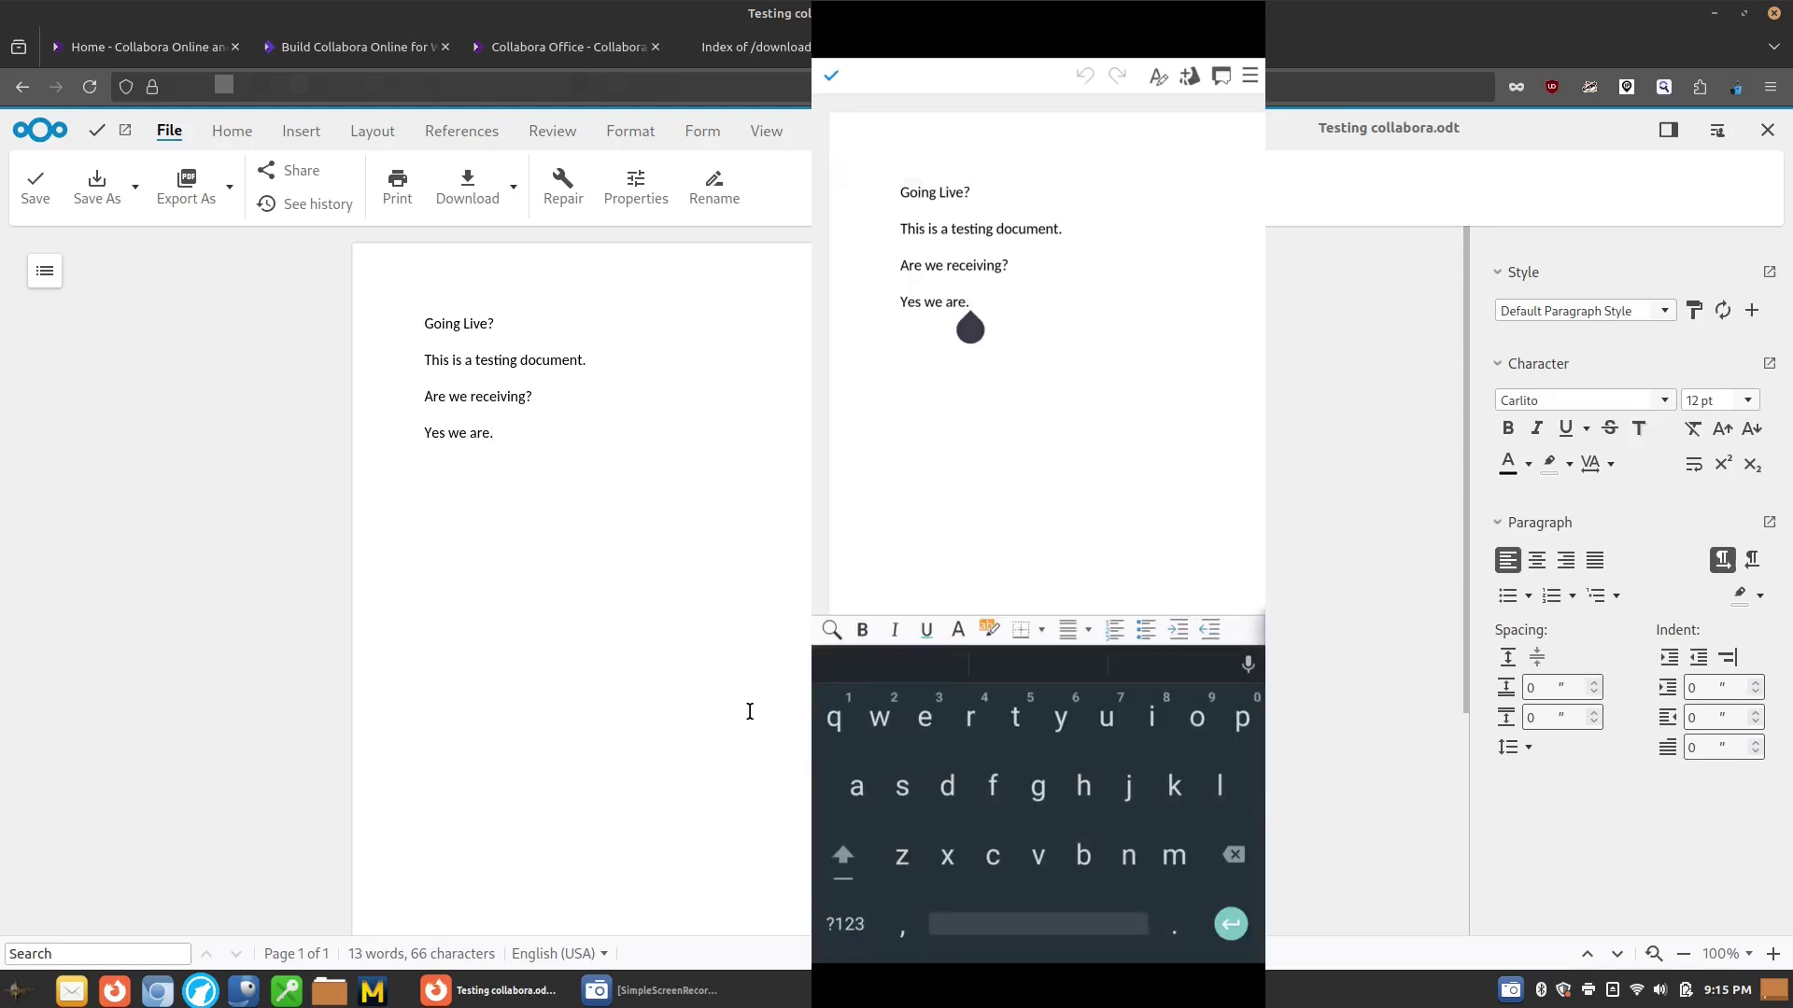
Step: Add a fifth line 'edit from graphene' in Collabora Office on Android and close the document
key(Return)
text(e)
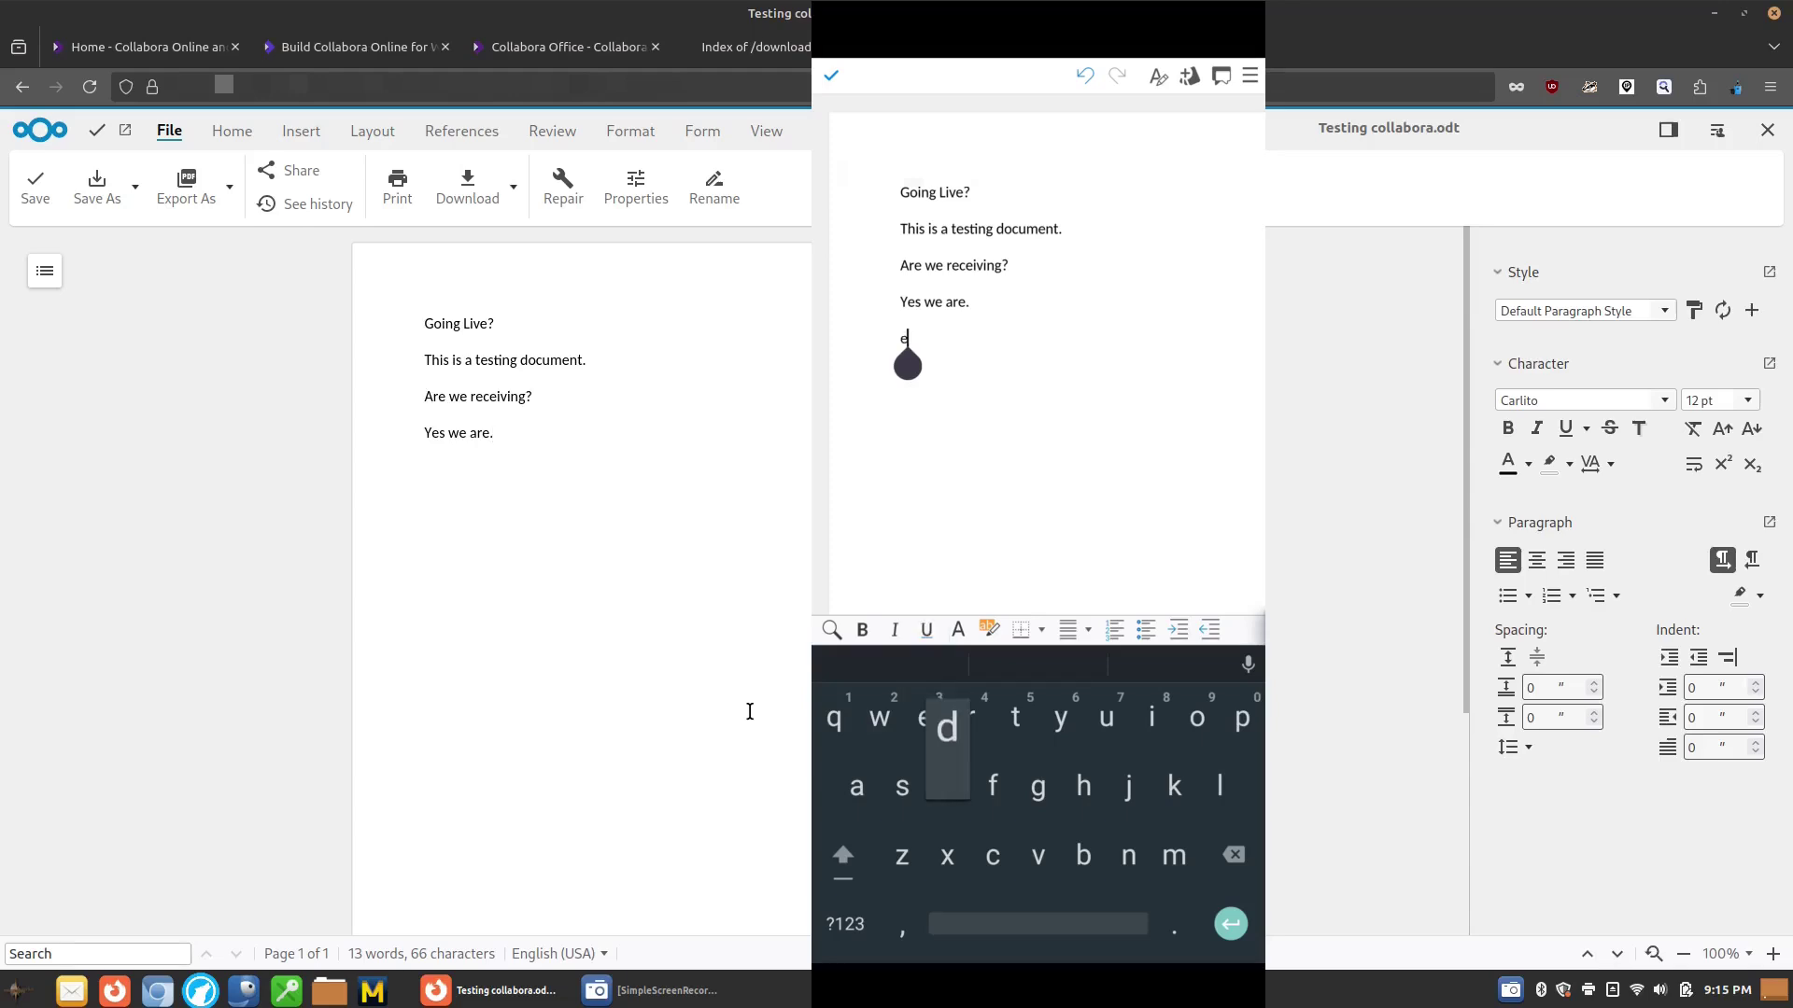
text(dit f)
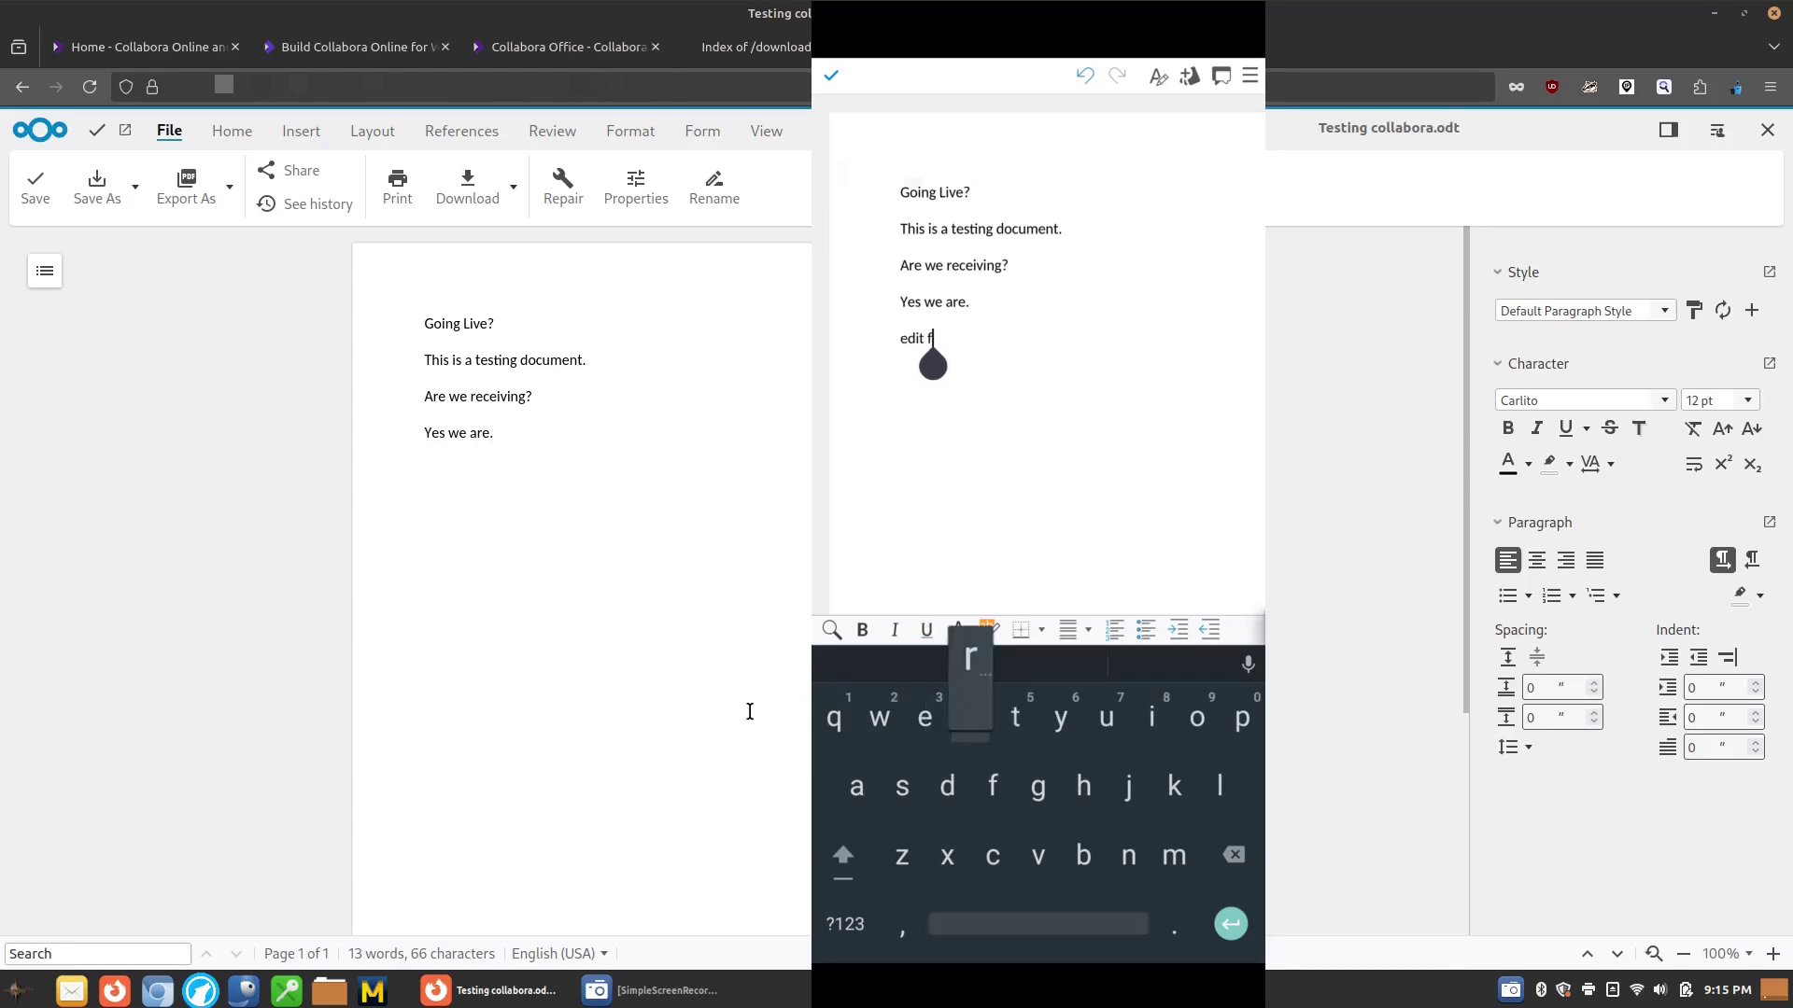
text(rom gra)
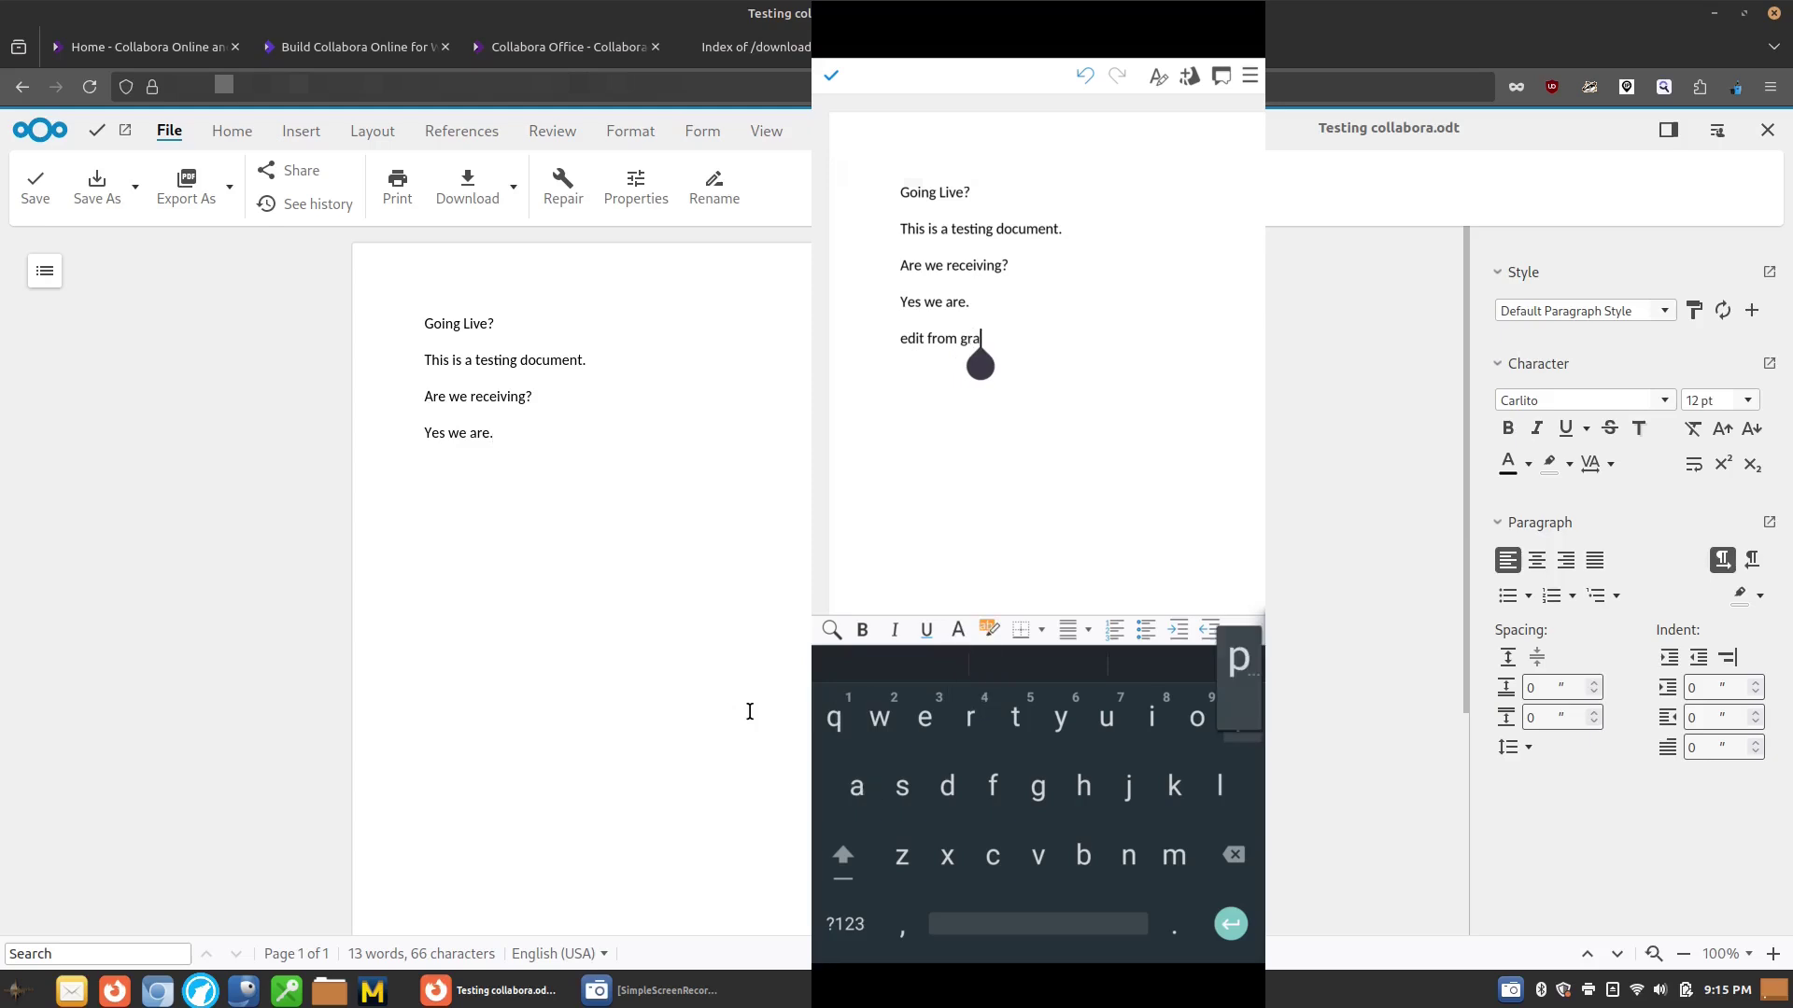
text(phene)
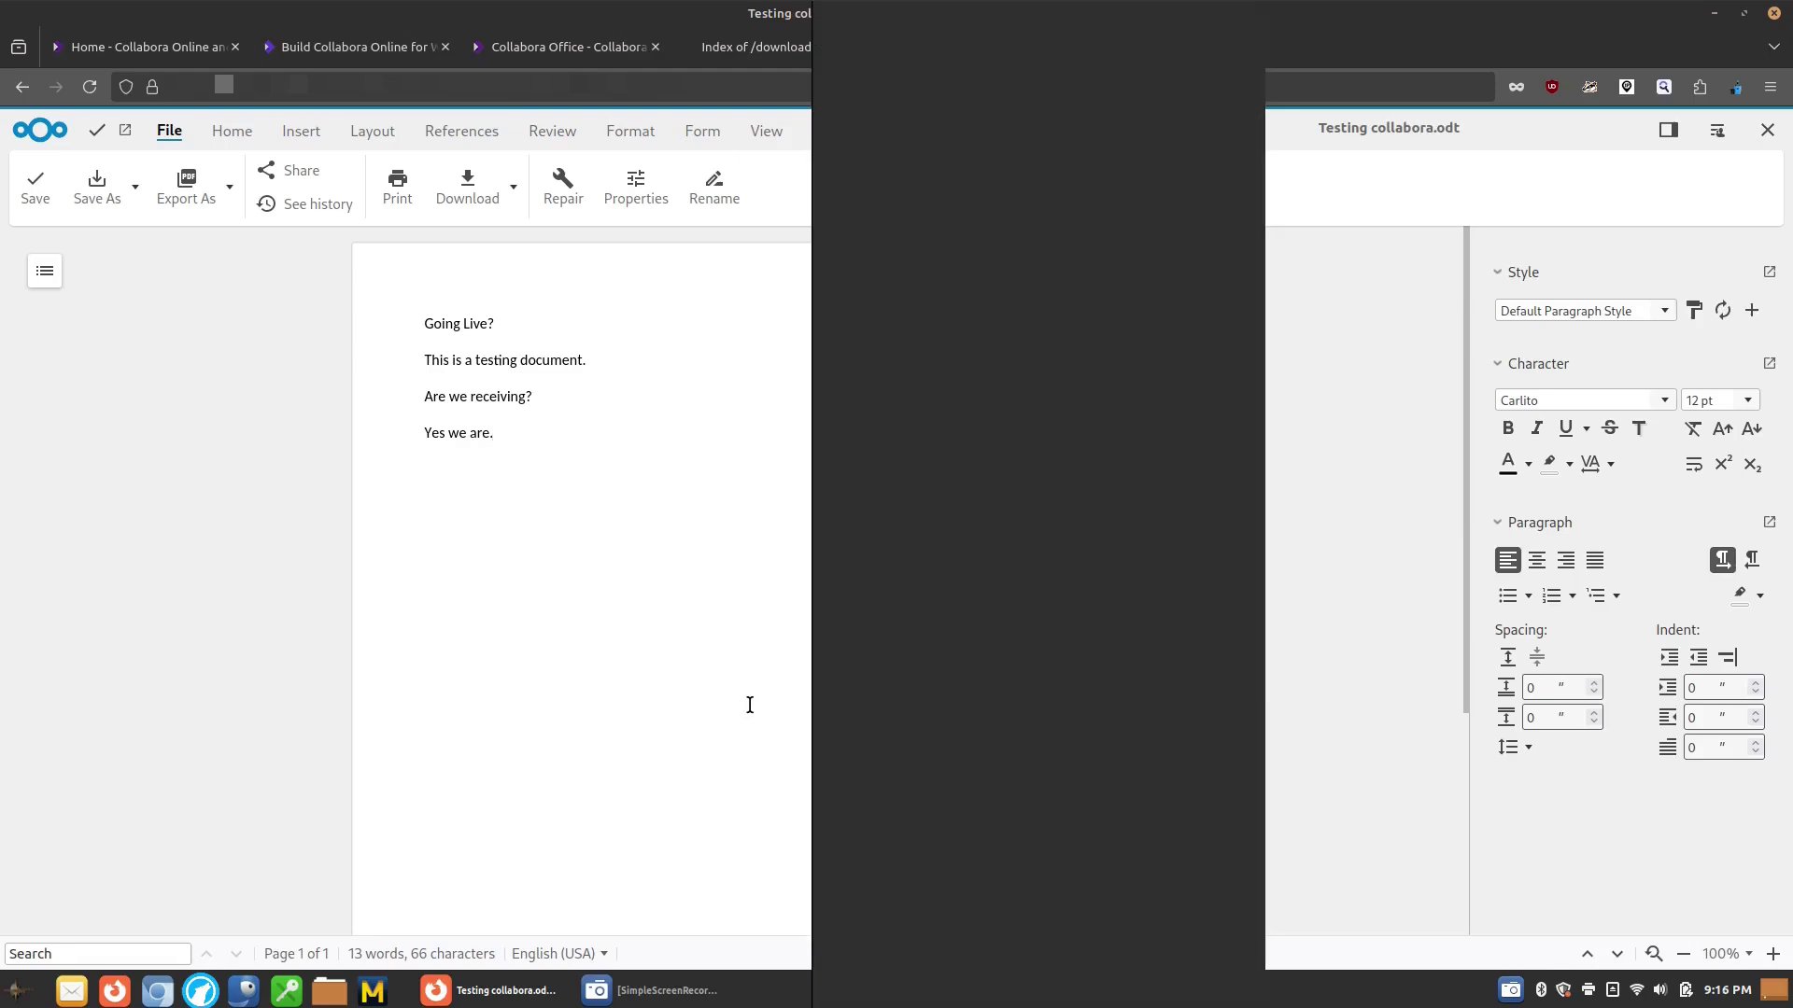
click(1767, 130)
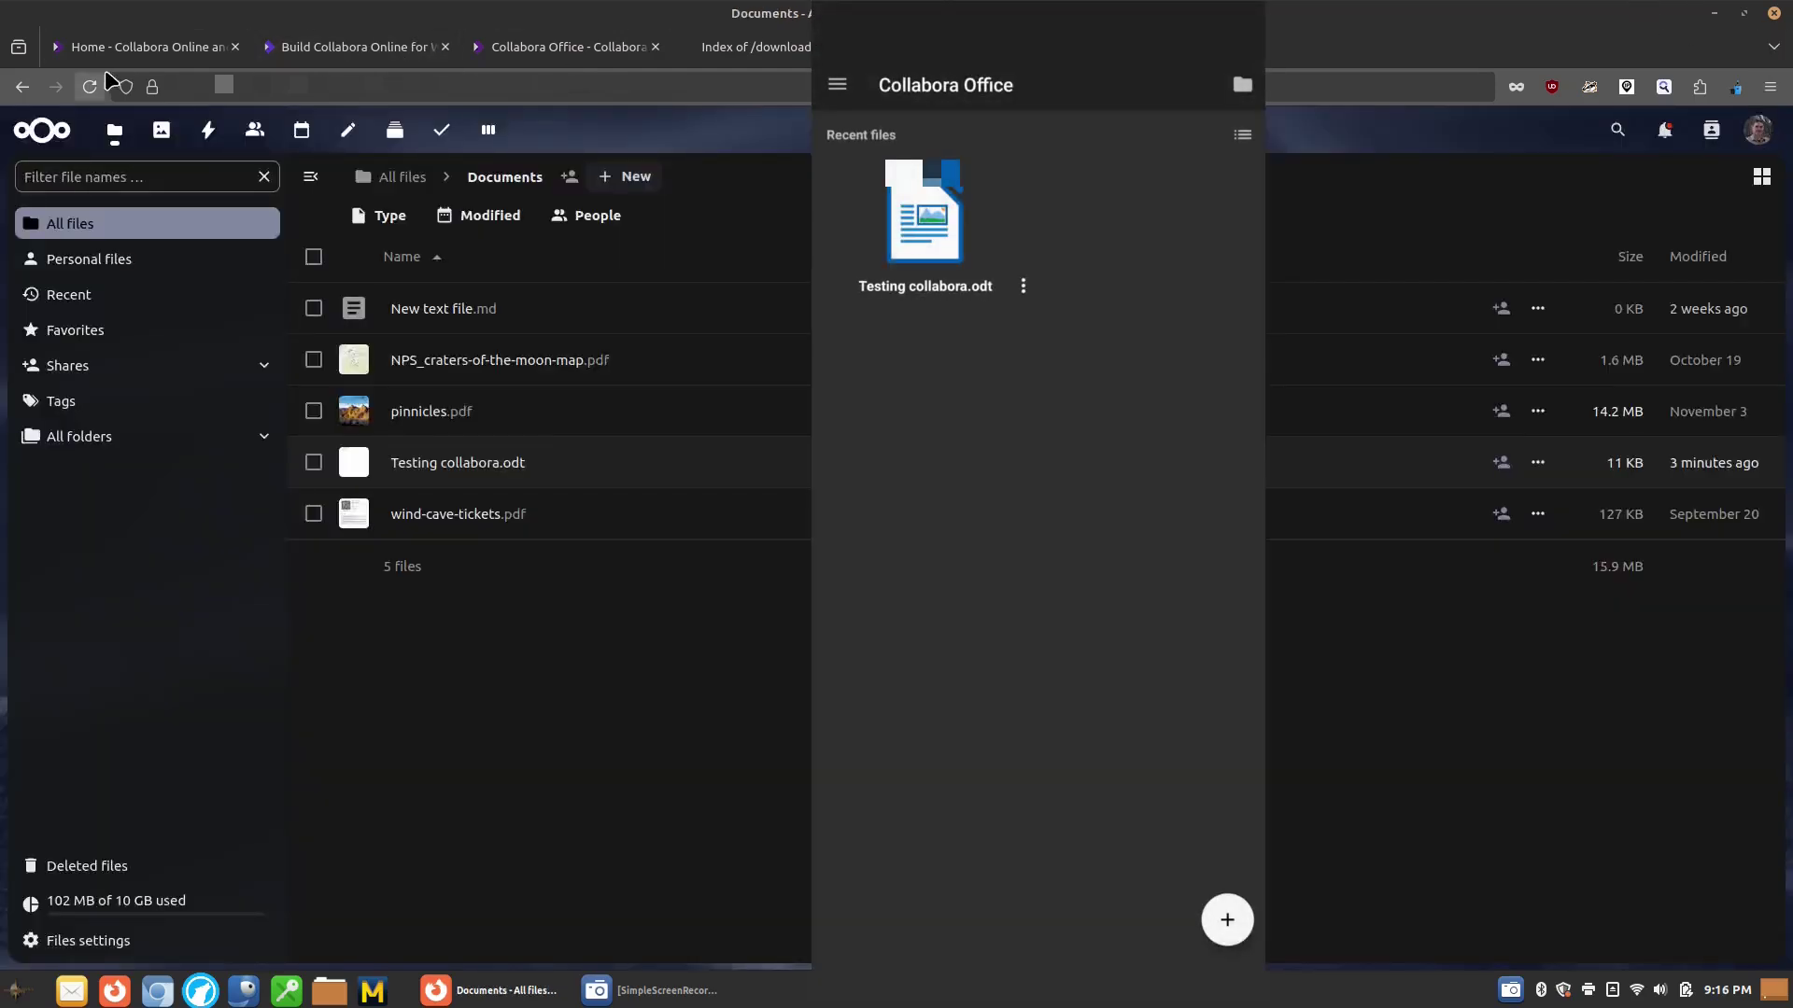
Step: Refresh the Documents folder and open Testing collabora.odt in Collabora Online
click(89, 85)
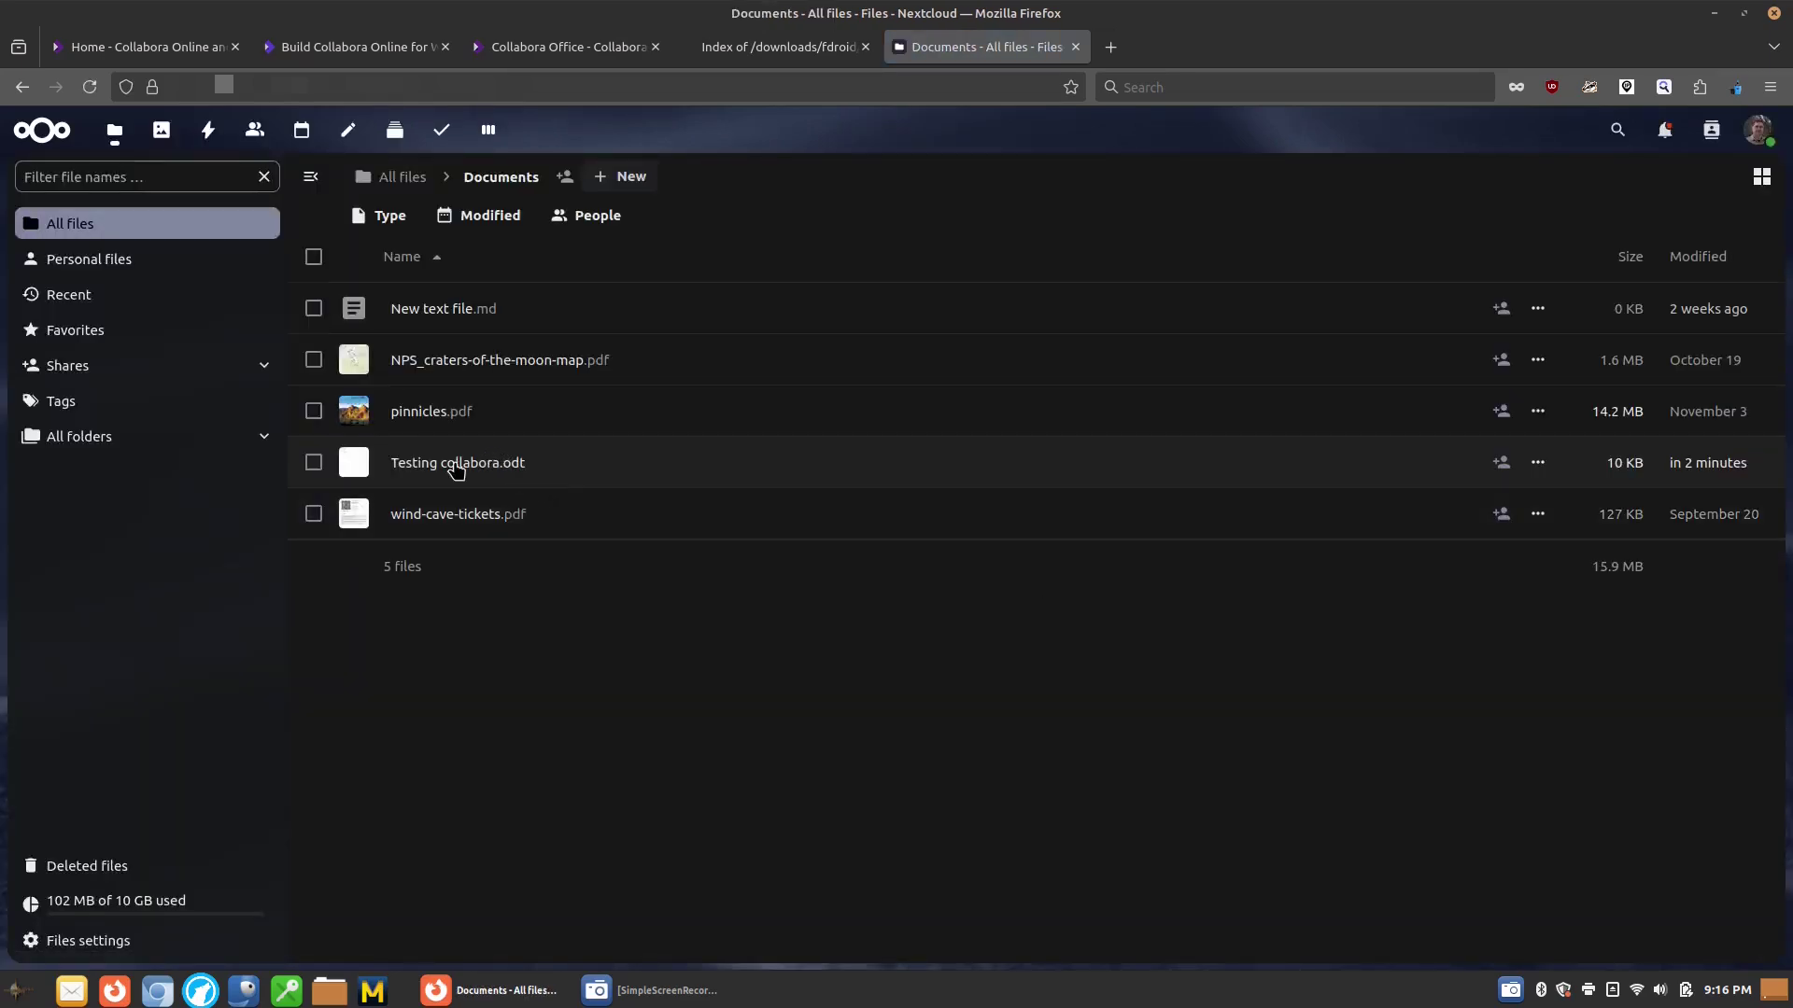
click(457, 465)
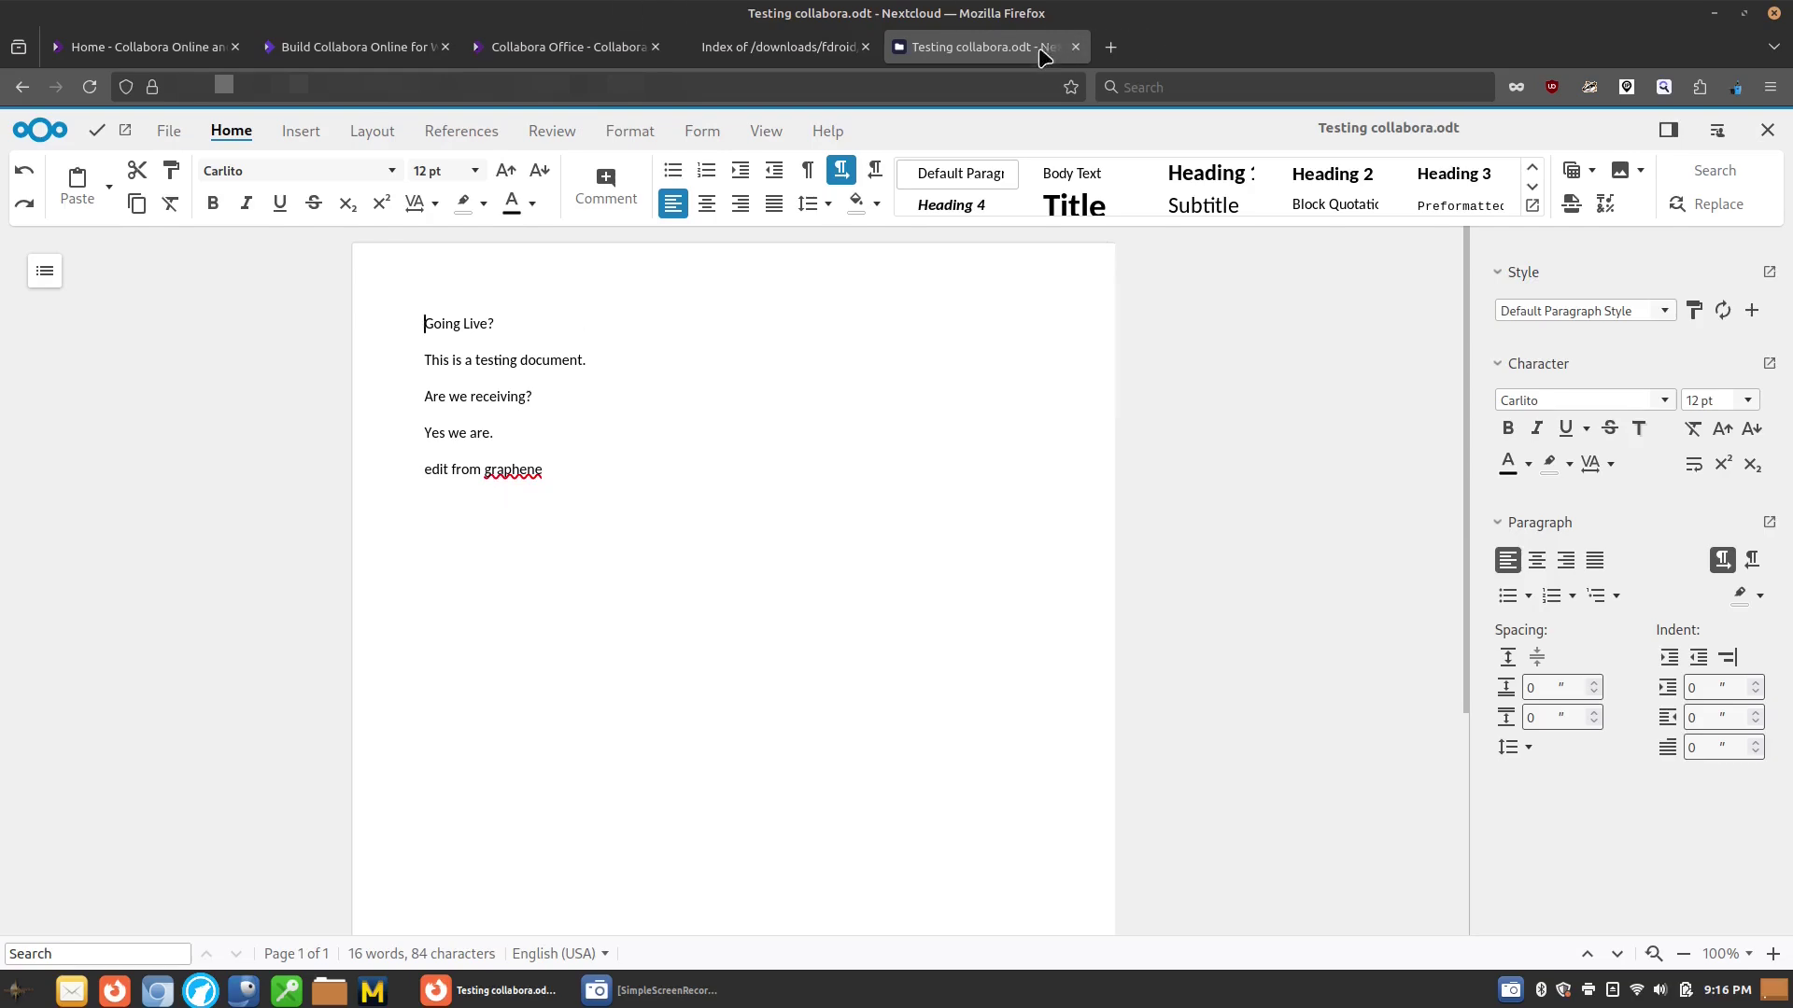
Step: Start the Linux flatpak download from the Collabora Office page, then cancel it
click(308, 37)
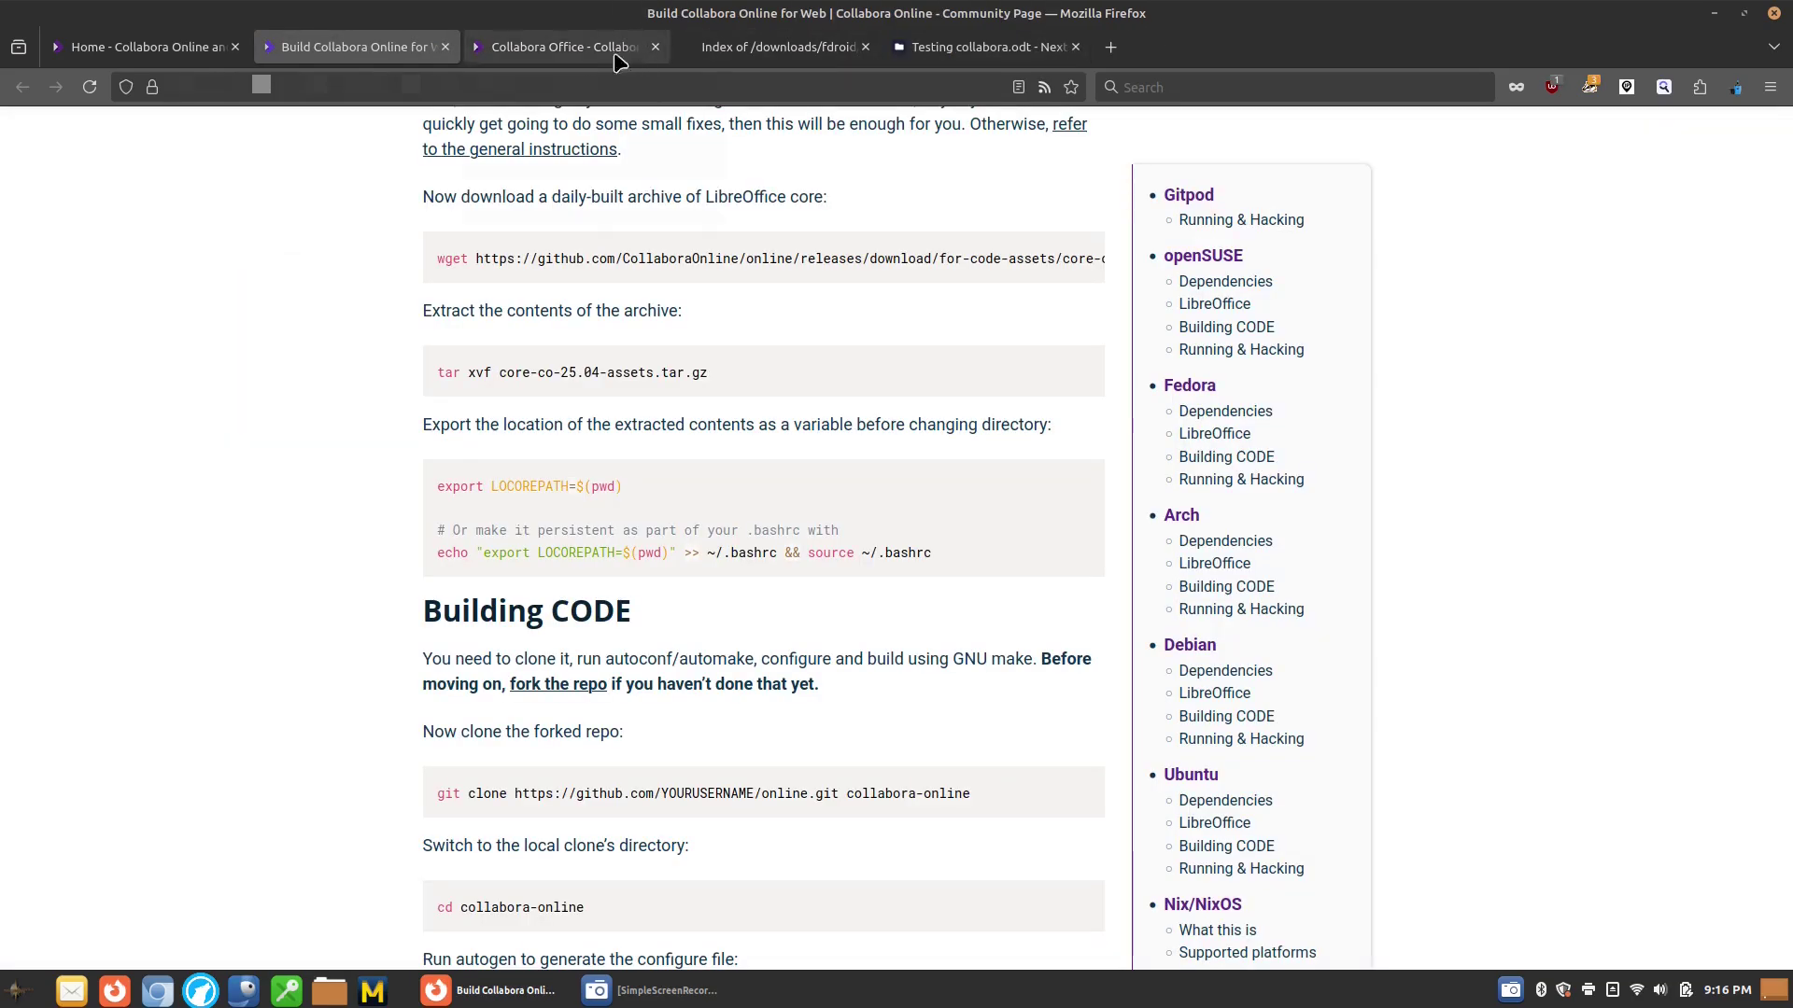
click(537, 47)
mouse_move(611, 152)
scroll(1308, 732, down, 7)
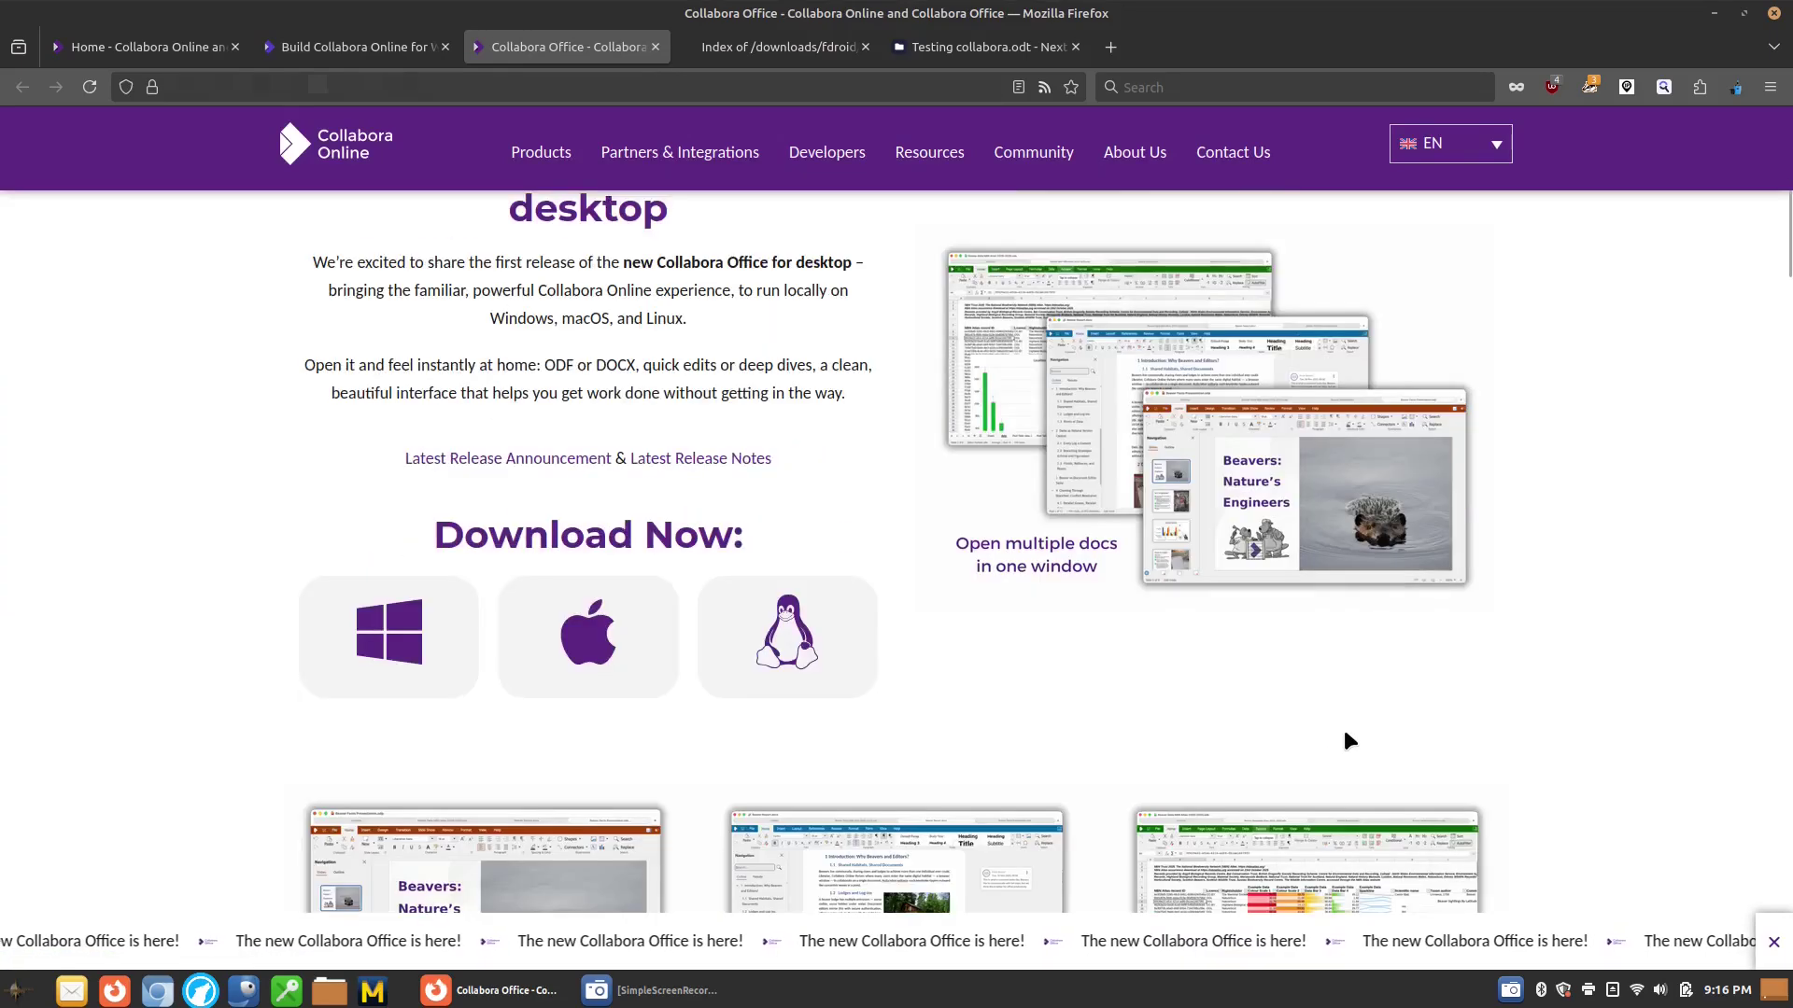
click(787, 640)
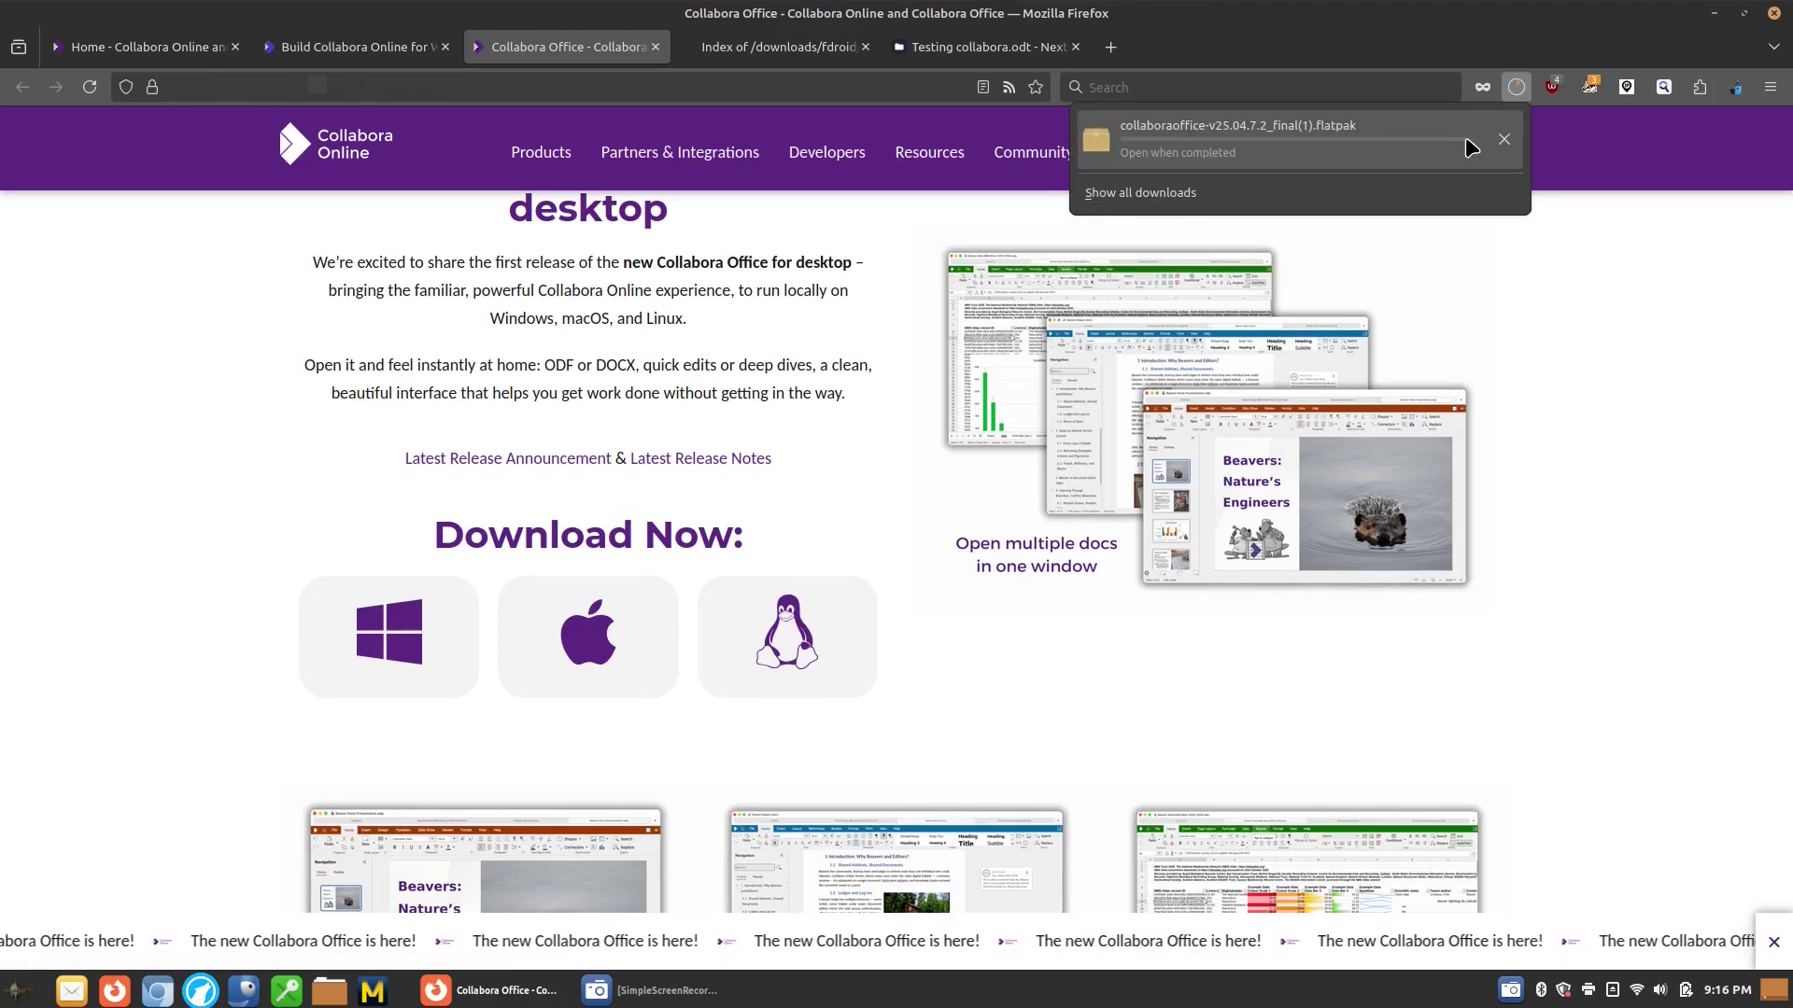
click(1503, 143)
click(1669, 495)
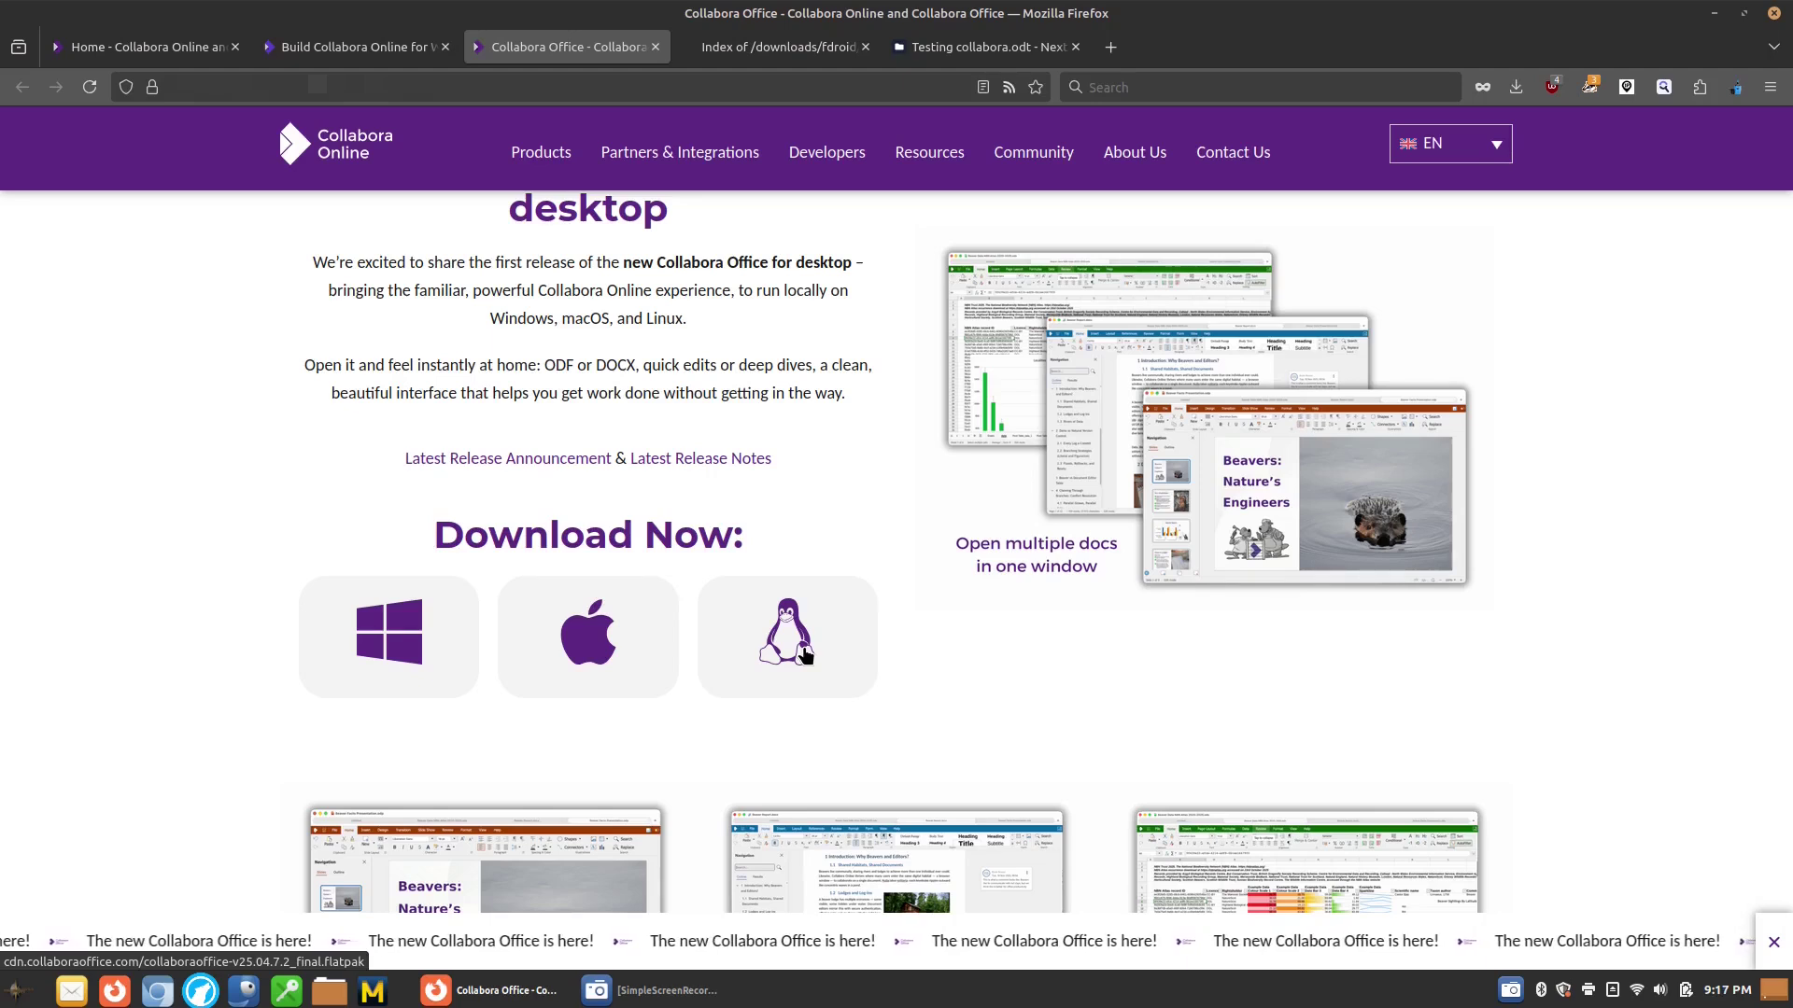
key(super)
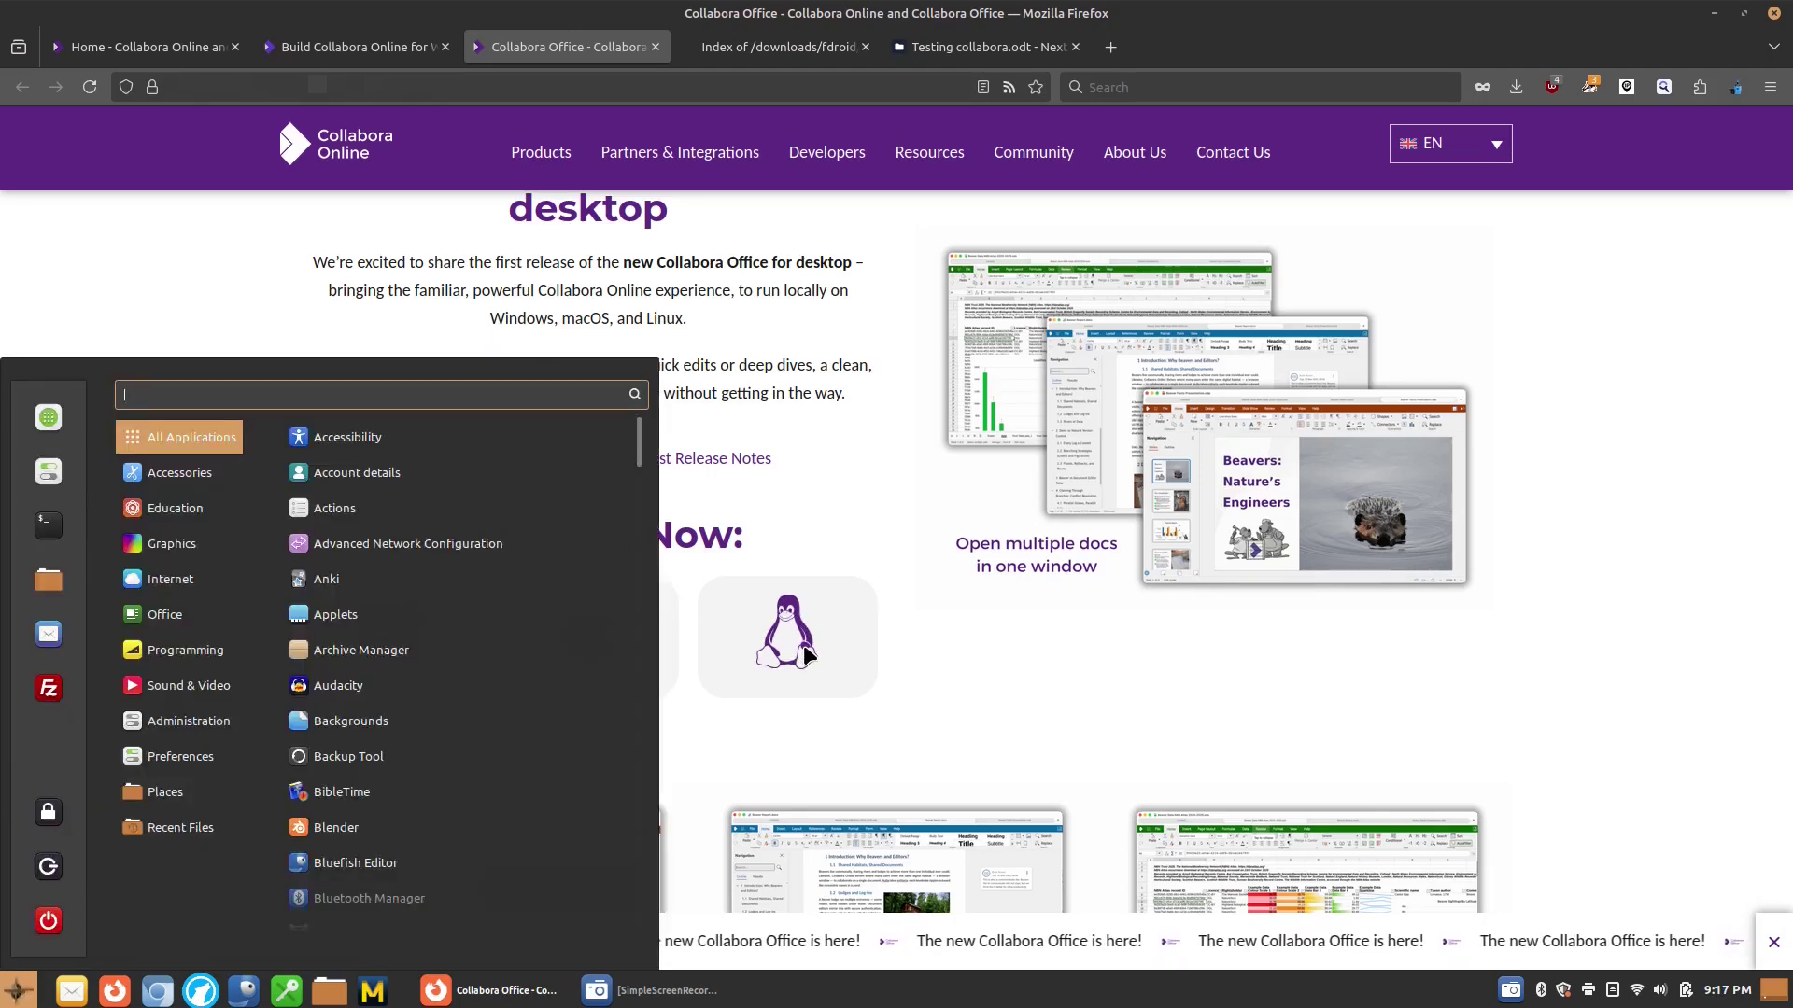
Step: Check the Collabora Office flatpak in Warehouse, then launch Collabora Office via the 'coll' search
text(ware)
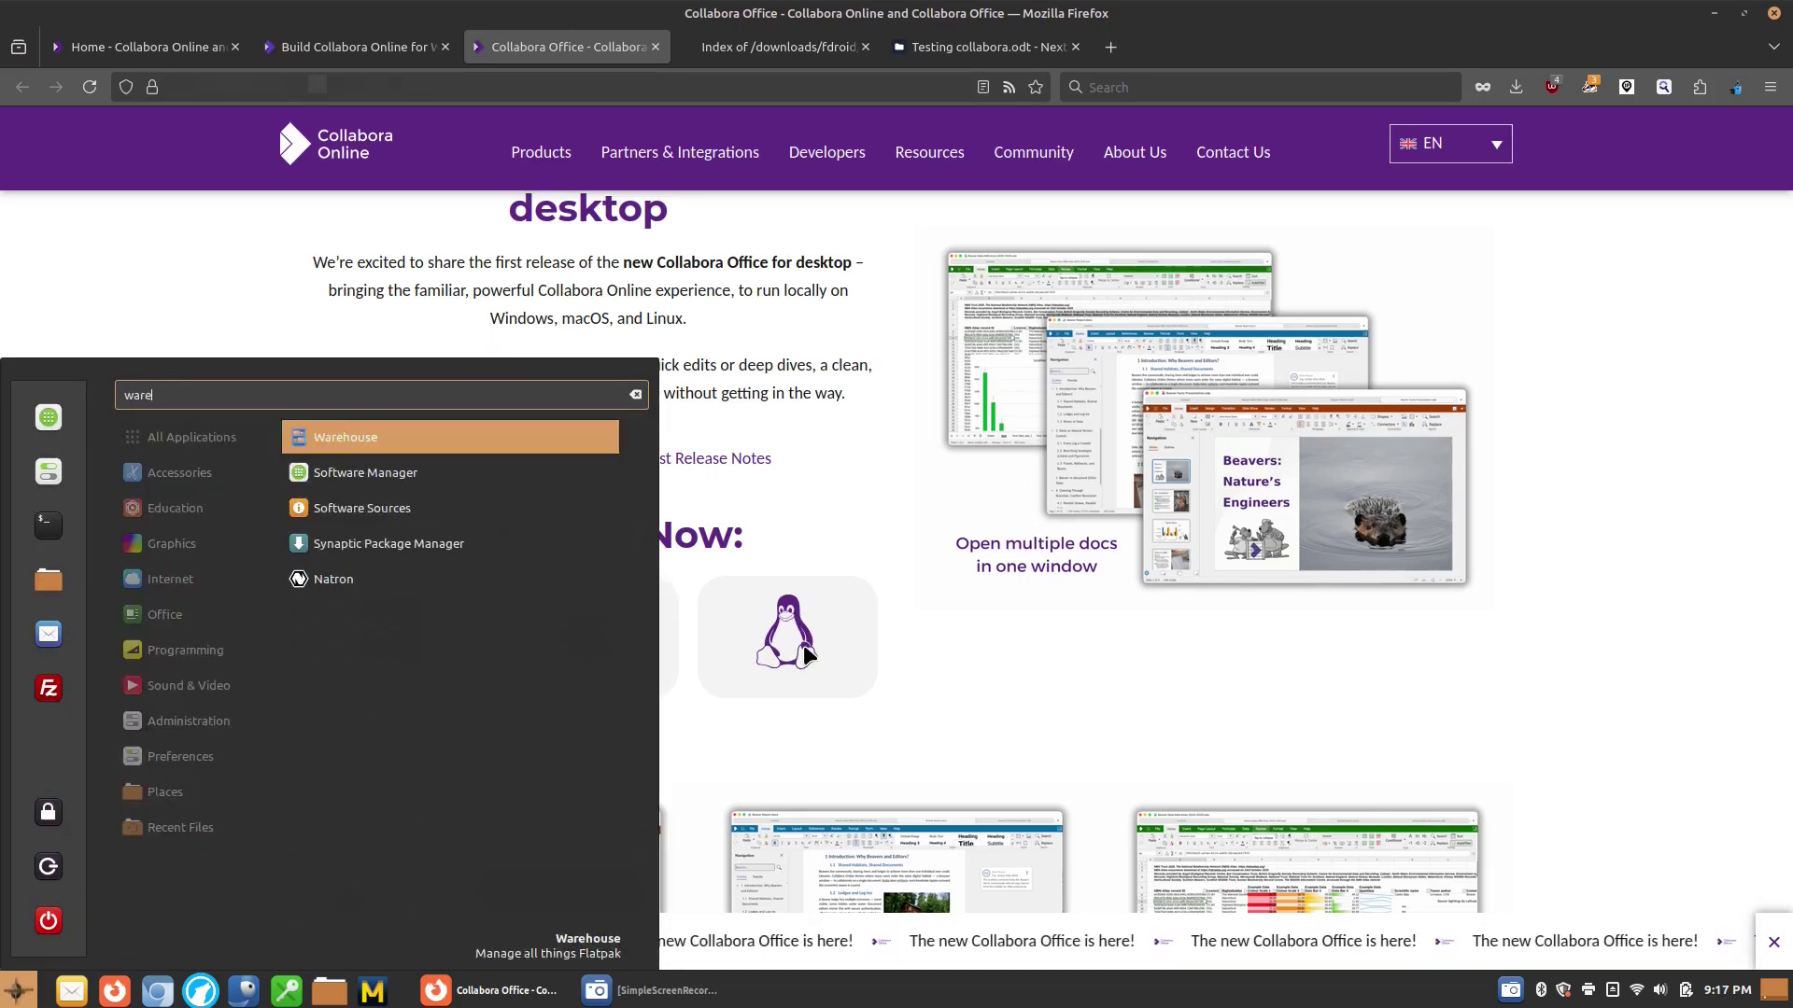
click(379, 431)
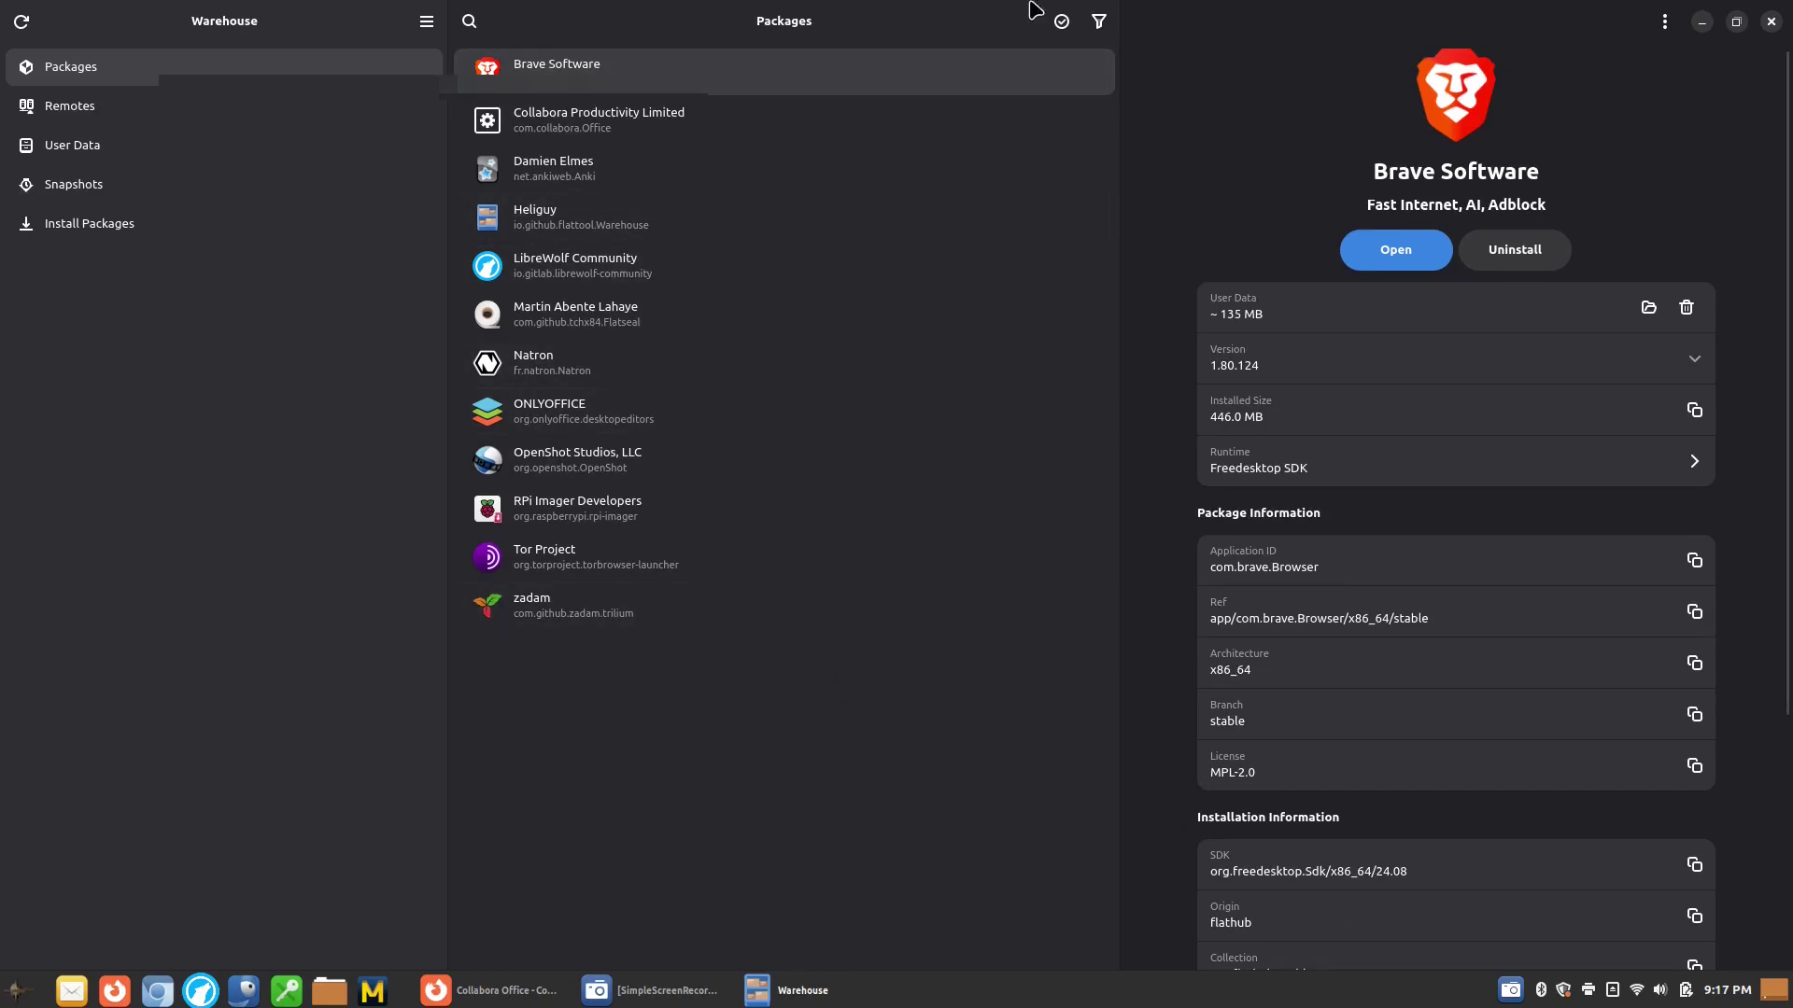
click(1771, 20)
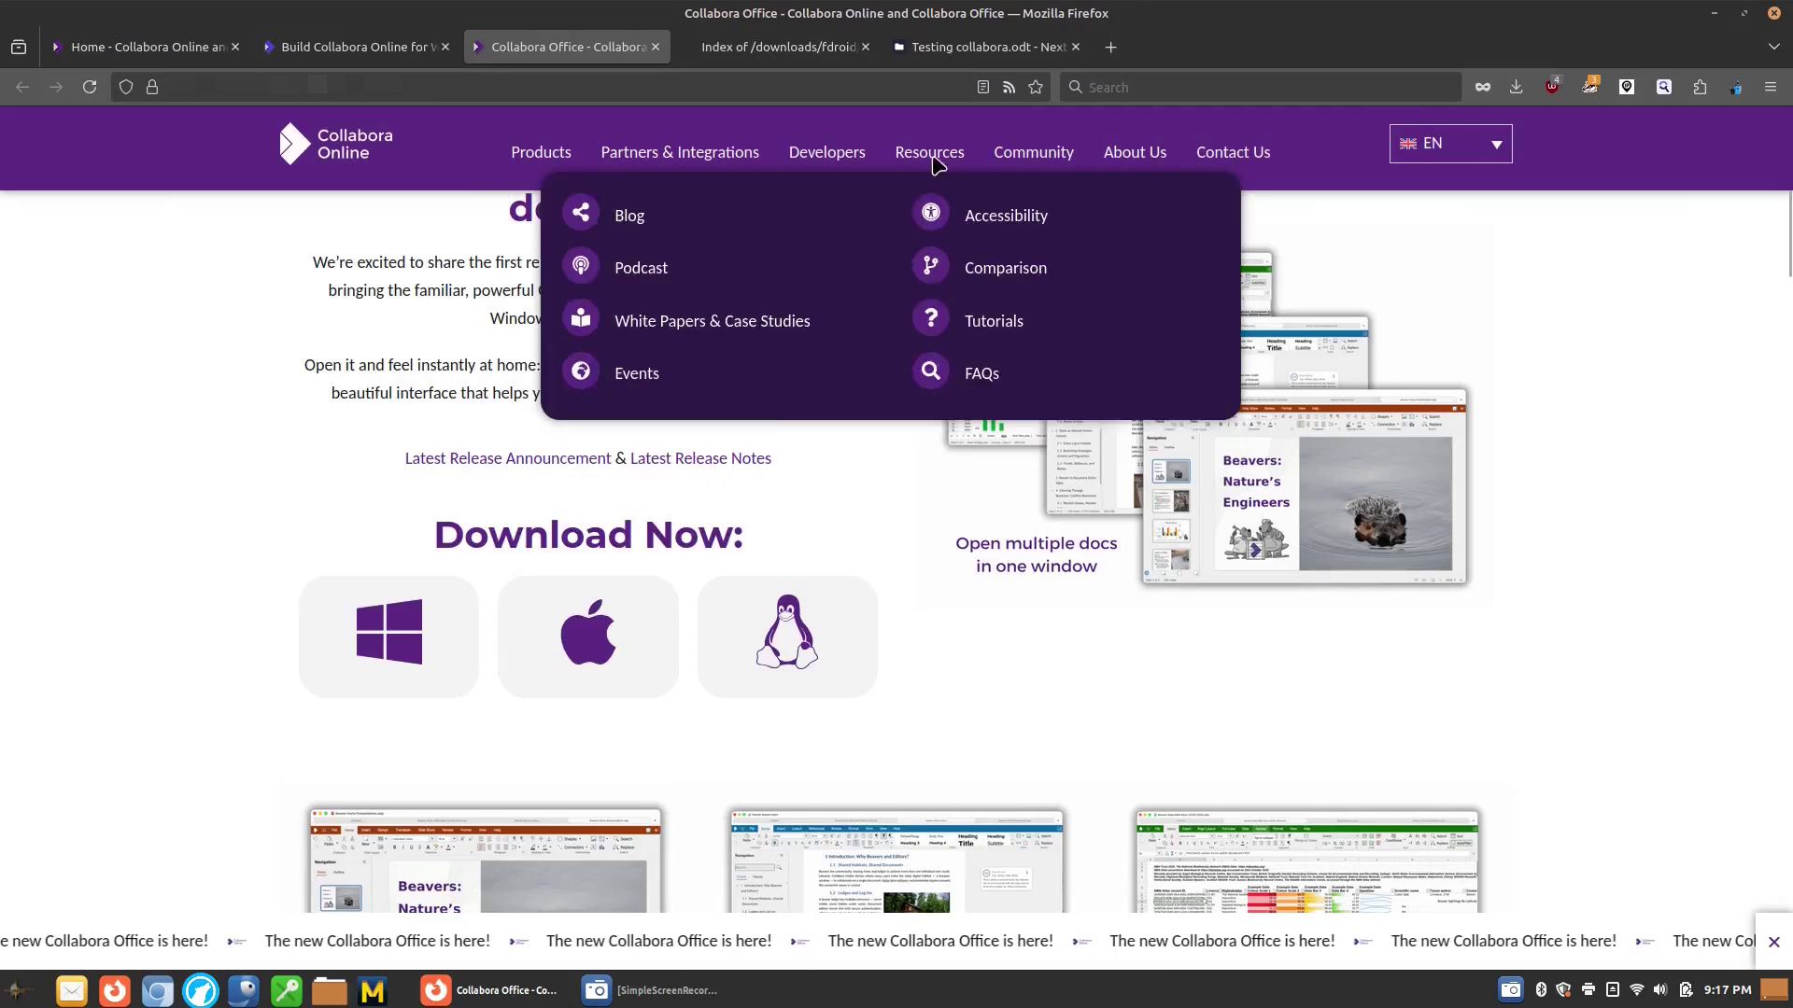
key(super)
text(coll)
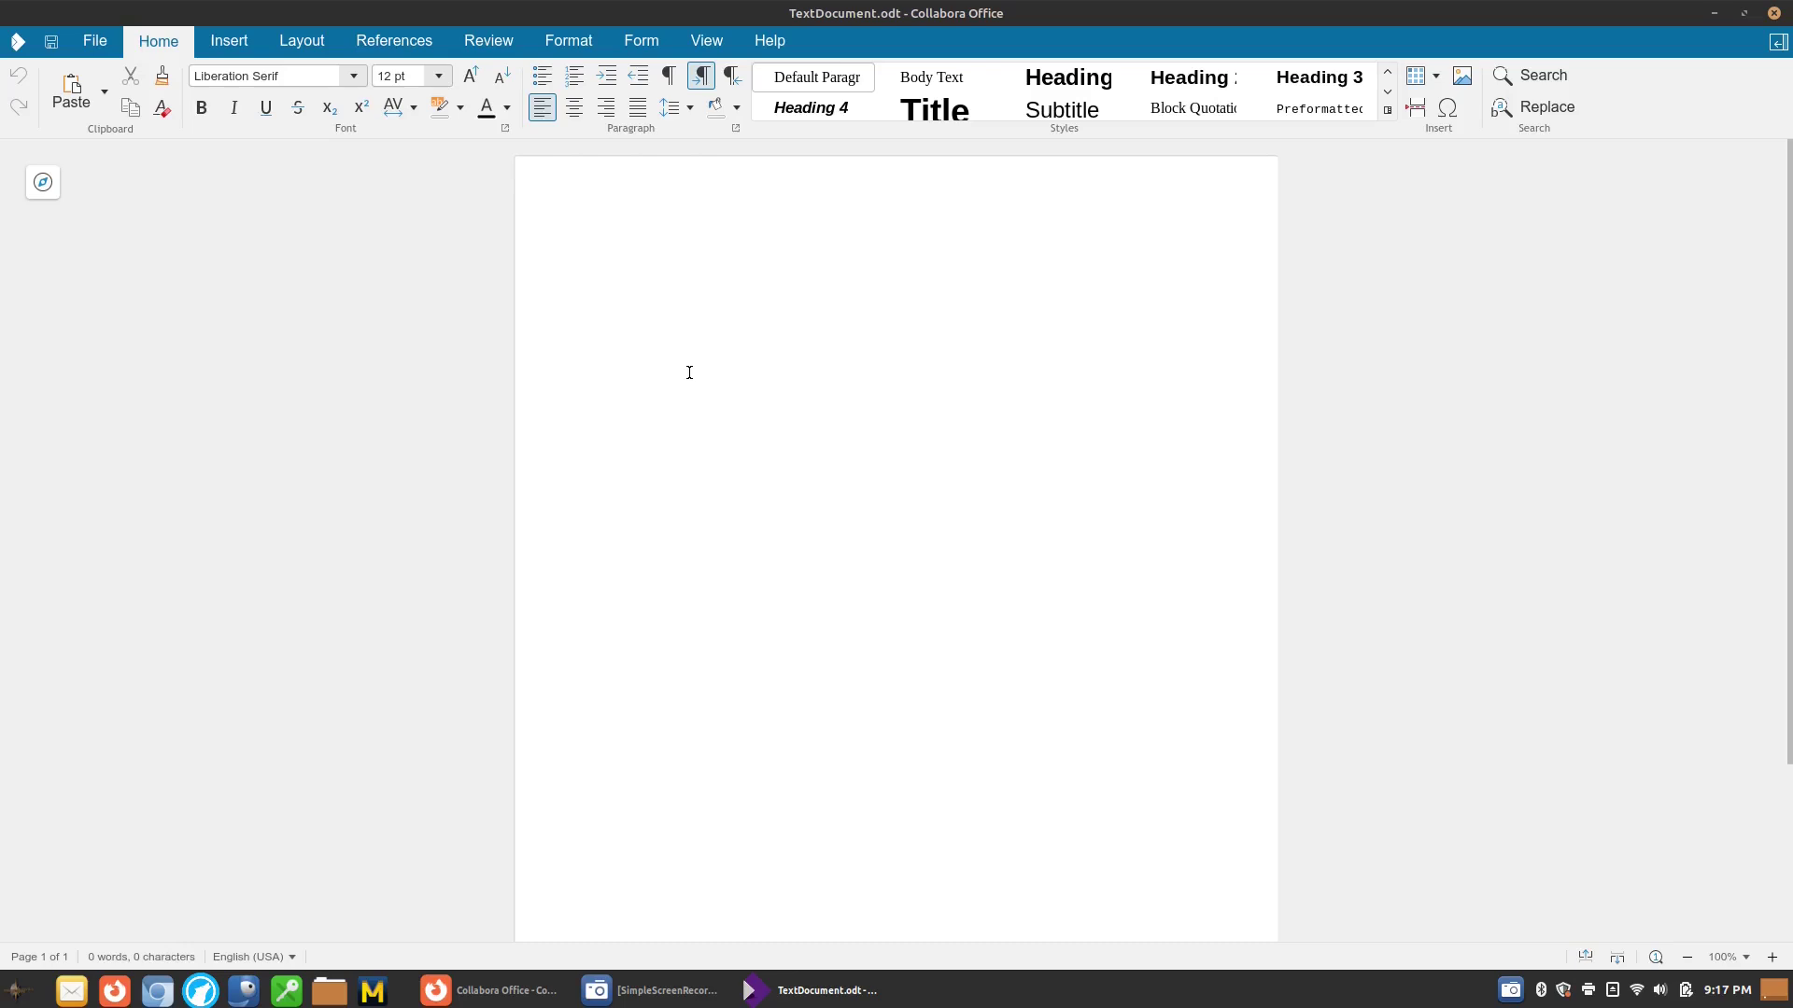
Step: Open Testing collabora.odt from the Documents folder in Collabora Office desktop
click(95, 44)
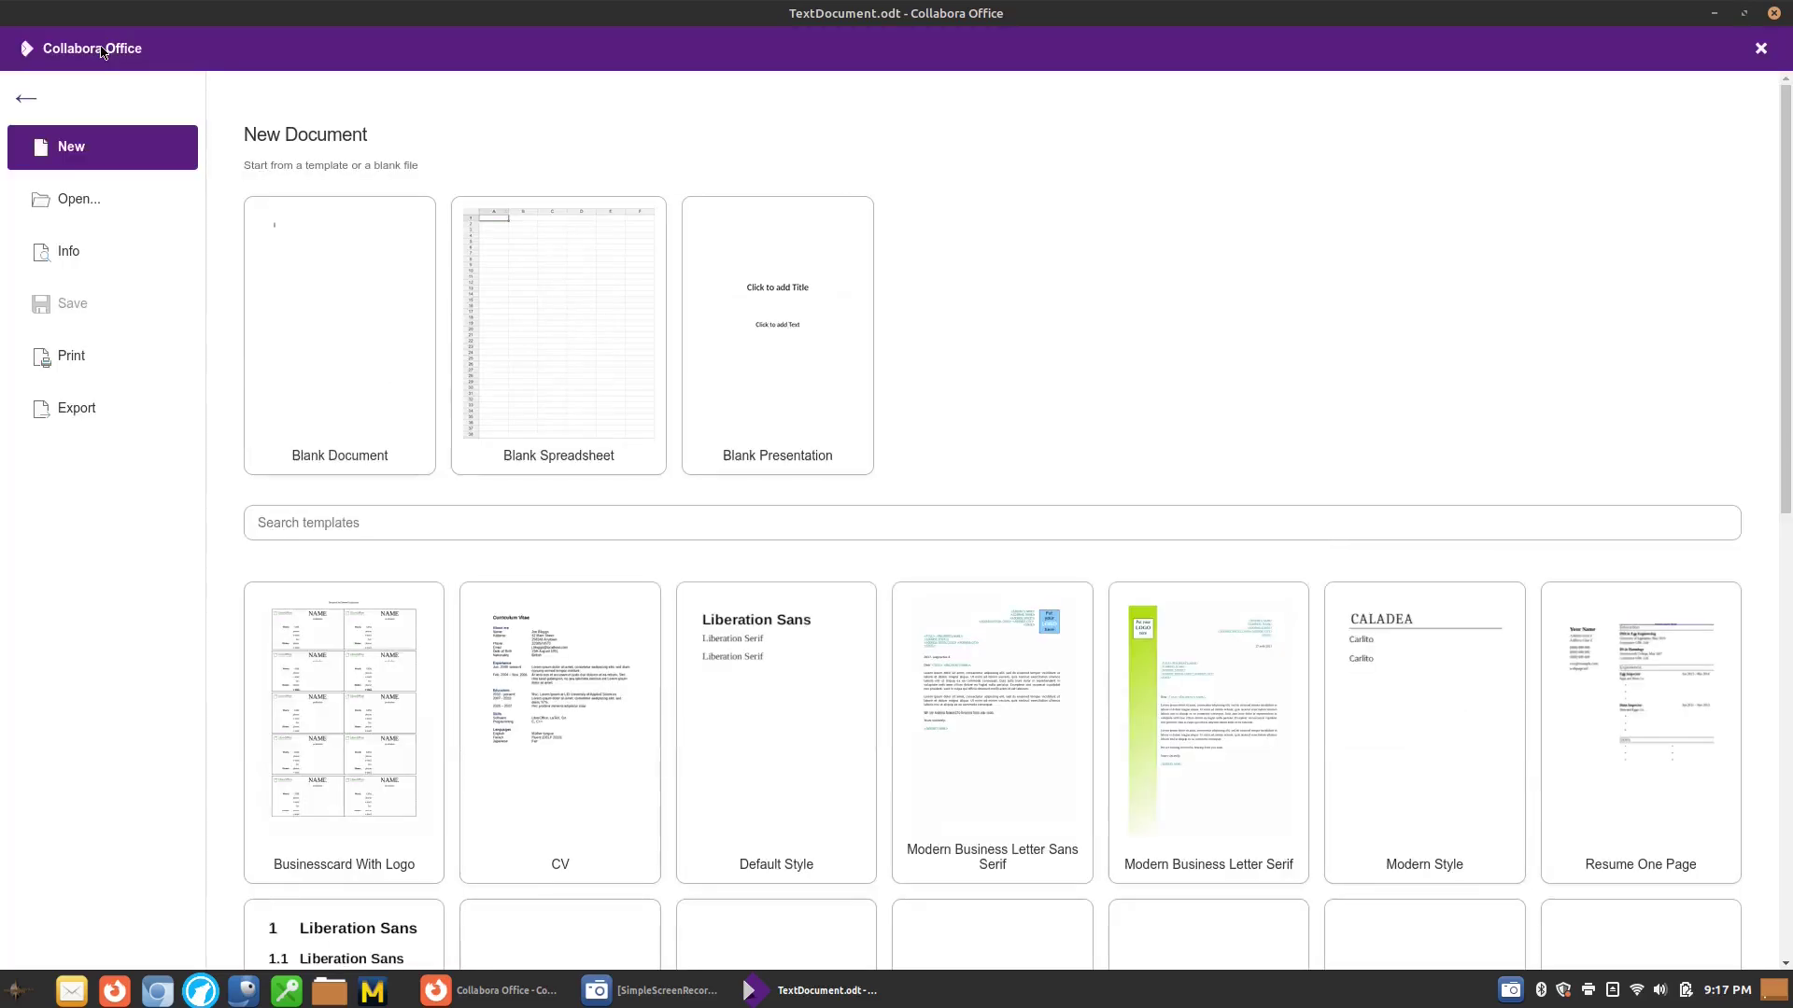
click(89, 193)
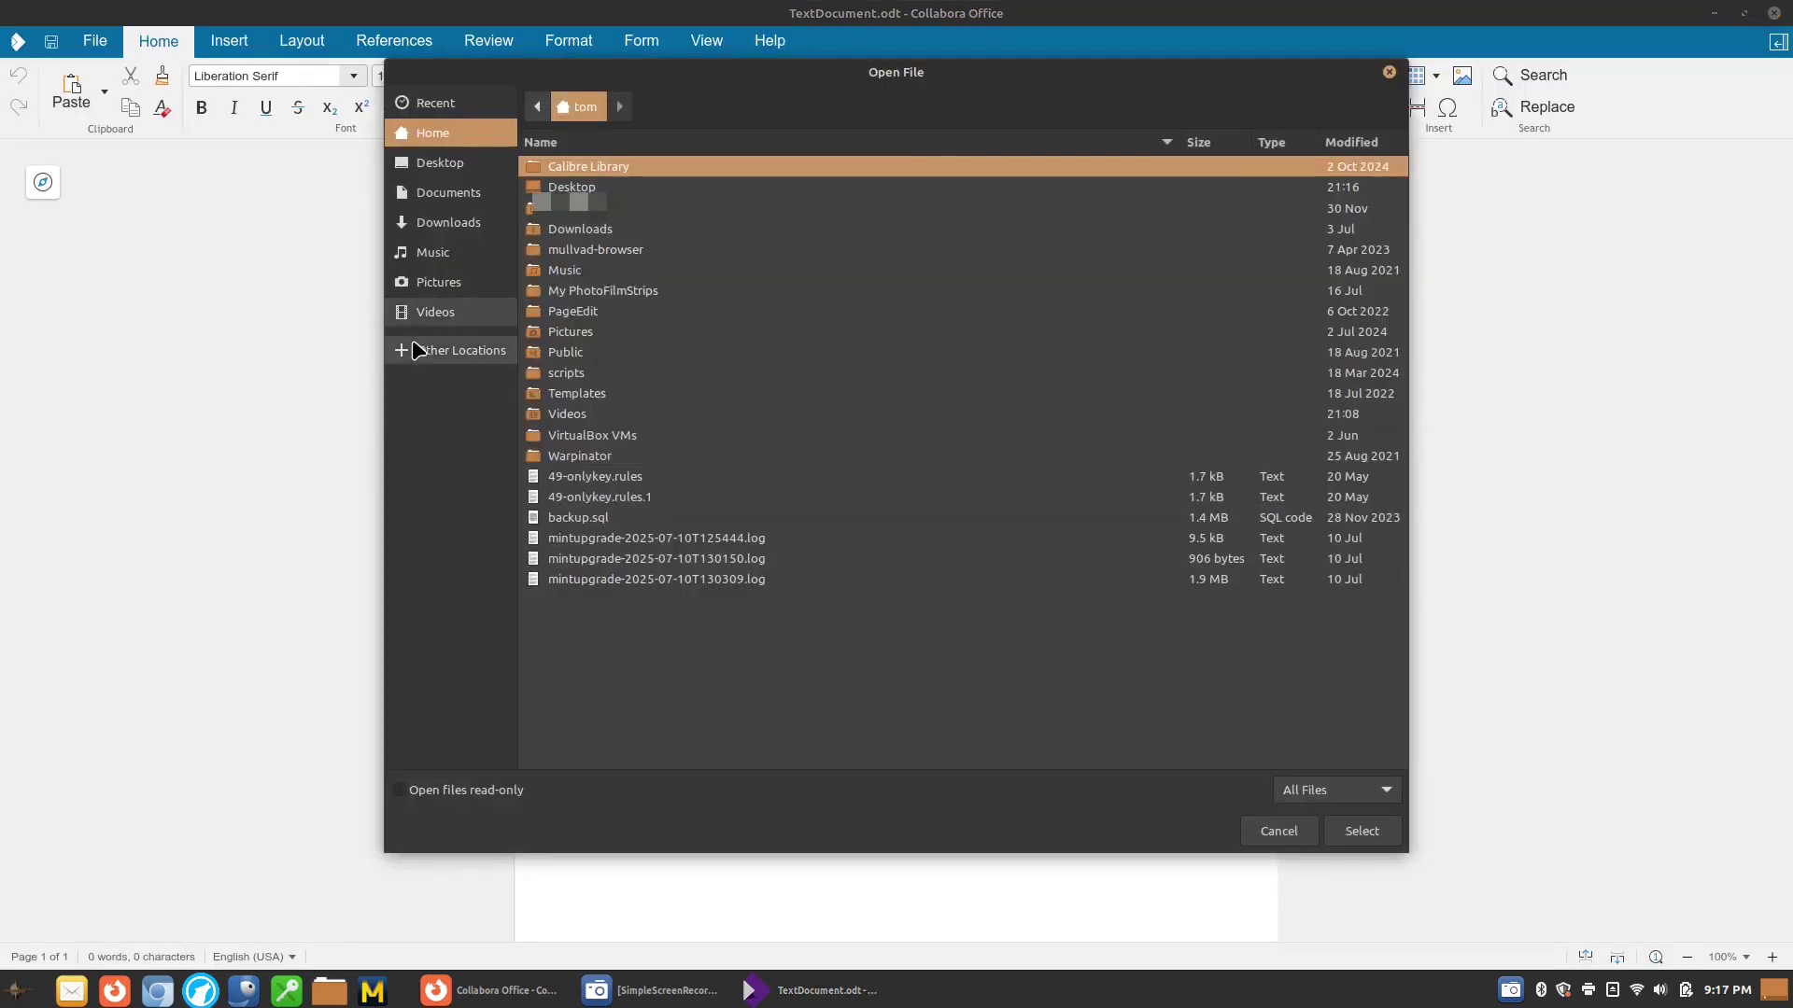
click(462, 350)
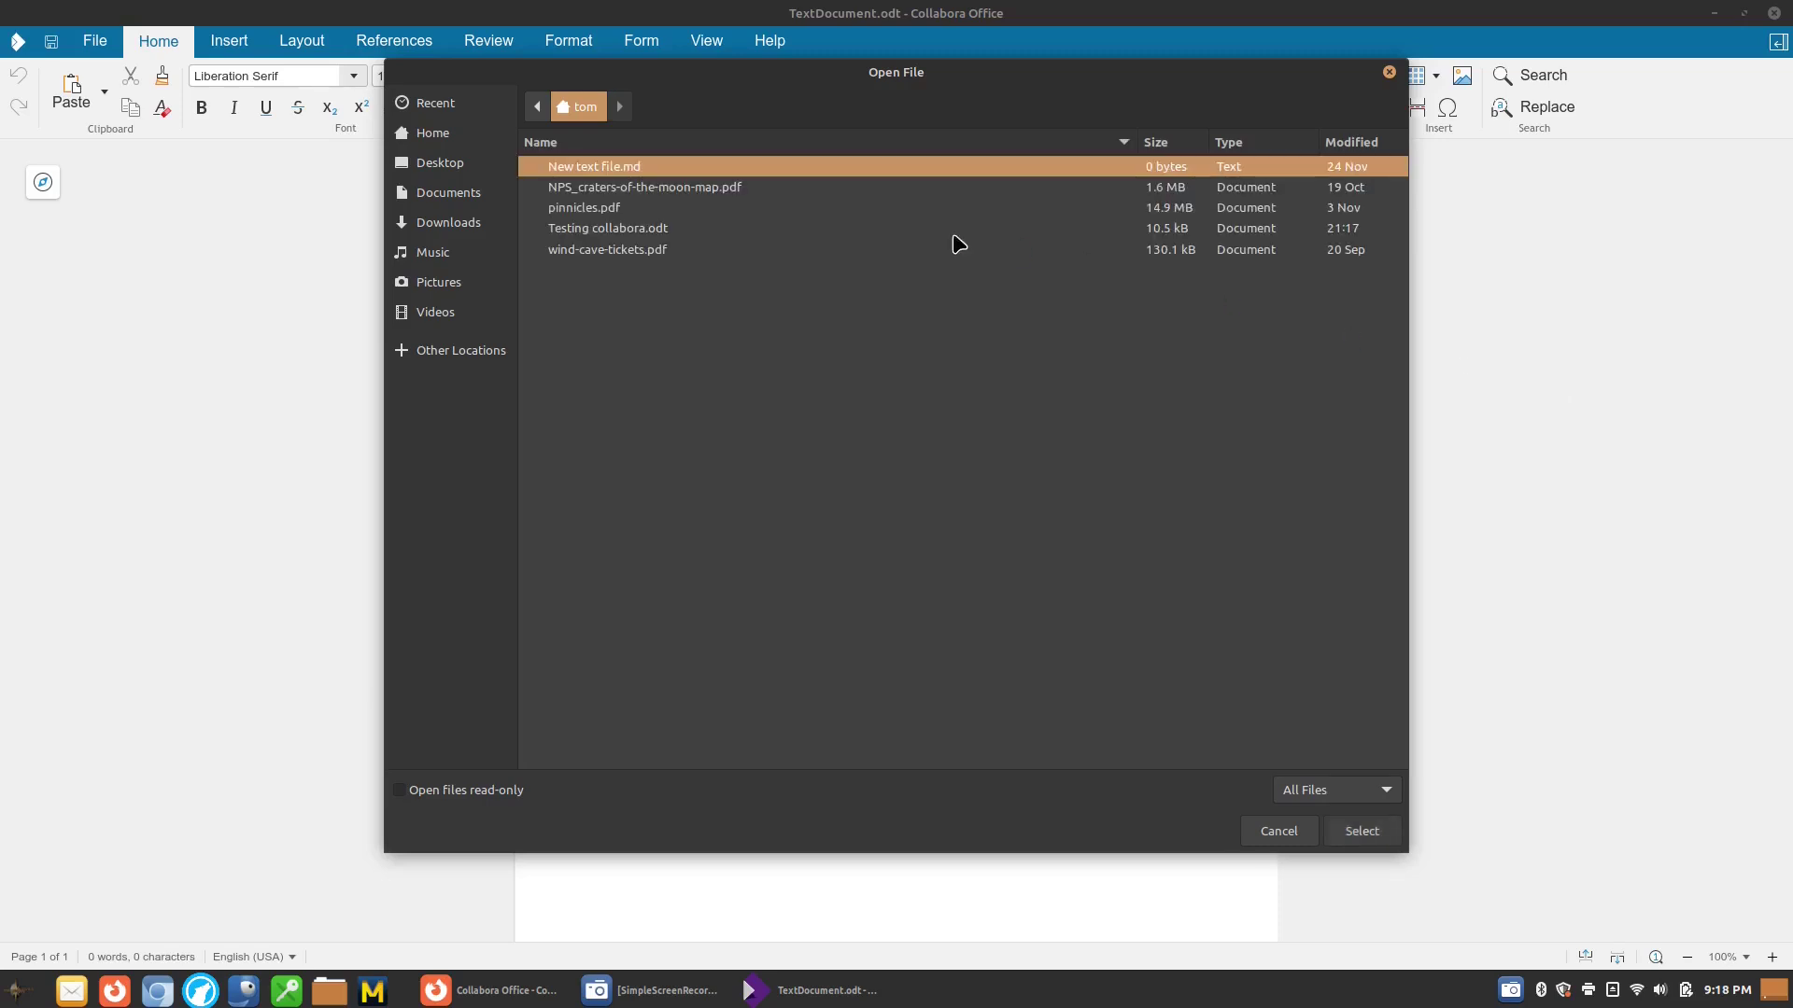
click(611, 229)
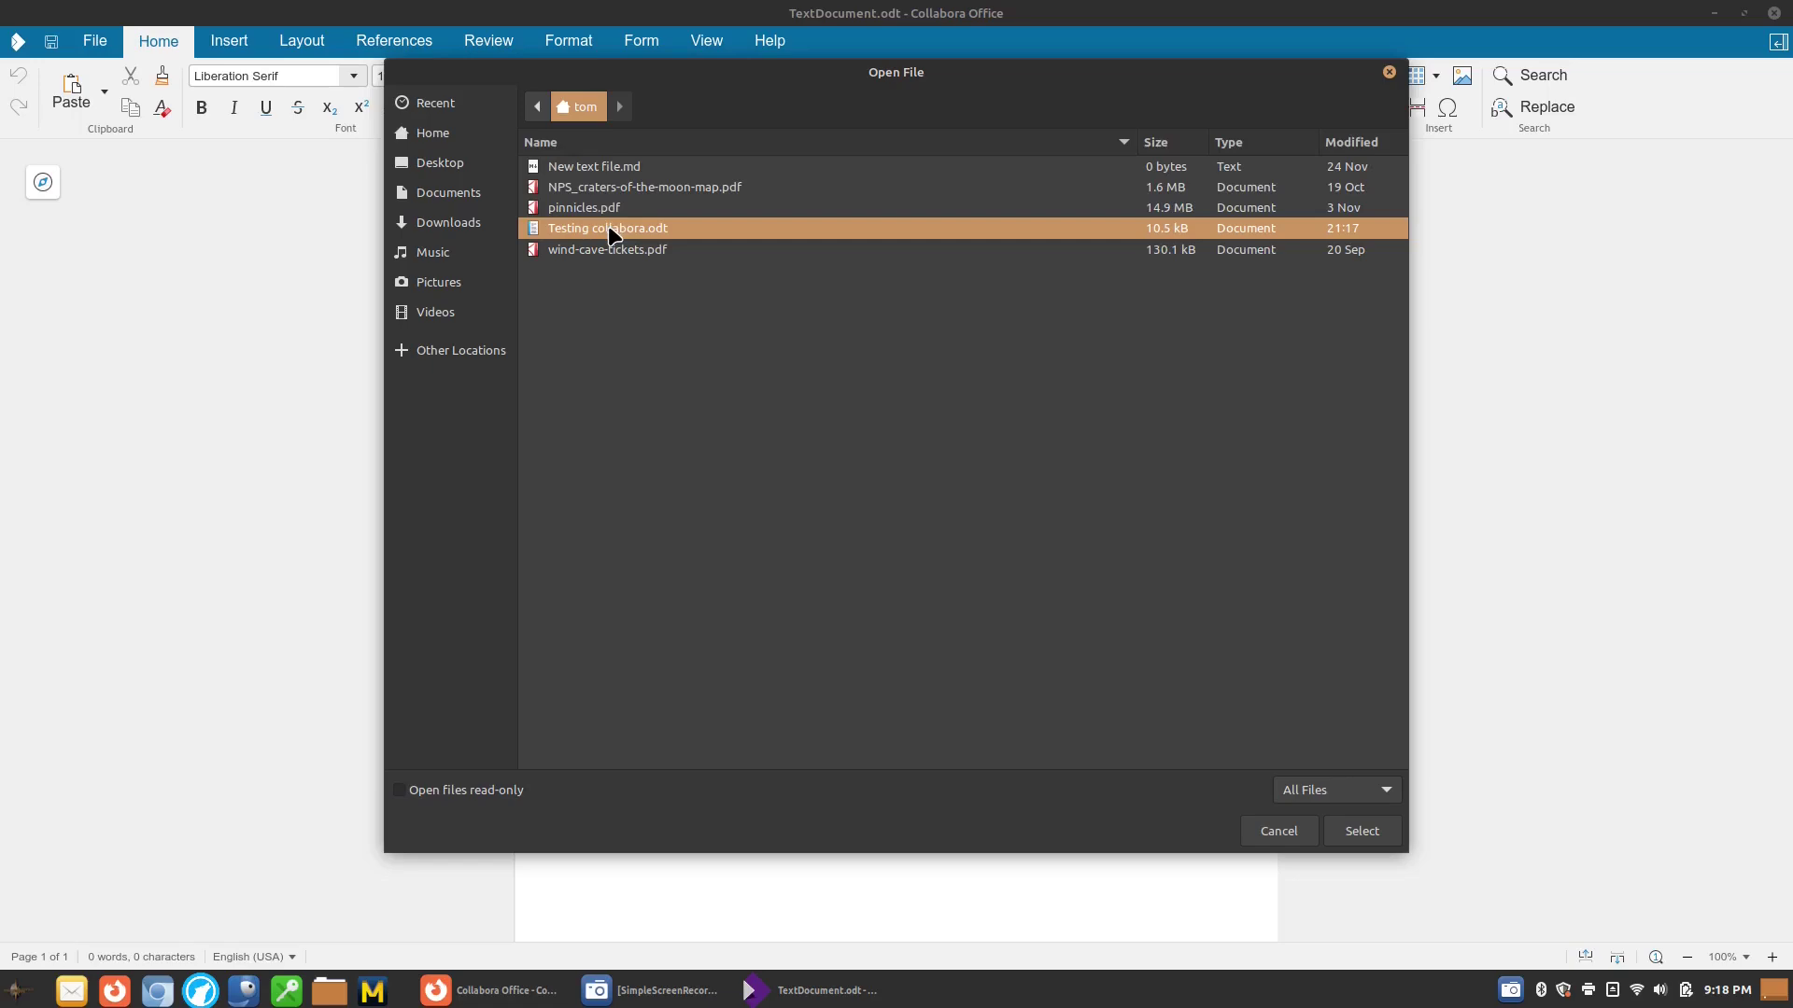
click(1391, 838)
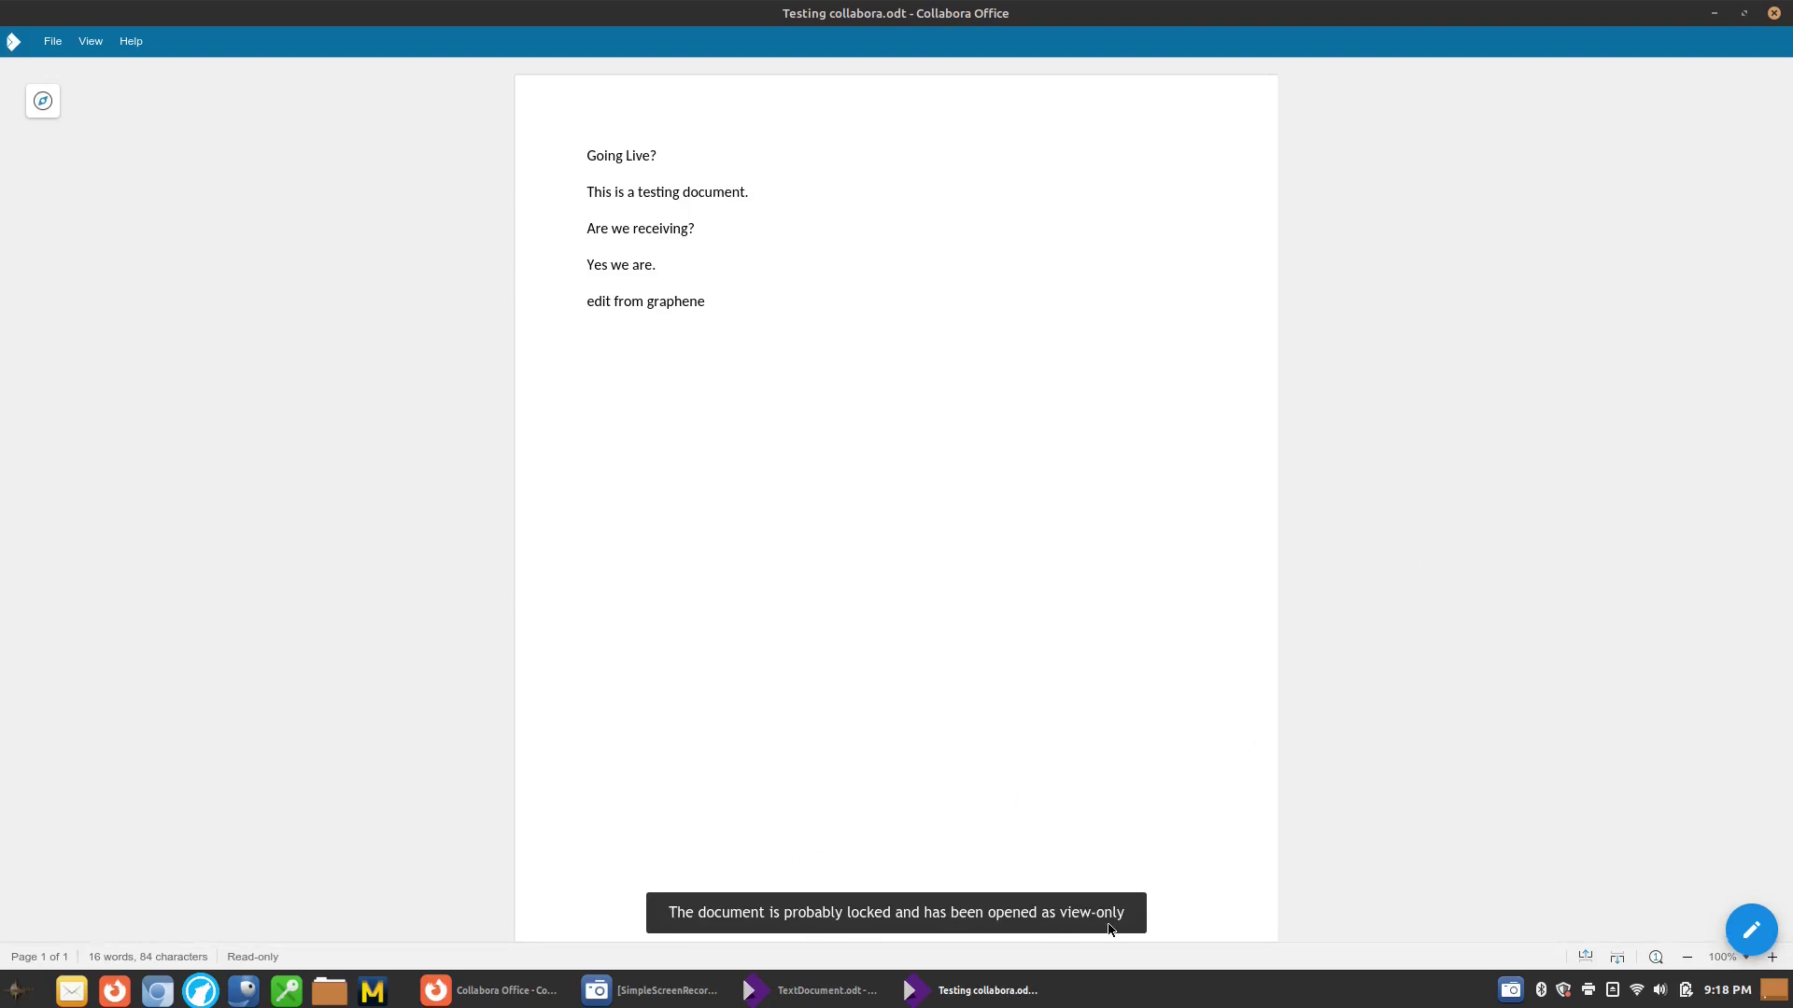
Step: Put Testing collabora.odt into edit mode, decline editing a copy, and go back to the Collabora website
click(1749, 938)
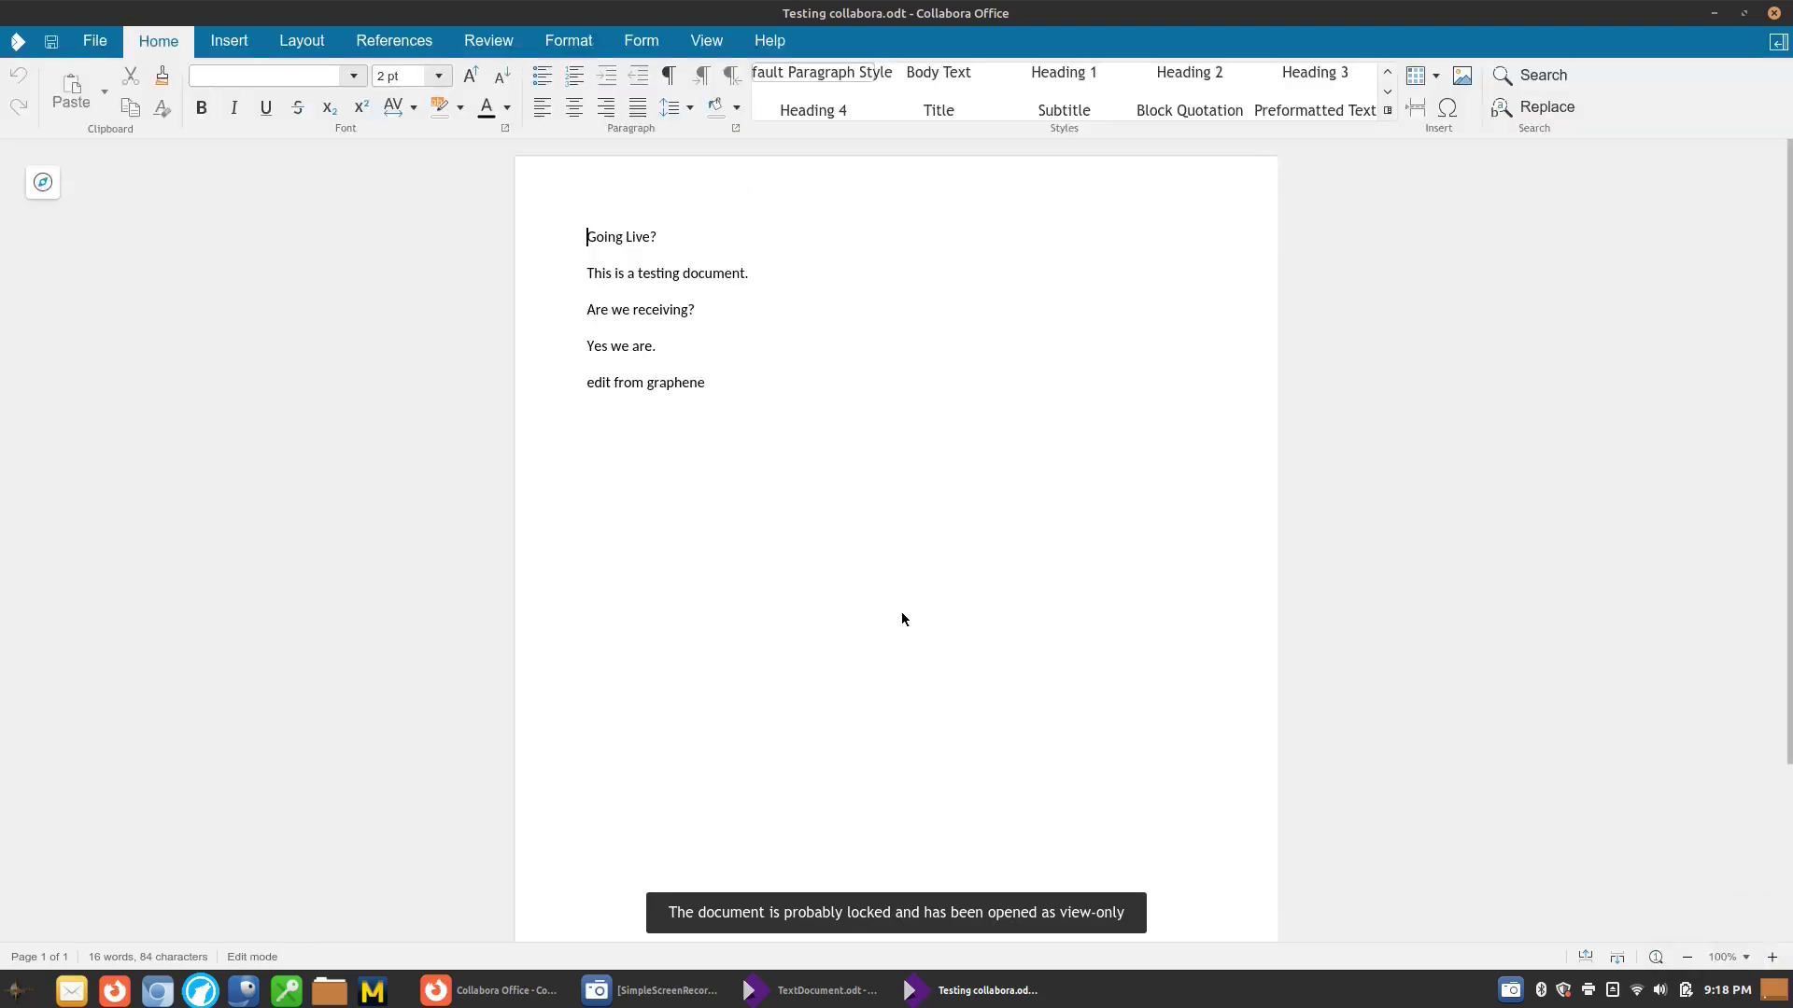
click(688, 392)
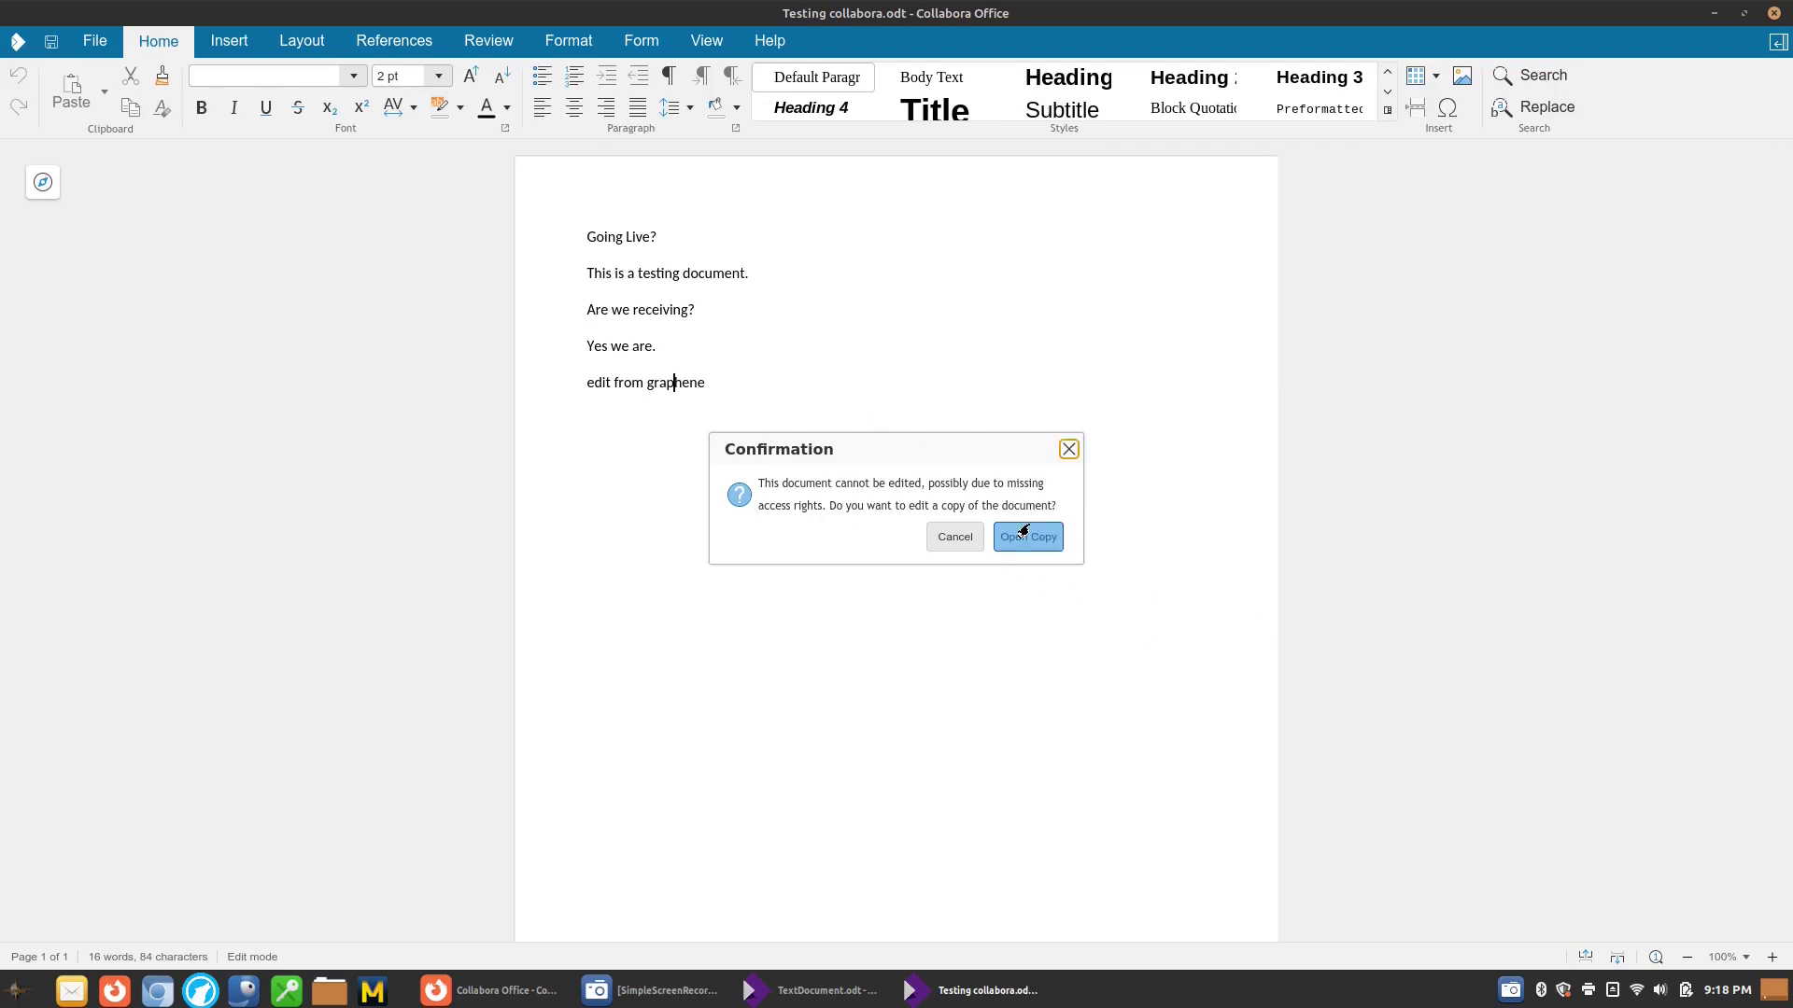
click(1068, 451)
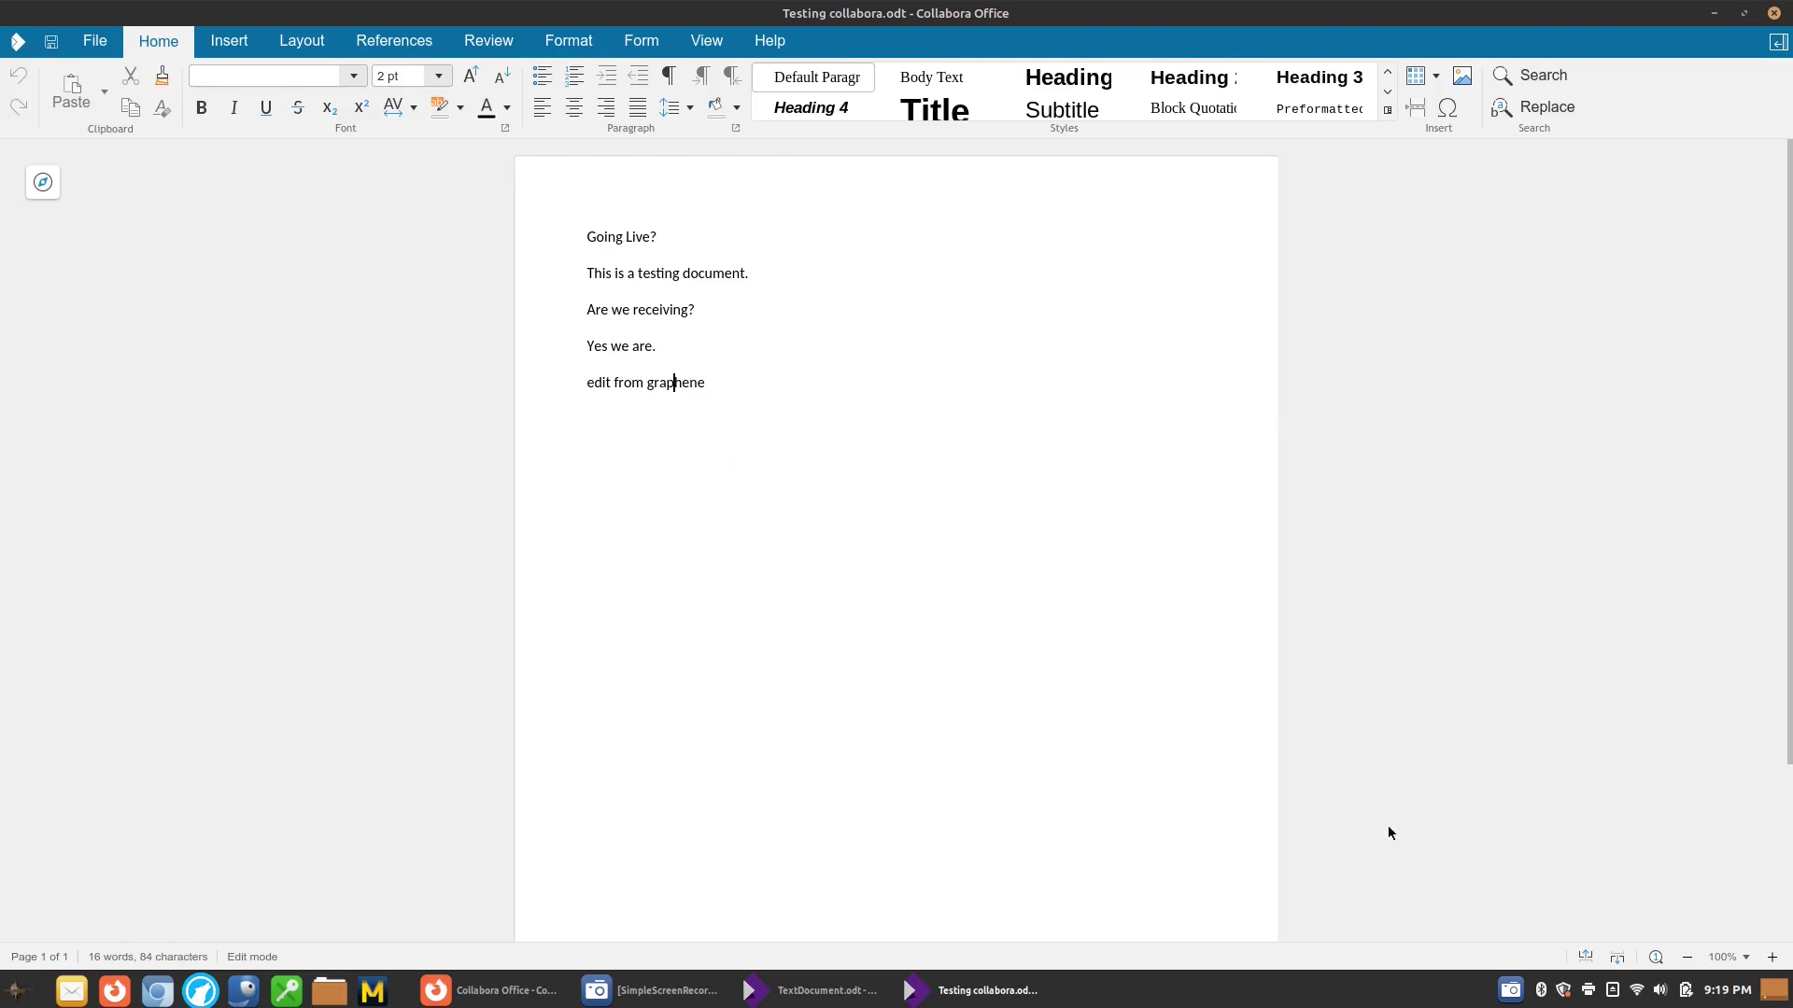
click(495, 989)
Step: Scroll through the Writer, Calc, Impress and Draw sections, then return to Testing collabora.odt
scroll(951, 478, down, 5)
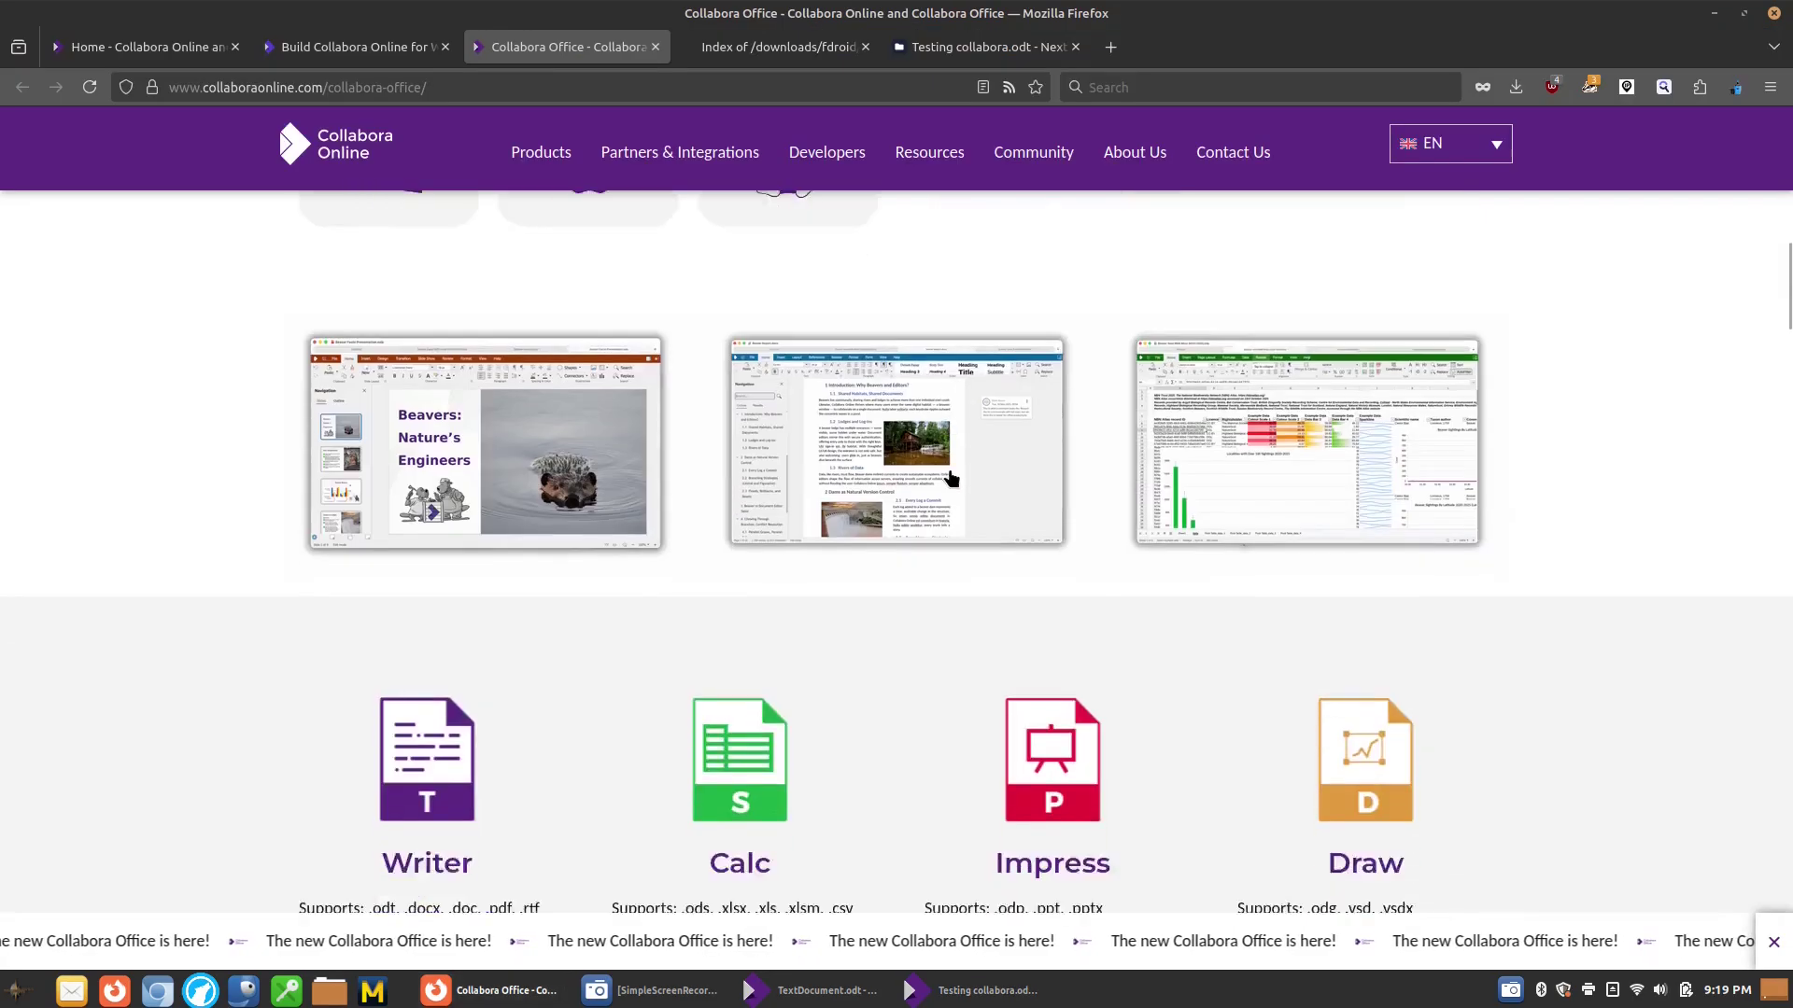
scroll(1012, 528, down, 15)
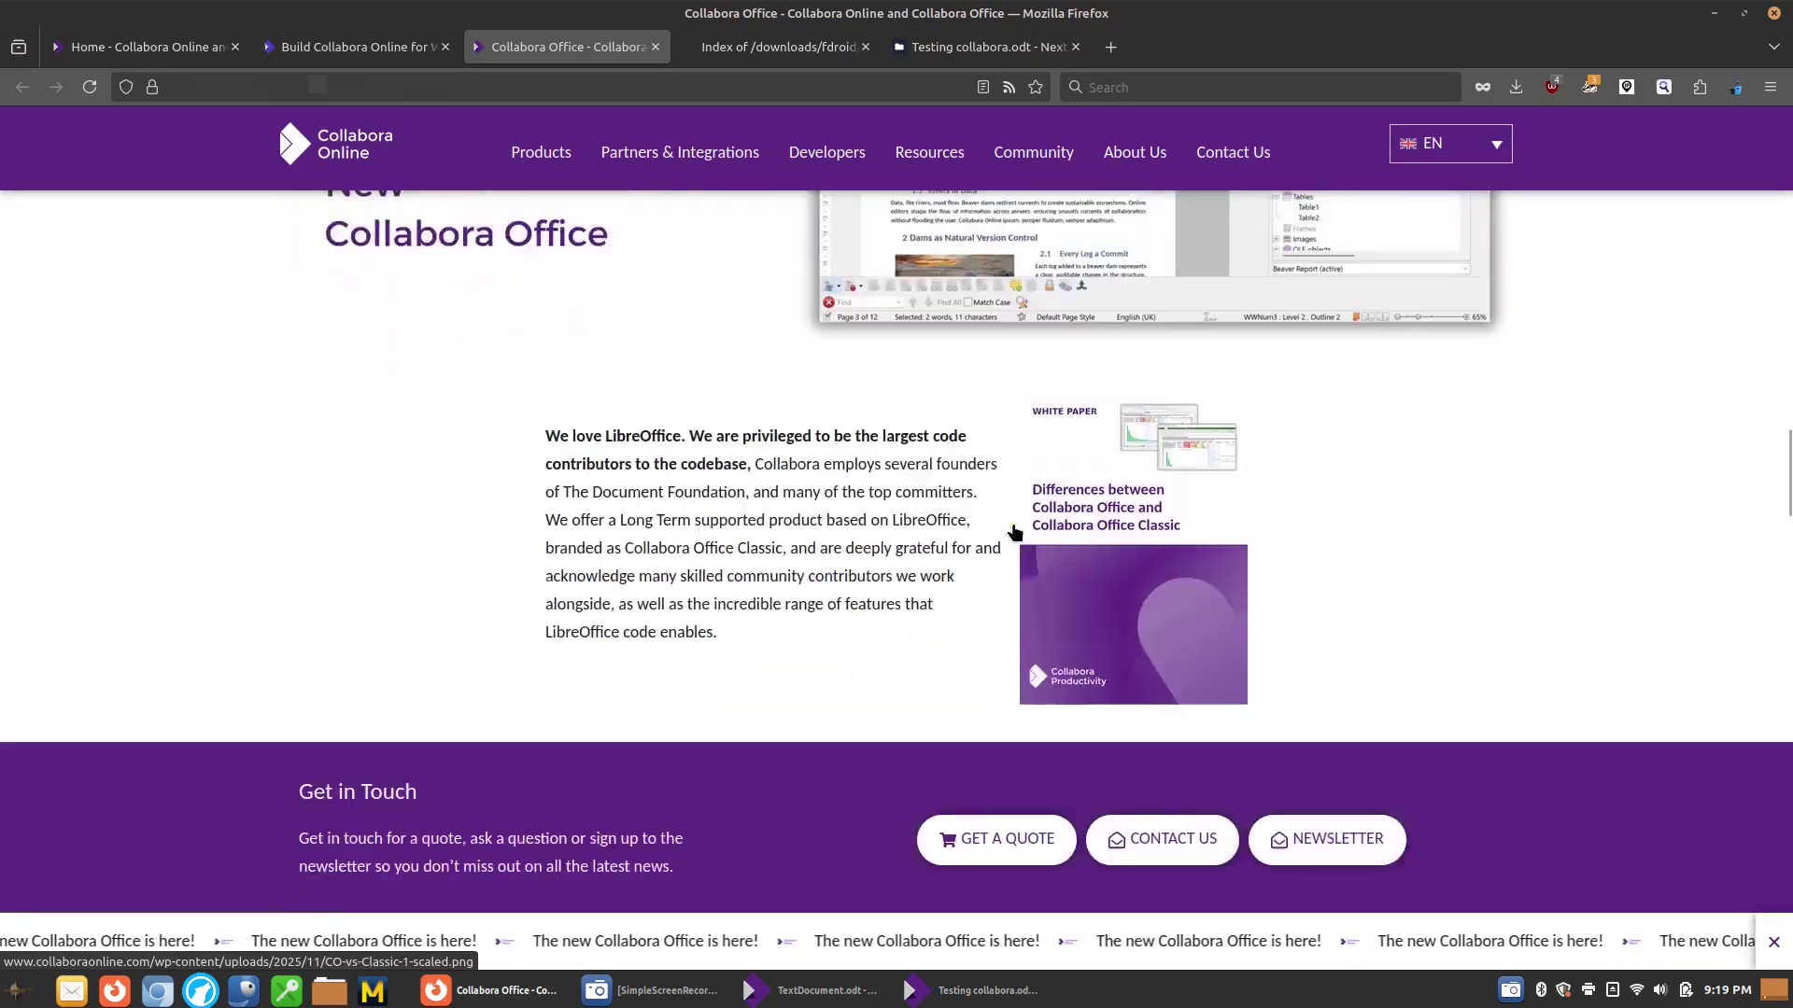
scroll(411, 448, down, 6)
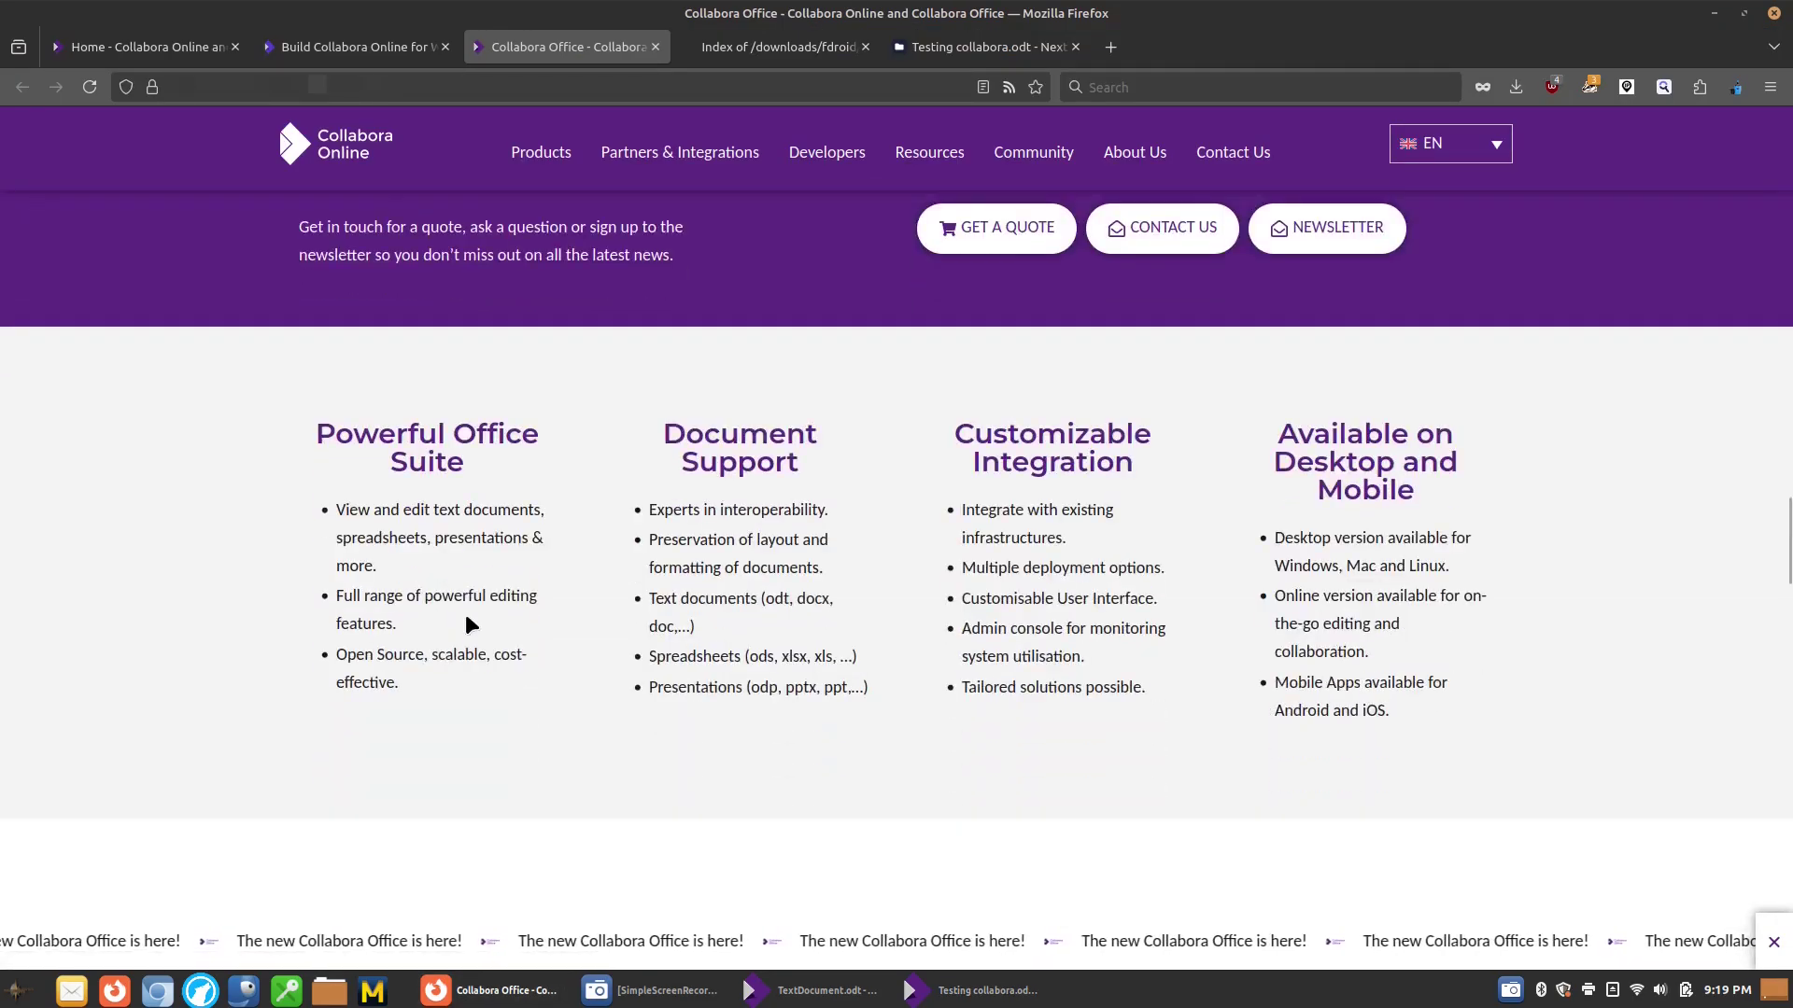
scroll(1273, 736, down, 10)
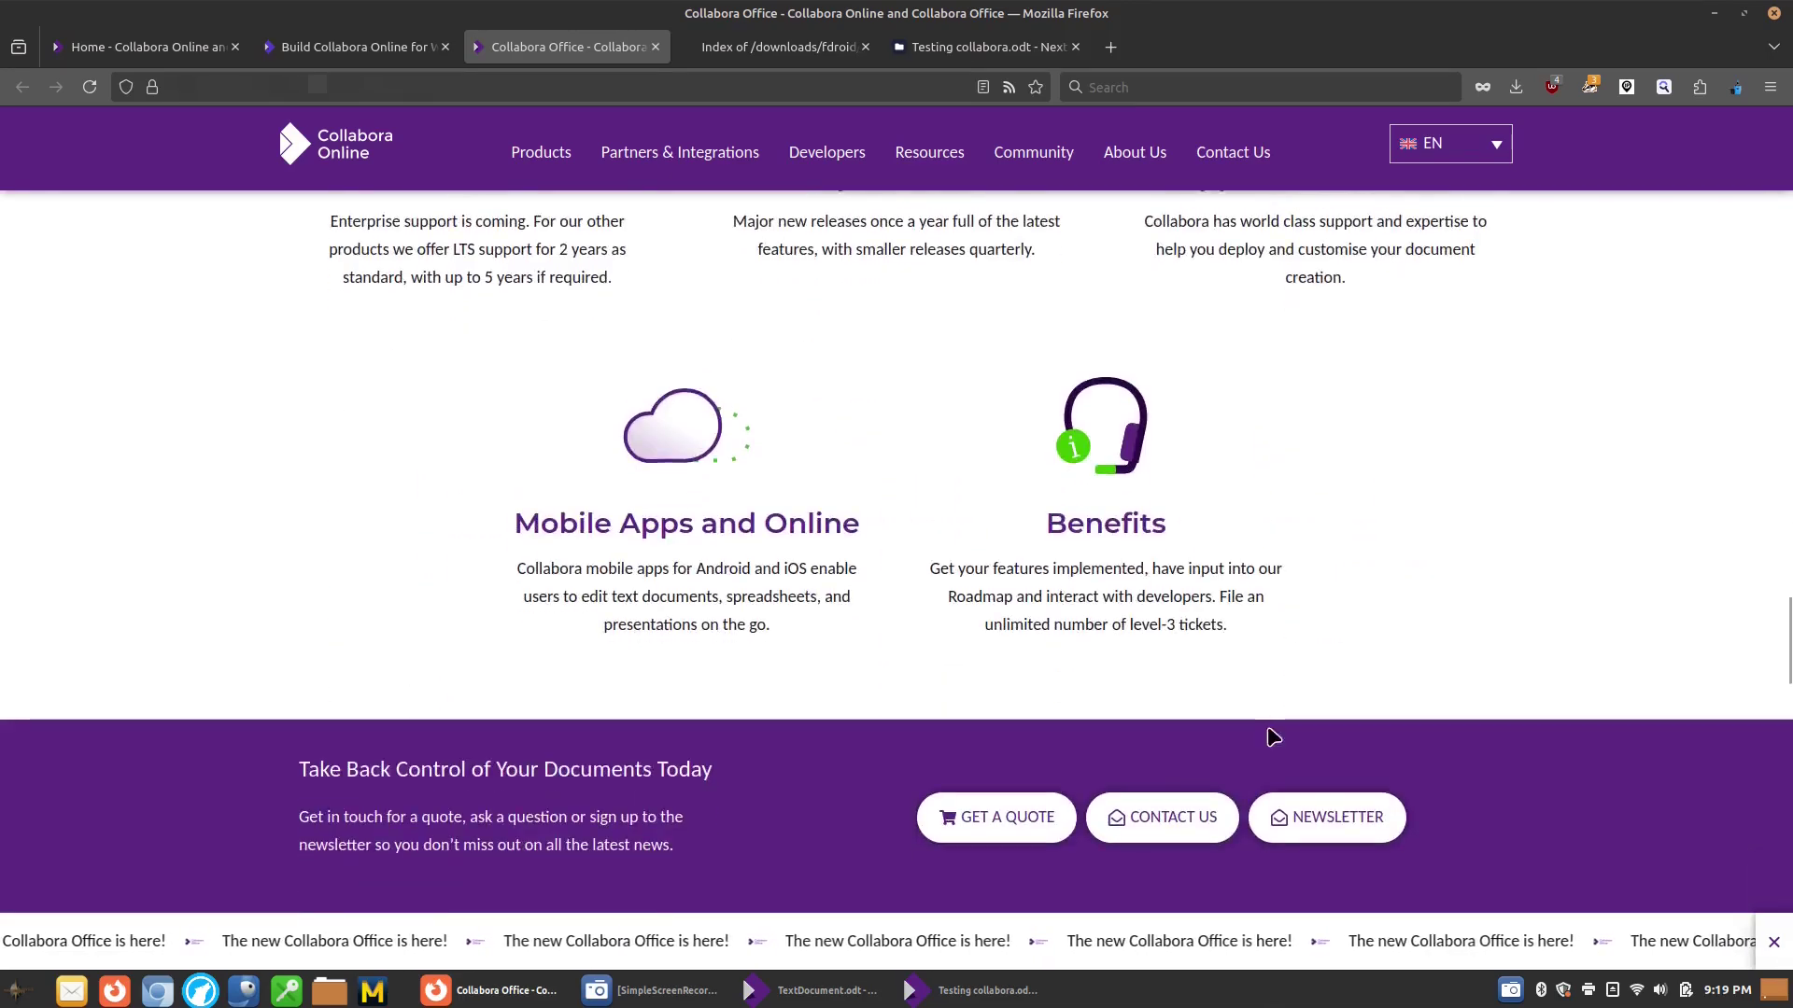
scroll(1270, 733, down, 12)
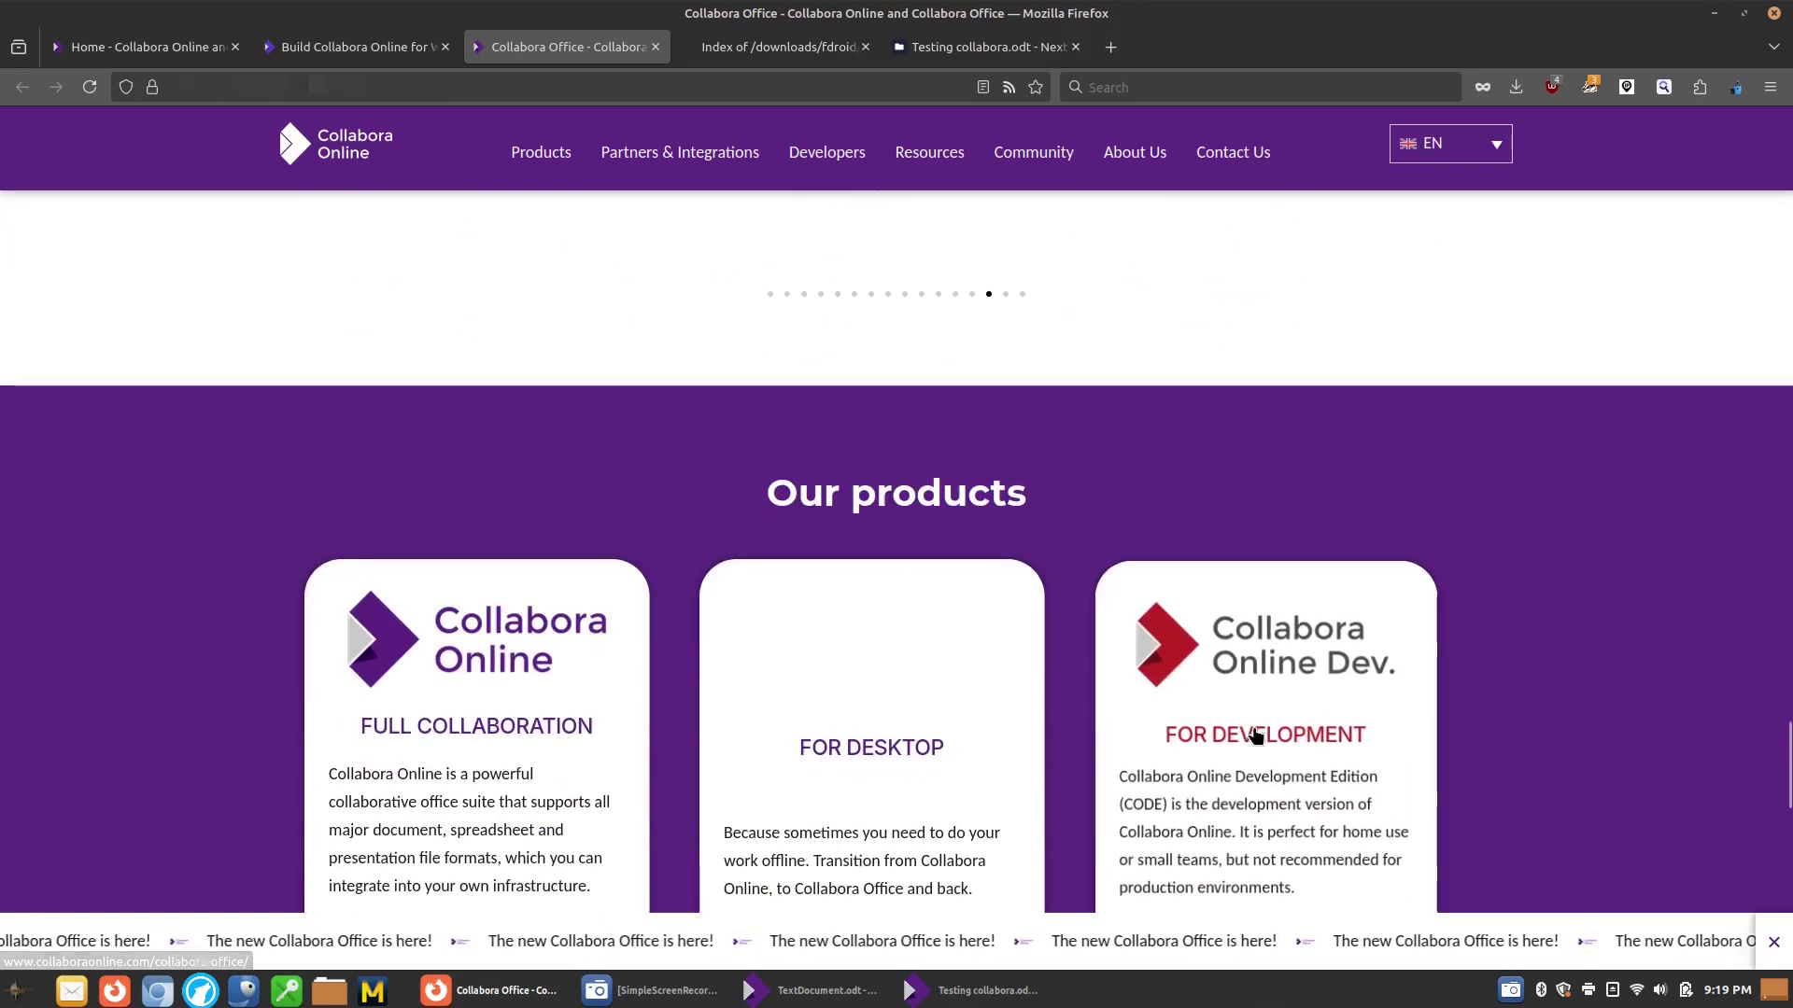
scroll(1256, 736, down, 2)
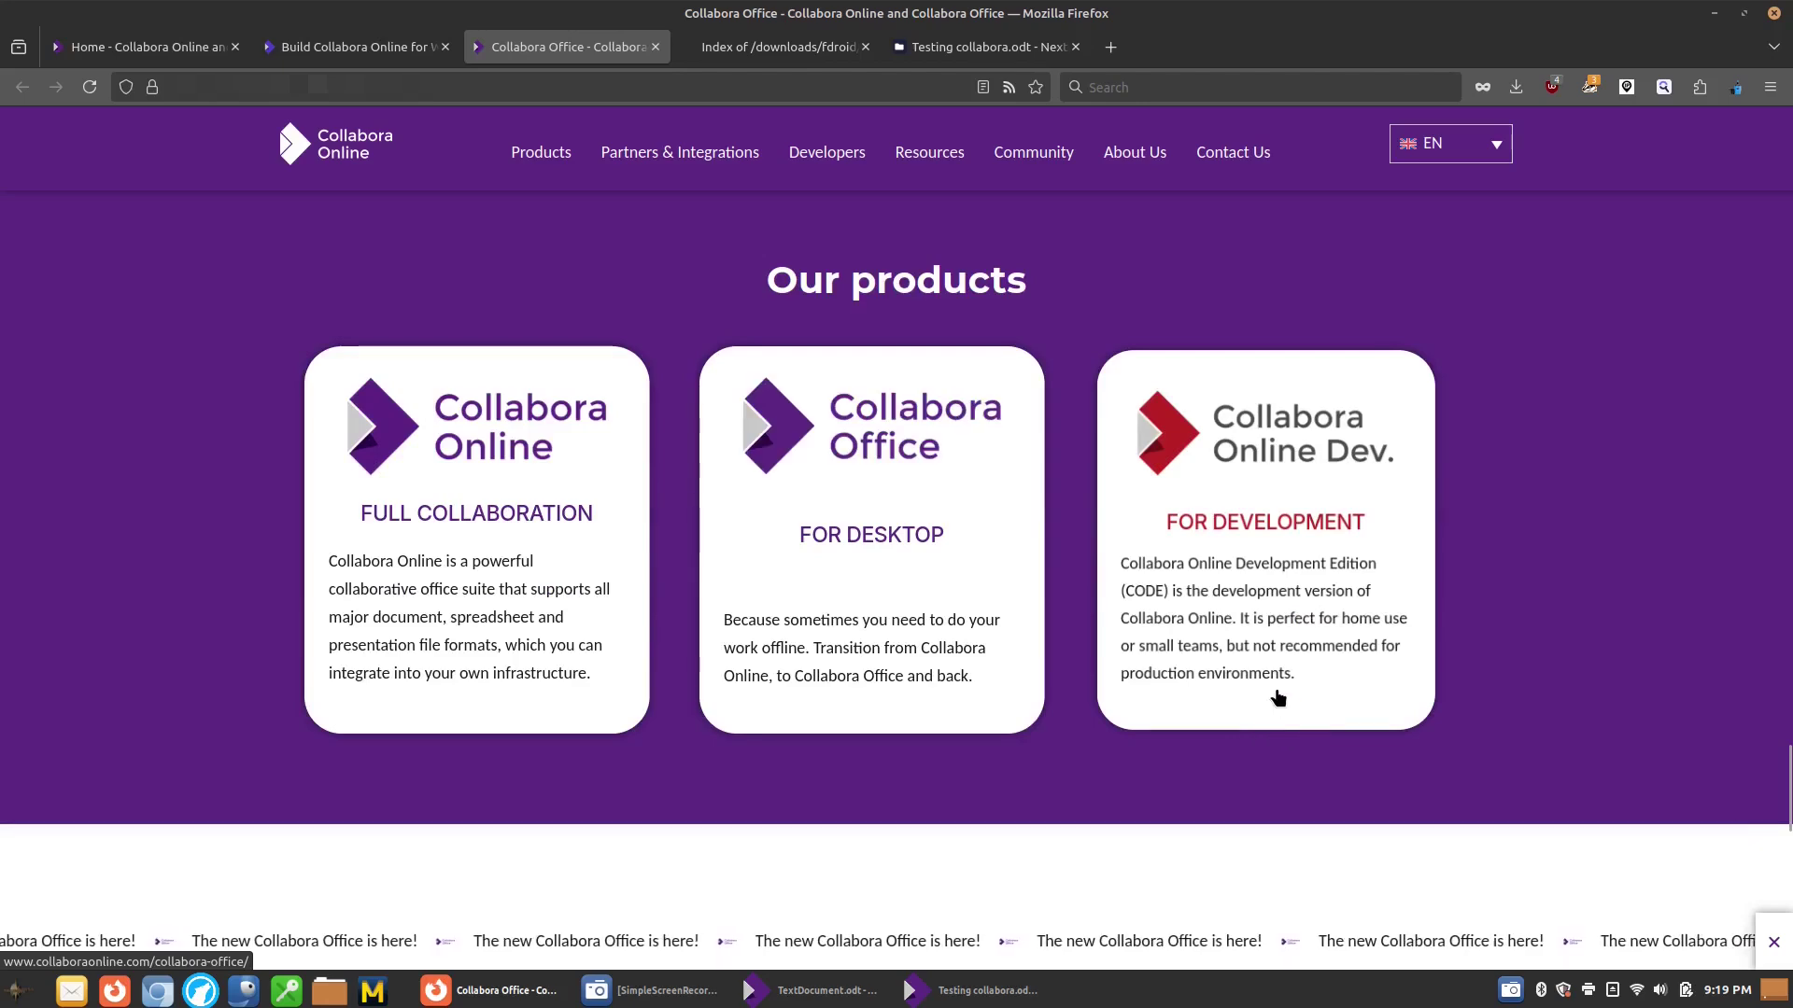
scroll(1277, 698, down, 5)
scroll(1275, 695, down, 6)
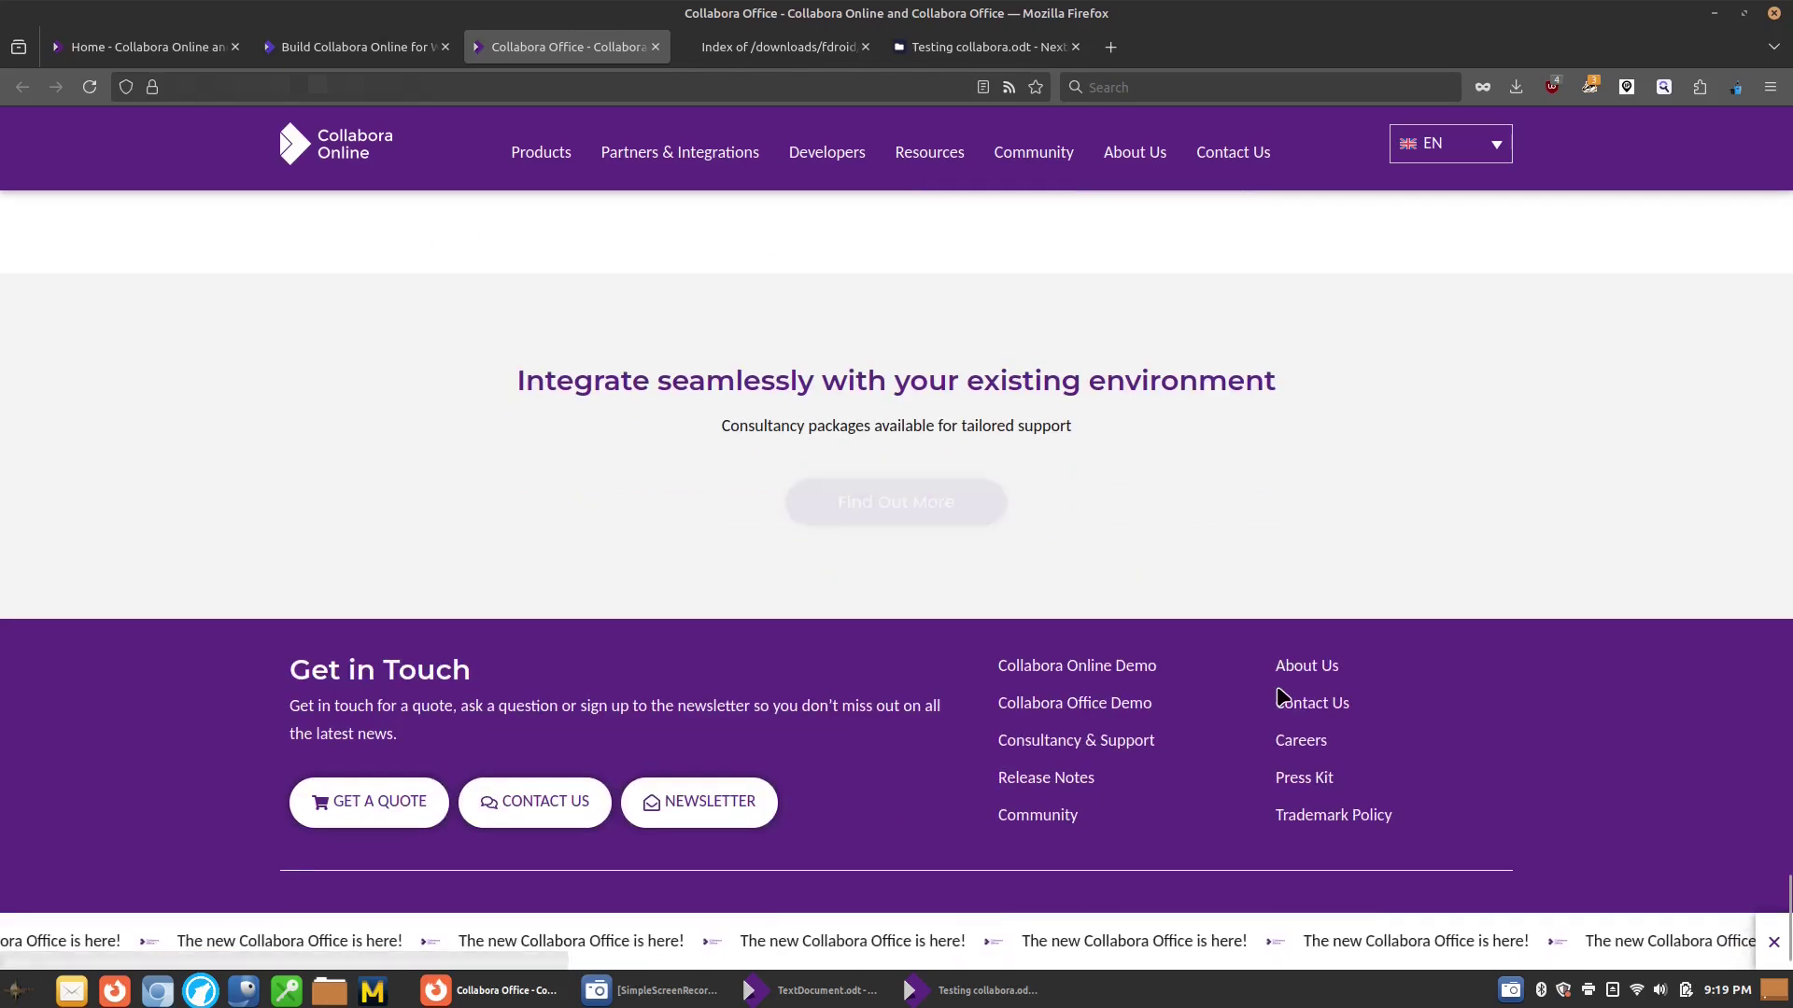
scroll(1284, 695, down, 1)
scroll(1288, 696, up, 6)
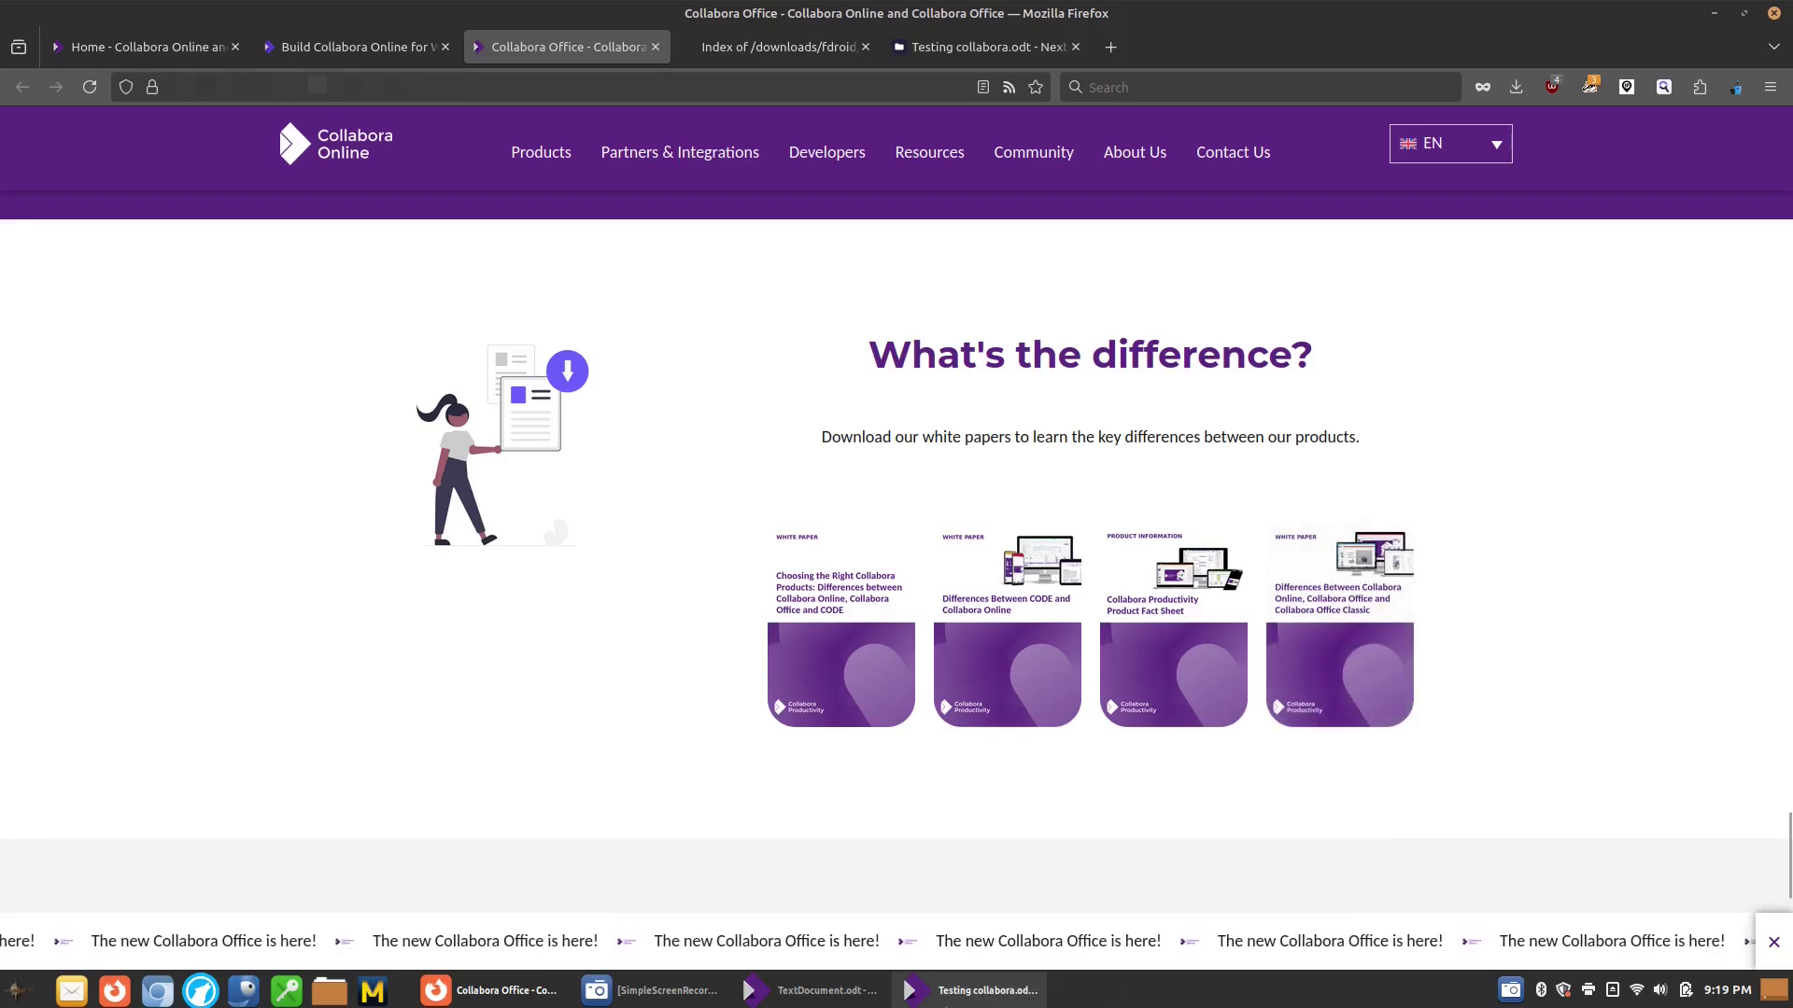
click(971, 991)
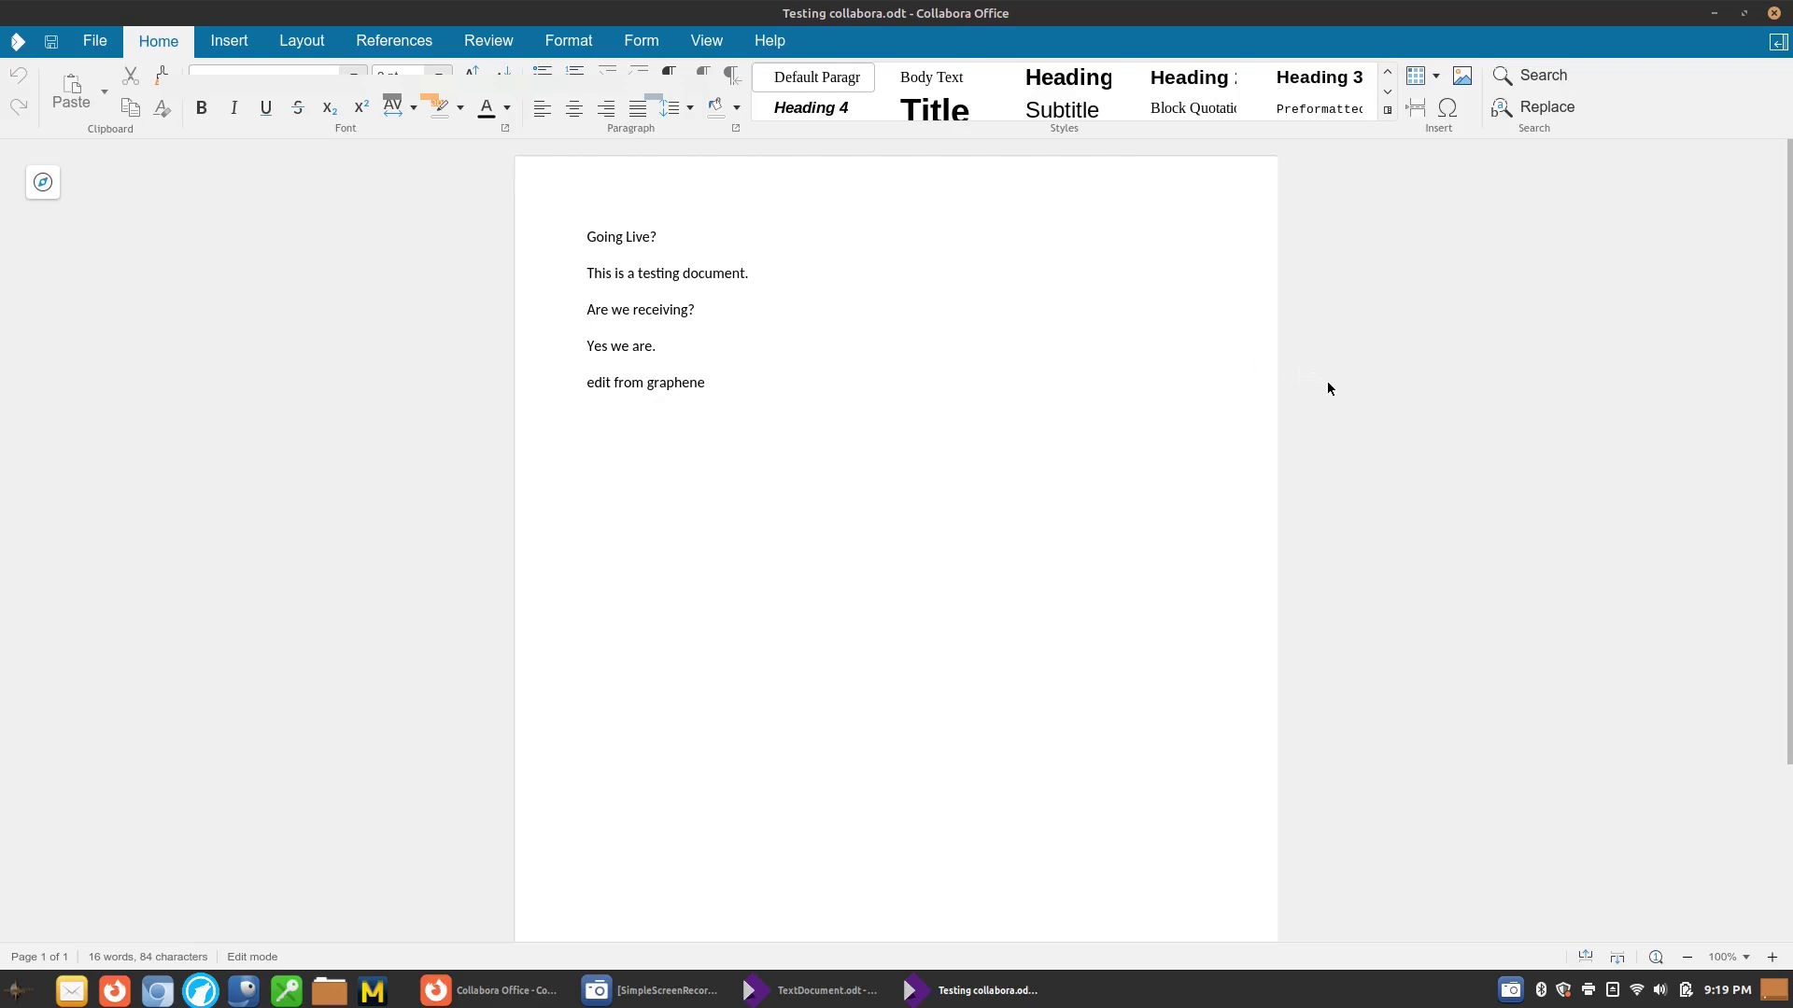
Step: Close Testing collabora.odt in Collabora Office and launch LibreOffice Writer
click(1773, 13)
click(822, 990)
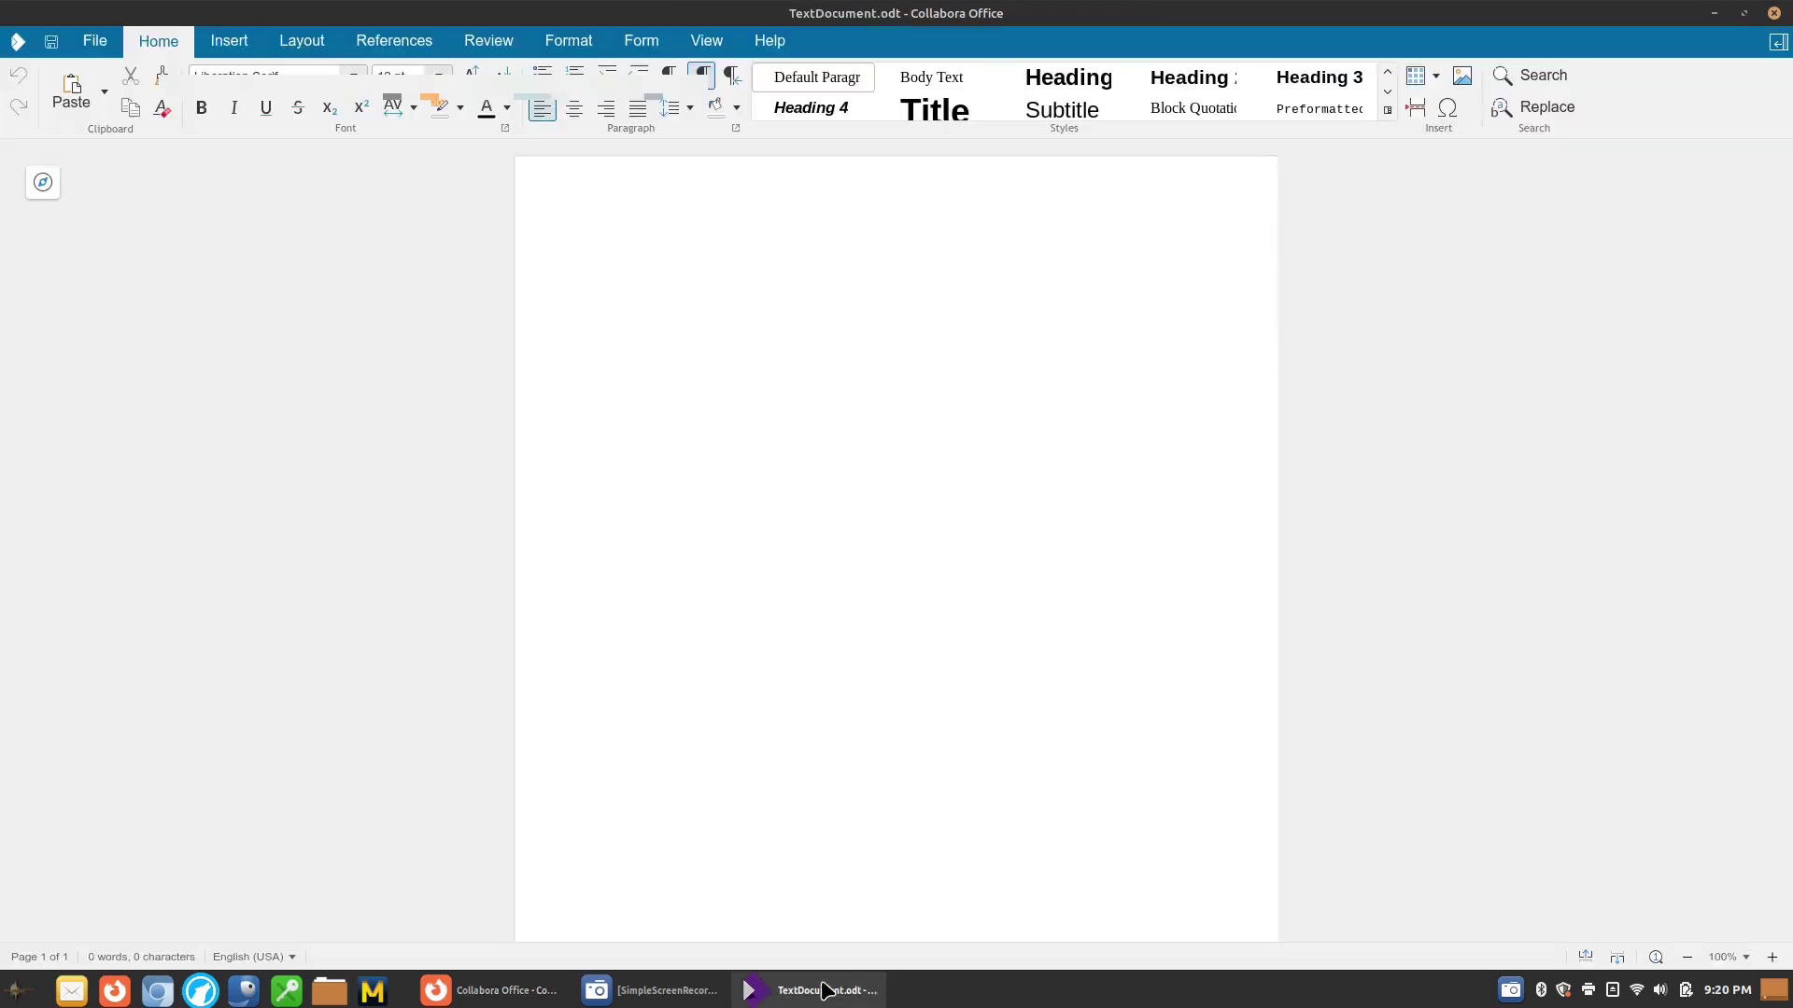
key(super)
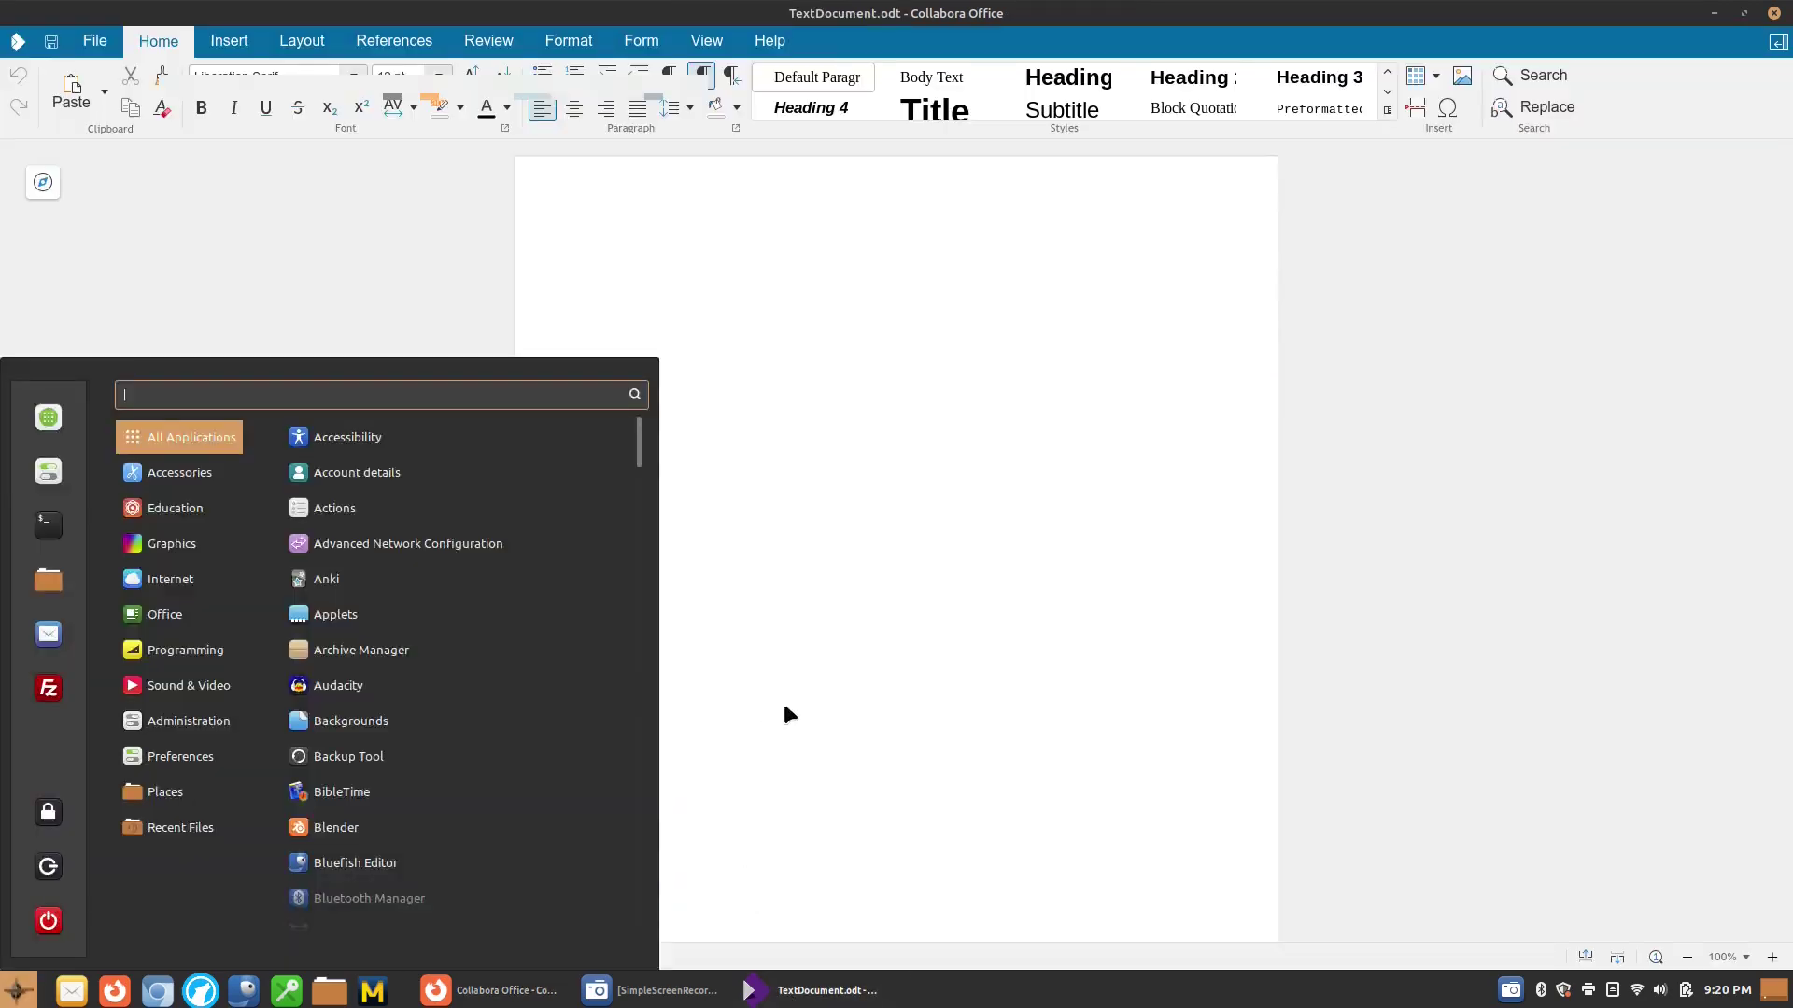
text(offl)
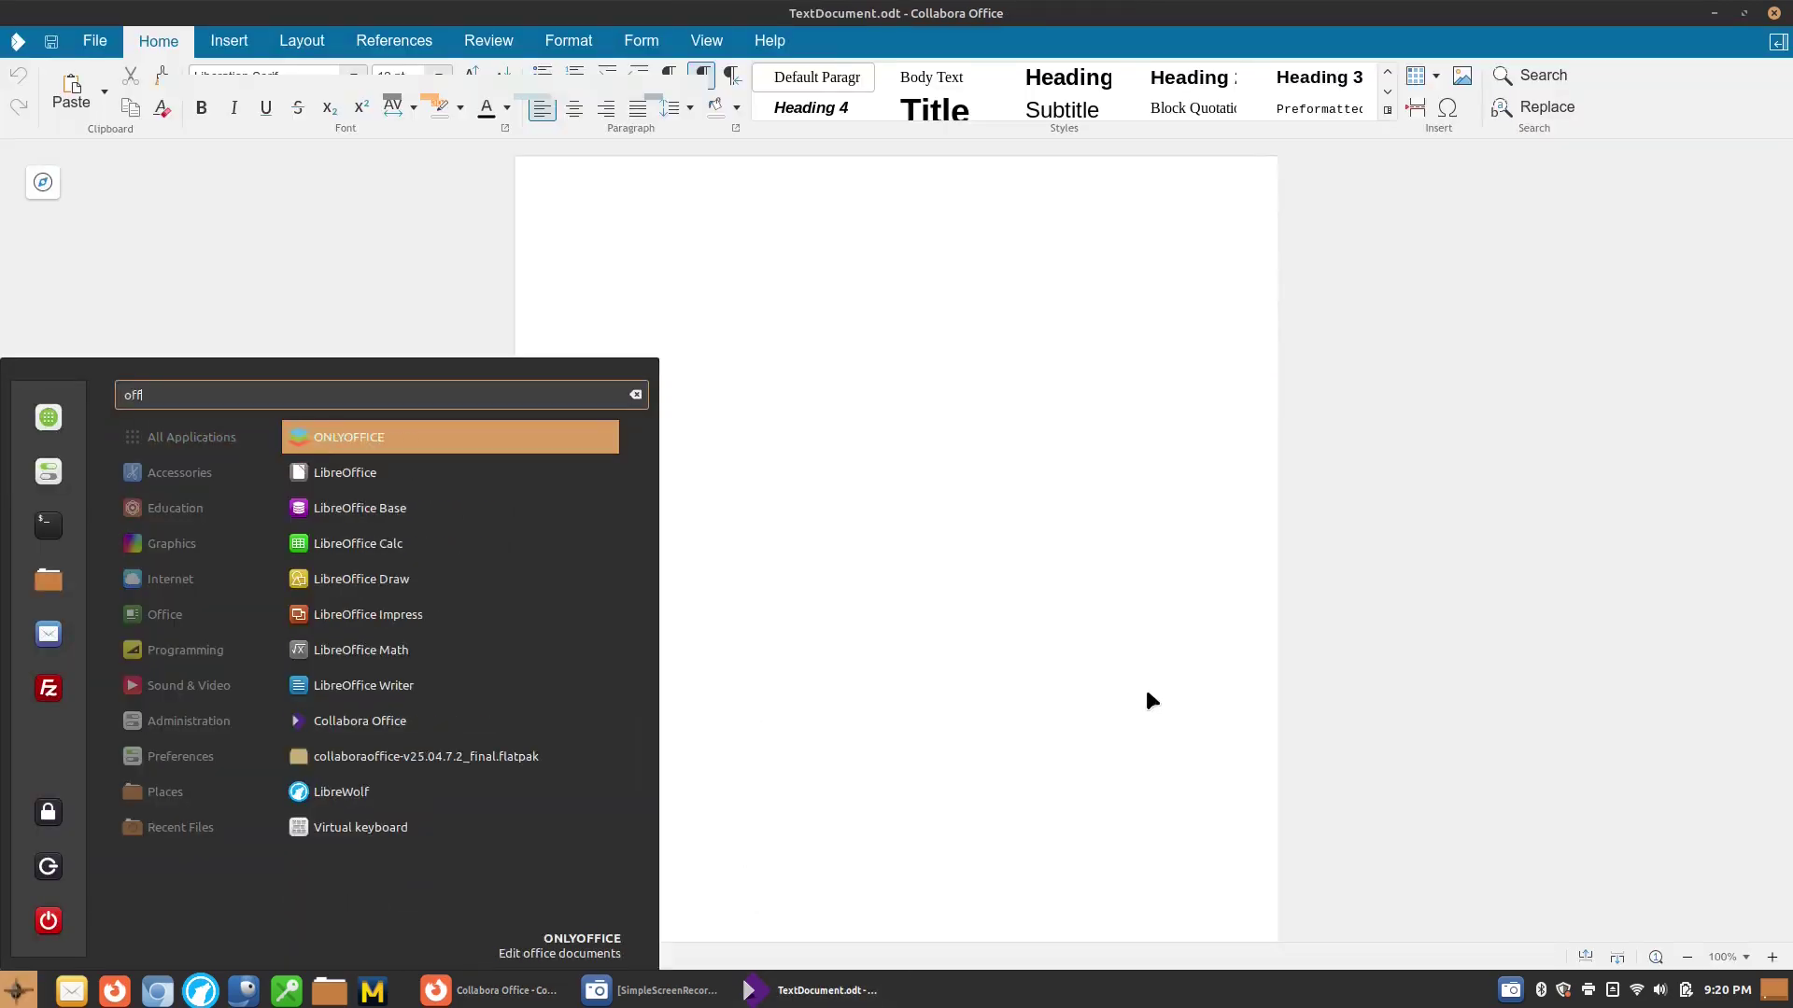
click(439, 685)
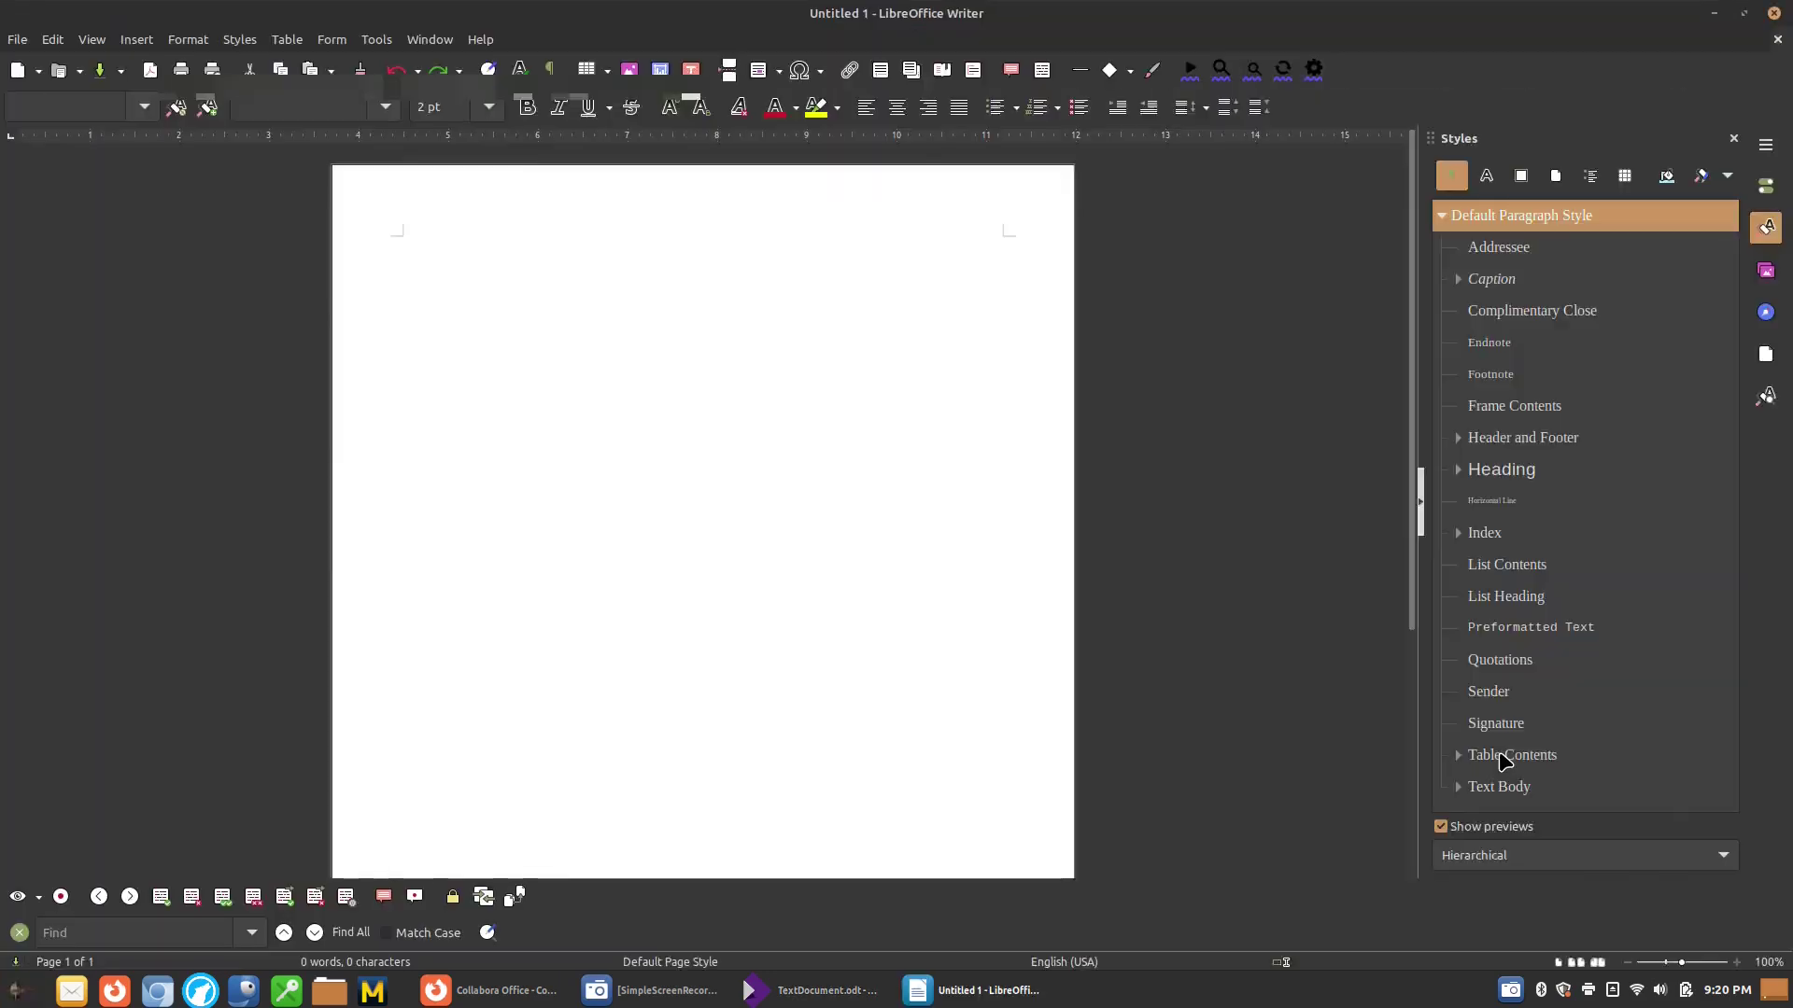
Step: Browse the remote WebDAV server and open its Documents folder
click(16, 40)
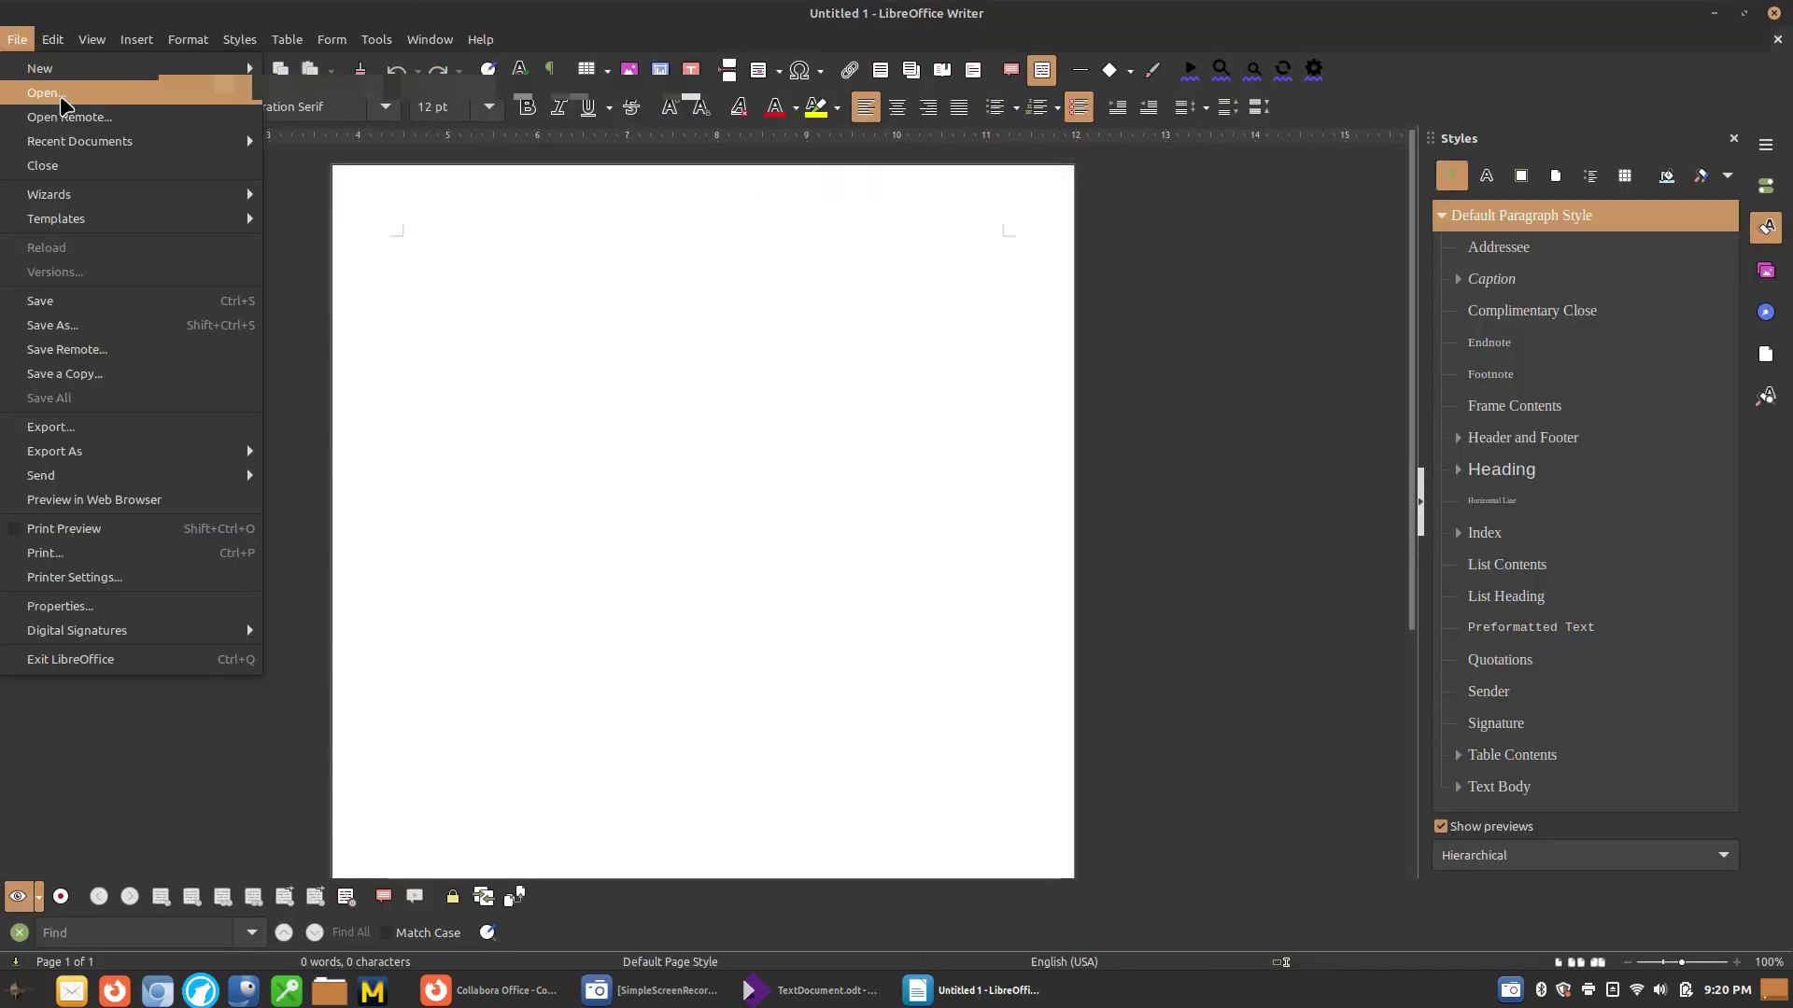
key(Escape)
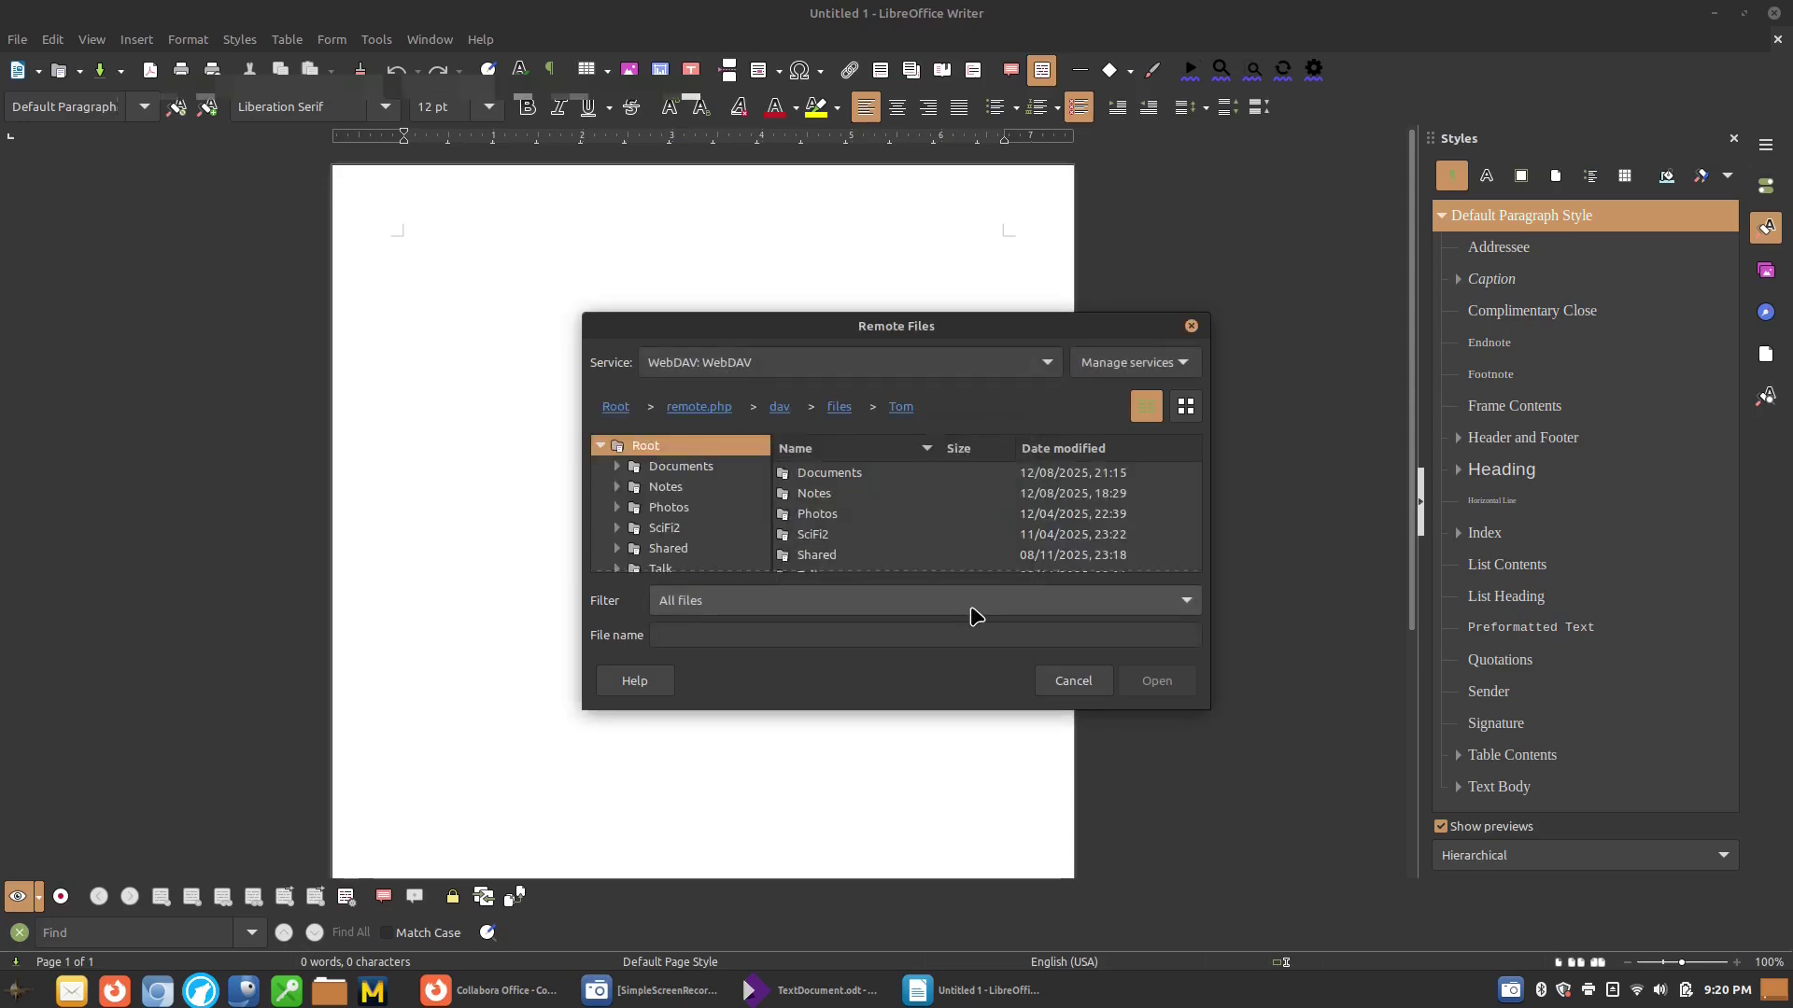
click(838, 476)
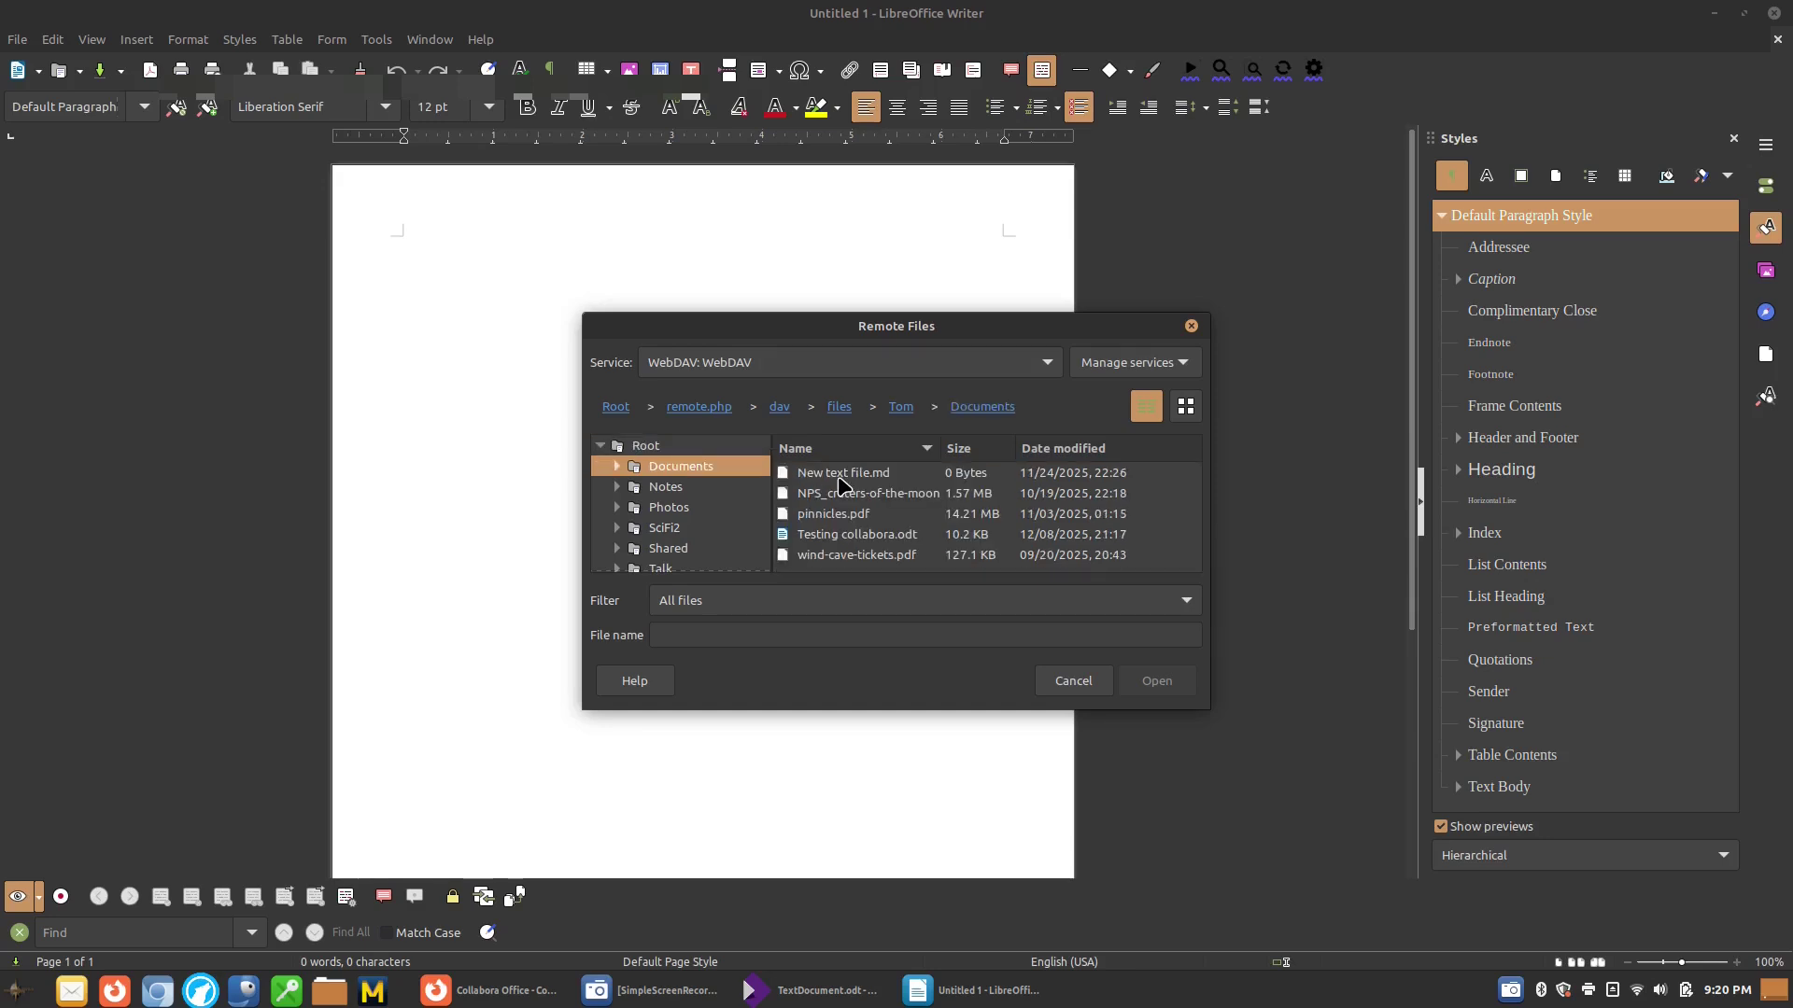
Step: Select and open Testing collabora.odt from the WebDAV Documents folder
click(851, 537)
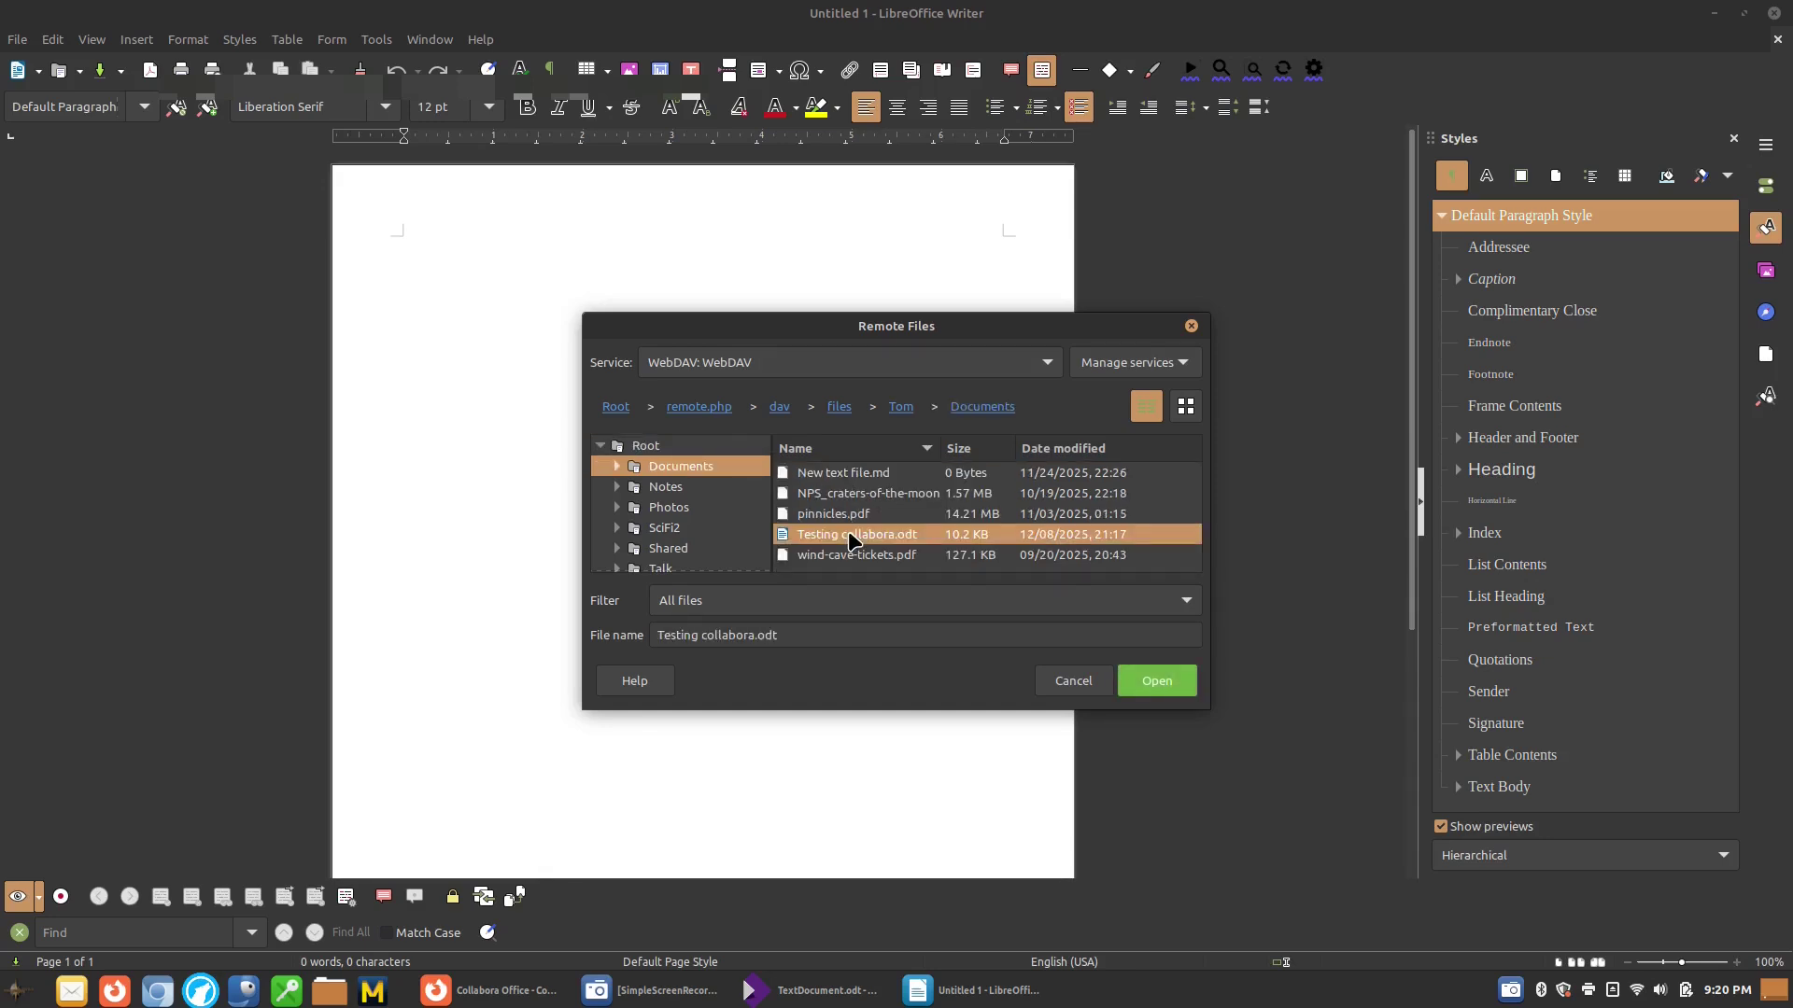
double_click(851, 537)
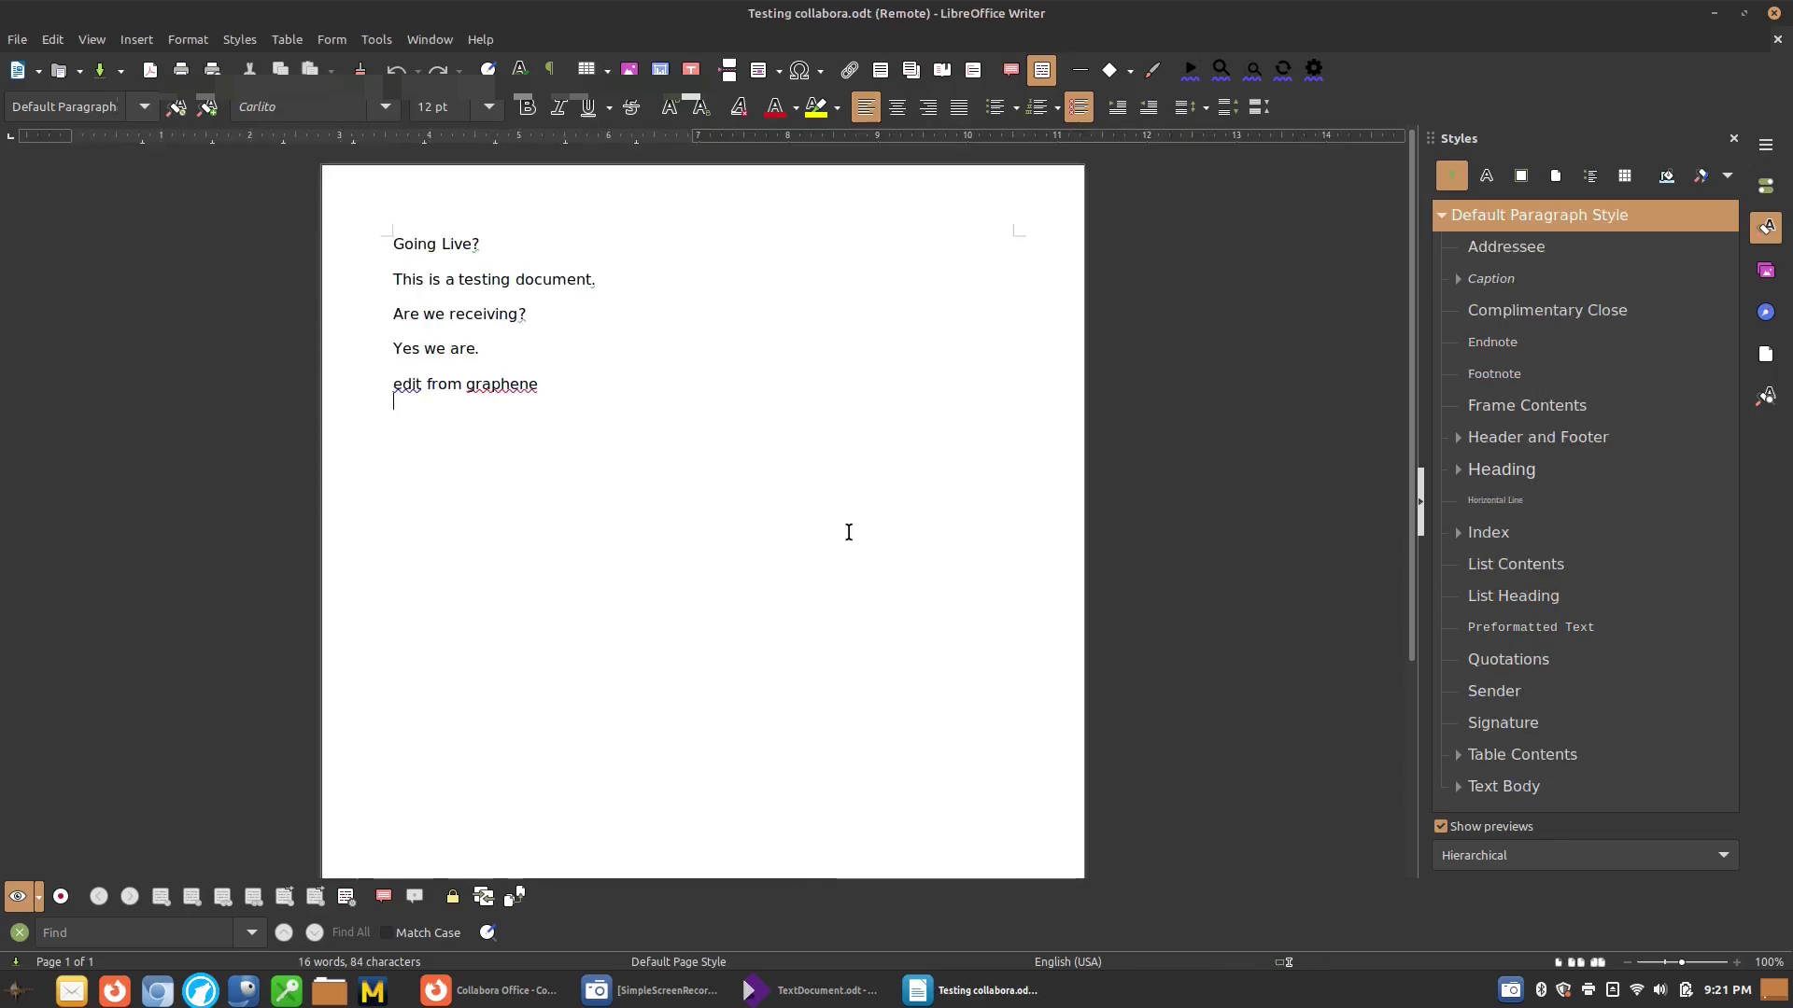
Step: Add the line 'Return edit from LibreOffice remote Connect', save it to the server, and close Writer
text(eturn )
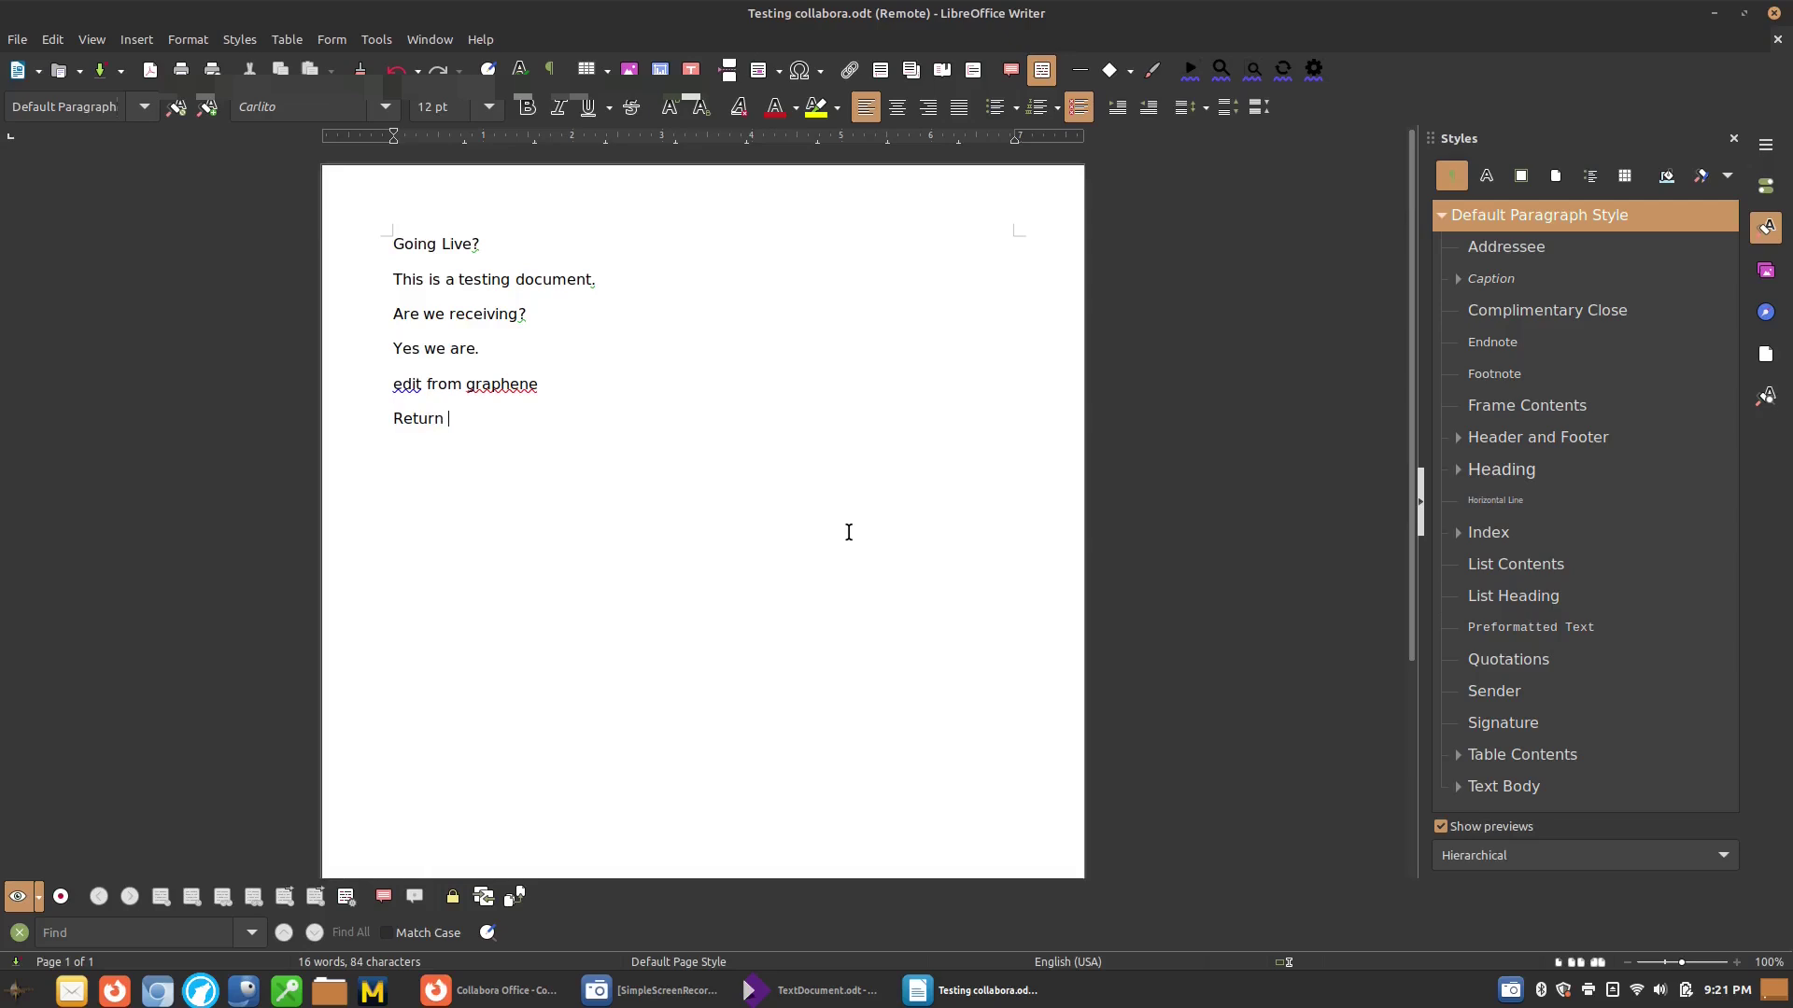
text(edit from )
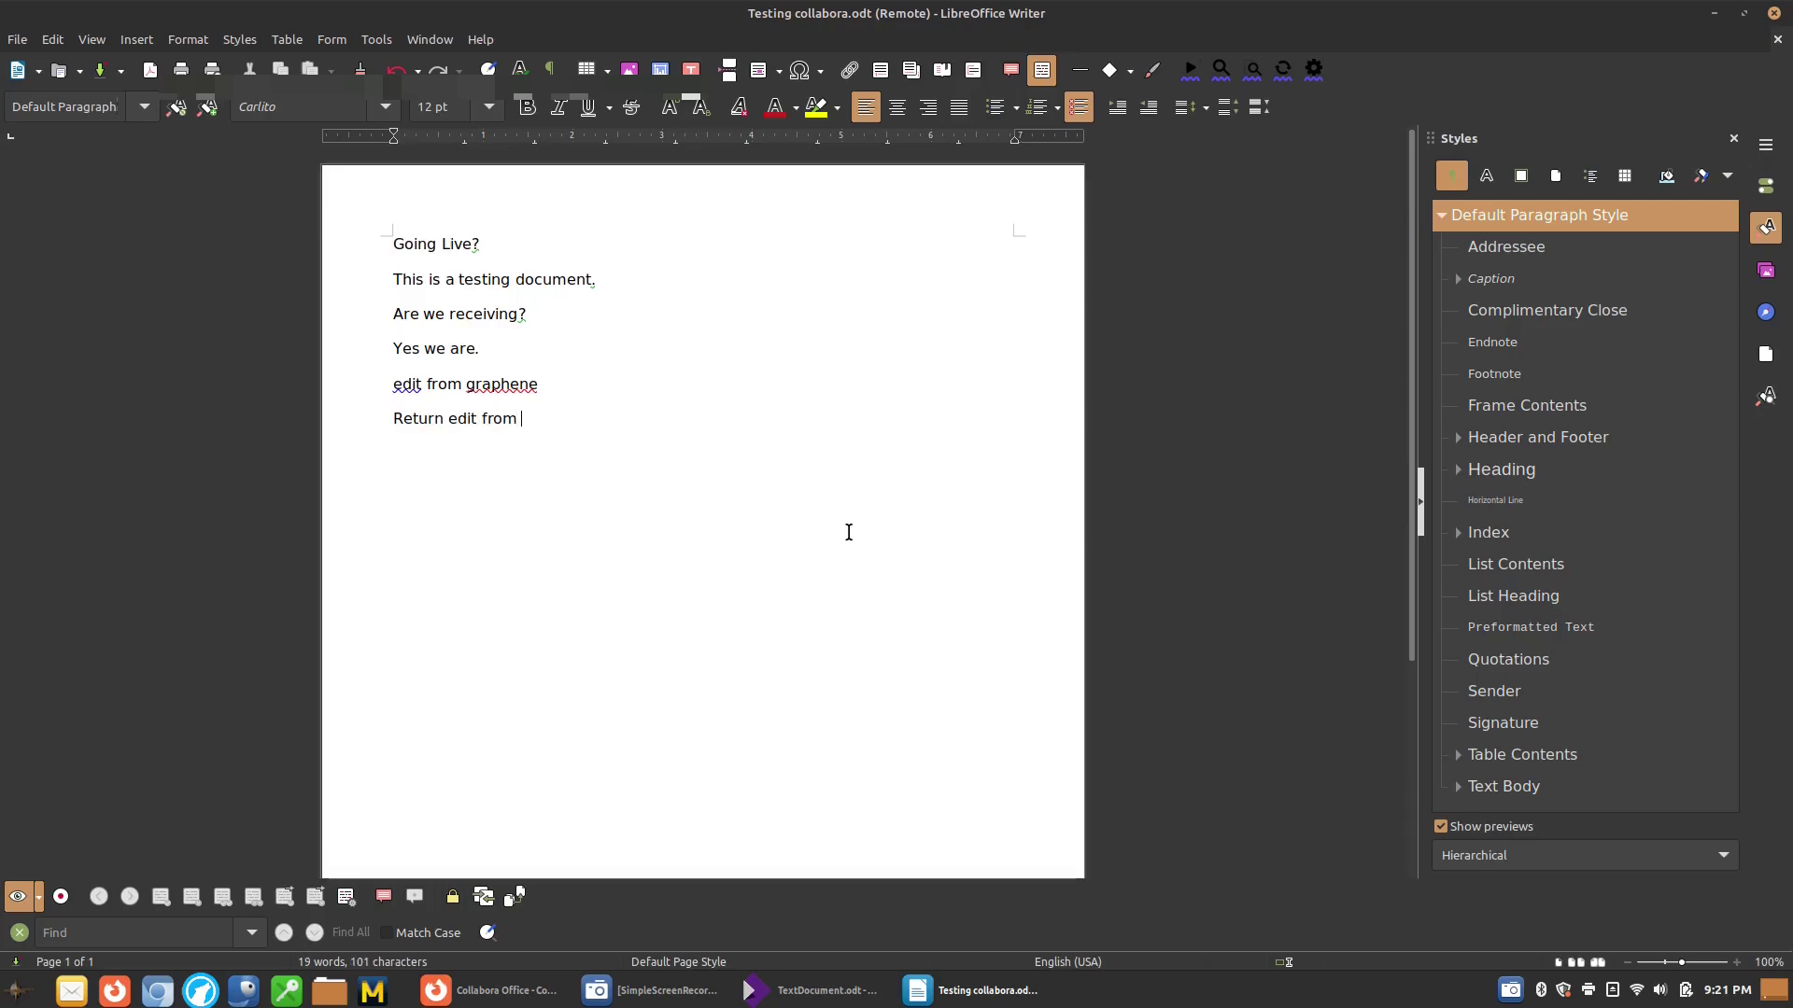
text(Libre)
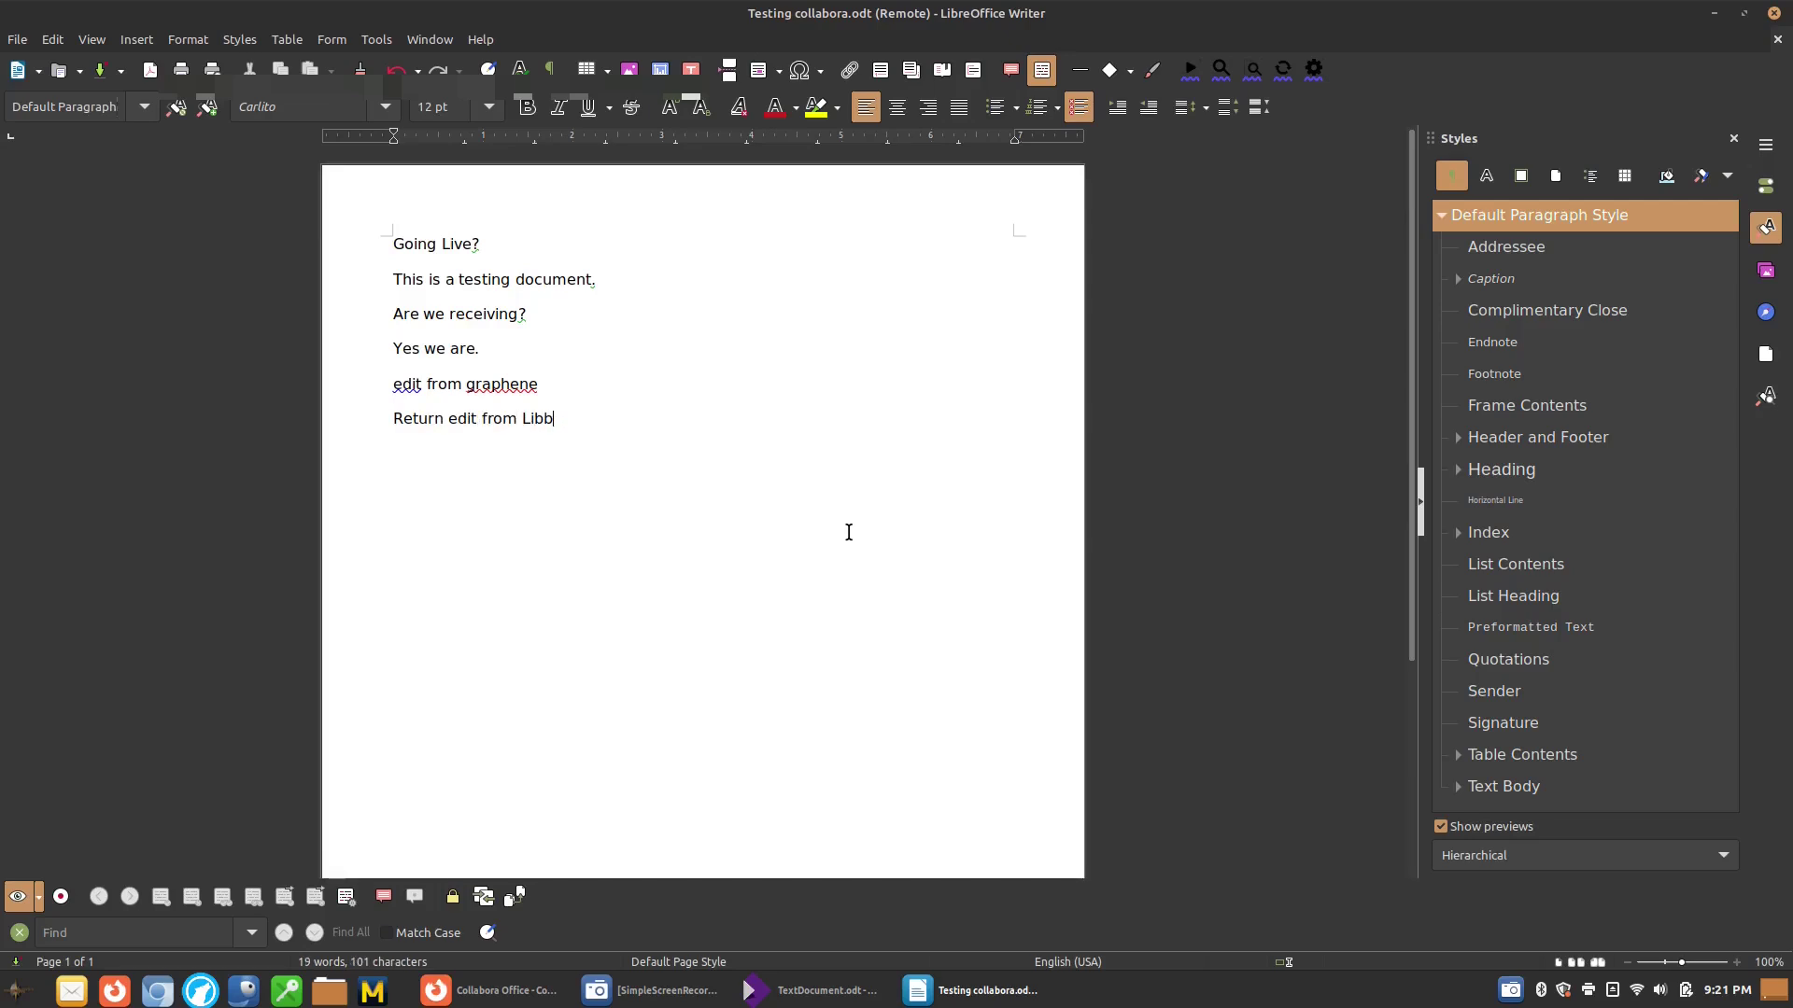
text(Office rem)
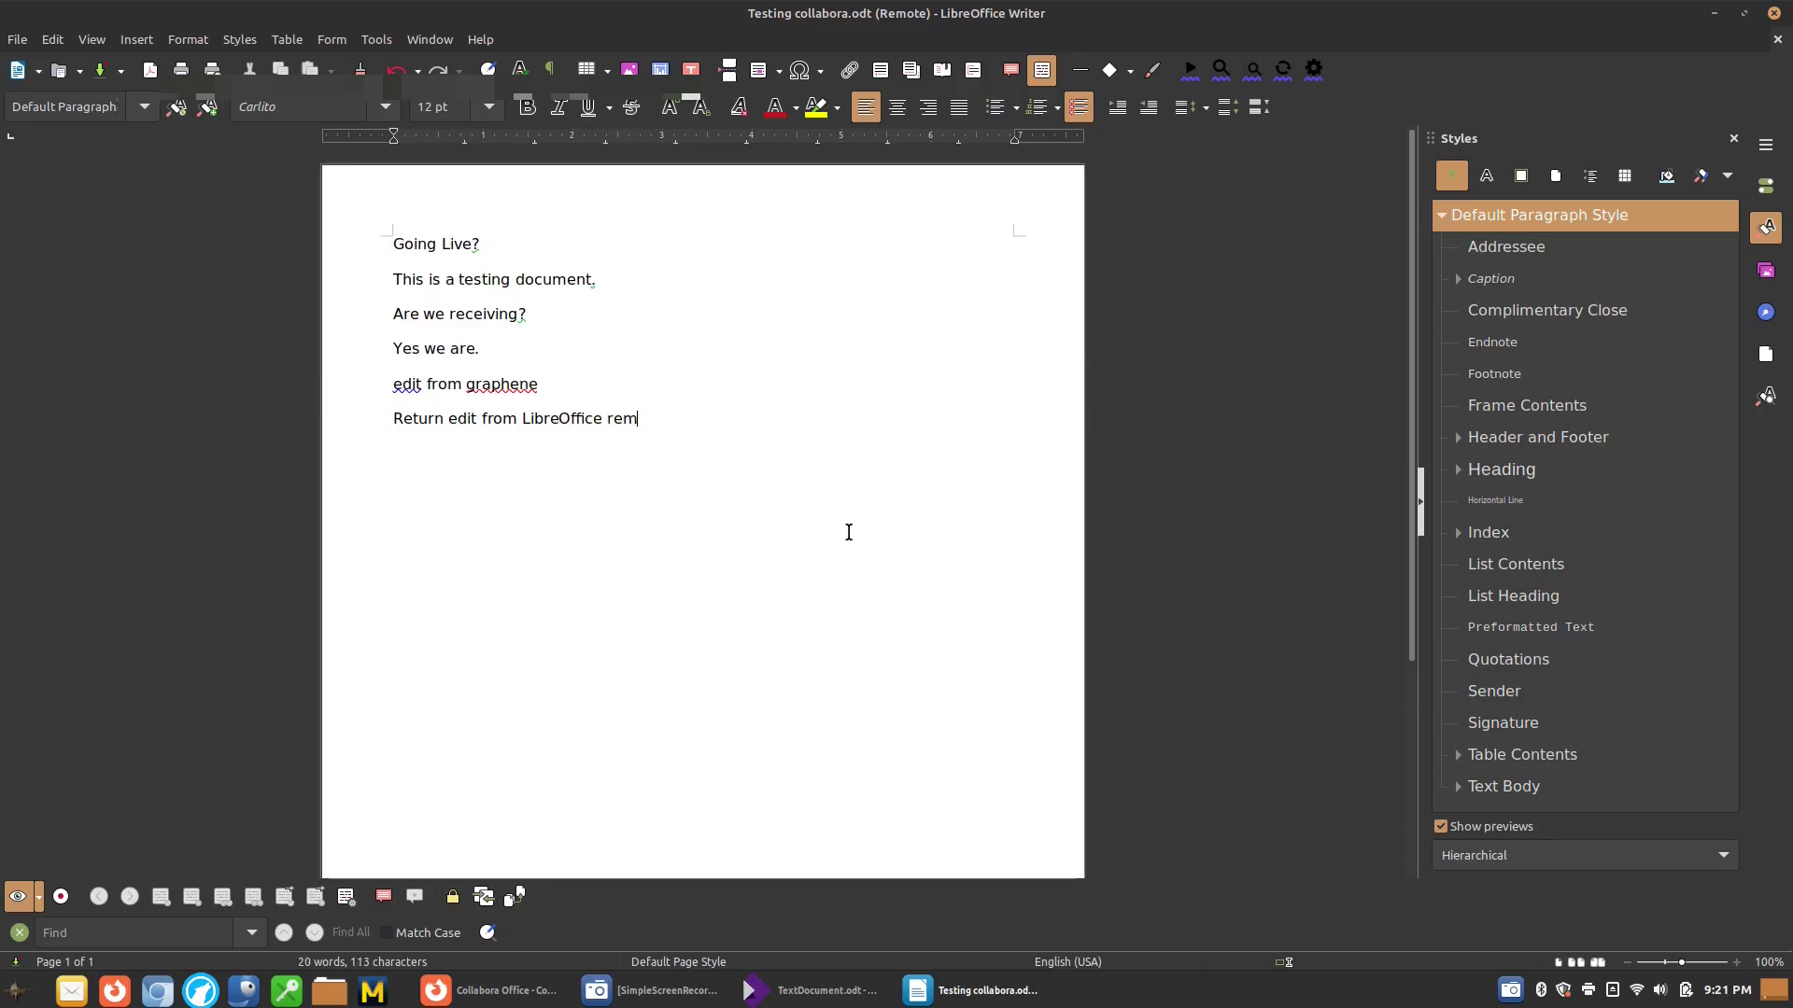
text(ote Con)
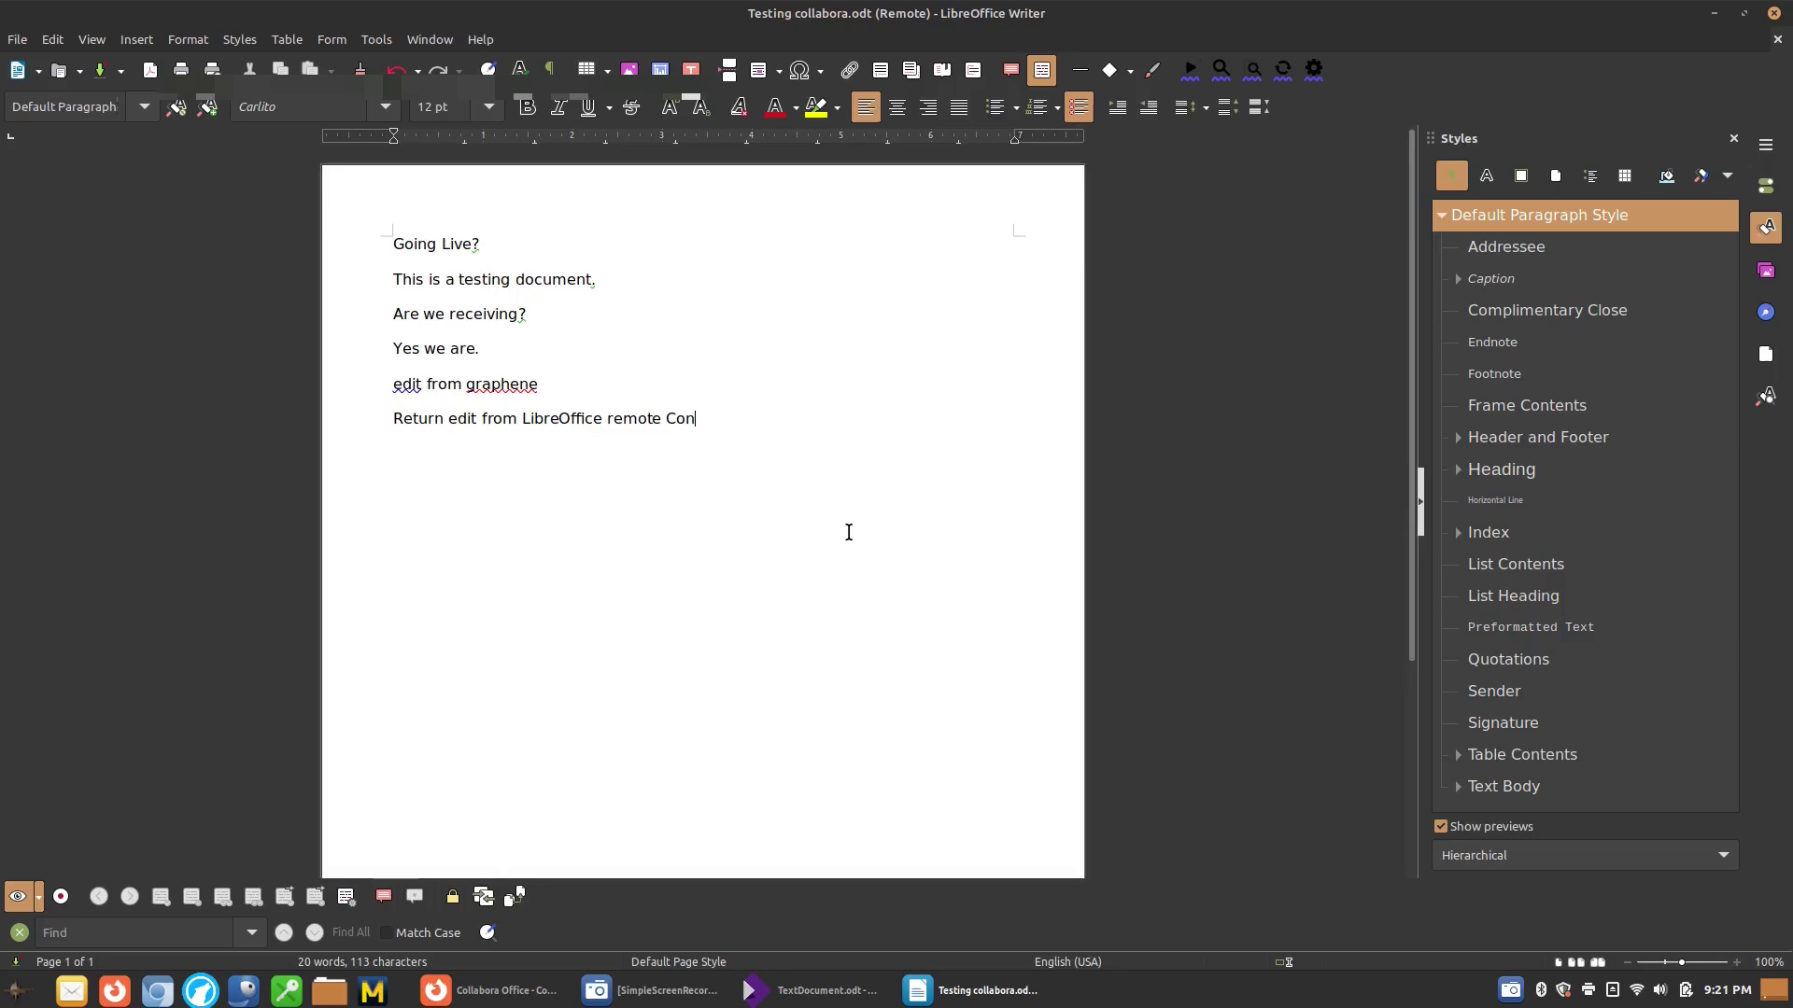
text(nect)
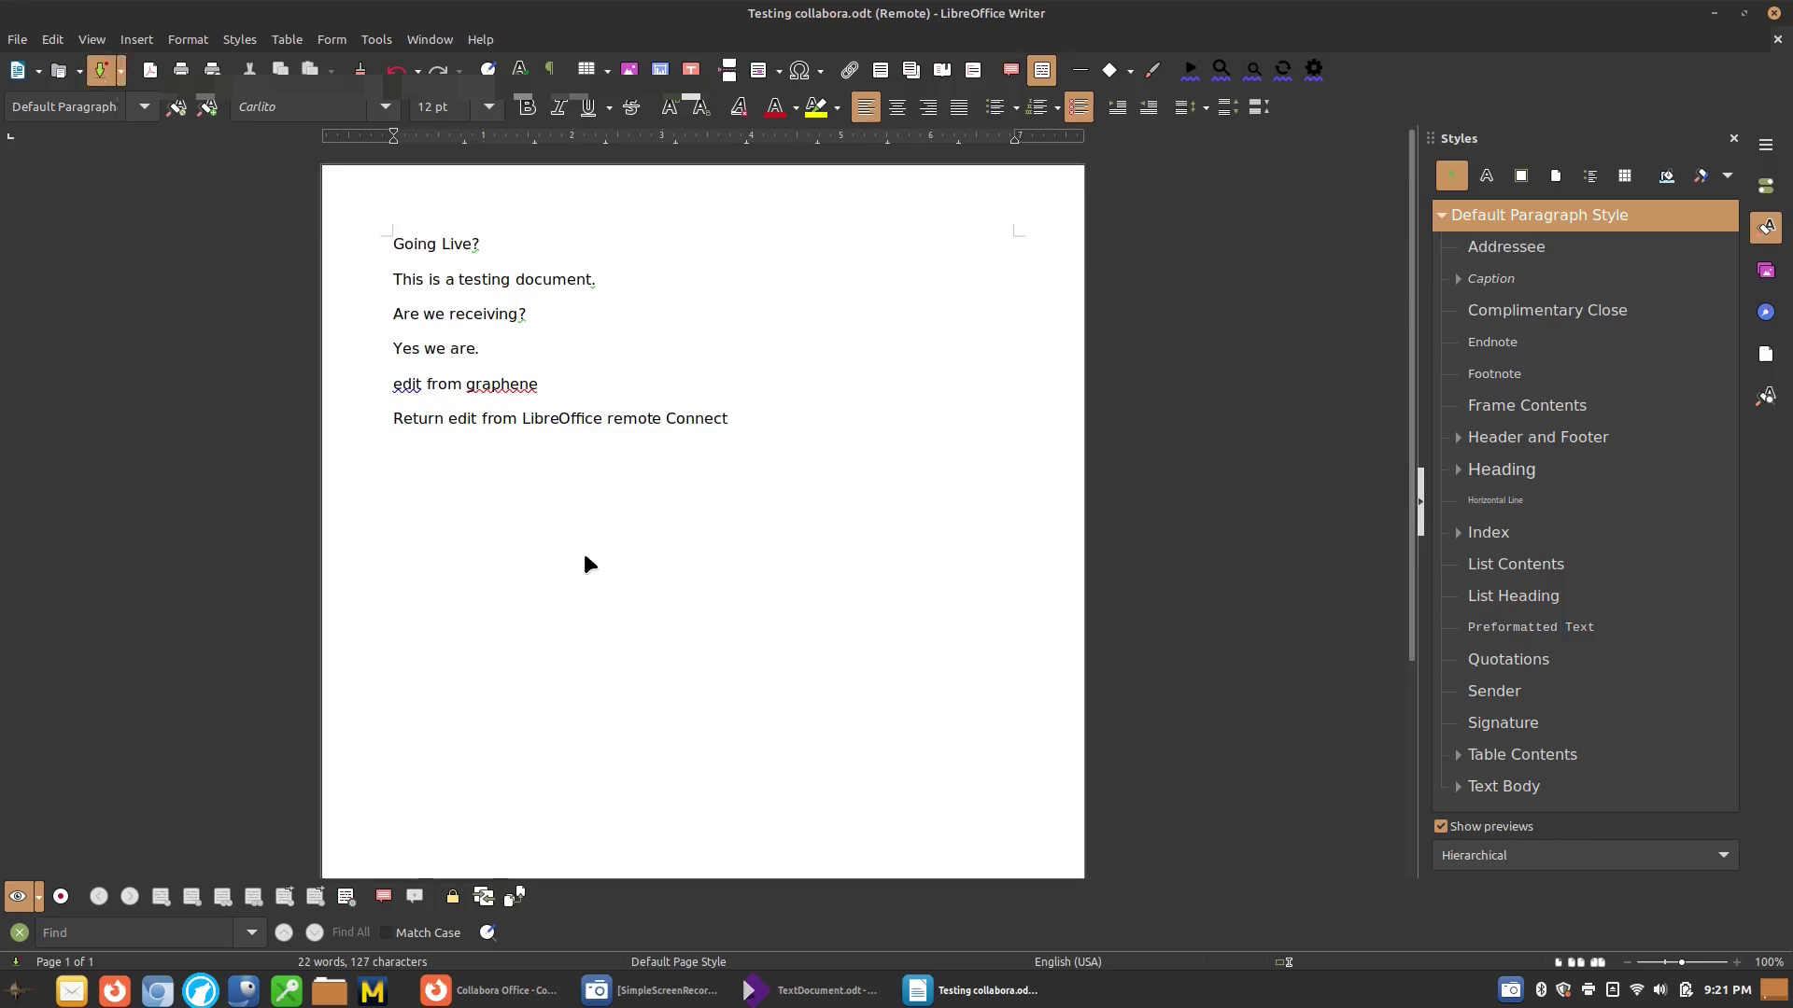
key(ctrl+s)
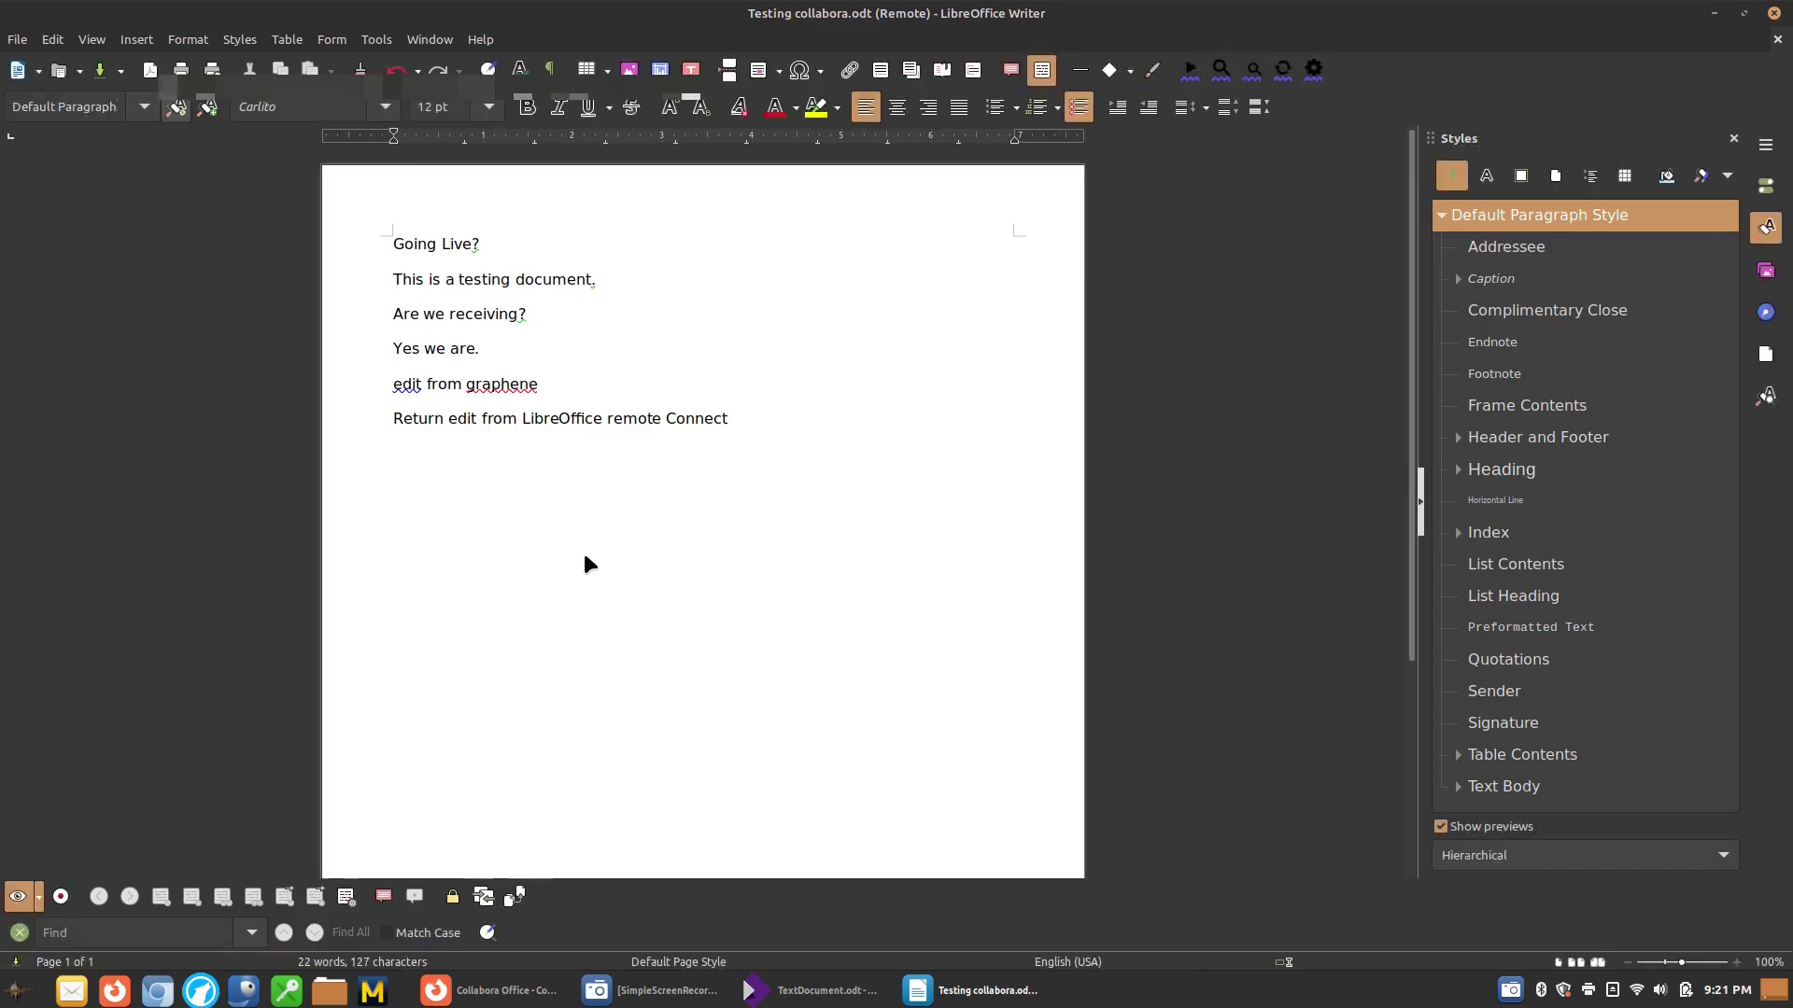
click(1774, 14)
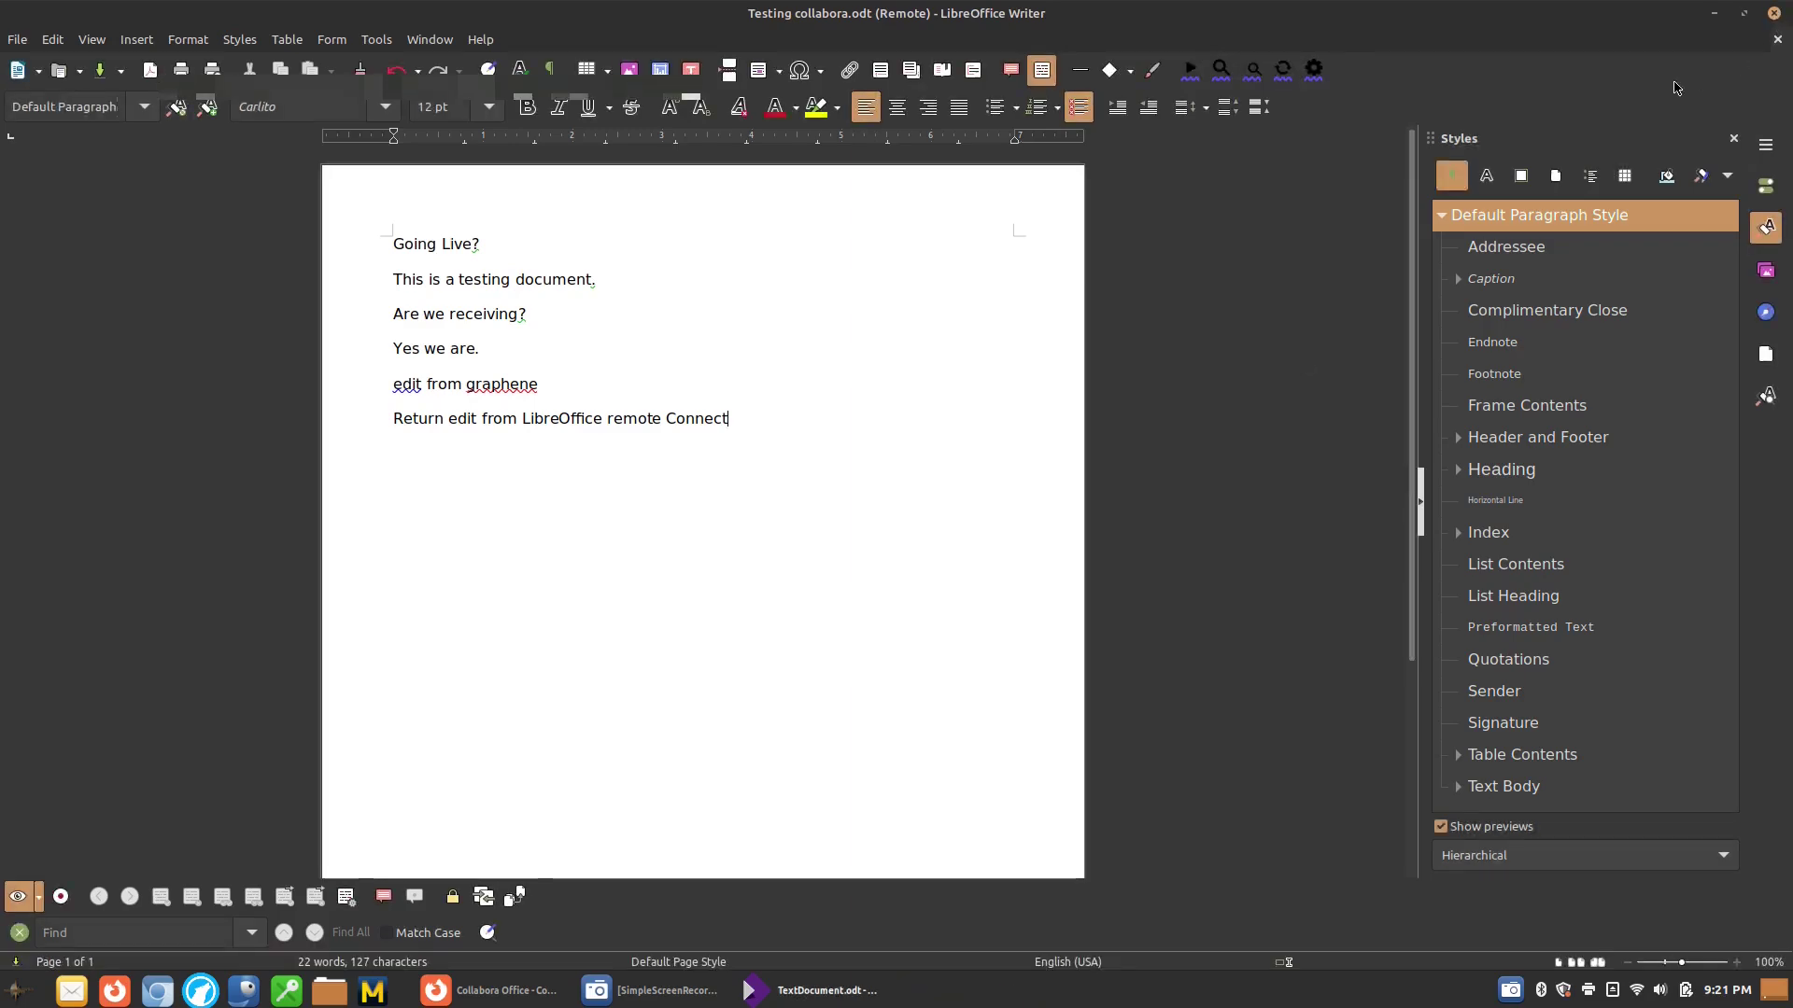
key(alt+Tab)
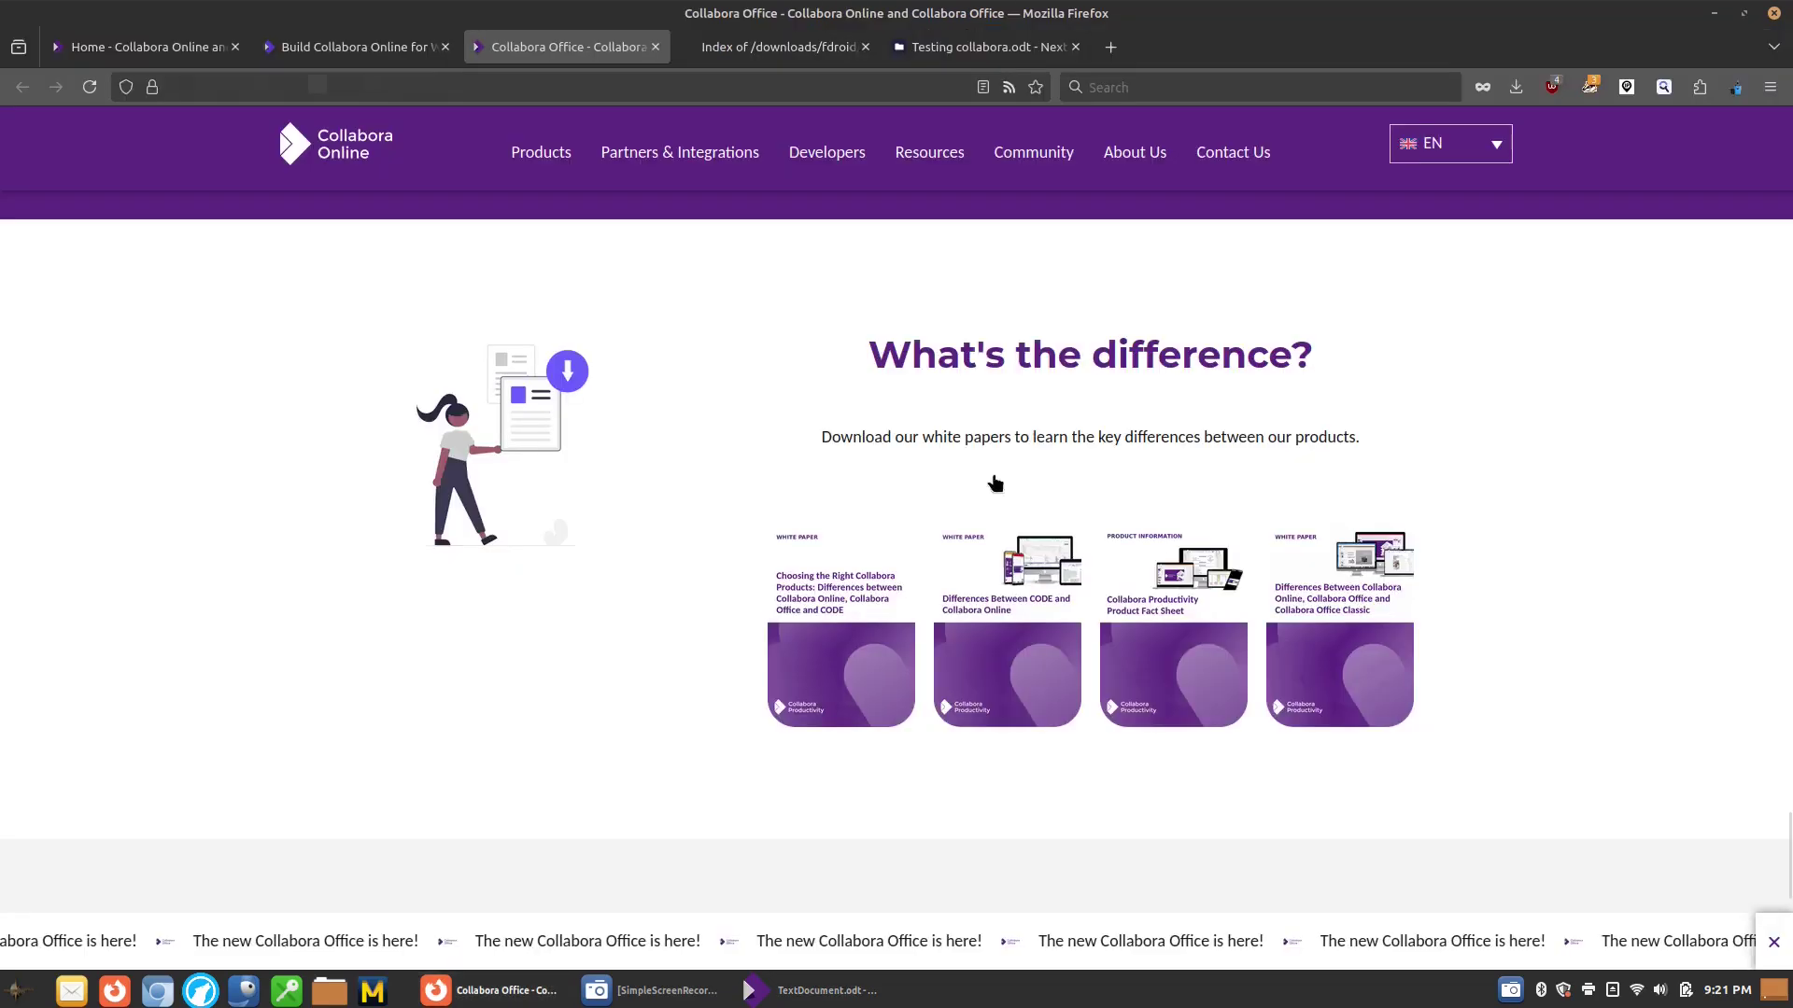
Step: Reload Testing collabora.odt in Collabora Online to confirm the sixth line, then close it
click(969, 51)
click(952, 507)
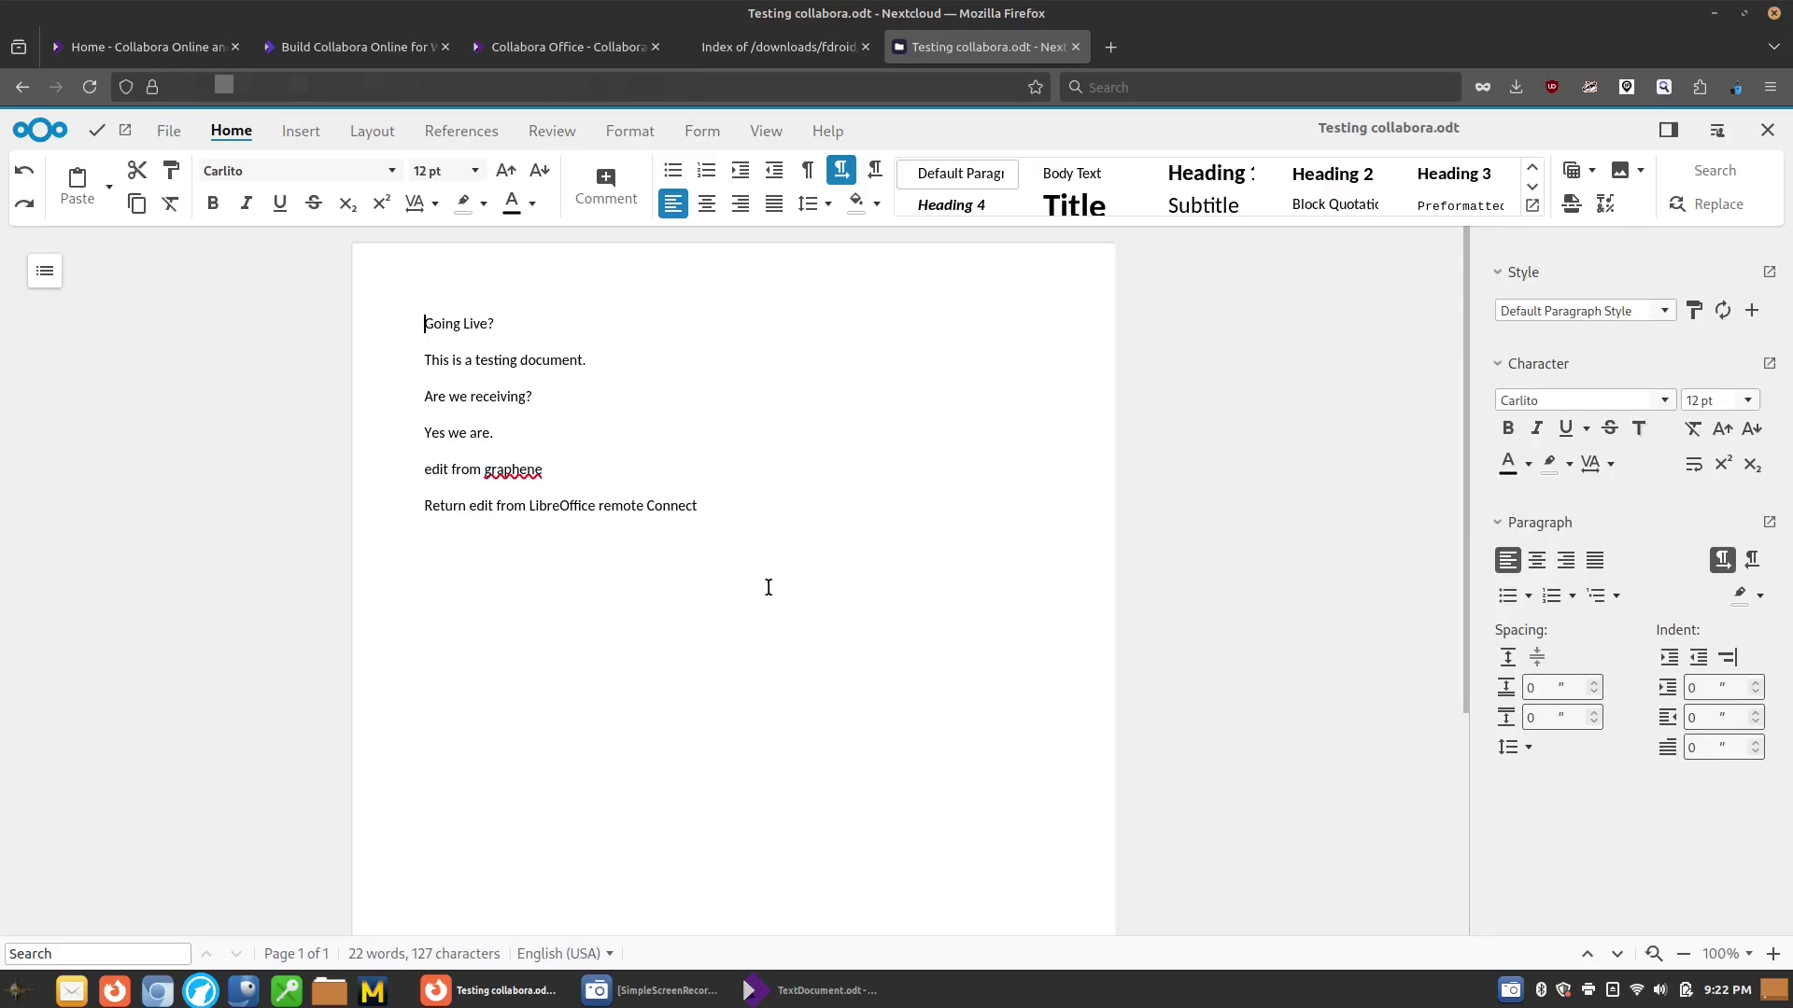
click(1767, 131)
key(super)
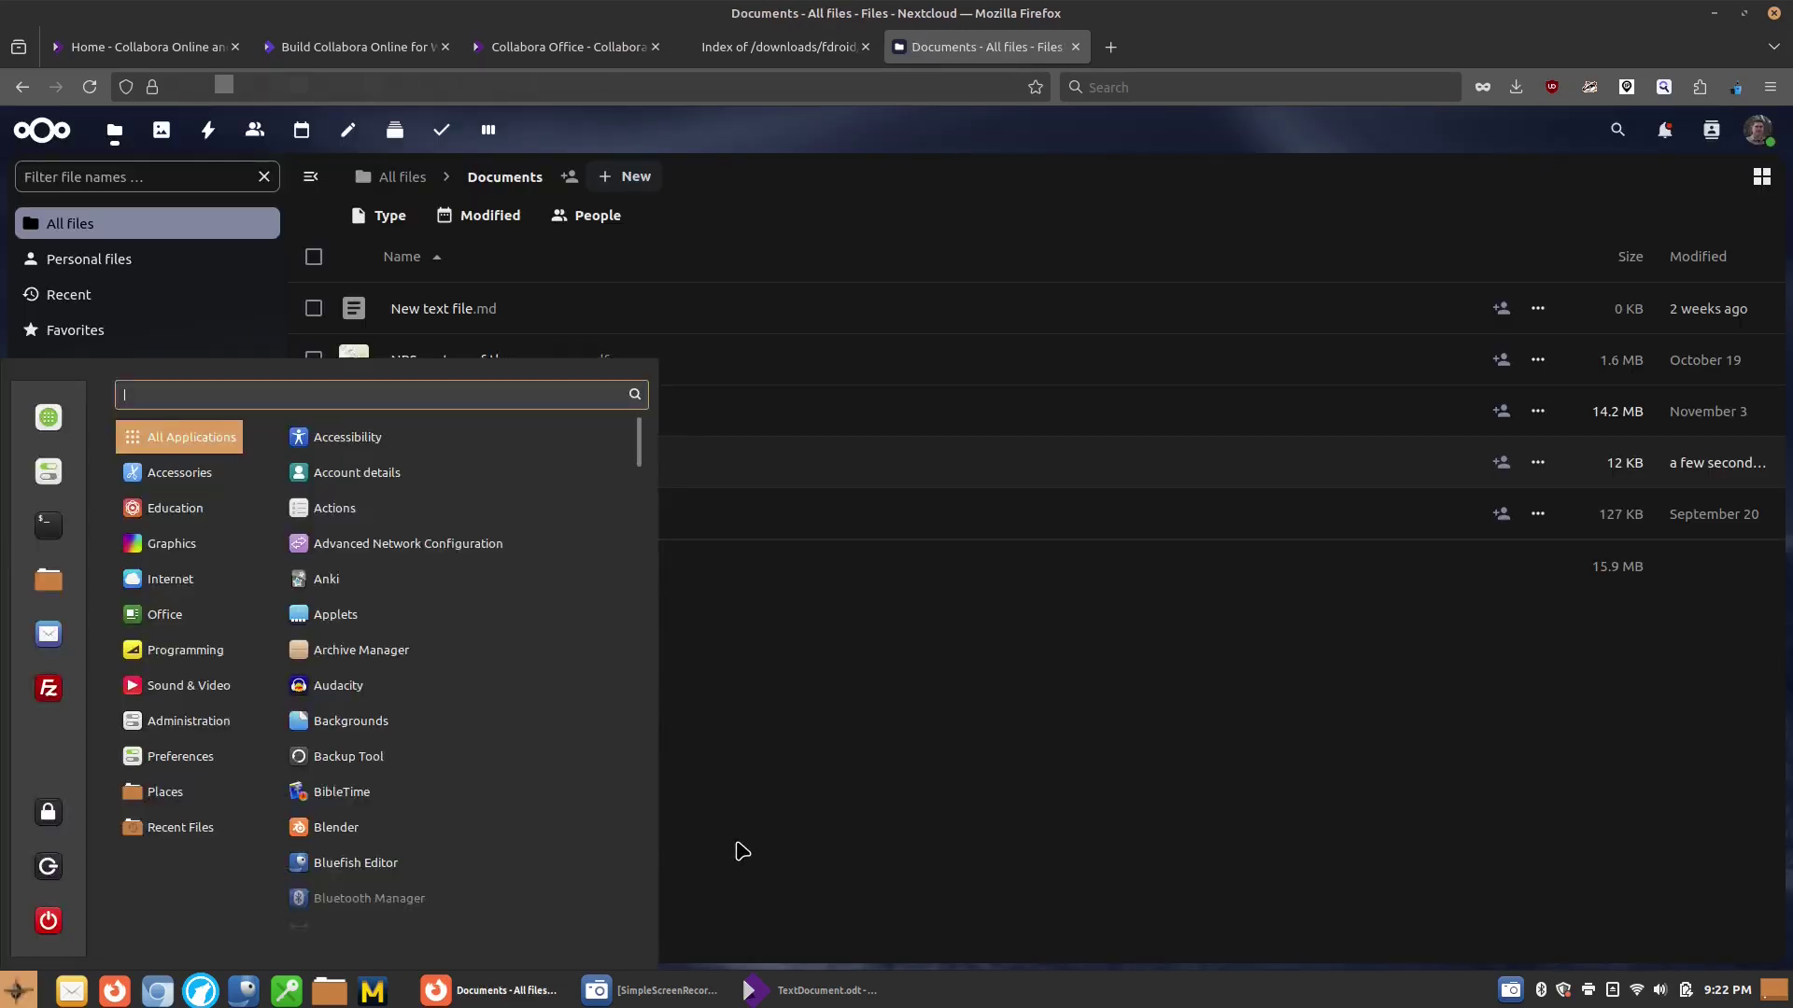
Step: Launch LibreOffice Writer and open Testing collabora.odt from the Nextcloud Documents folder
text(li)
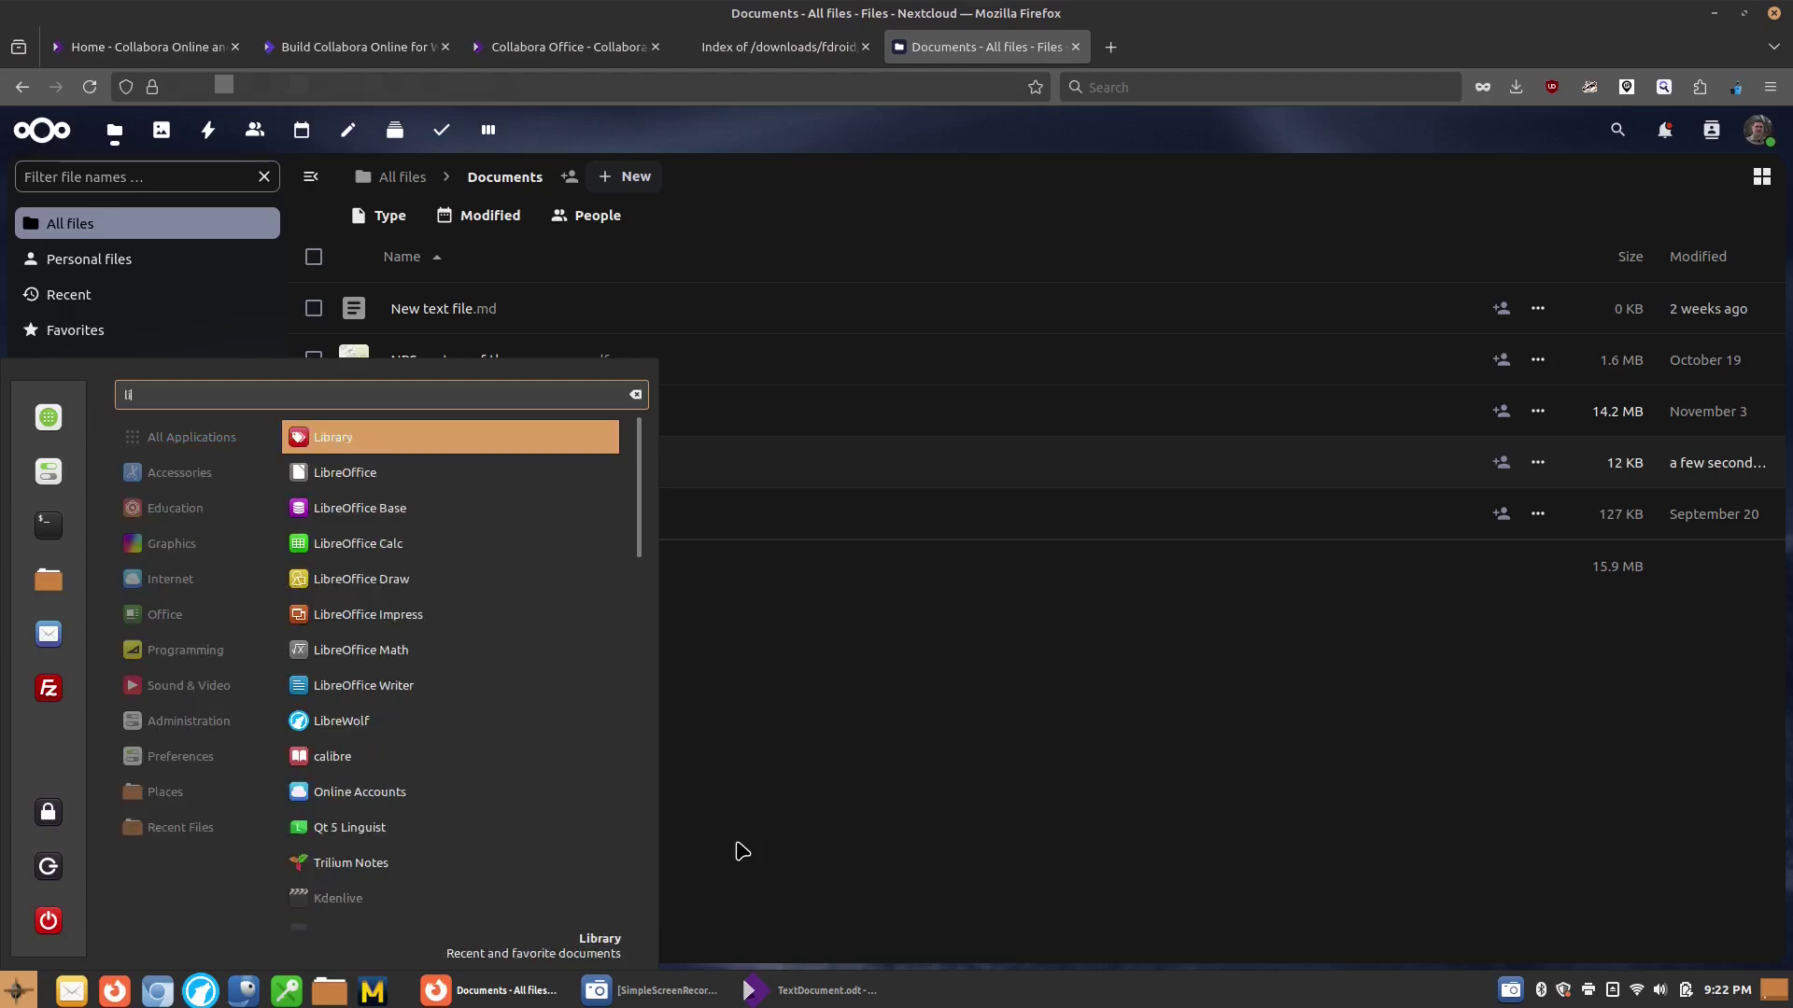
text(bre)
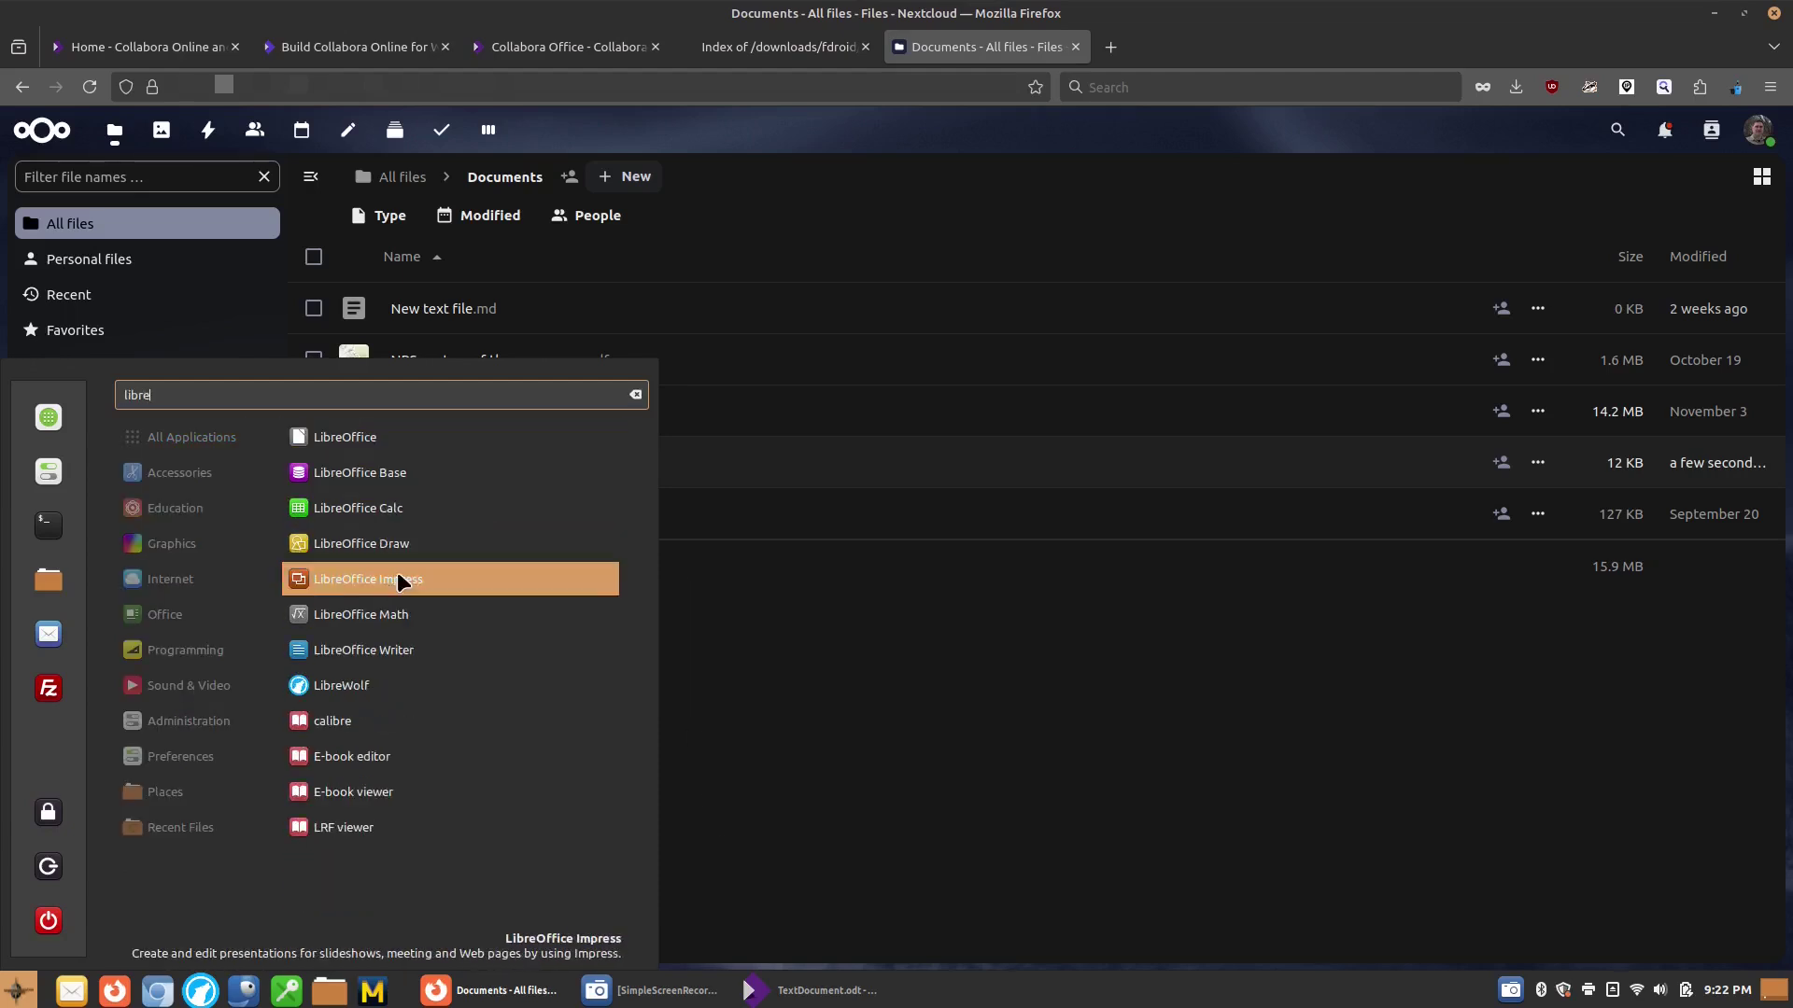
click(390, 652)
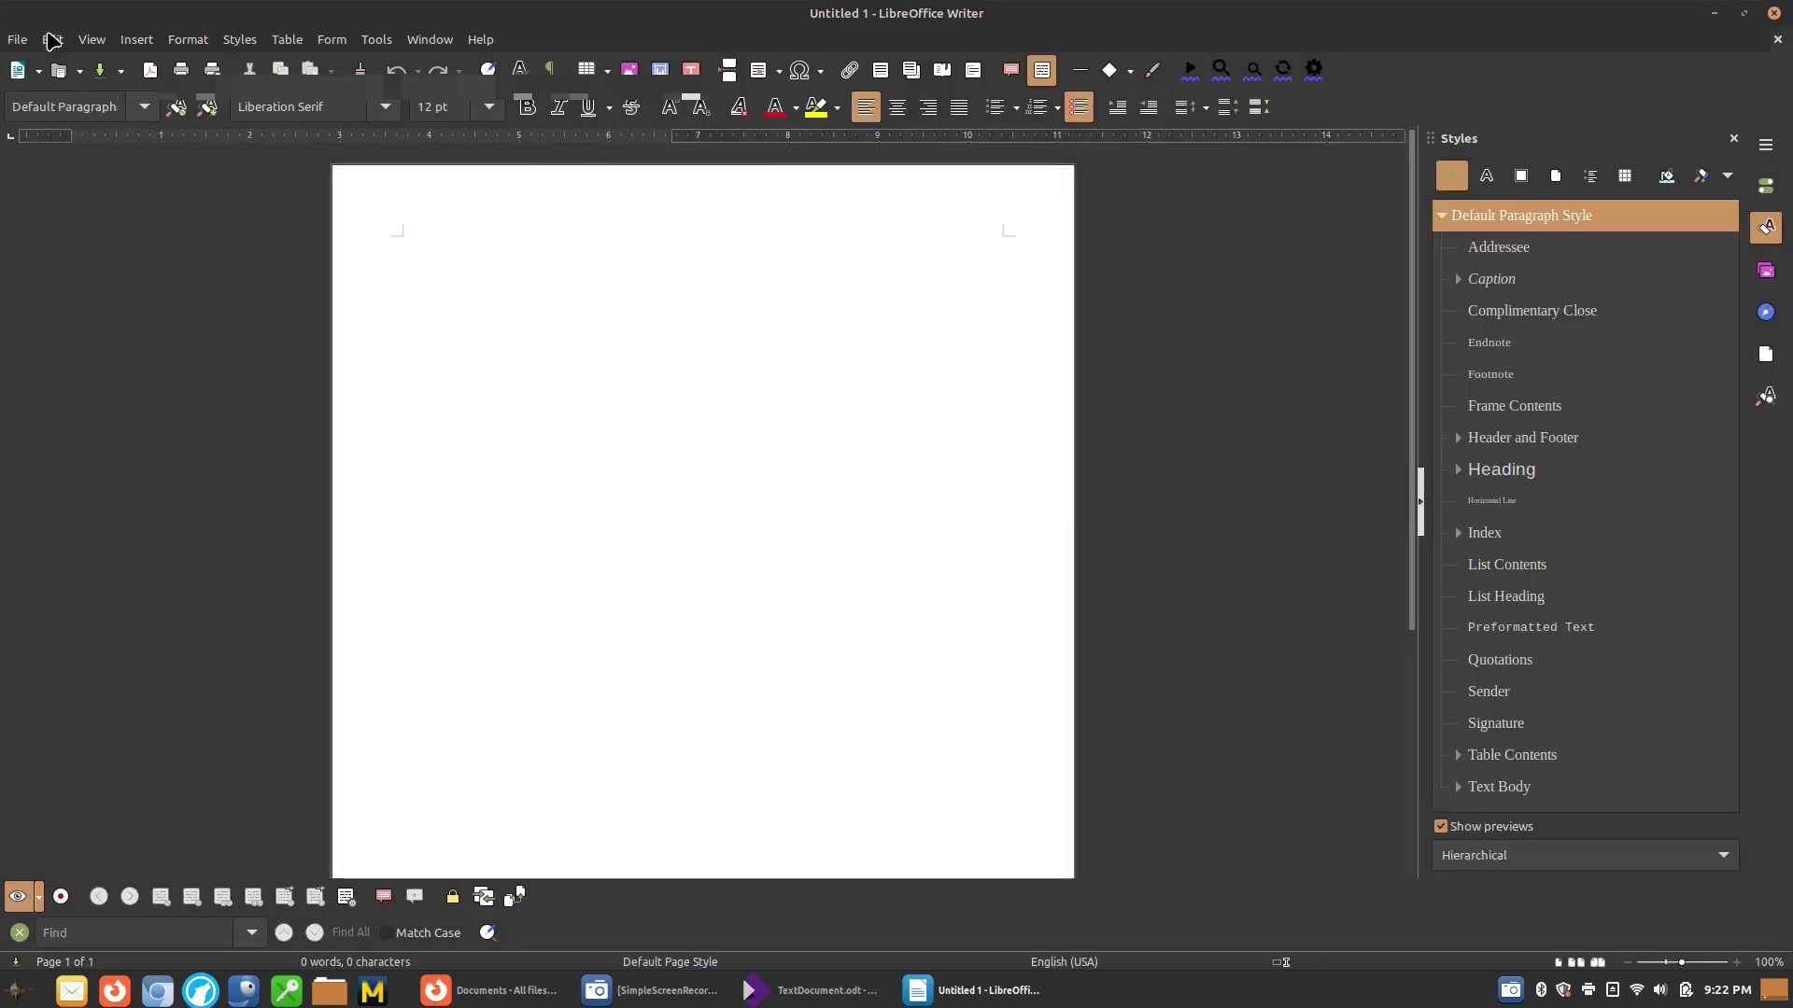
click(19, 41)
click(38, 88)
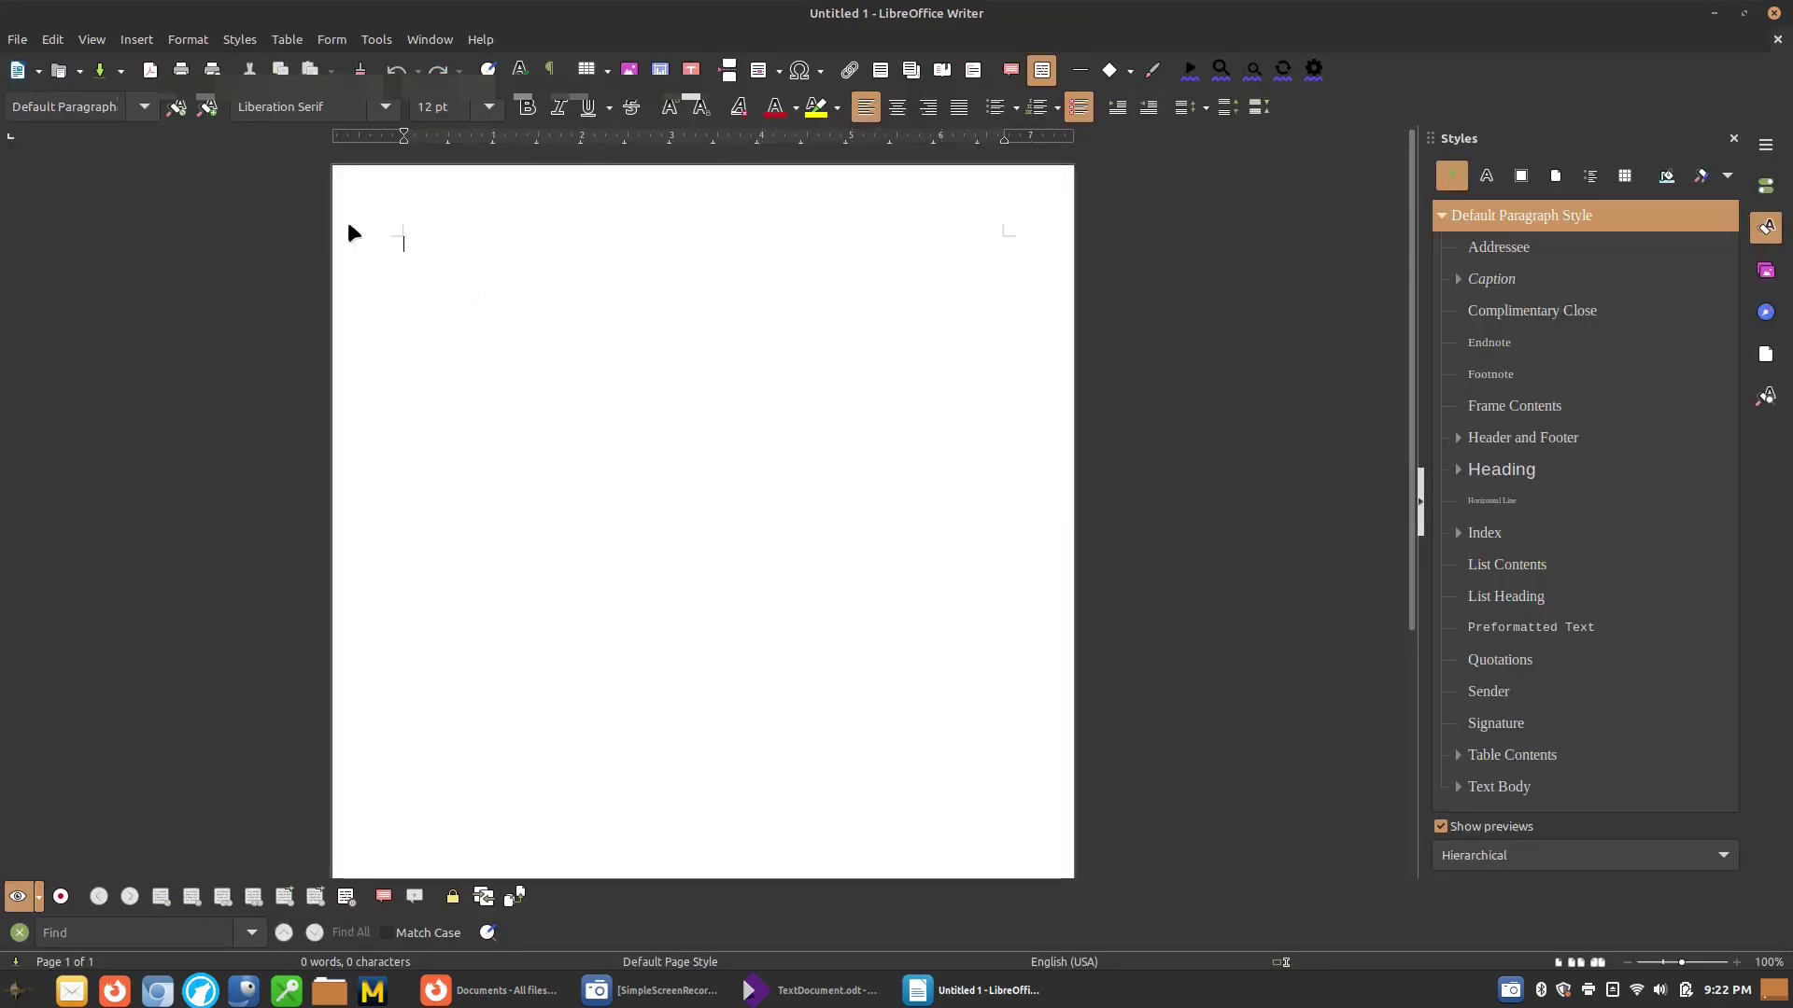
click(438, 436)
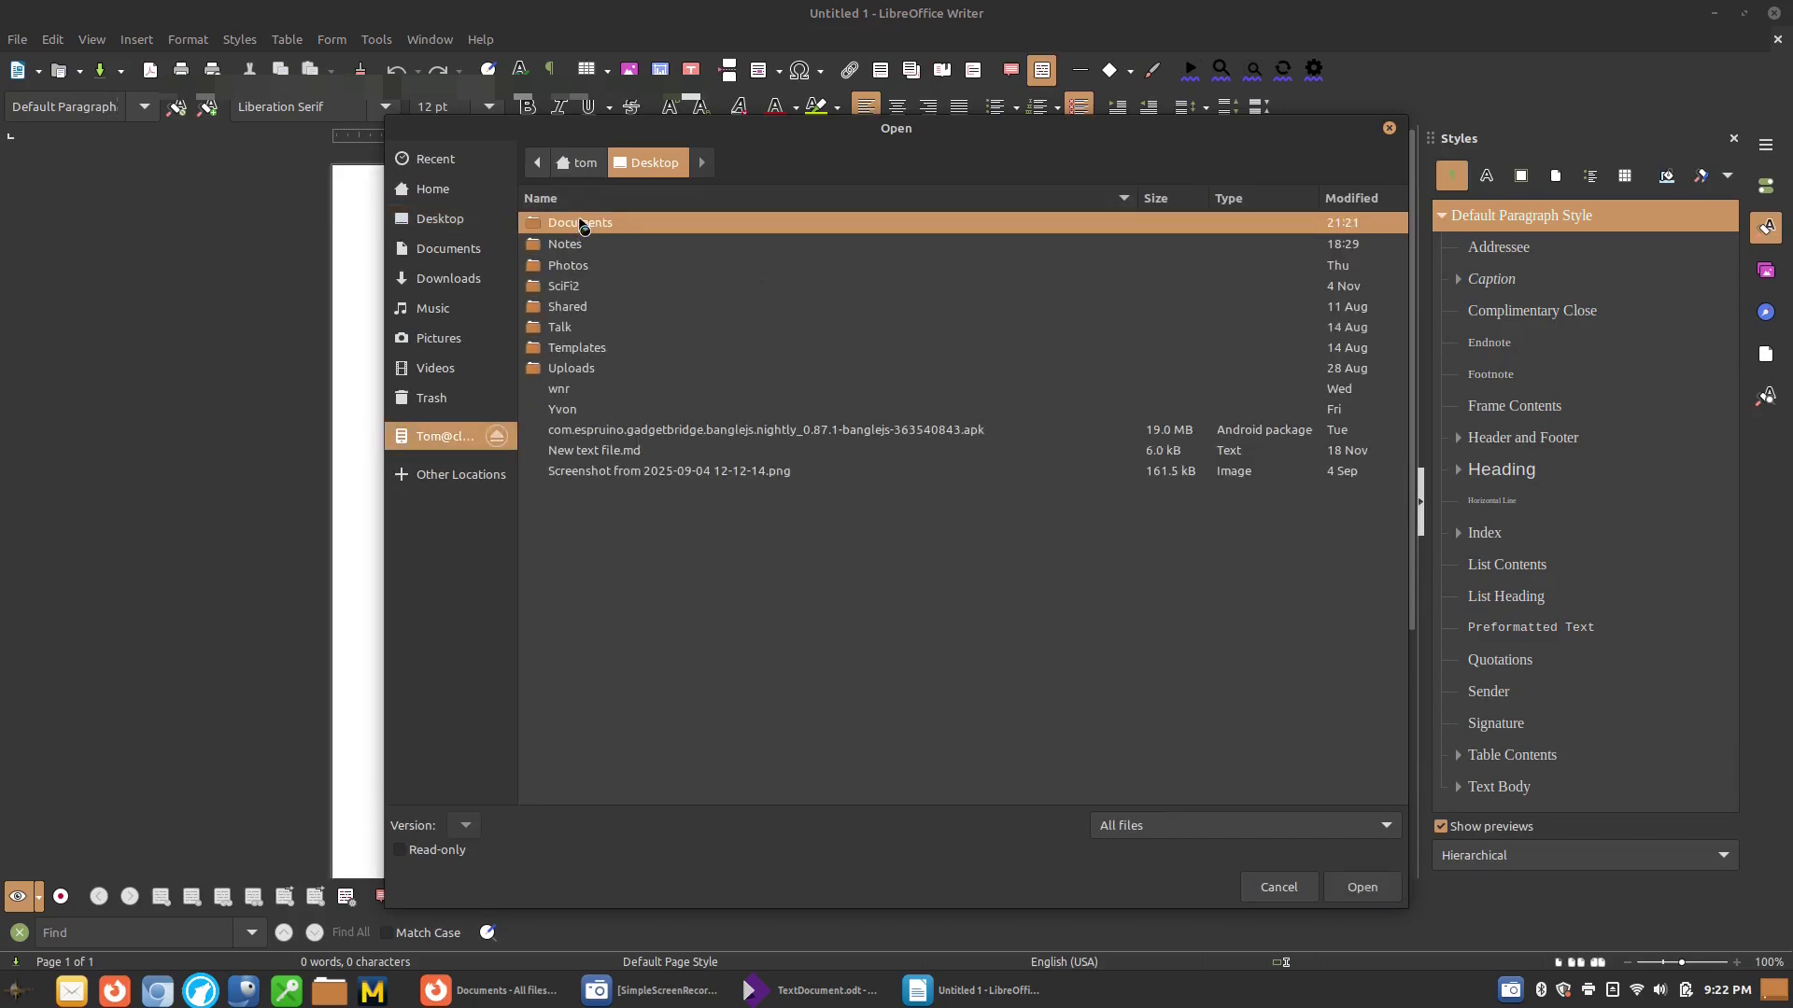
double_click(580, 223)
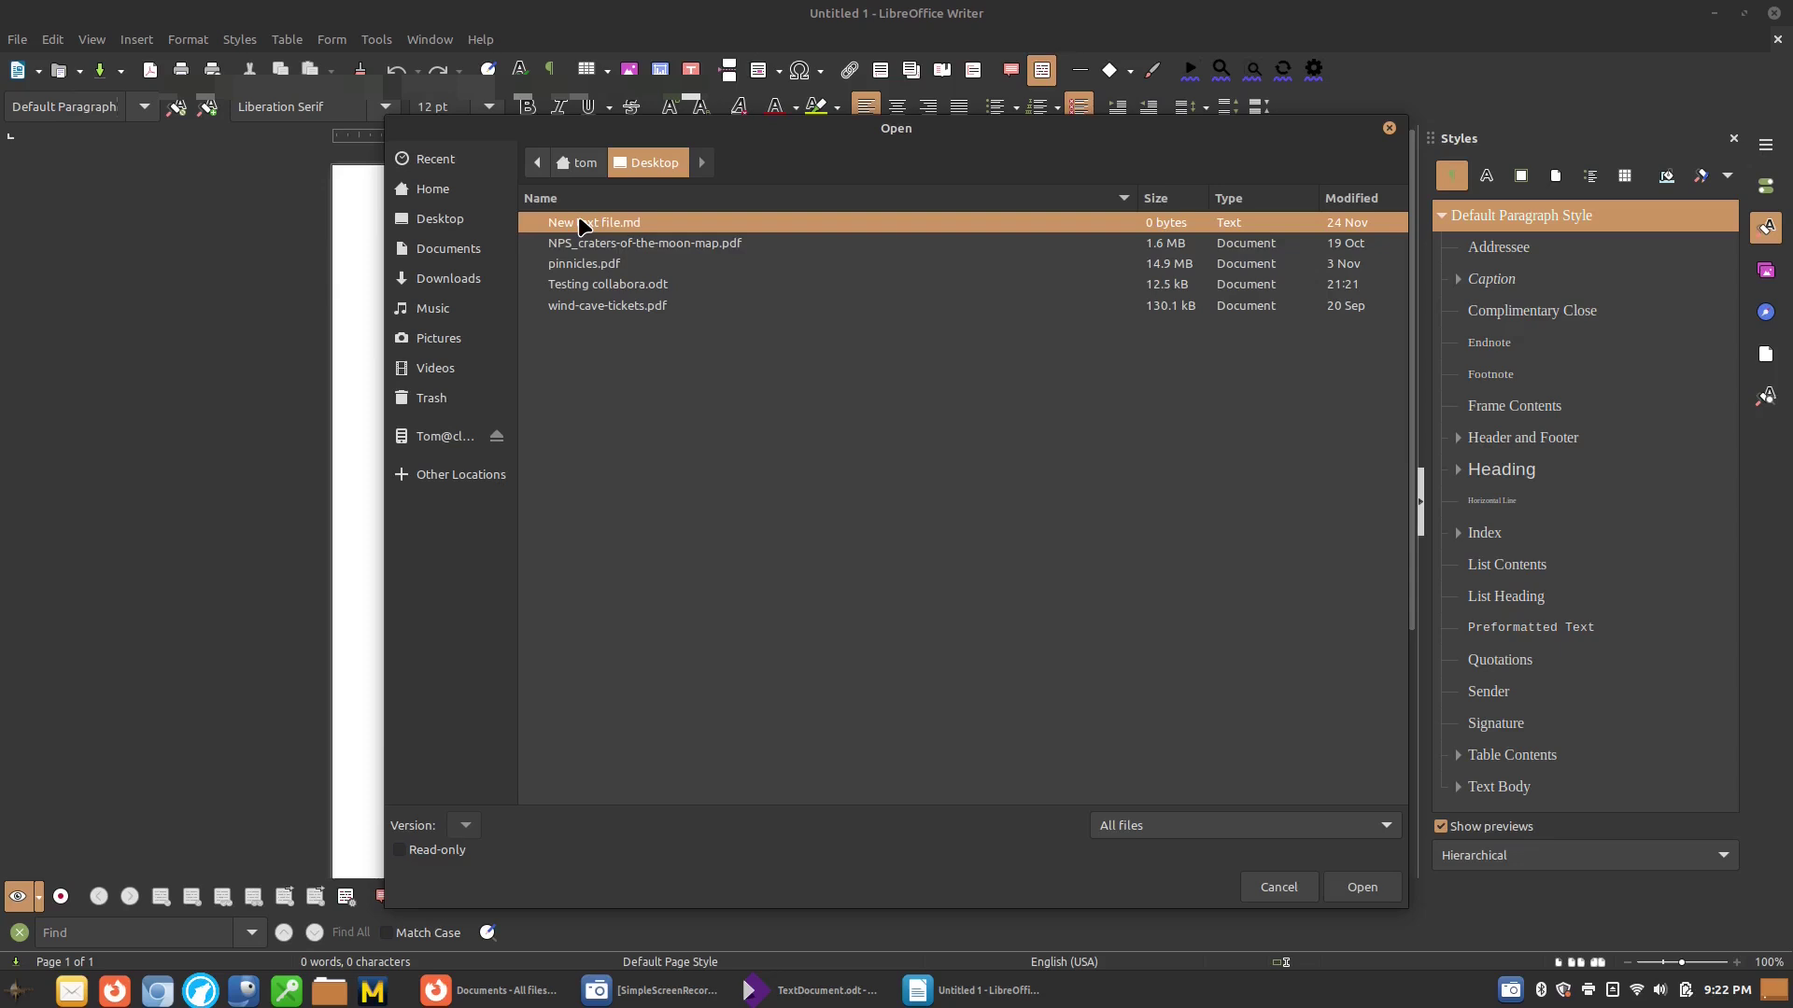
click(607, 284)
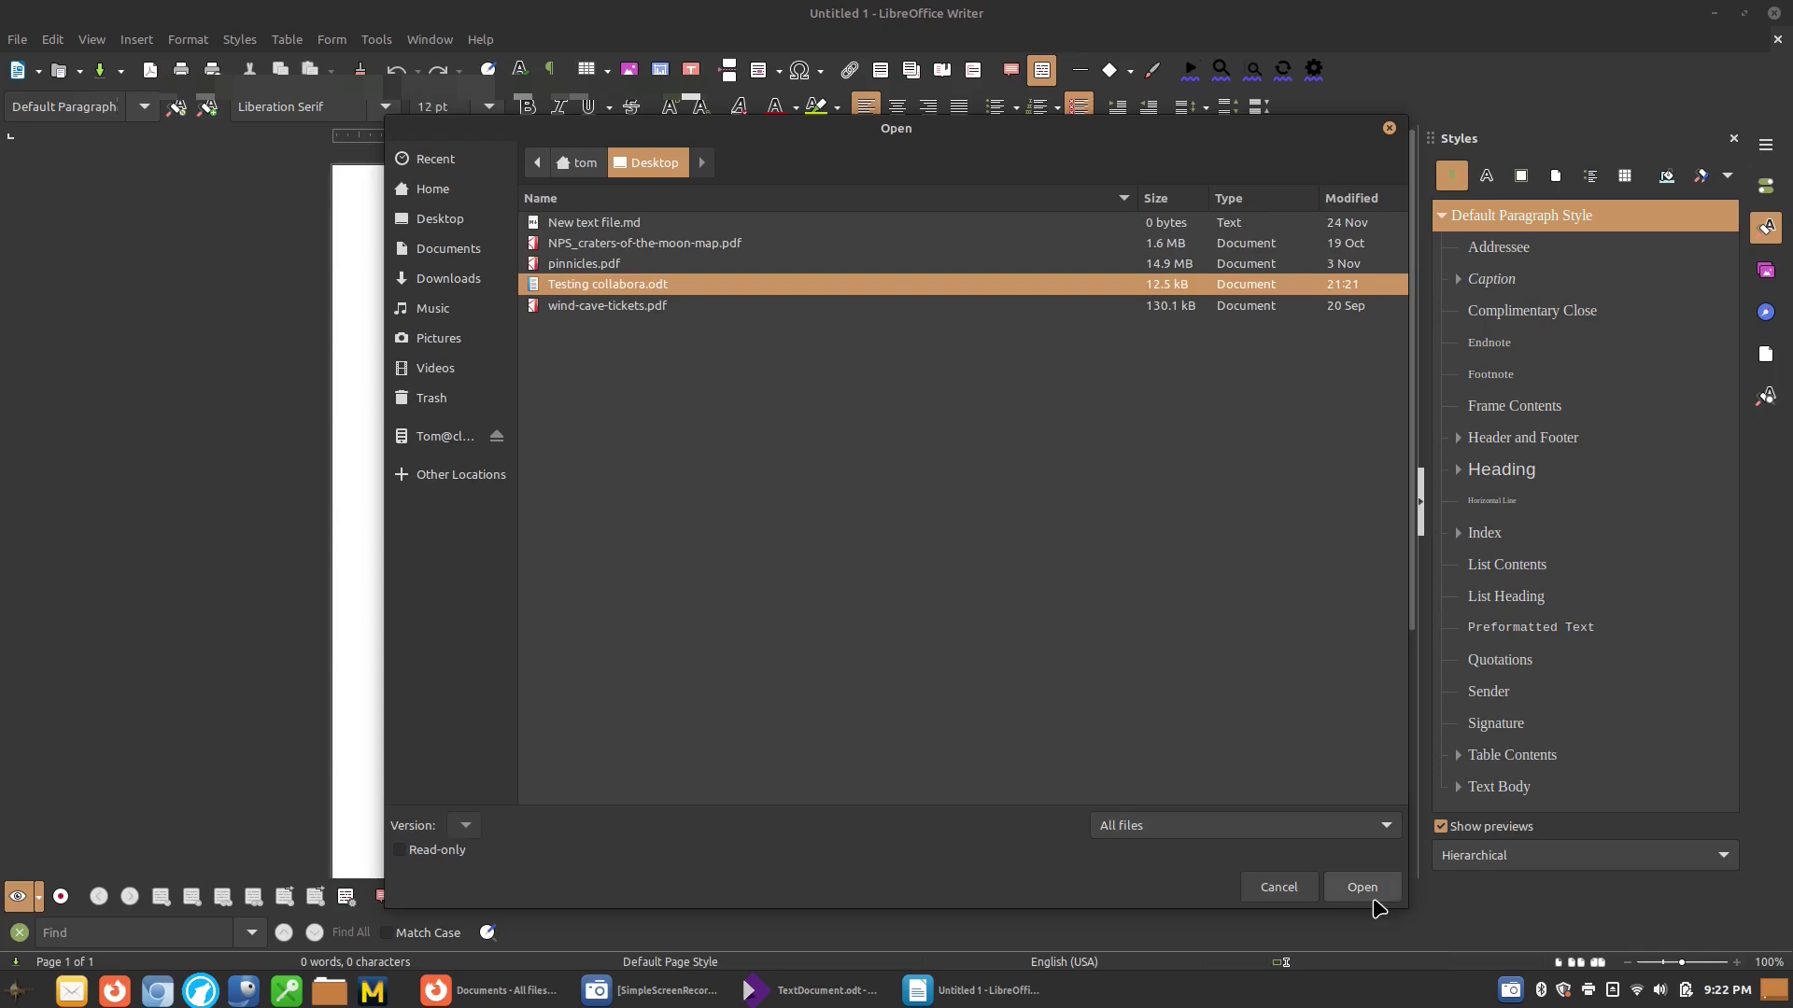
click(1371, 889)
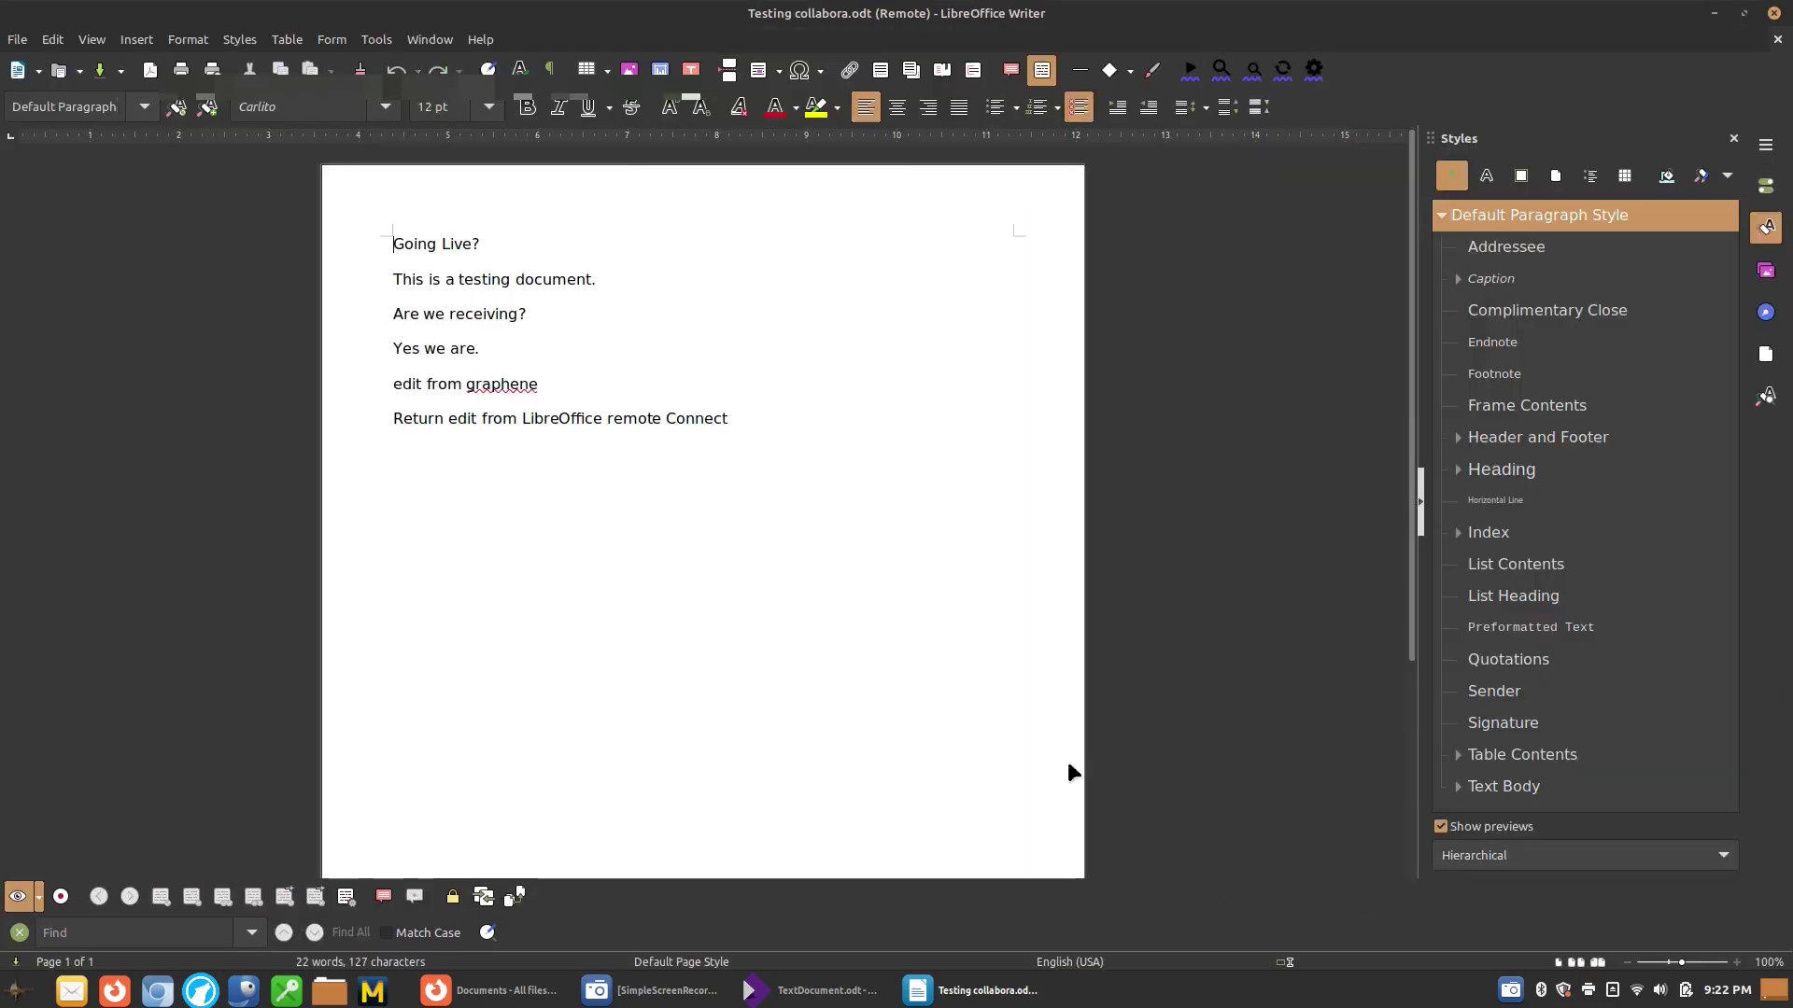
Step: Append the line 'Return edit from online accounts', save it to the server, and close Writer
click(751, 528)
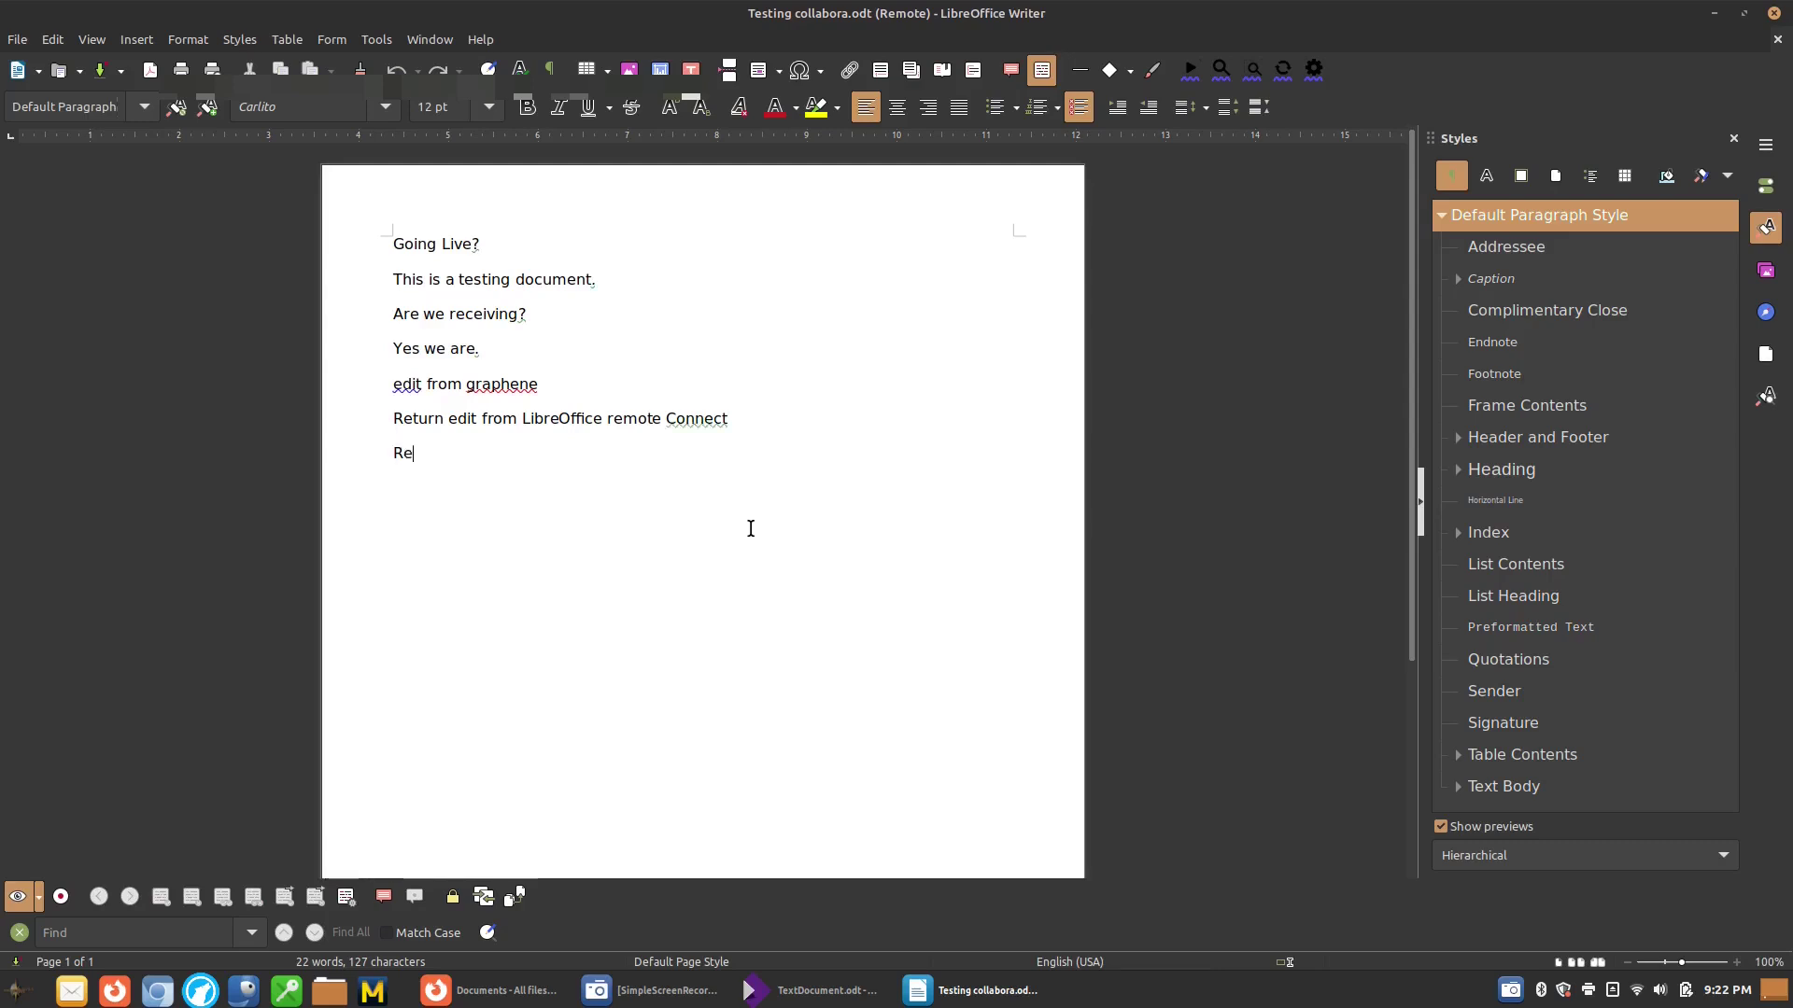
text(turn edits f)
key(BackSpace)
key(BackSpace)
key(BackSpace)
text(from online accounts)
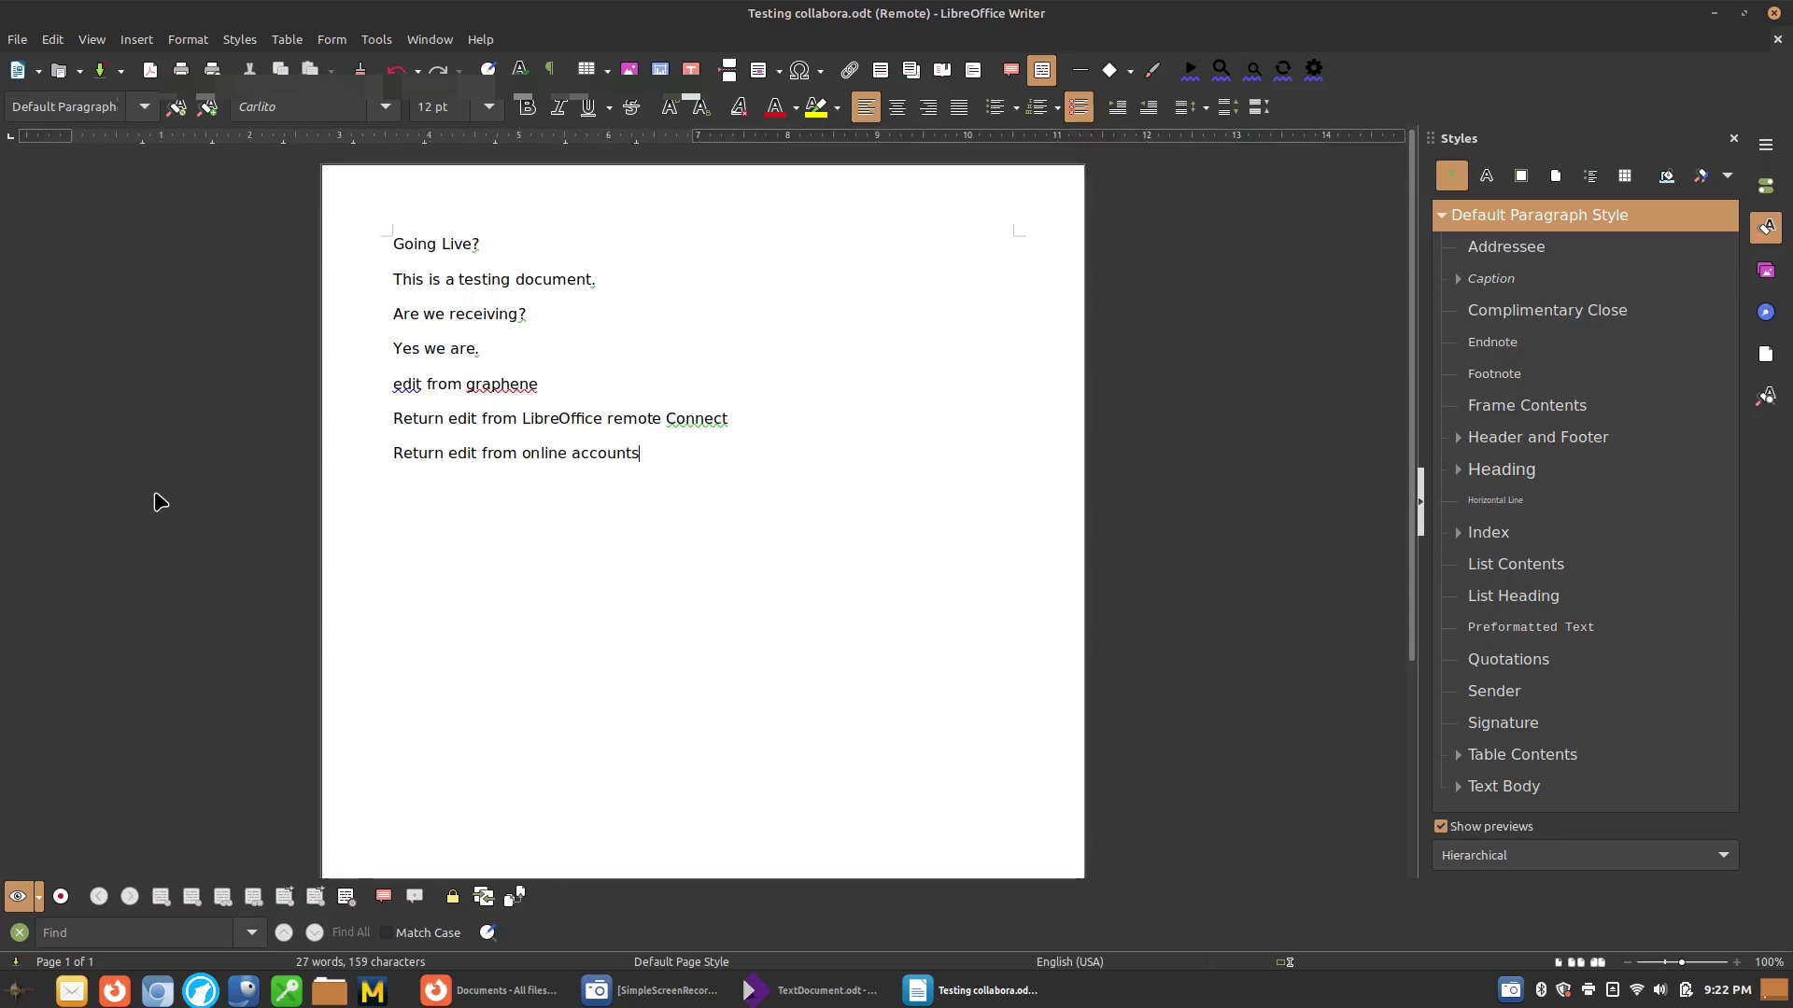
click(100, 70)
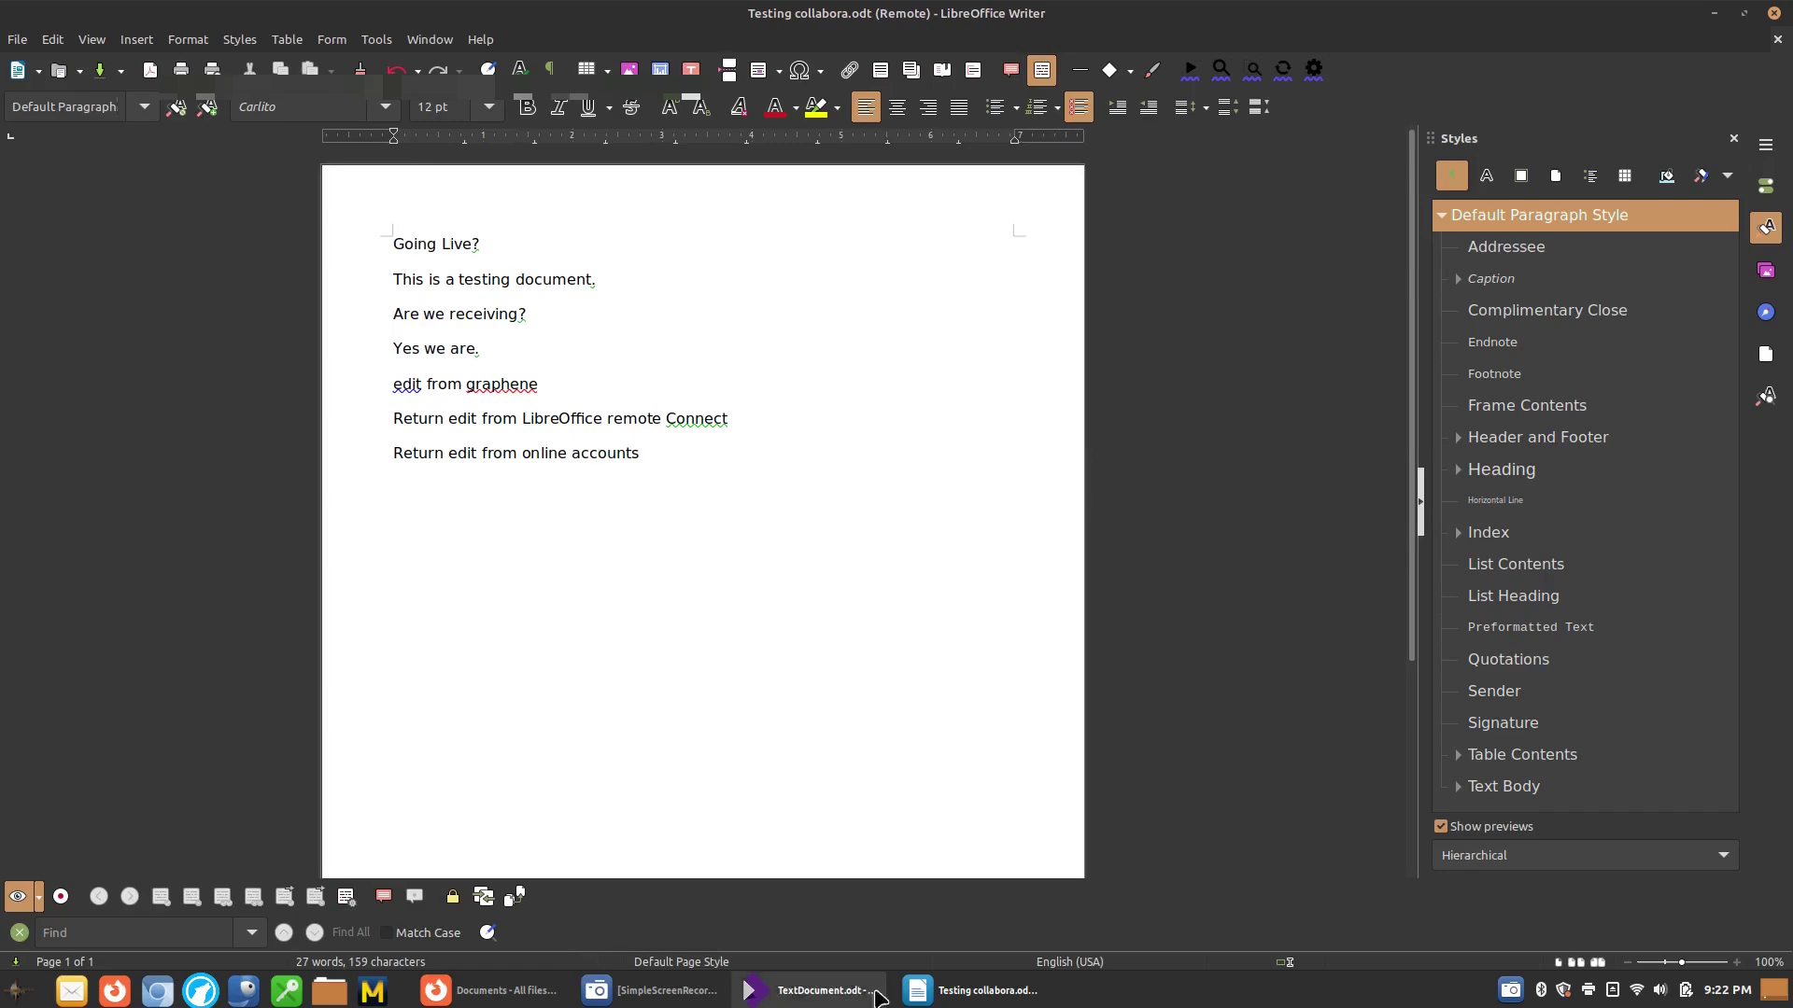
click(1773, 13)
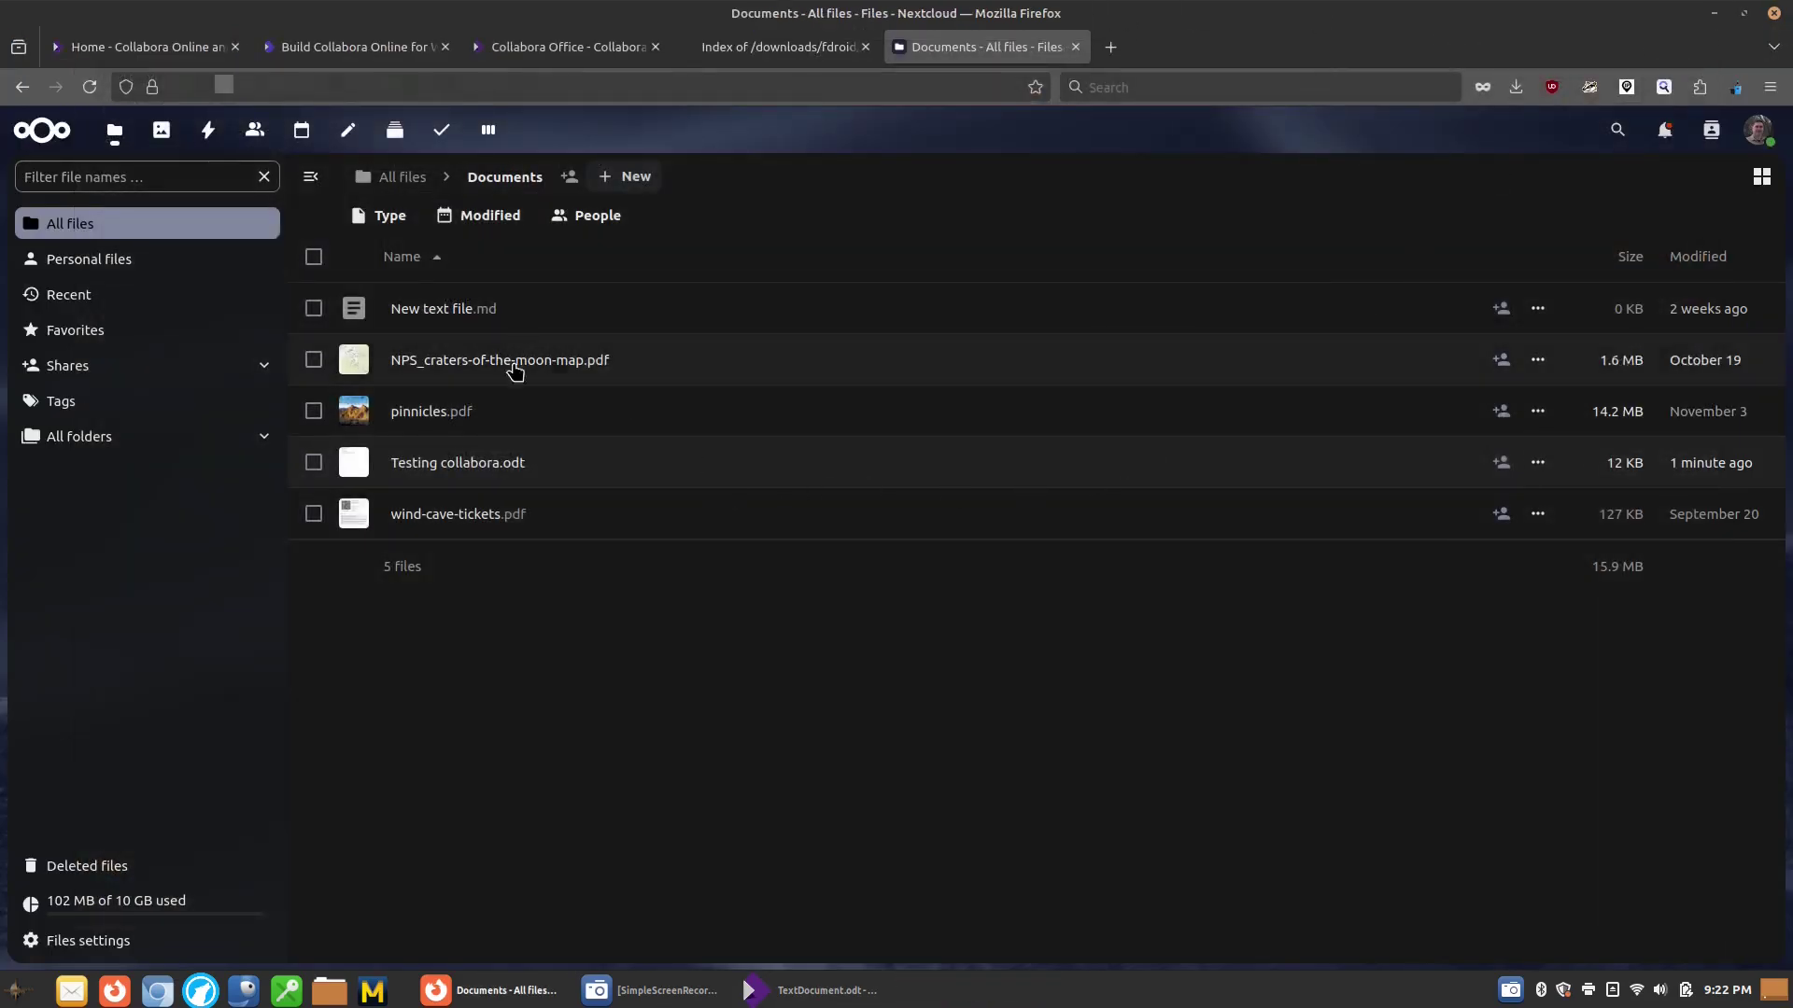
Step: Reopen Testing collabora.odt in Collabora Online and highlight the new 'Return edit from online accounts' line
click(478, 464)
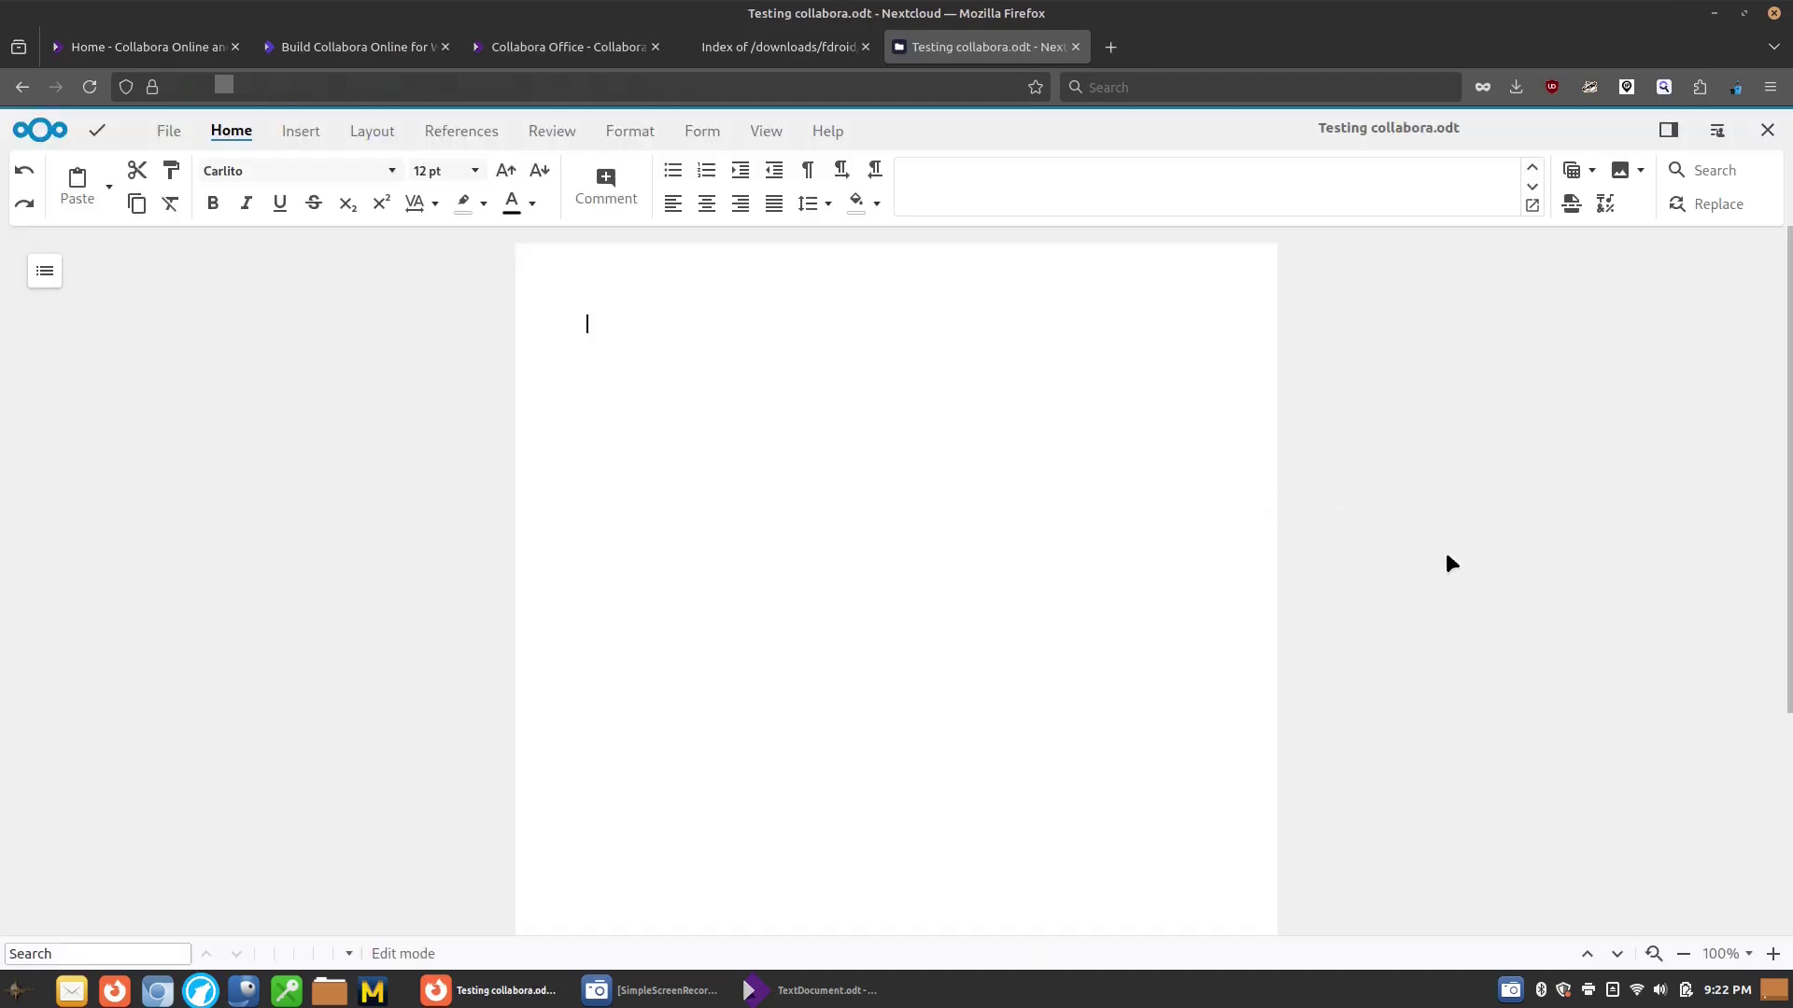
drag(458, 542, 805, 738)
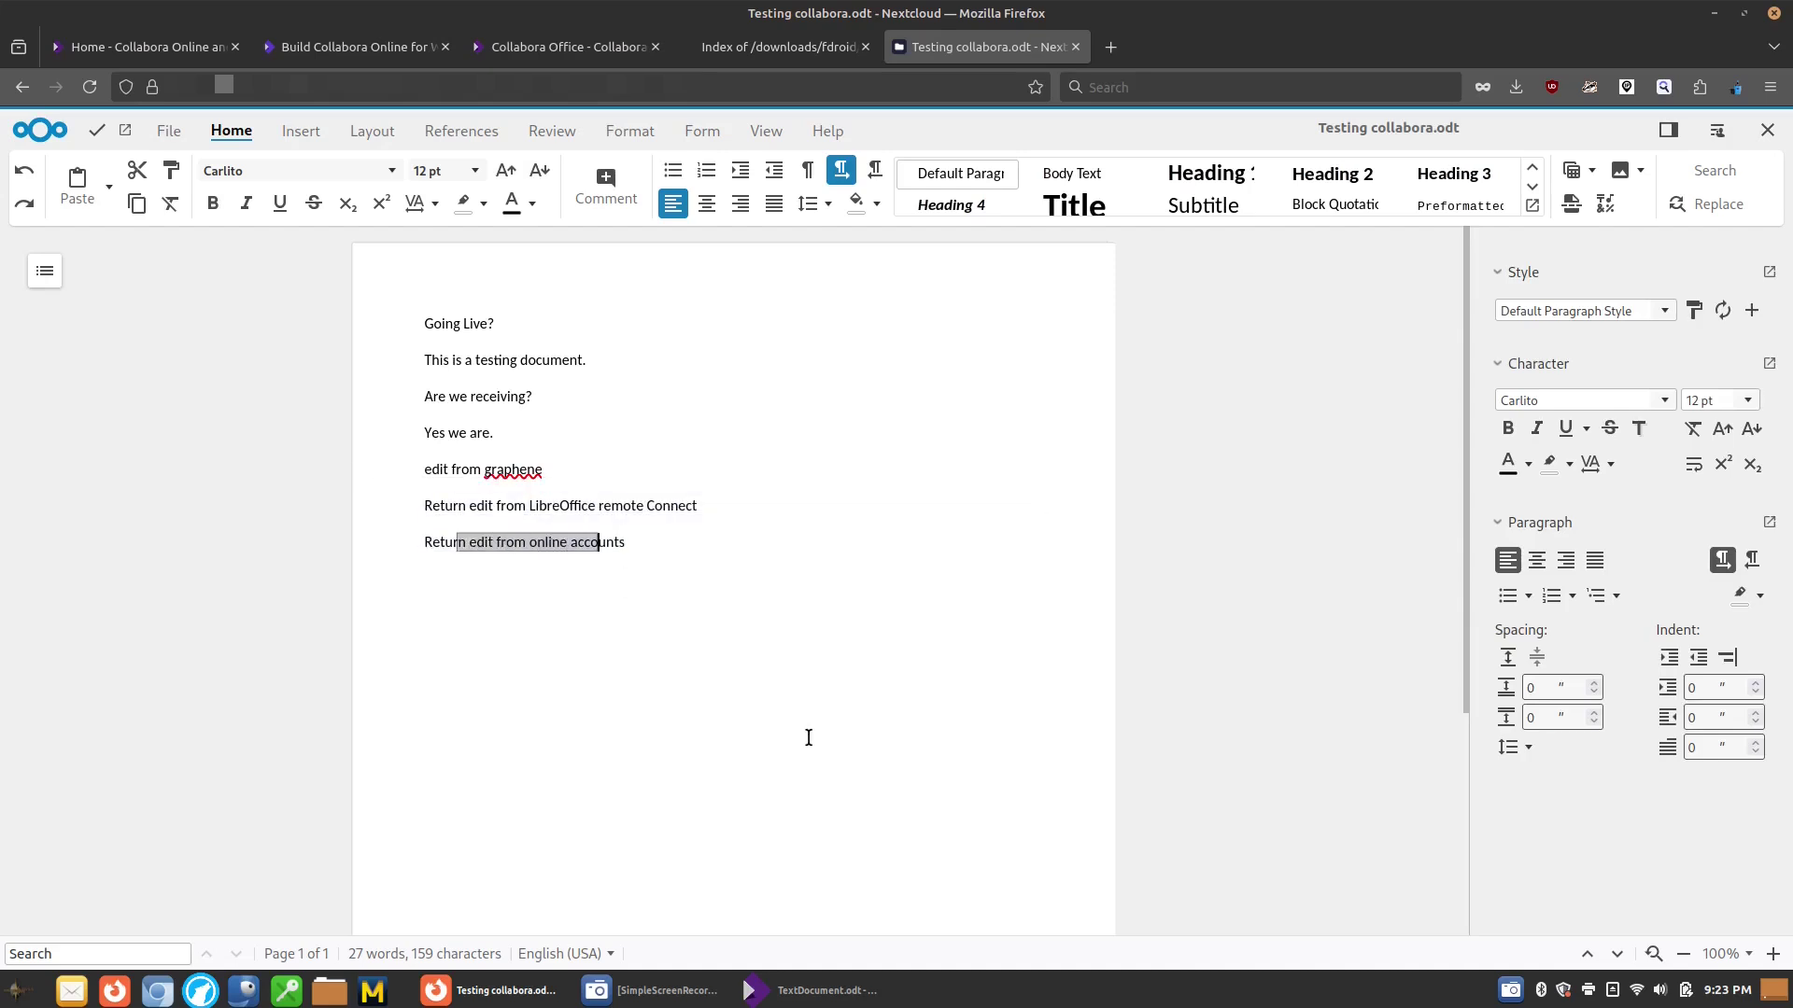
click(804, 737)
key(super)
Step: Launch GNOME Online Accounts and view the Nextcloud account's details
text(ok)
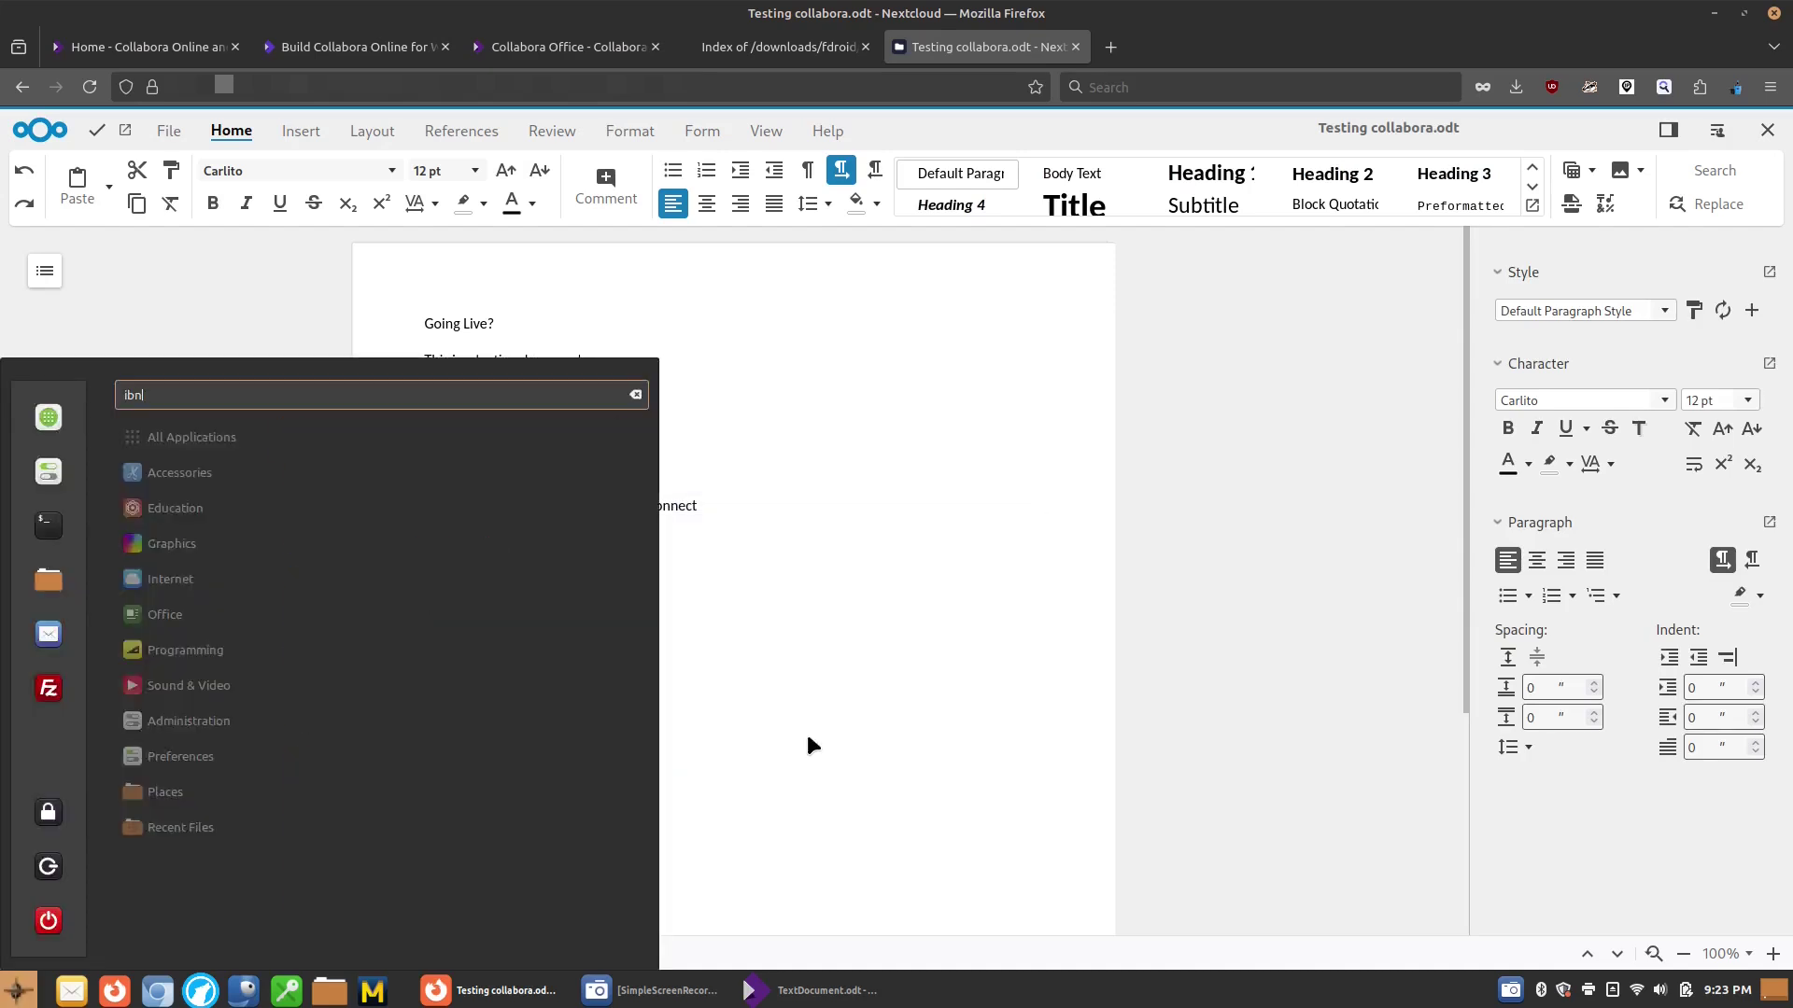
key(BackSpace)
key(BackSpace)
text(onli)
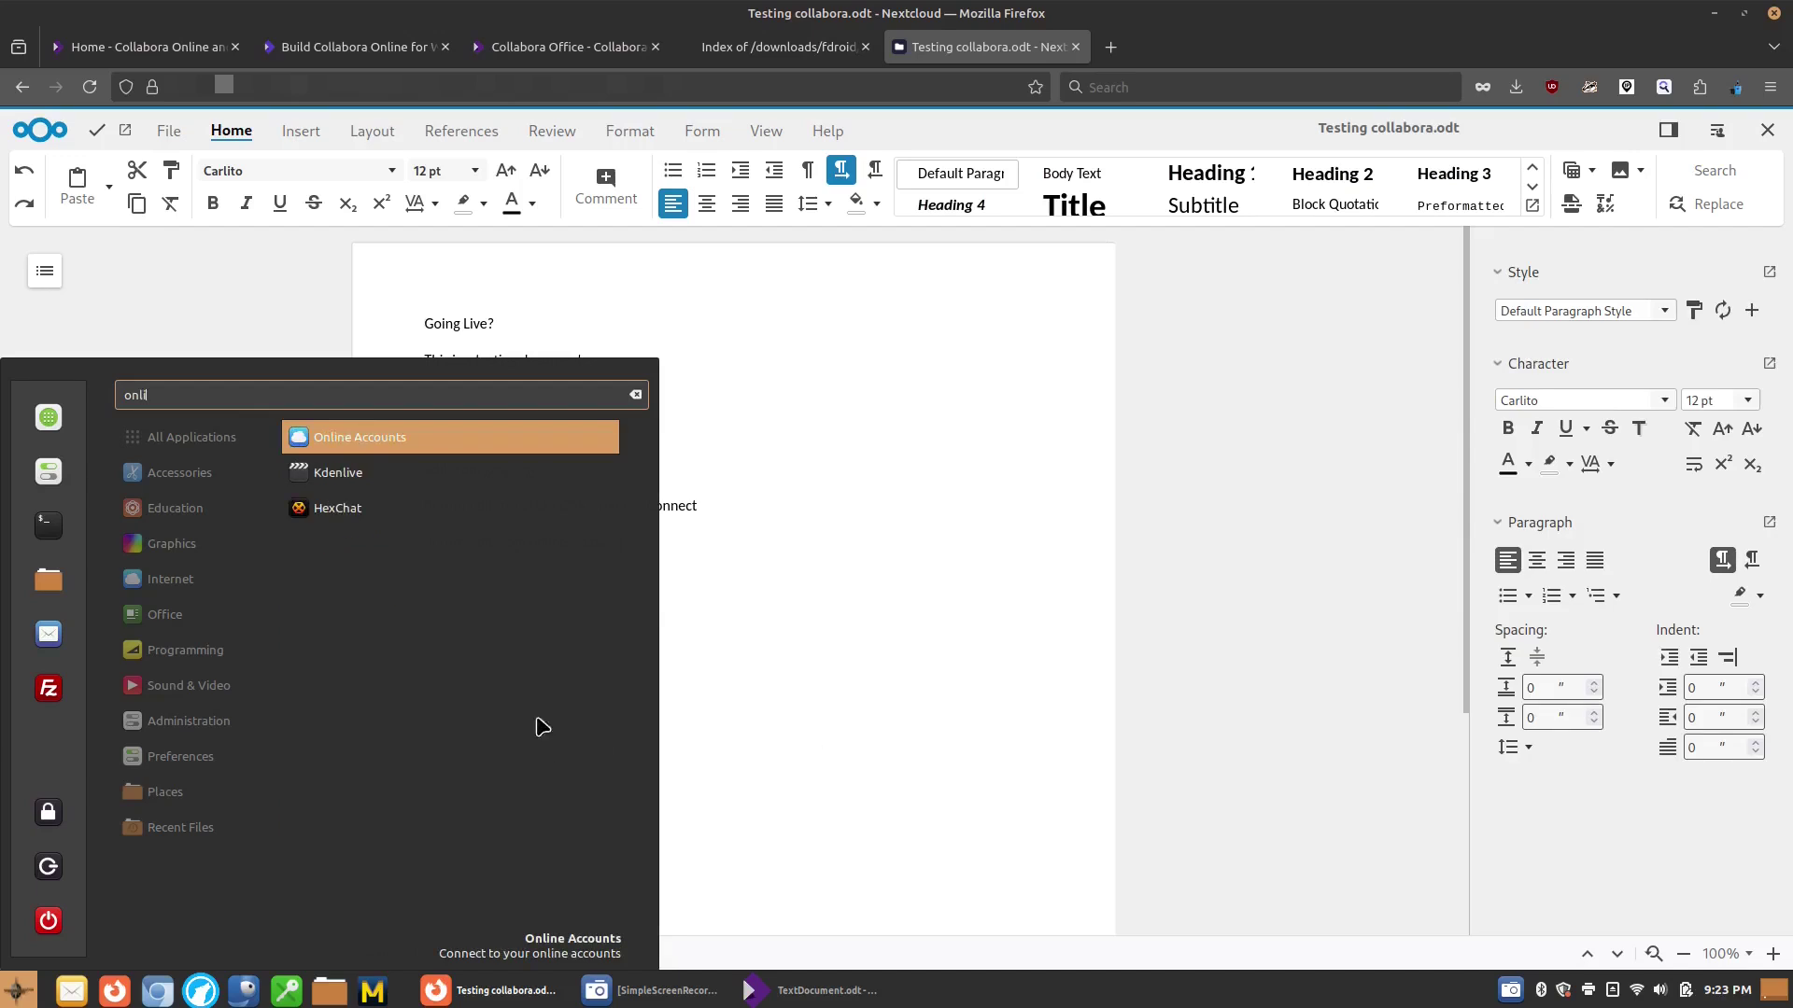
click(416, 439)
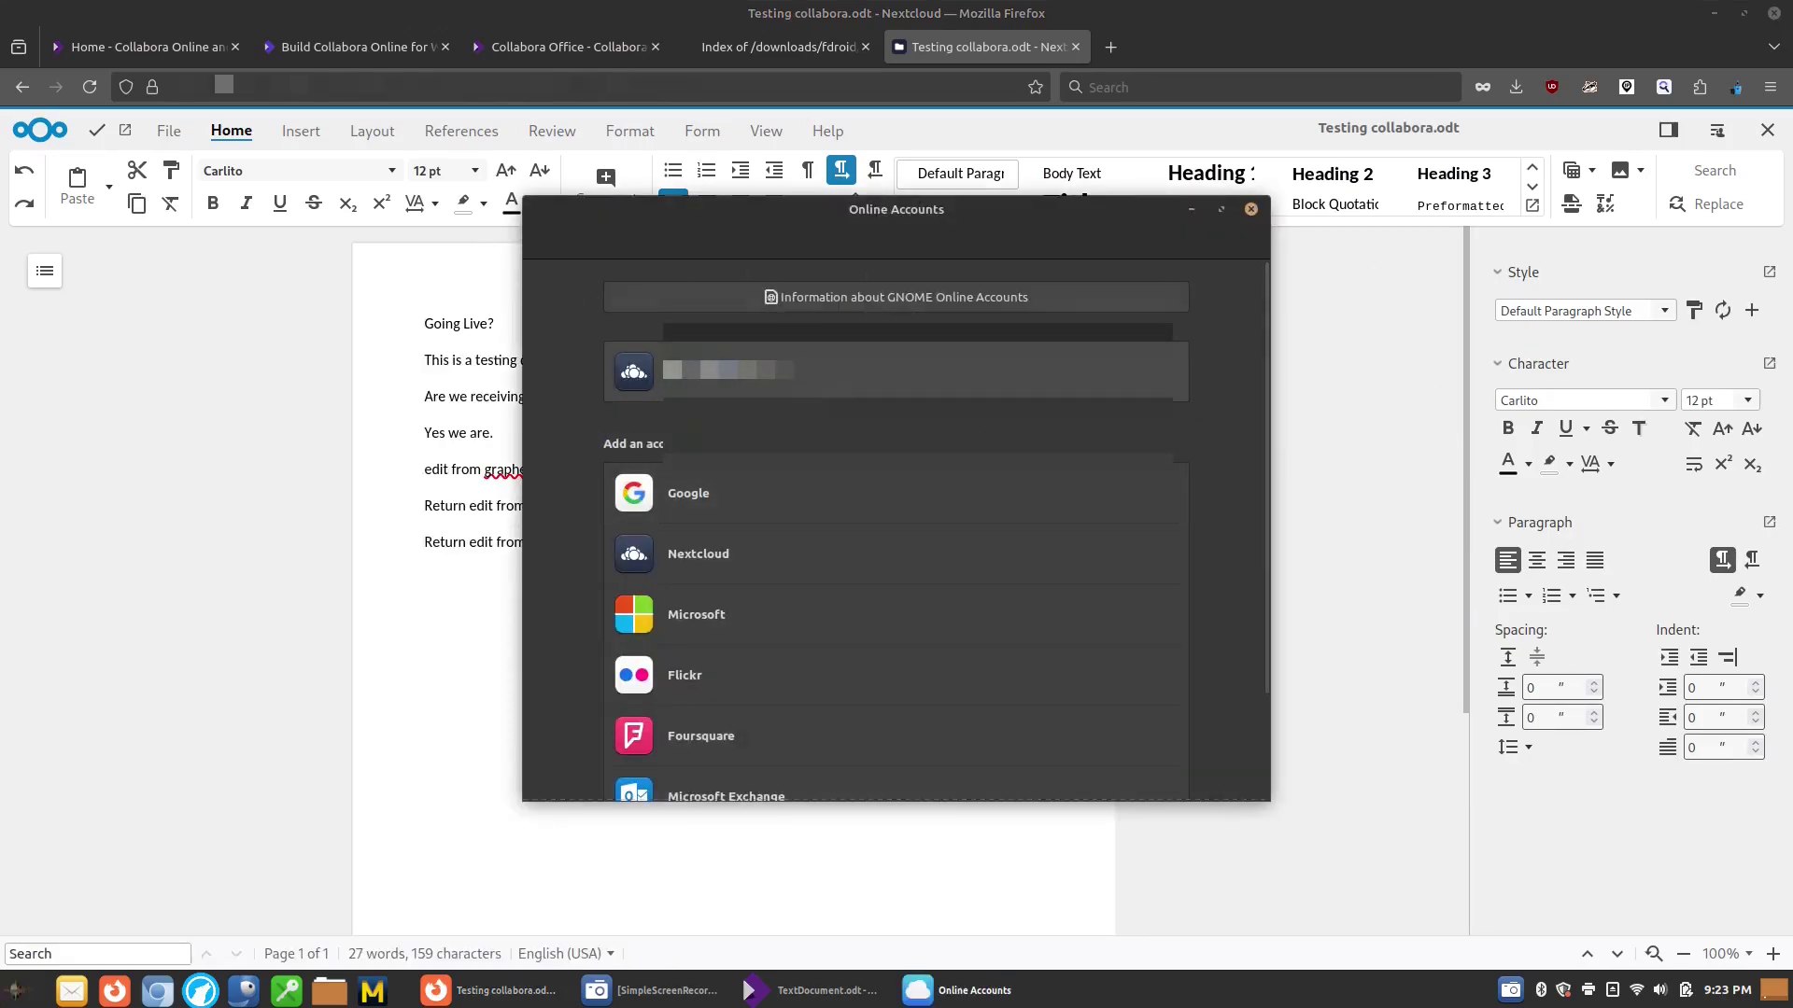
click(887, 372)
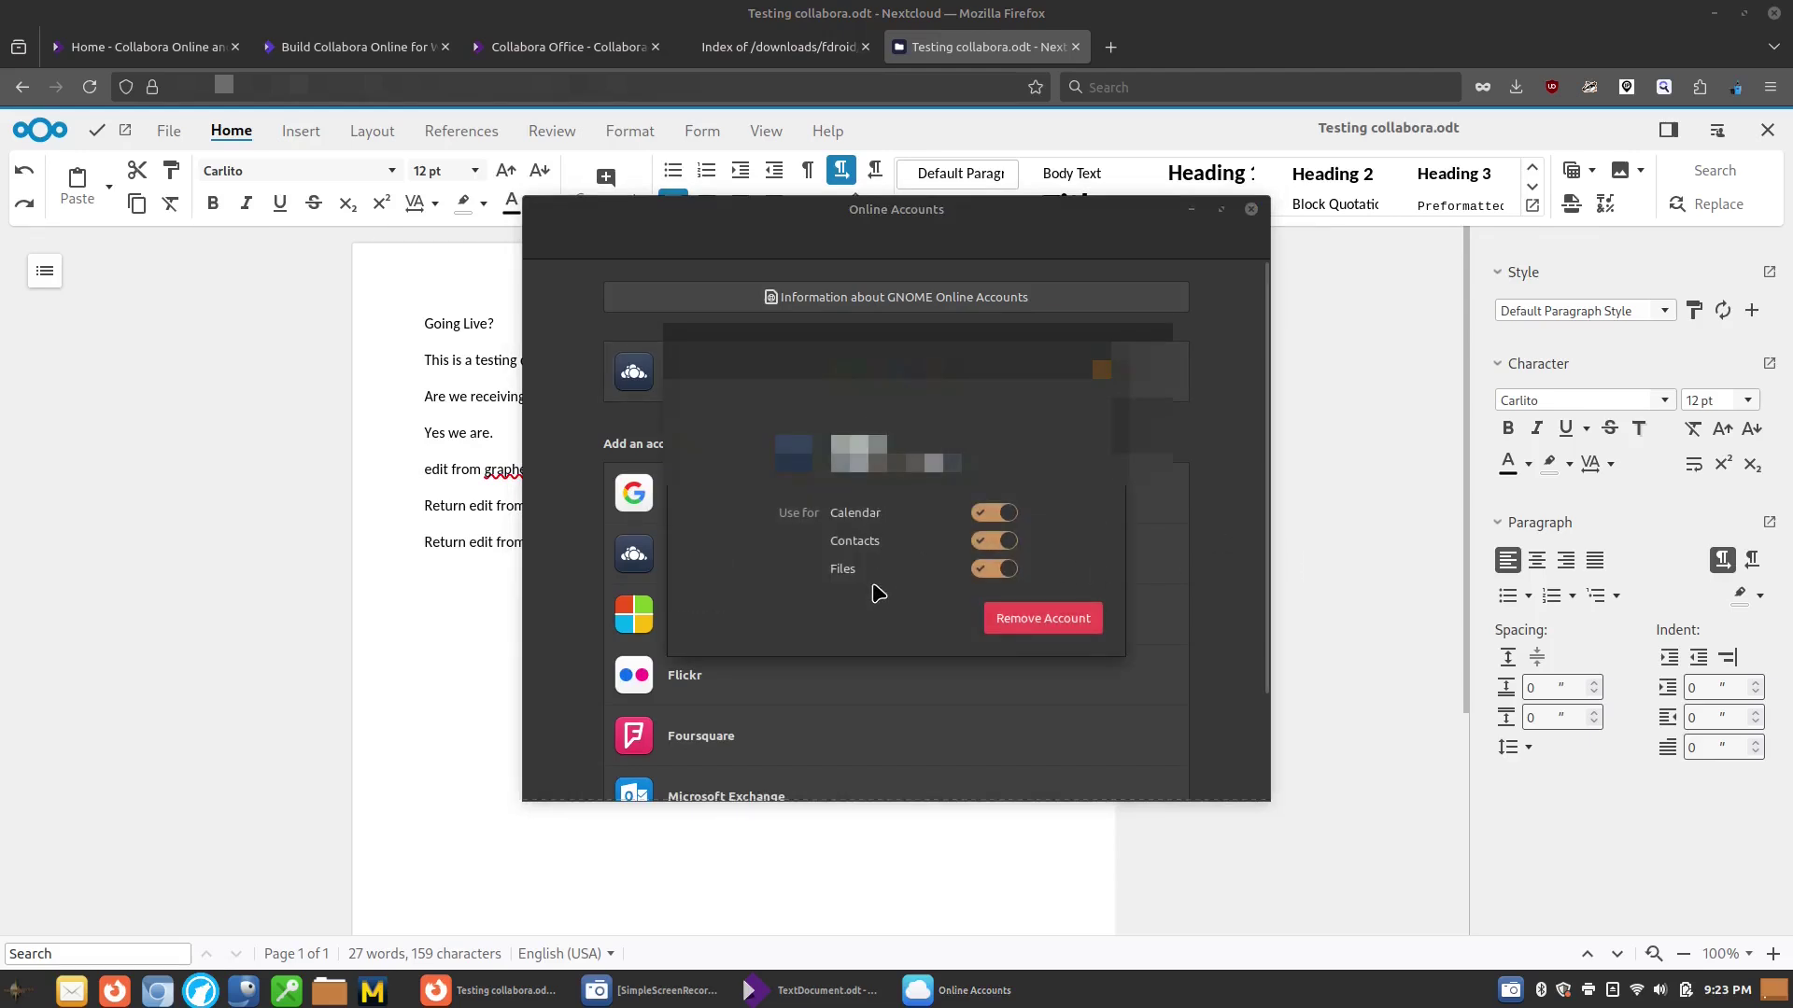
Step: Close Online Accounts and the Collabora document, returning to the Documents folder
key(Escape)
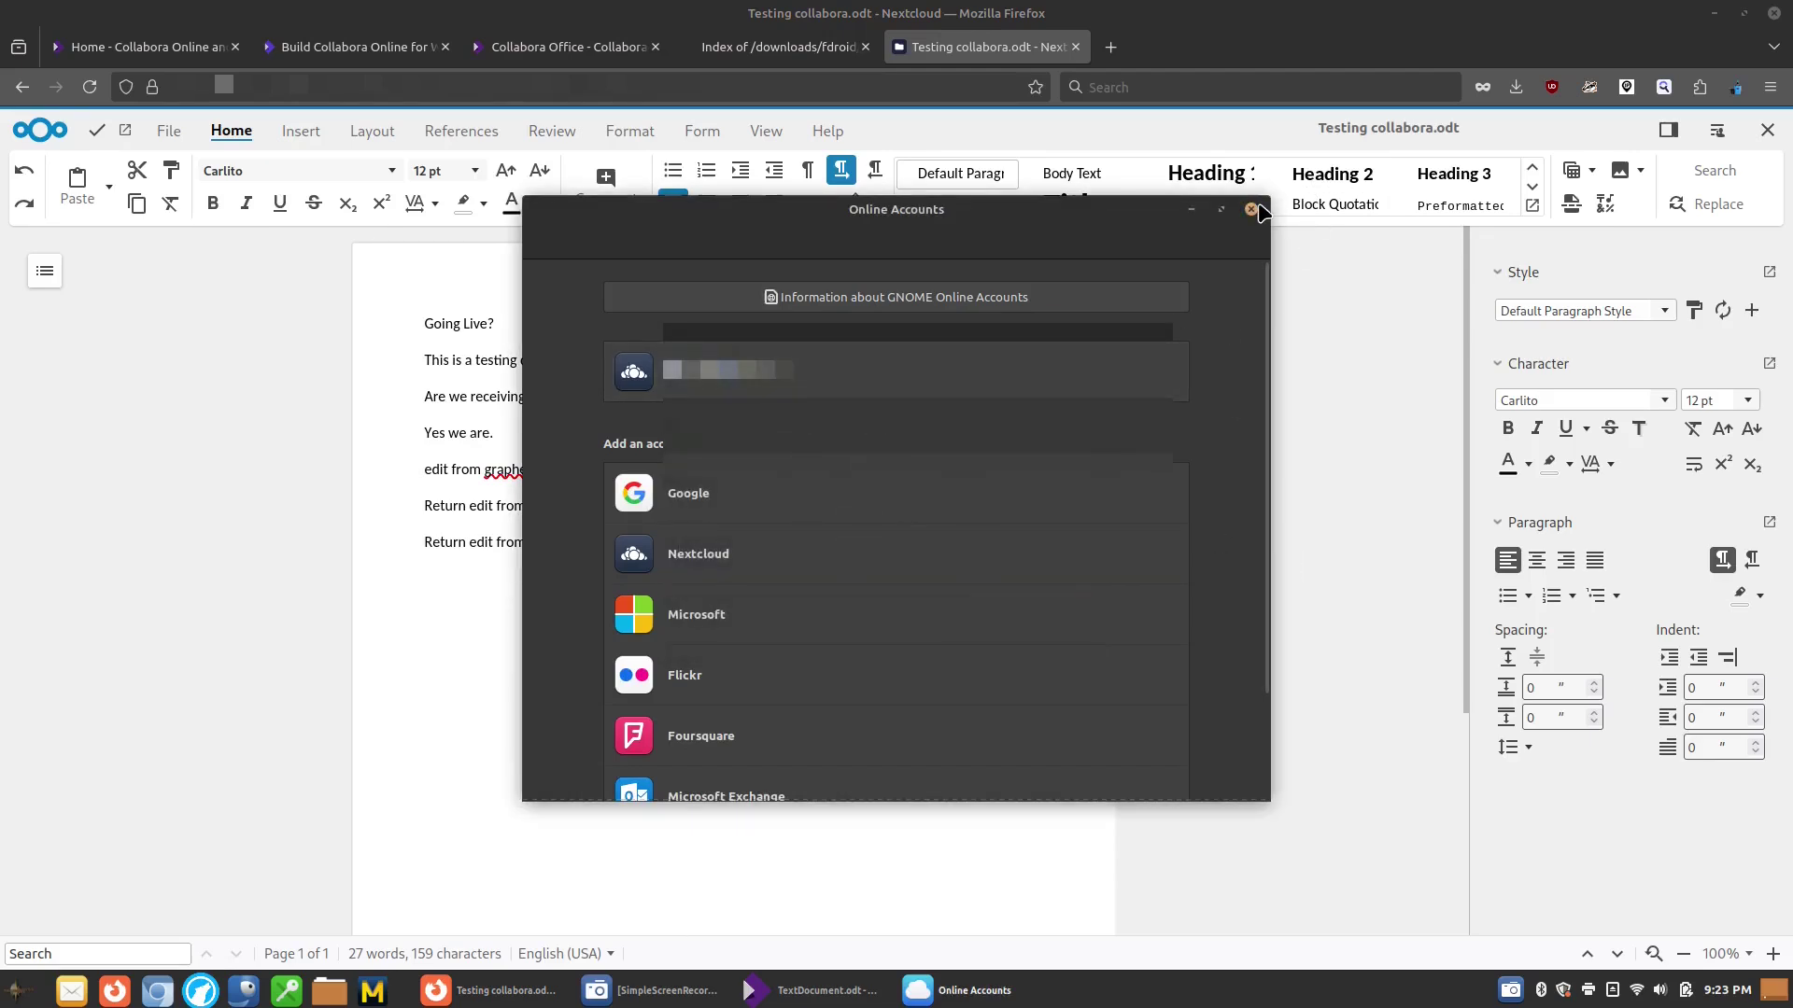
click(1251, 209)
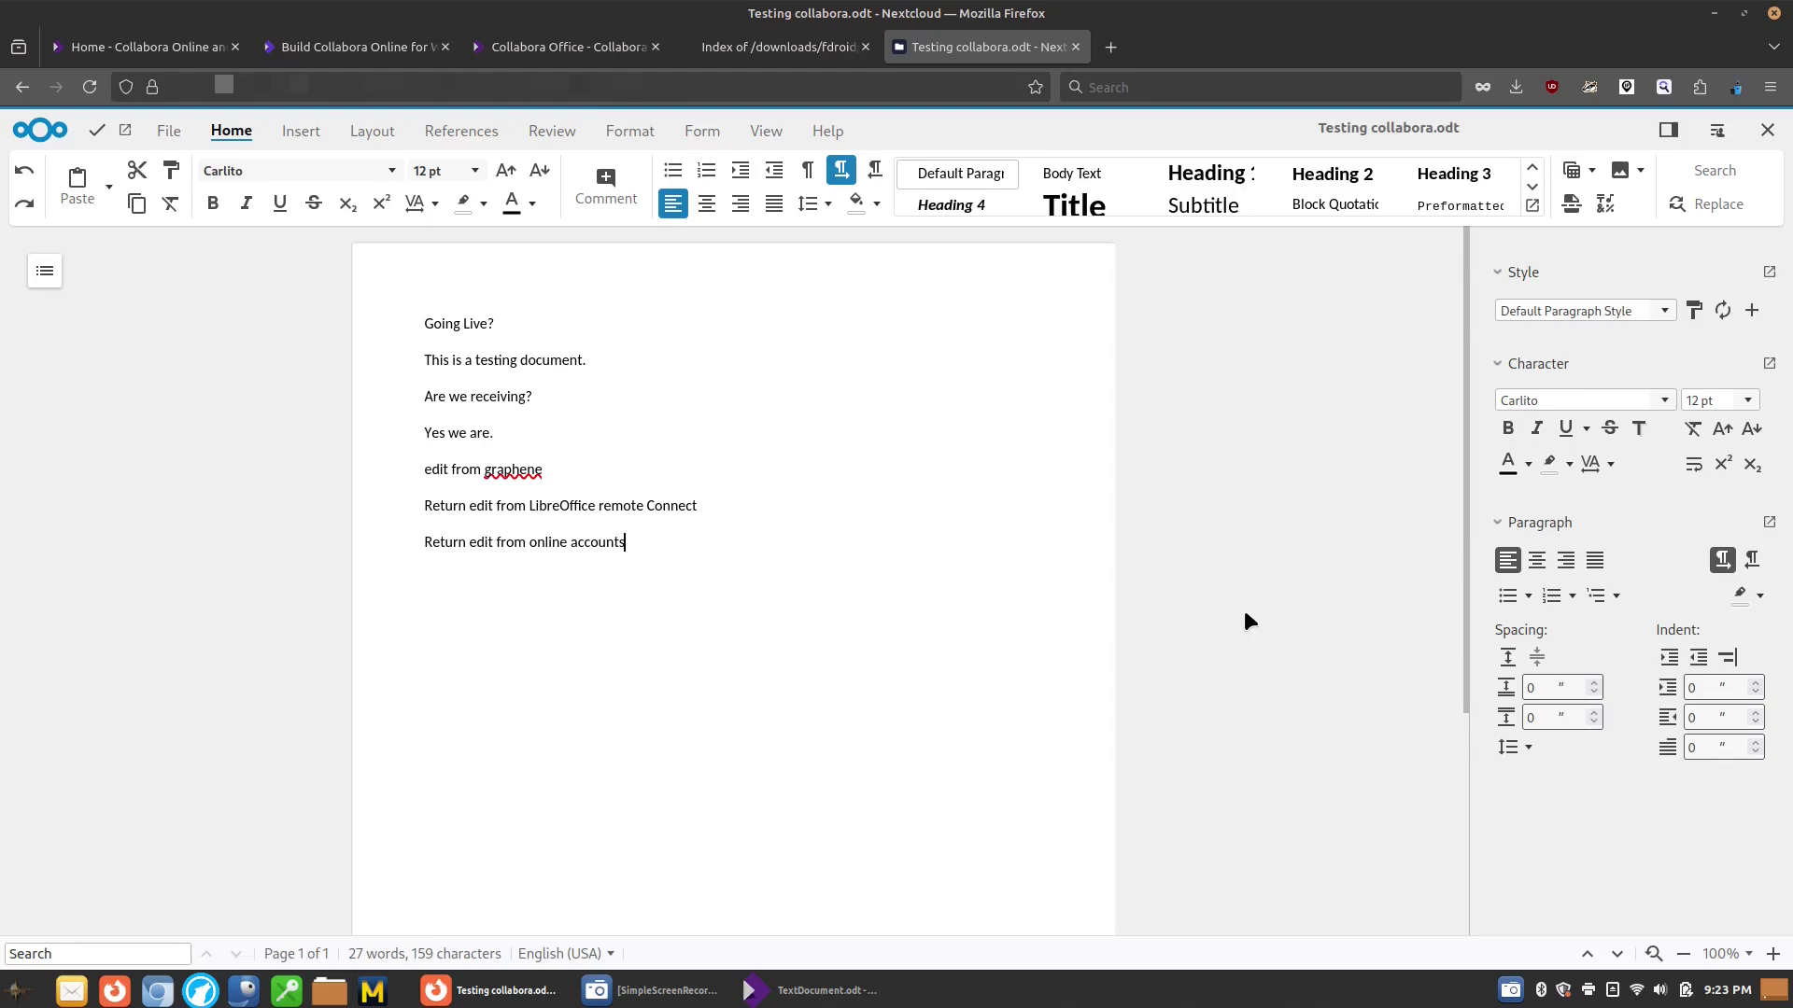
click(1767, 130)
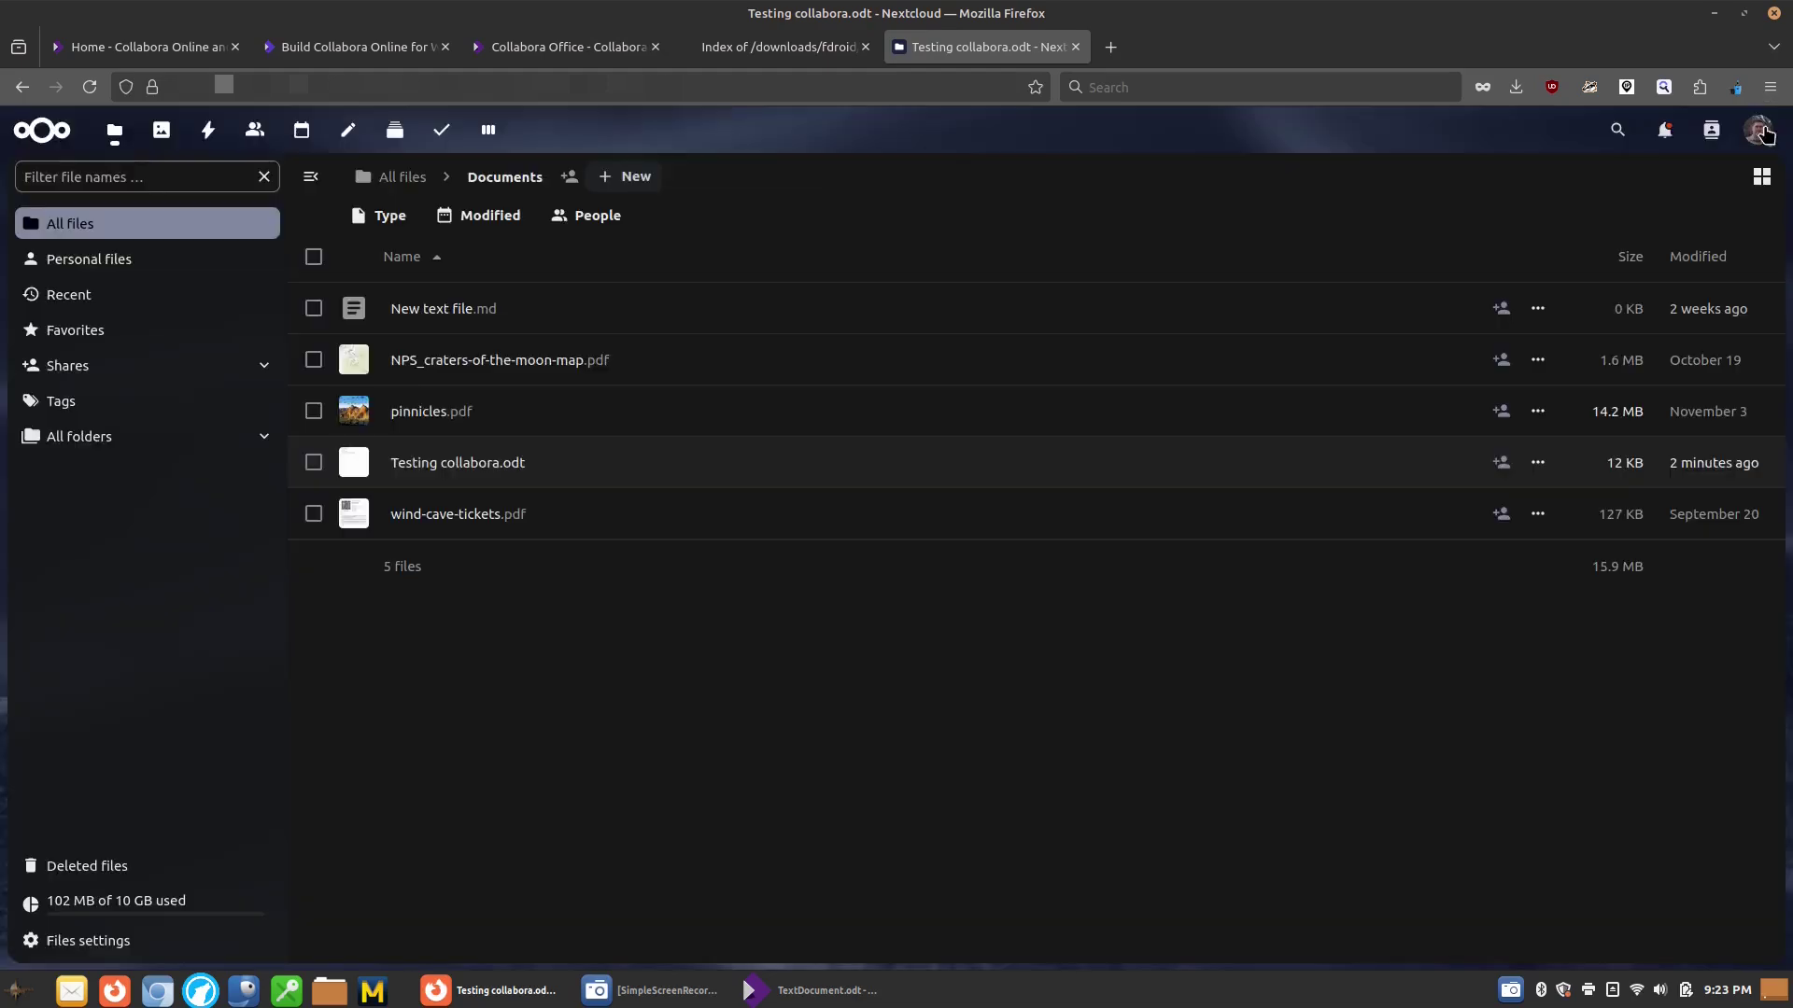
Step: Launch ONLYOFFICE Desktop Editors, add a Nextcloud cloud with its server address, and connect
key(super)
text(only)
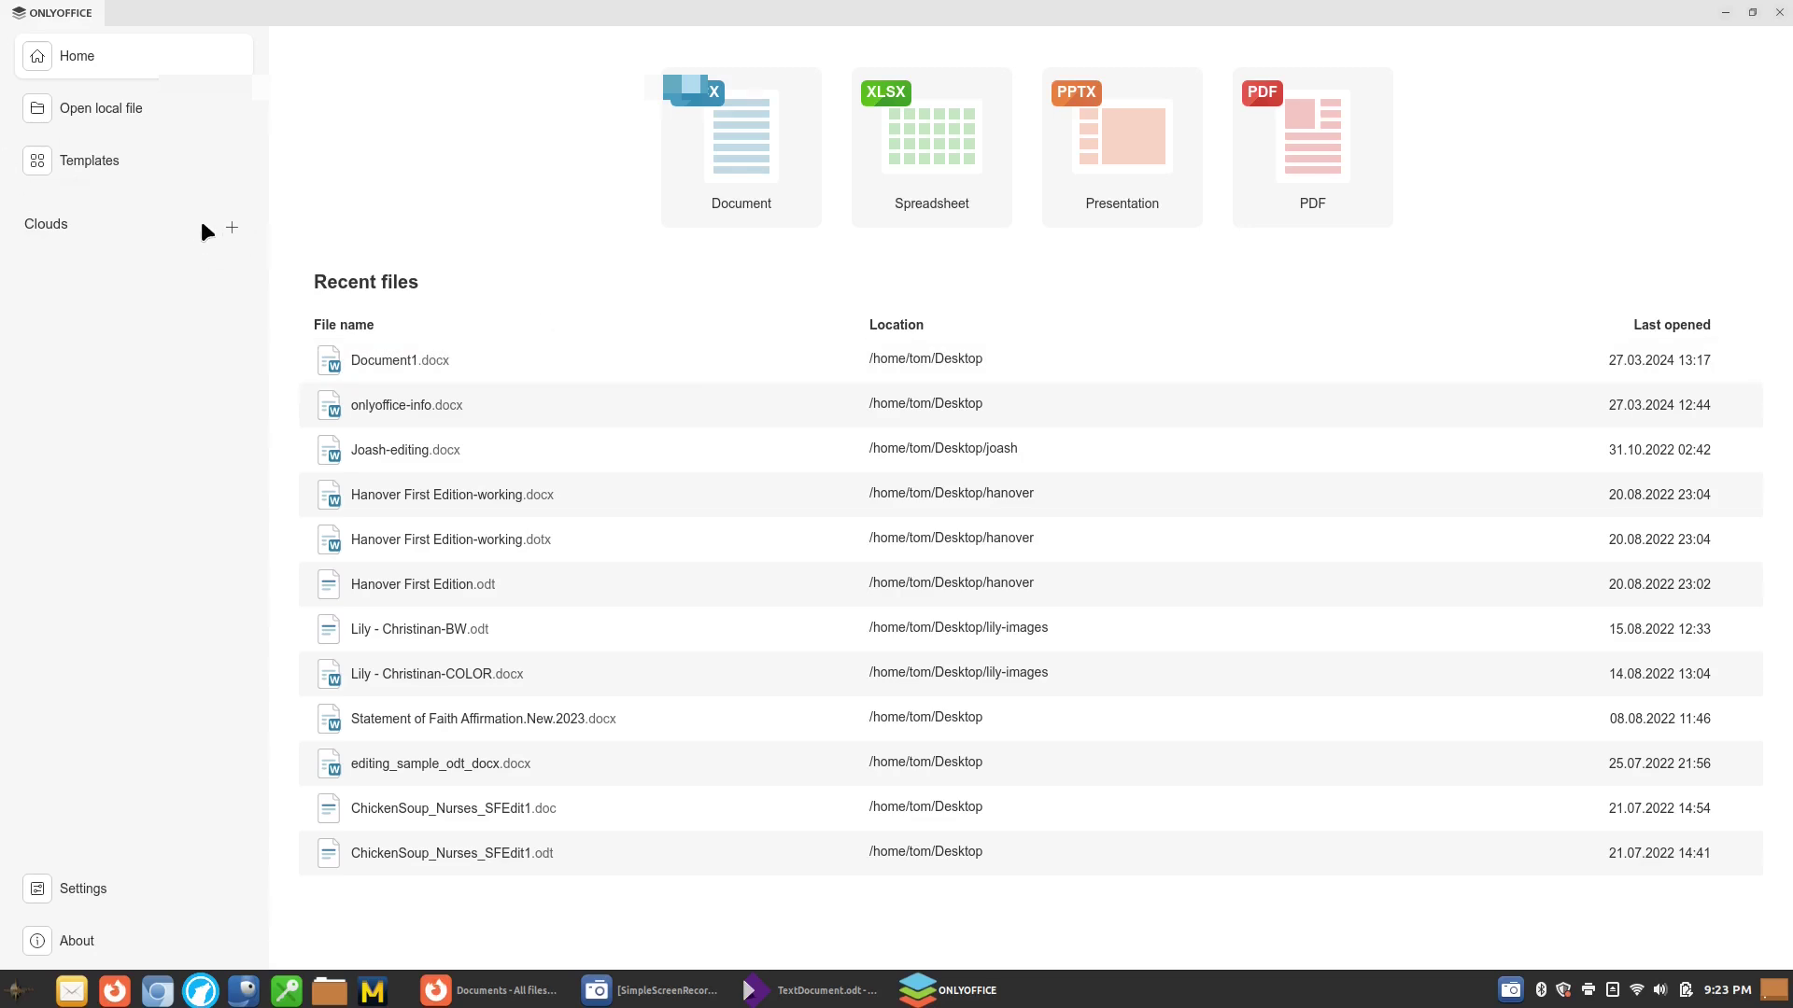
click(229, 226)
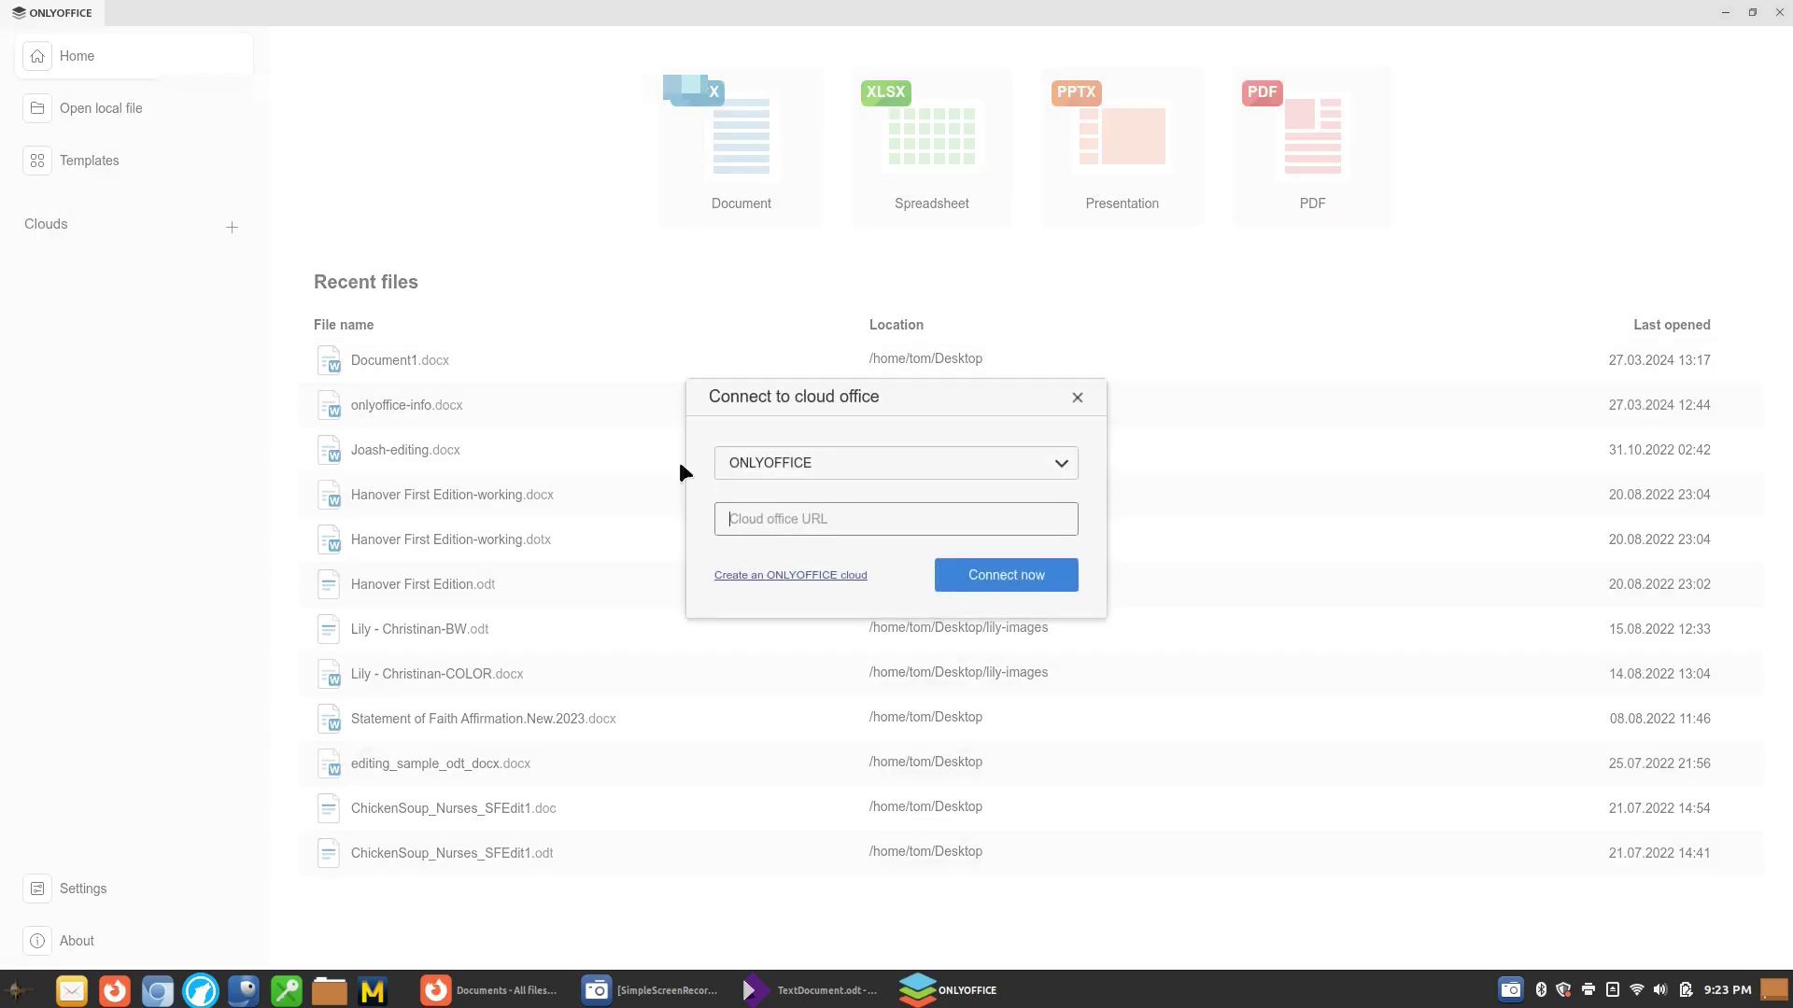
click(889, 475)
scroll(828, 620, down, 1)
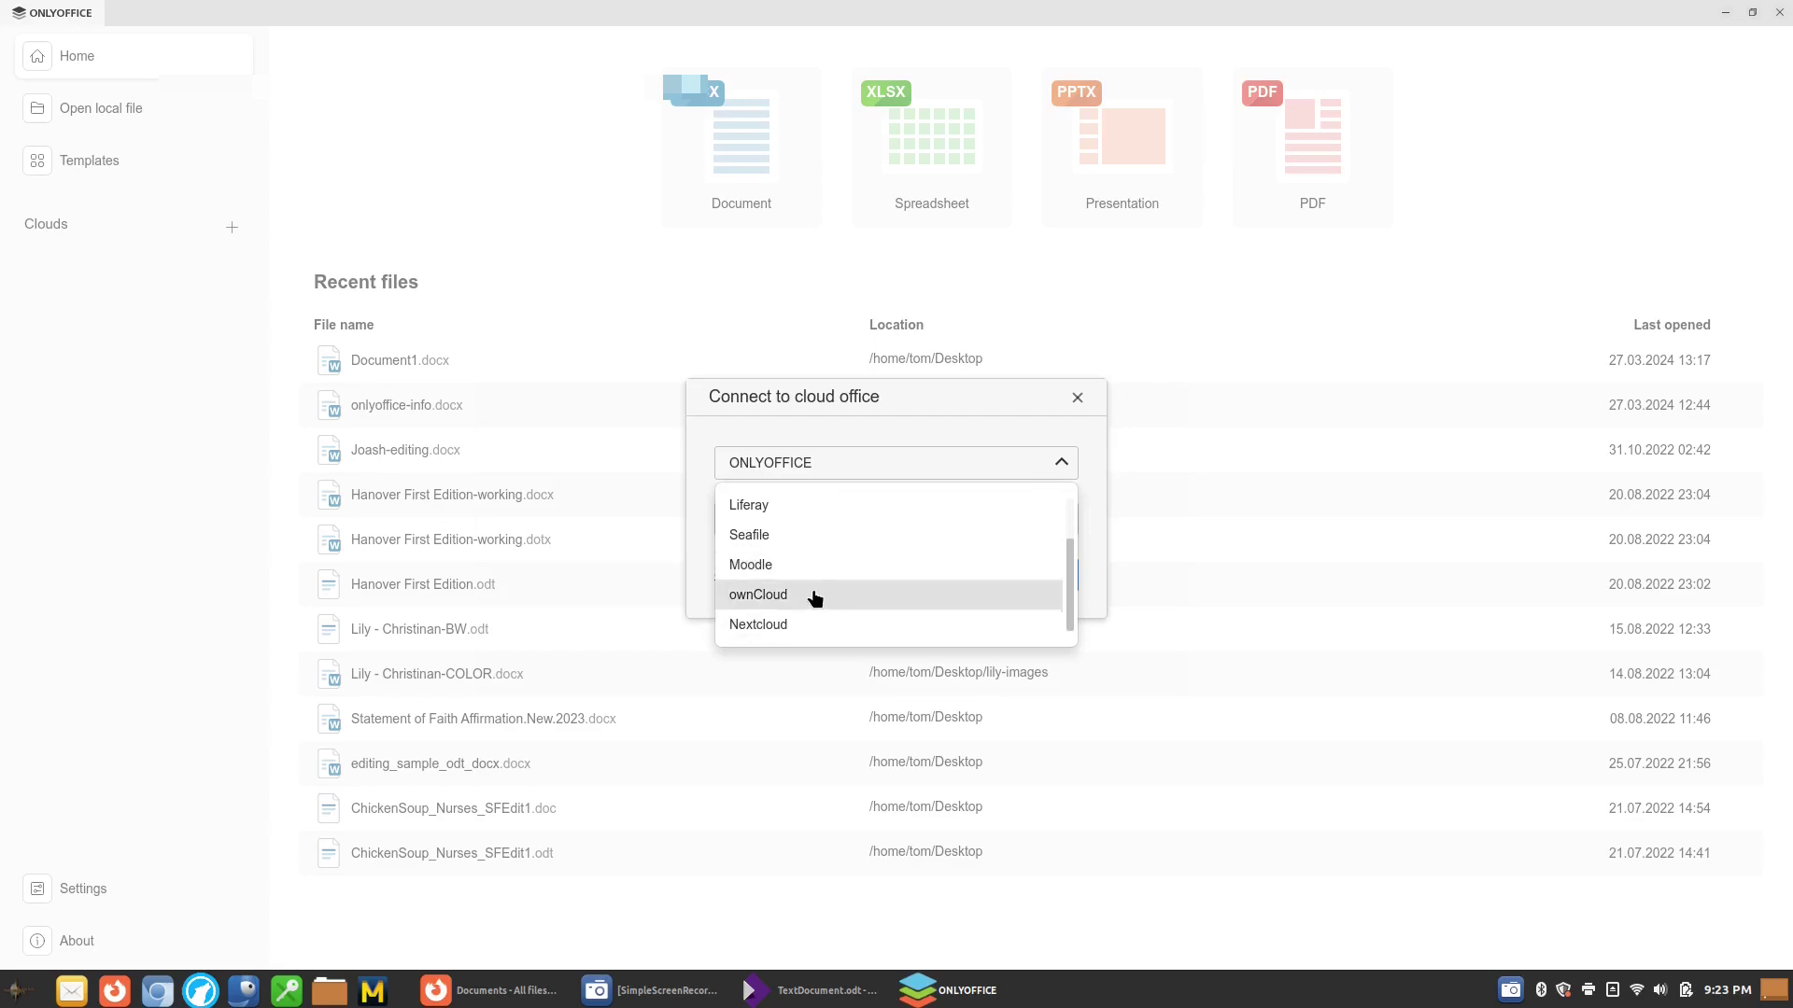
click(813, 593)
click(852, 519)
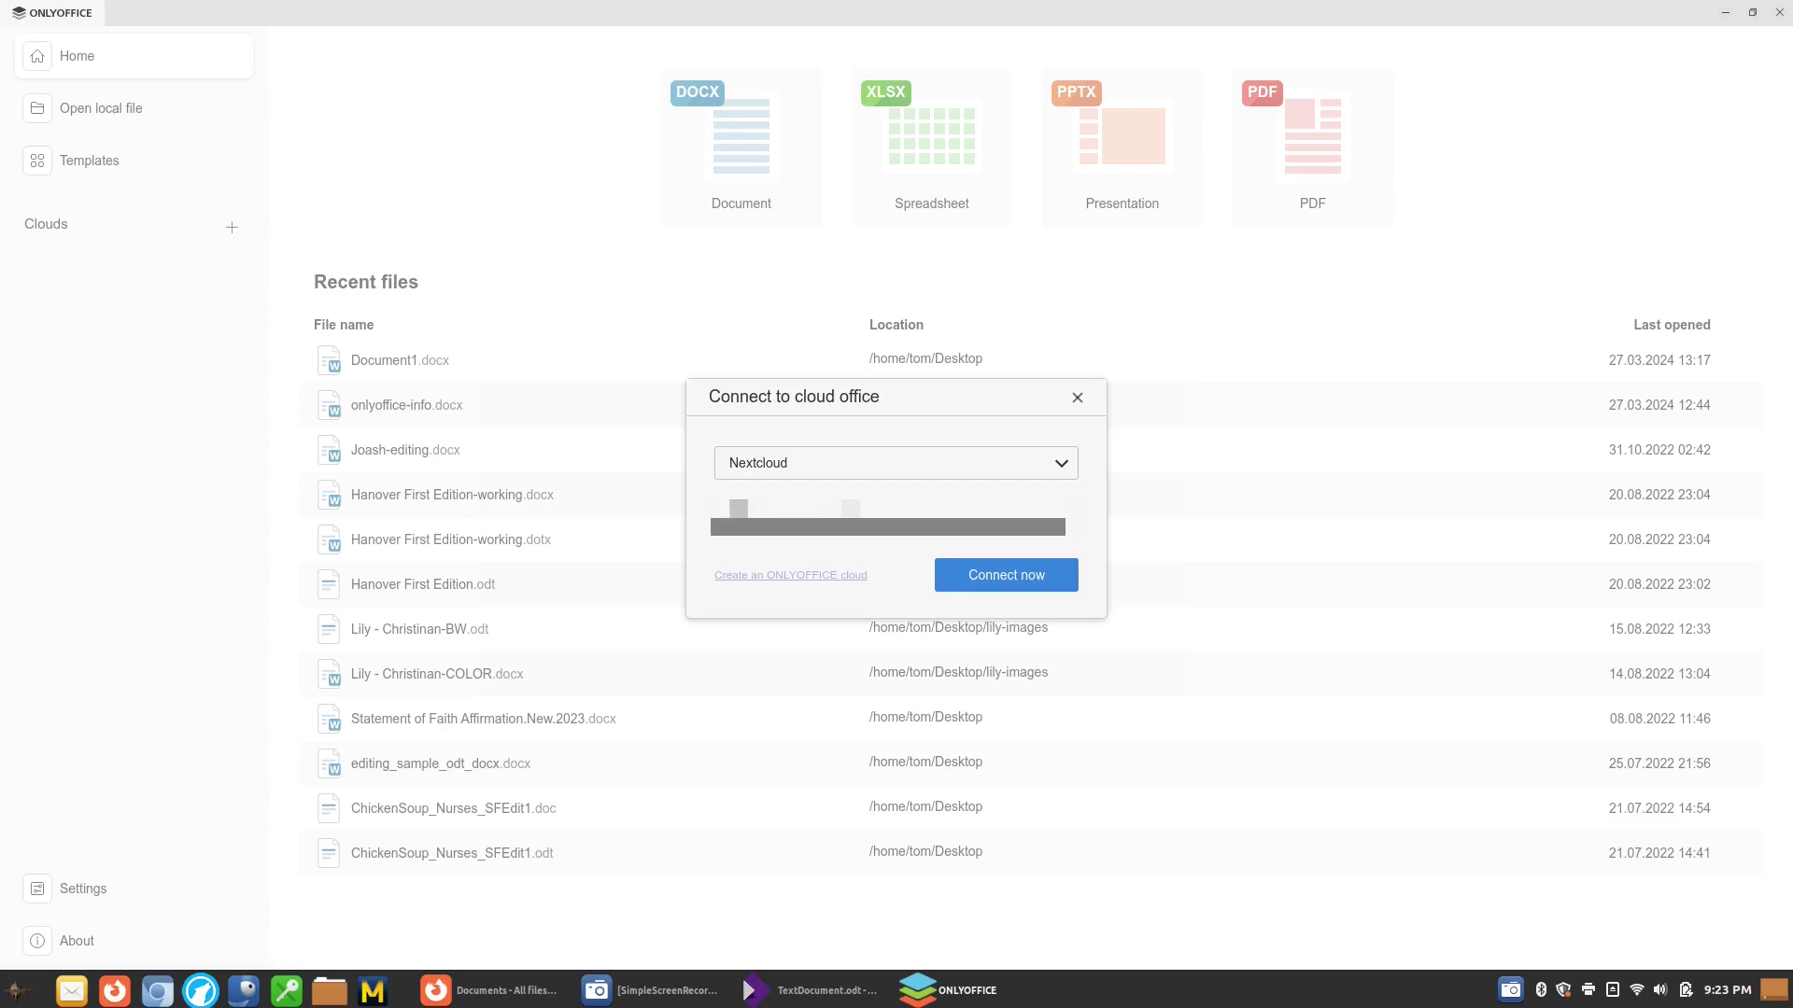
click(1006, 577)
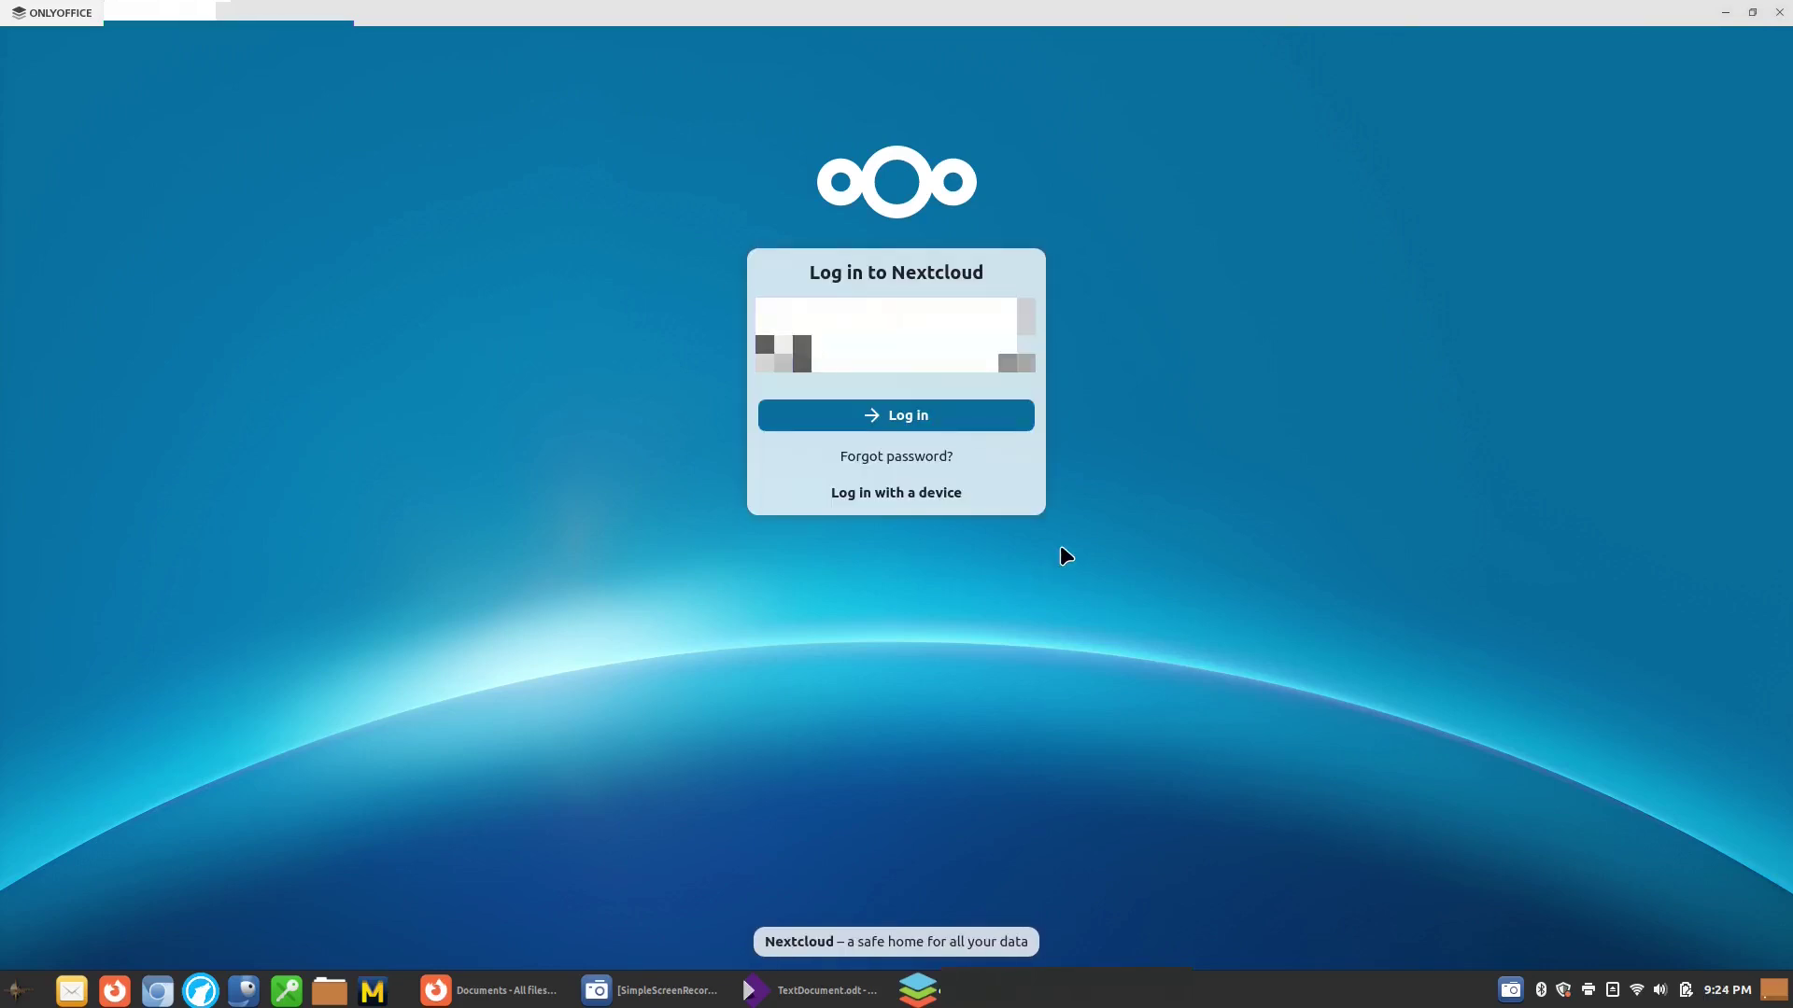
Step: Log in to Nextcloud and view Testing collabora.odt with its seven lines
key(Return)
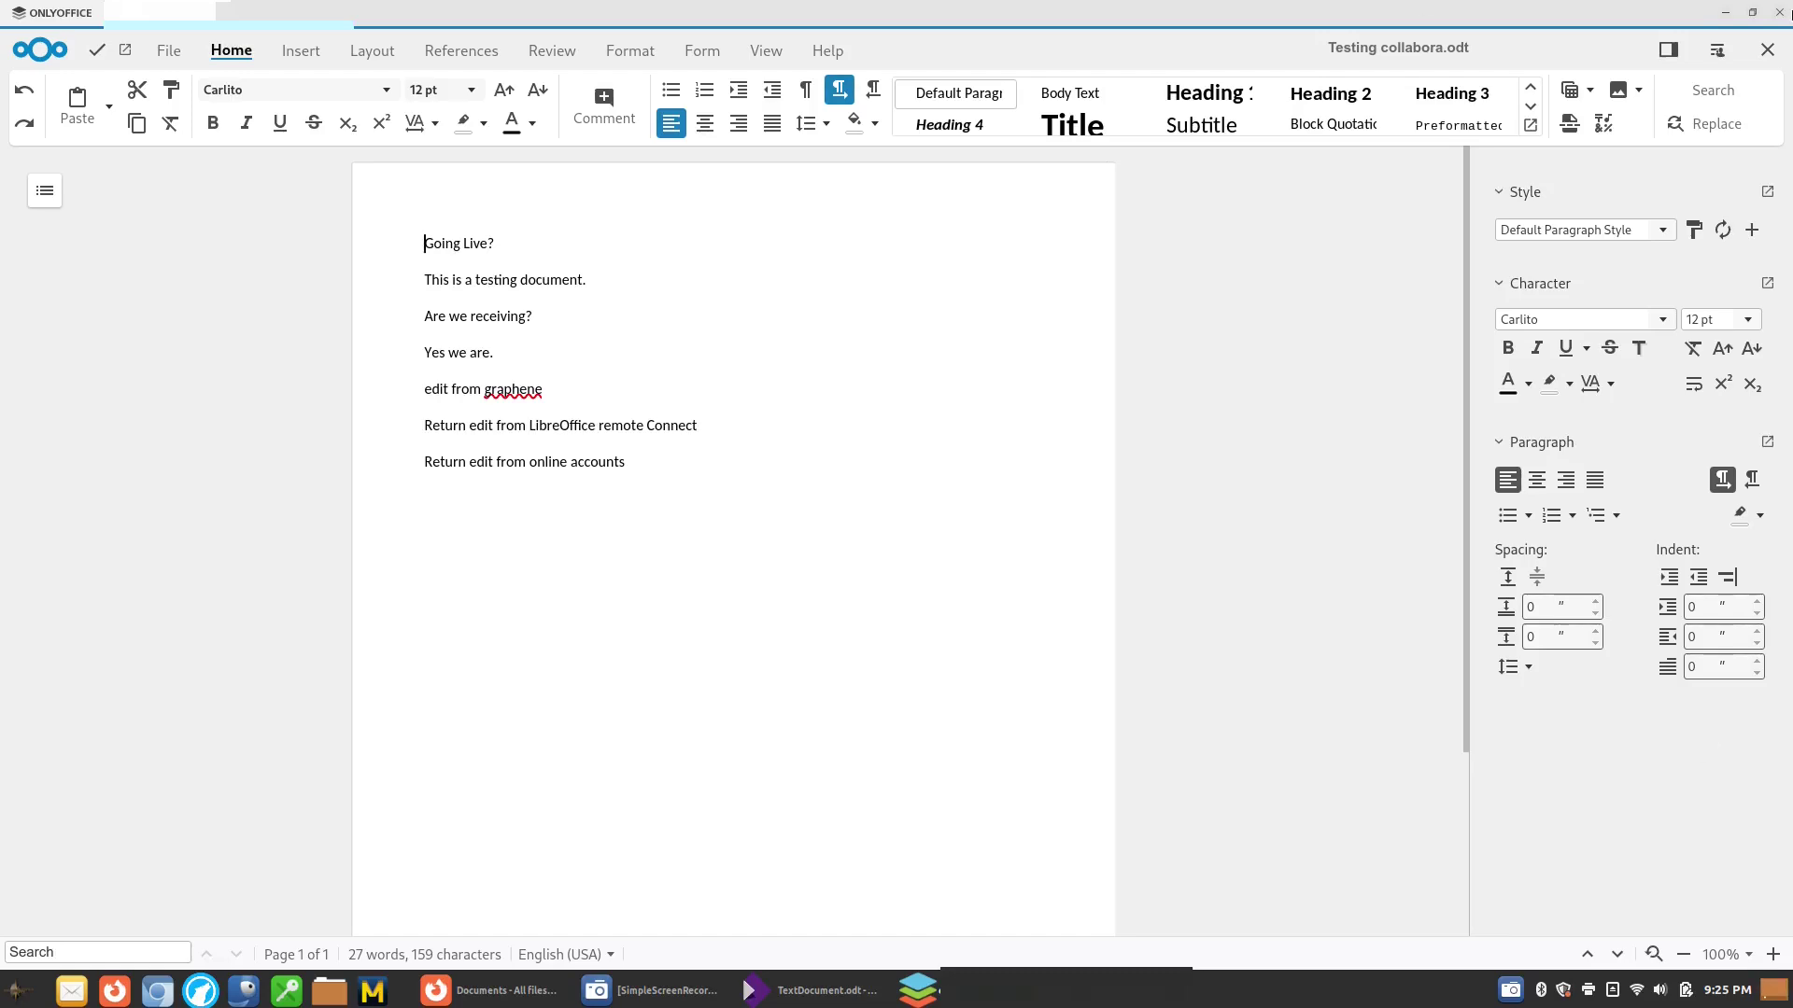
Step: Close ONLYOFFICE Desktop Editors
click(1781, 14)
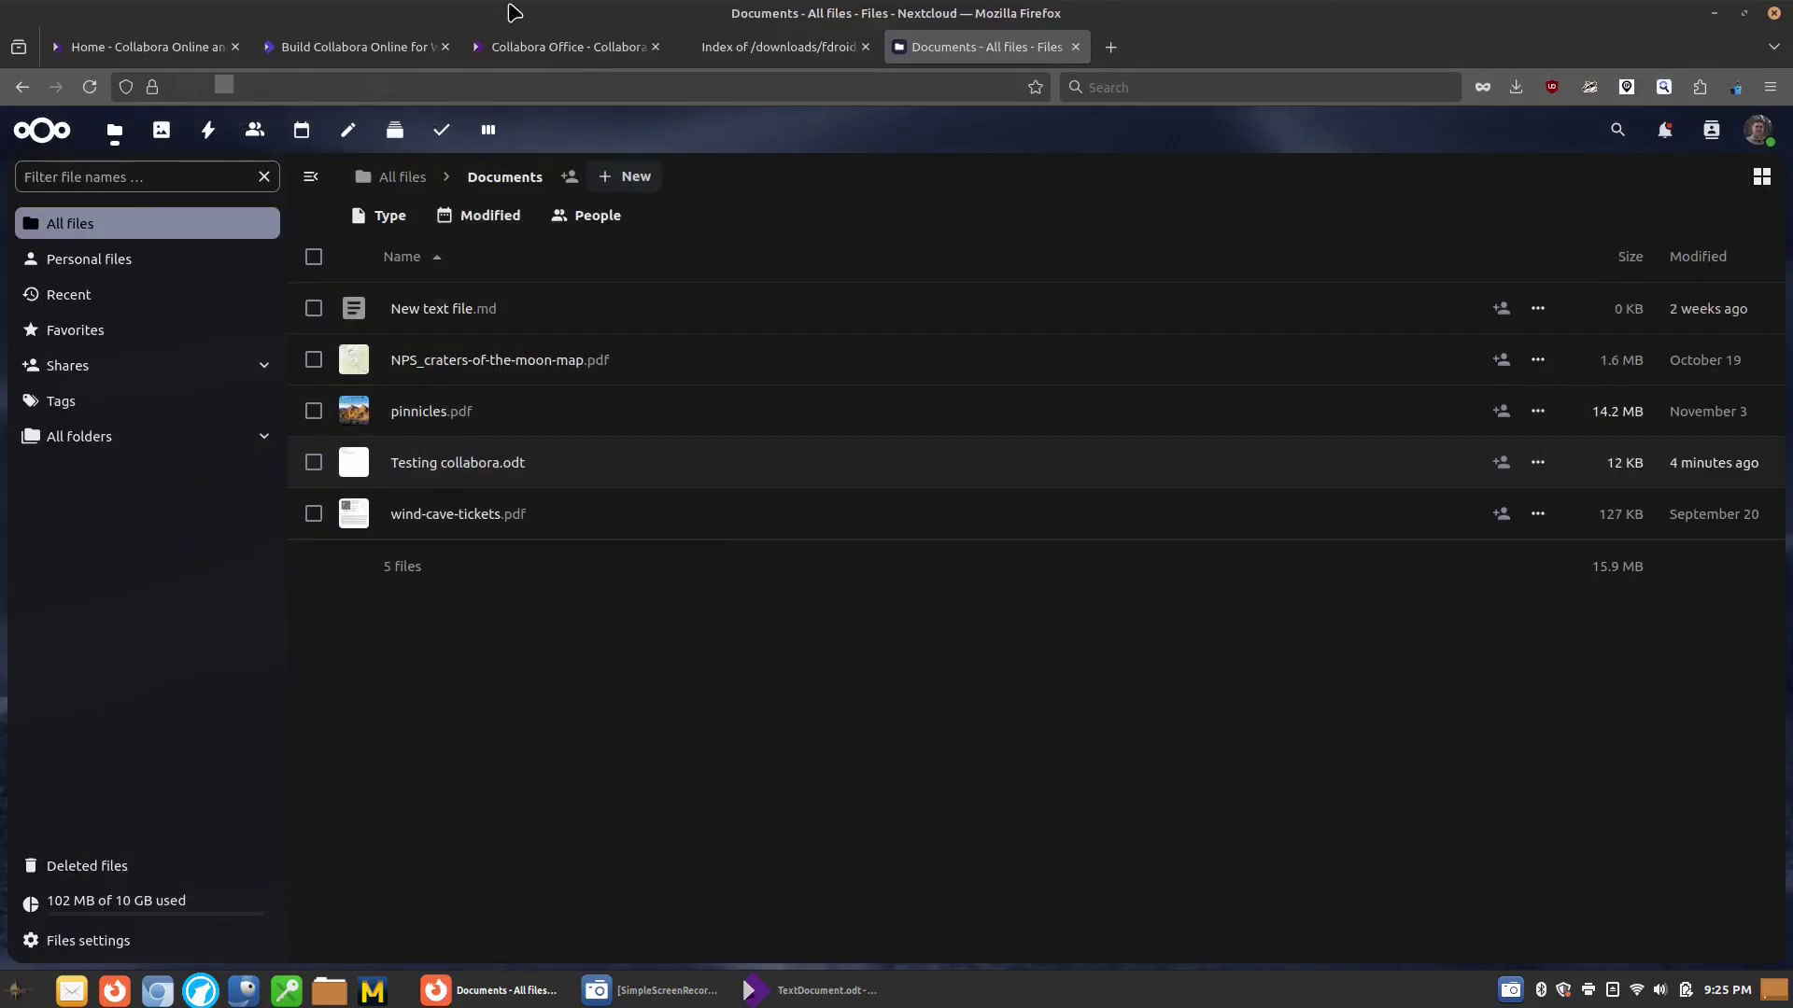
Step: Switch Firefox to the Collabora Online home page, then the Collabora Office page
click(166, 48)
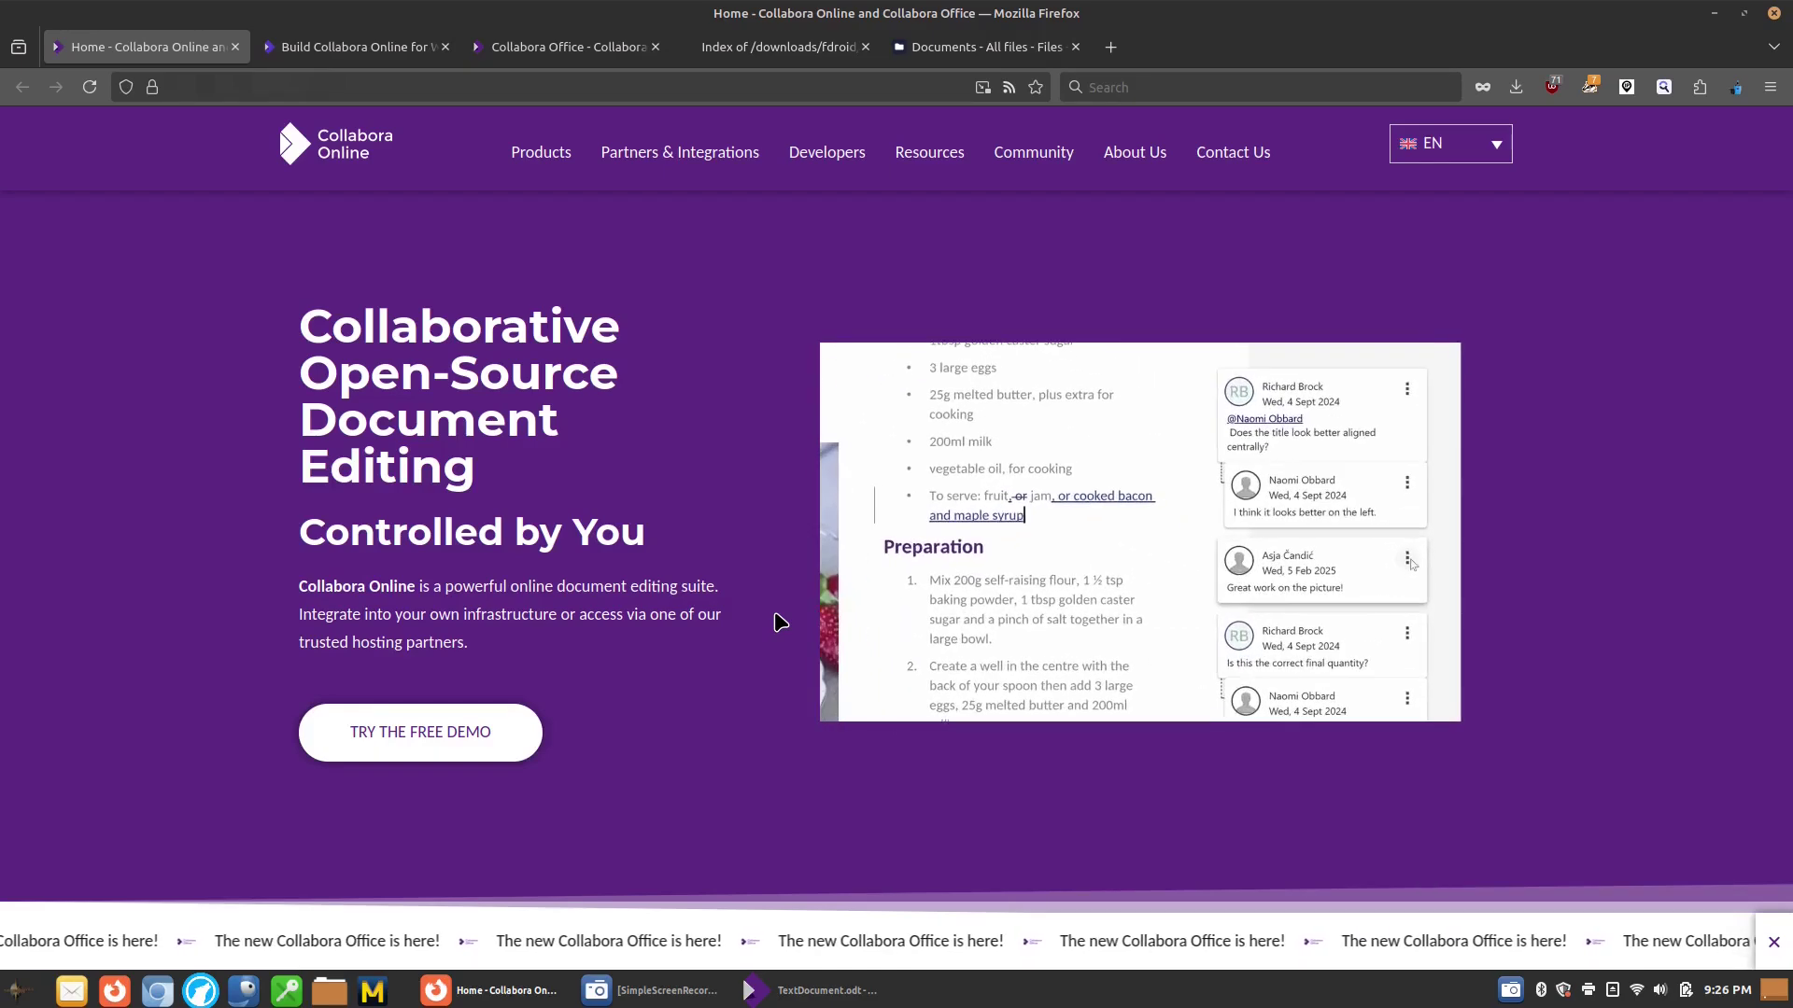
click(584, 52)
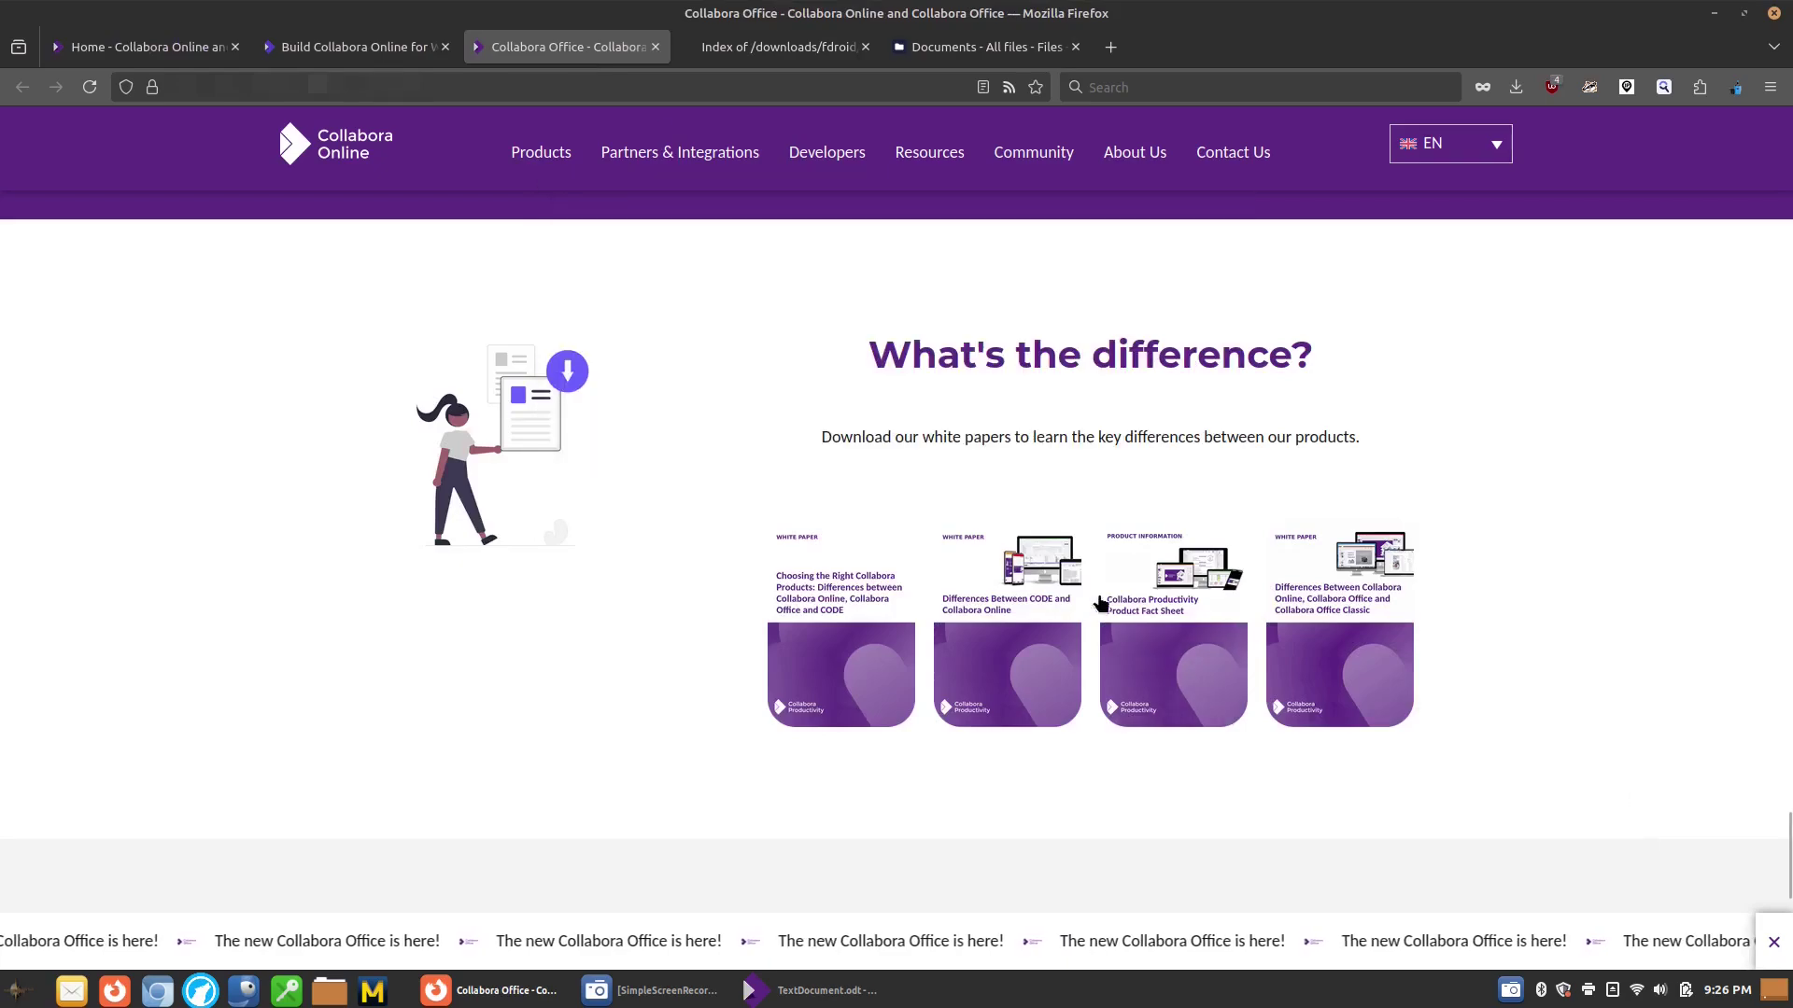
Step: Scroll the Collabora Office page to the Writer, Calc, Impress and Draw overview
scroll(810, 654, up, 10)
scroll(803, 734, up, 12)
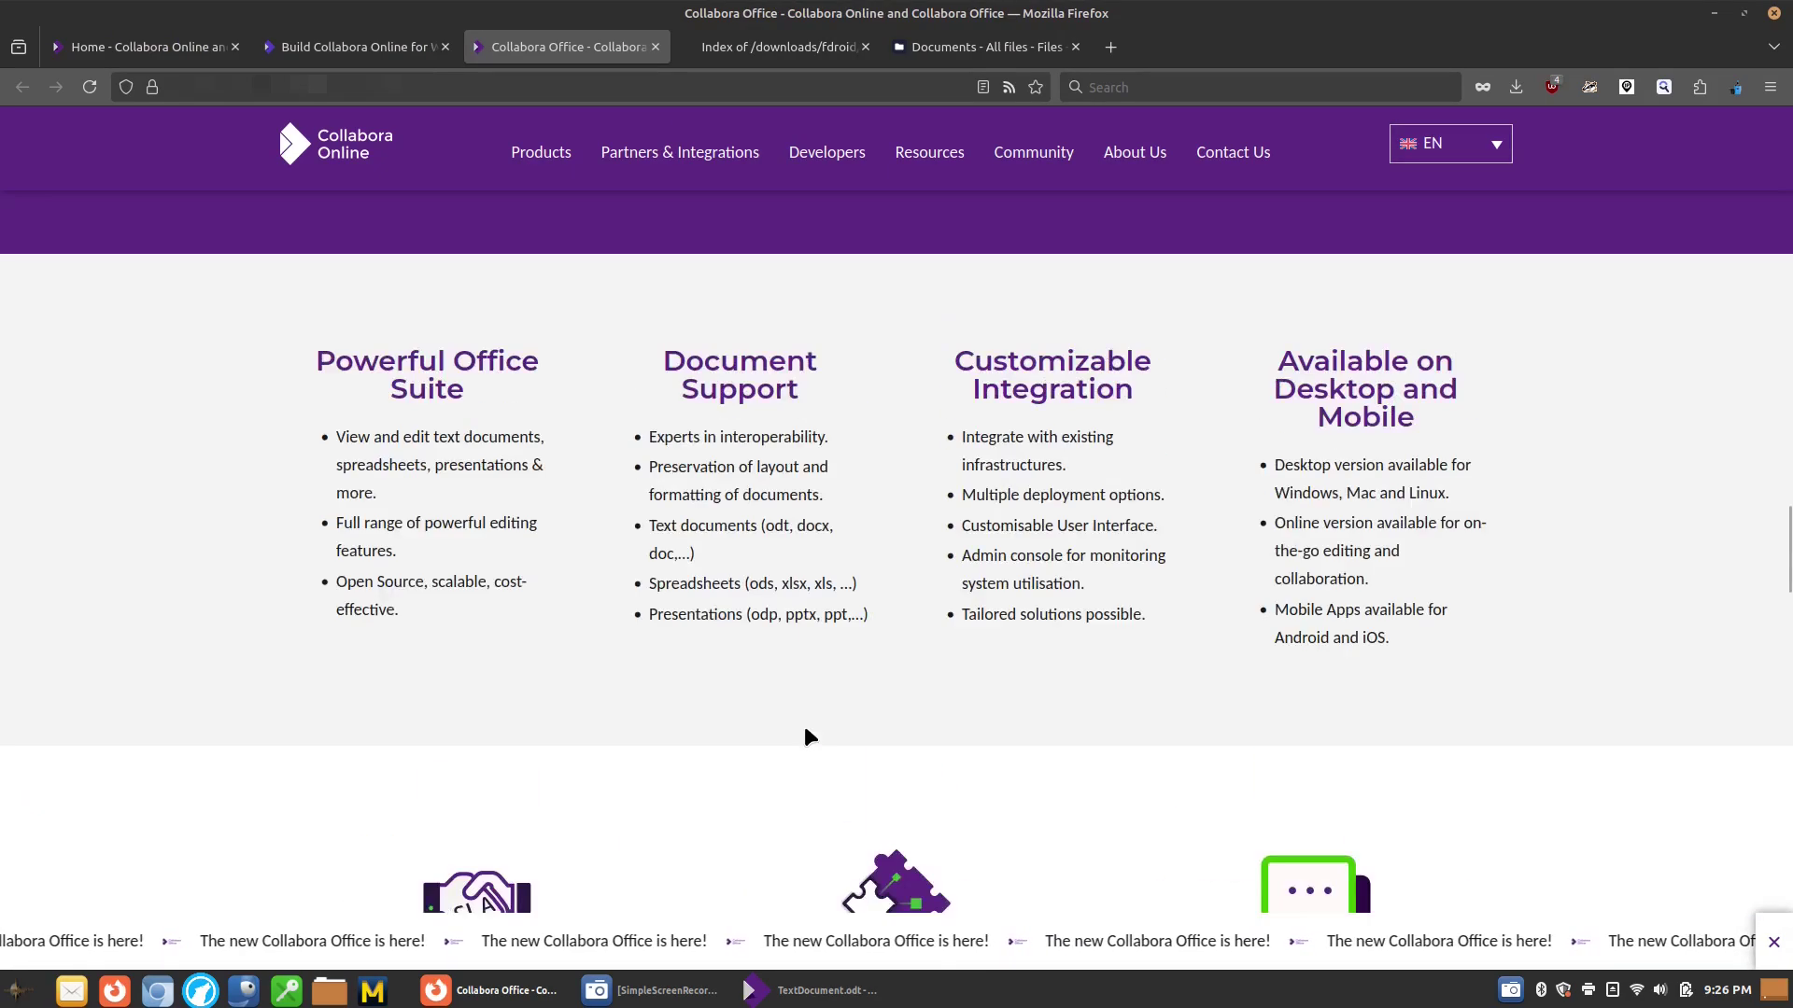
scroll(803, 735, down, 4)
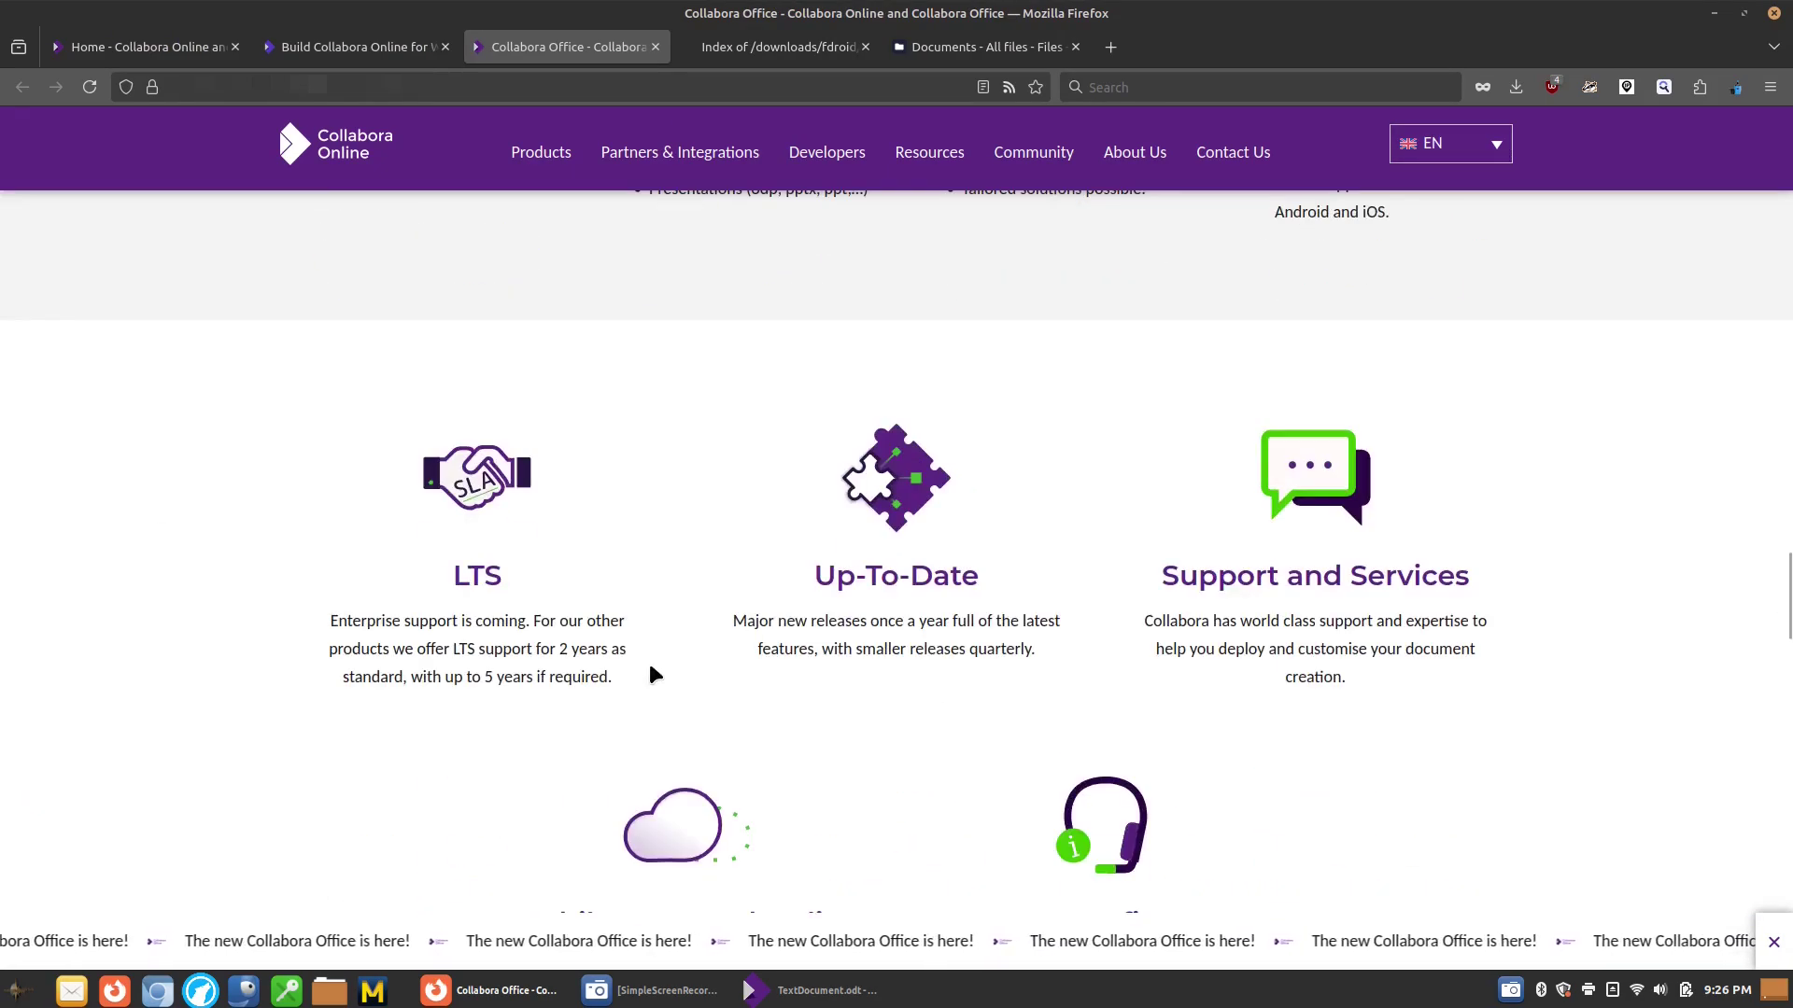
scroll(648, 659, up, 5)
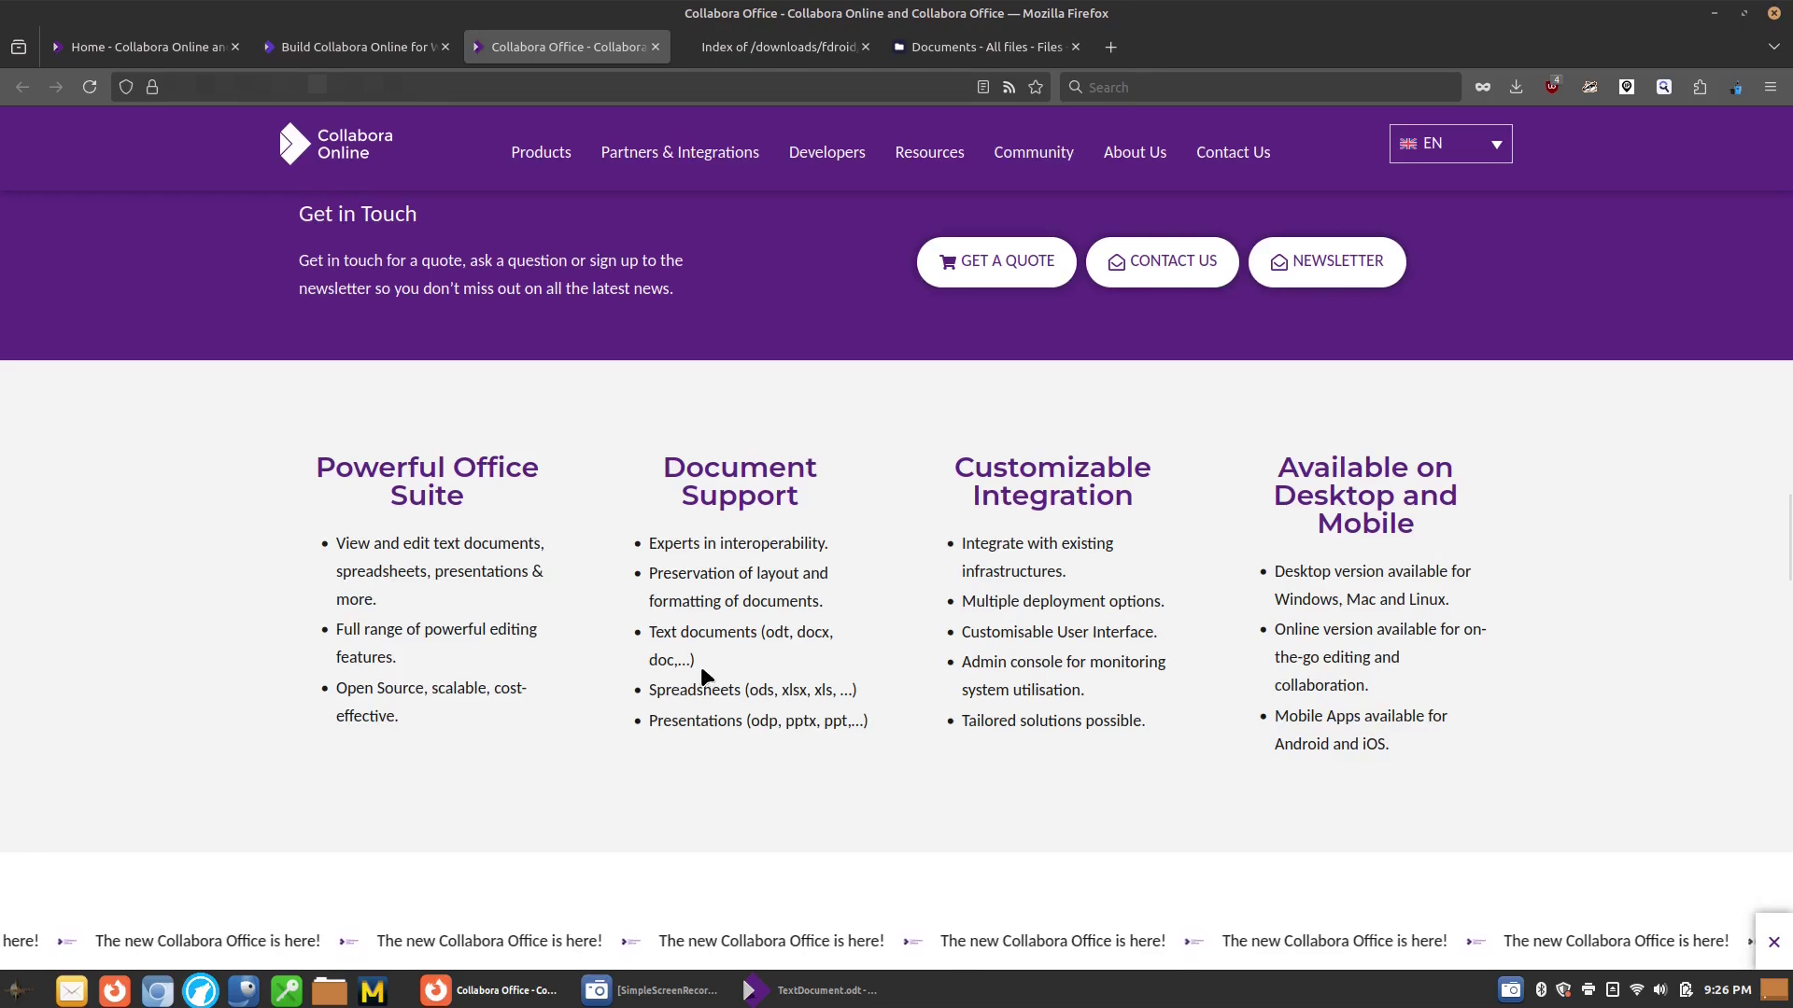
scroll(710, 672, down, 10)
scroll(727, 672, up, 15)
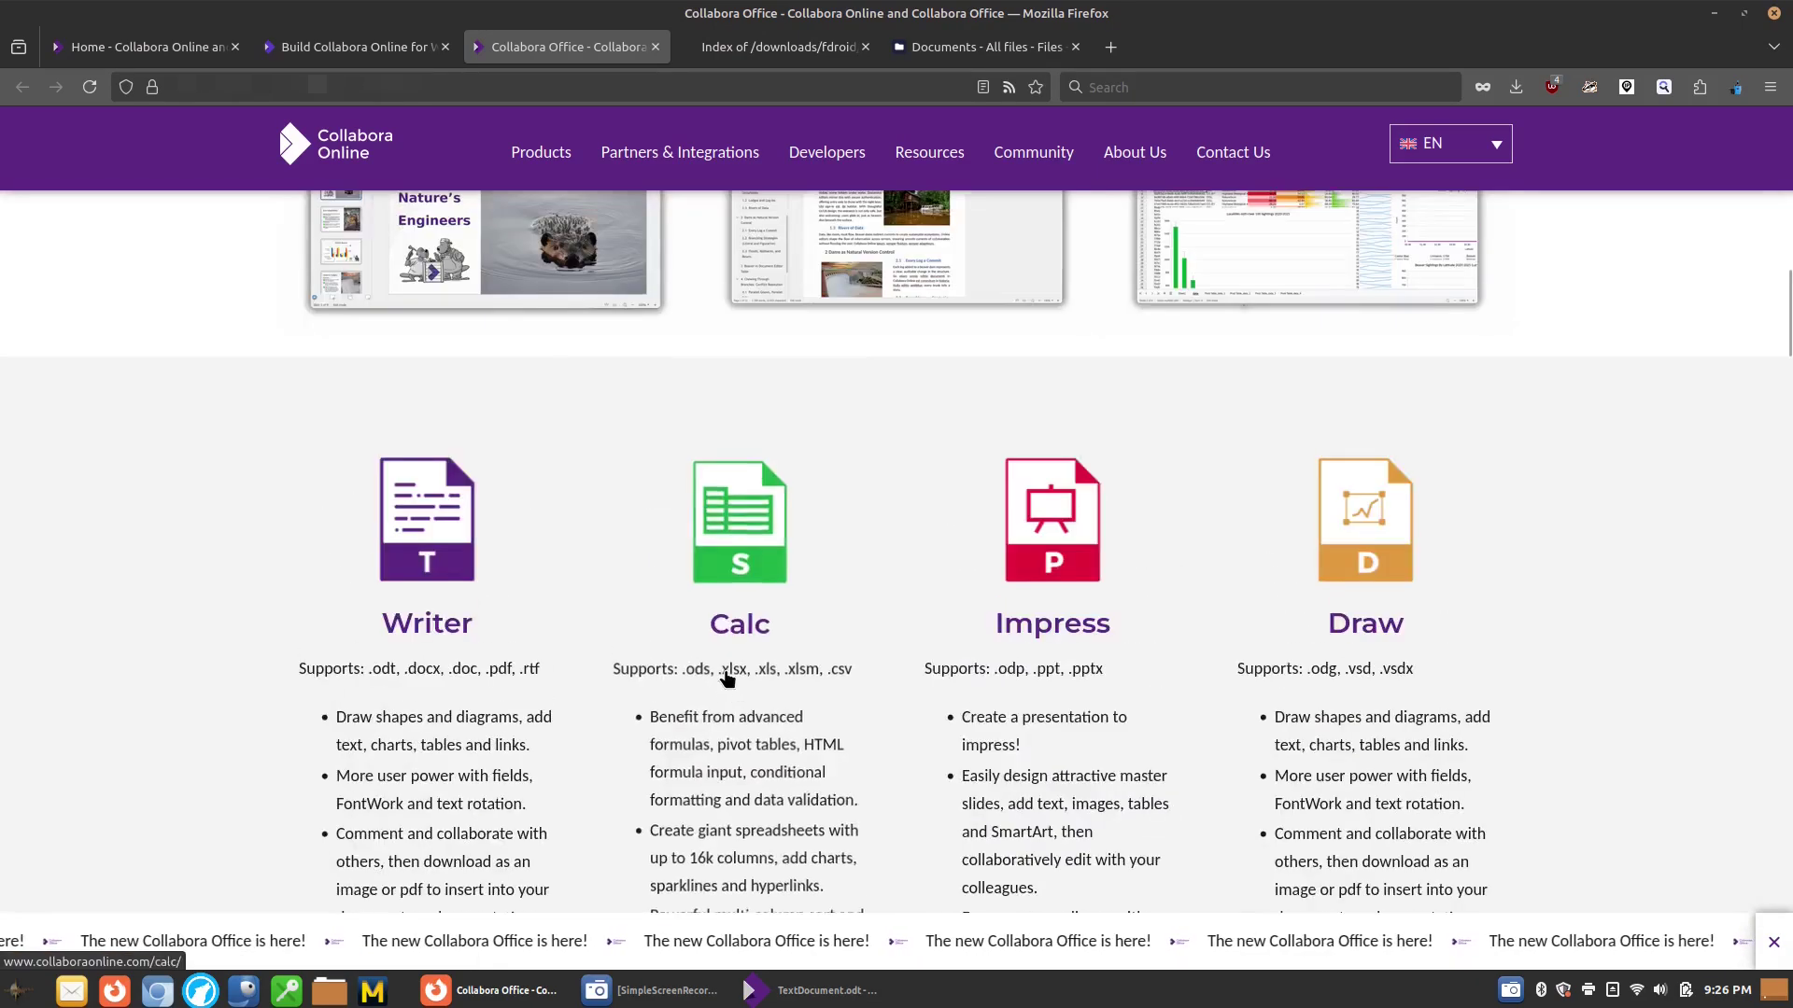